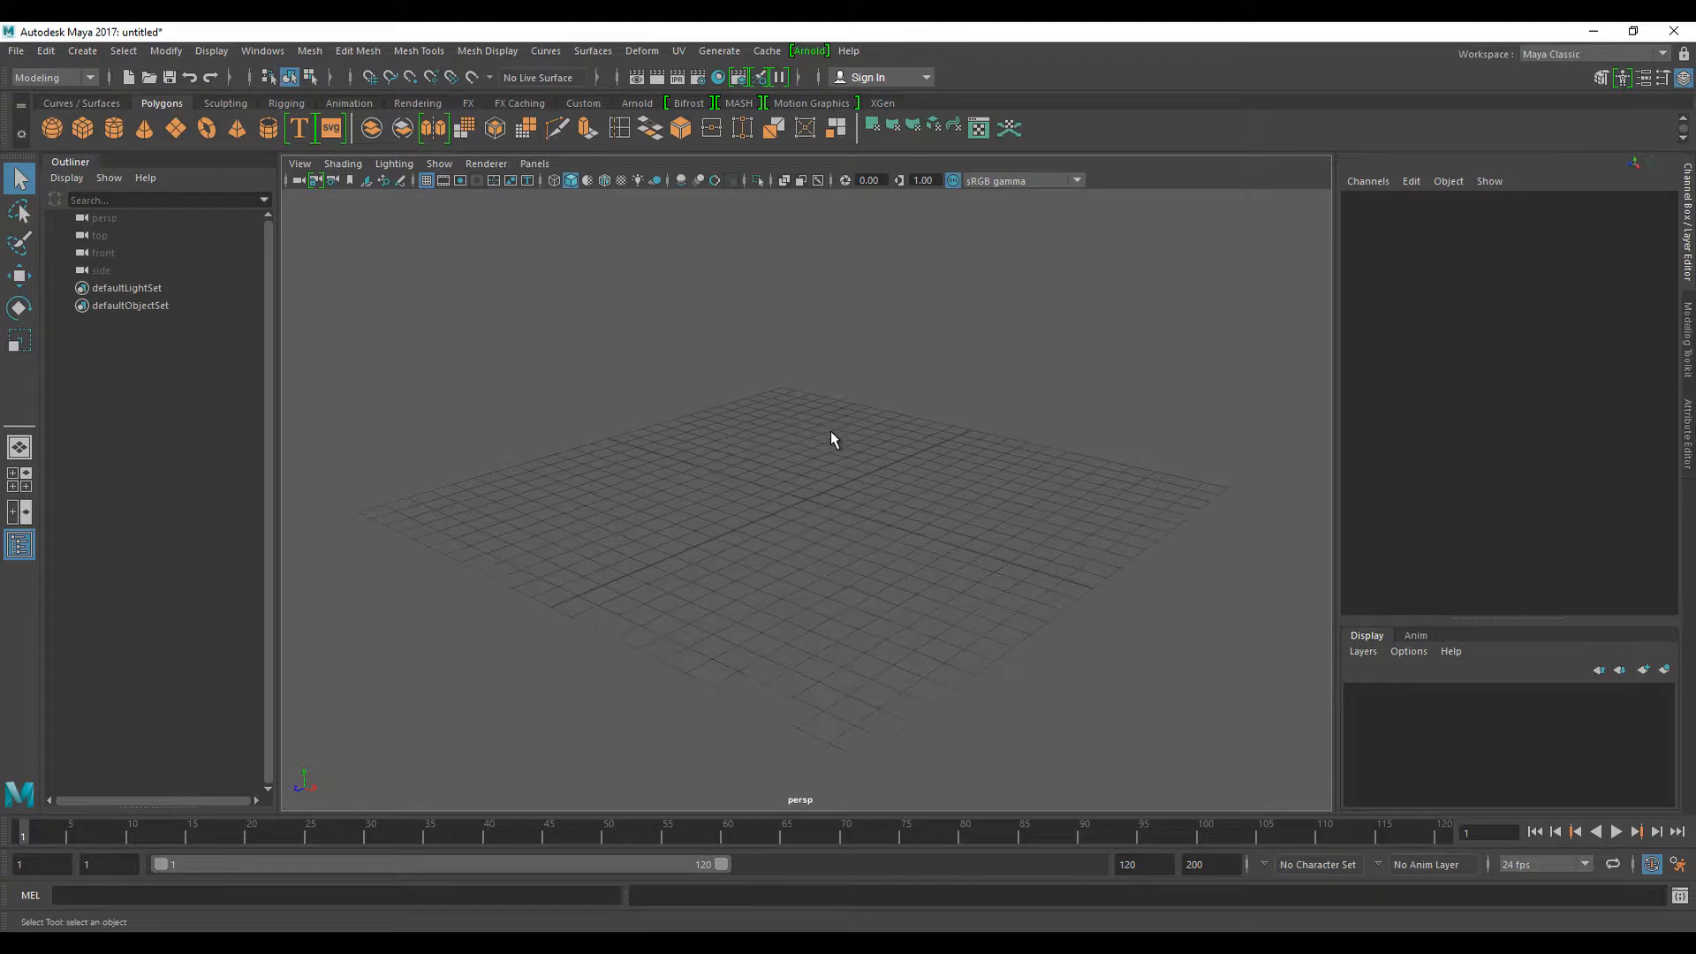
scroll(826, 439, "up", 3)
scroll(818, 444, "up", 2)
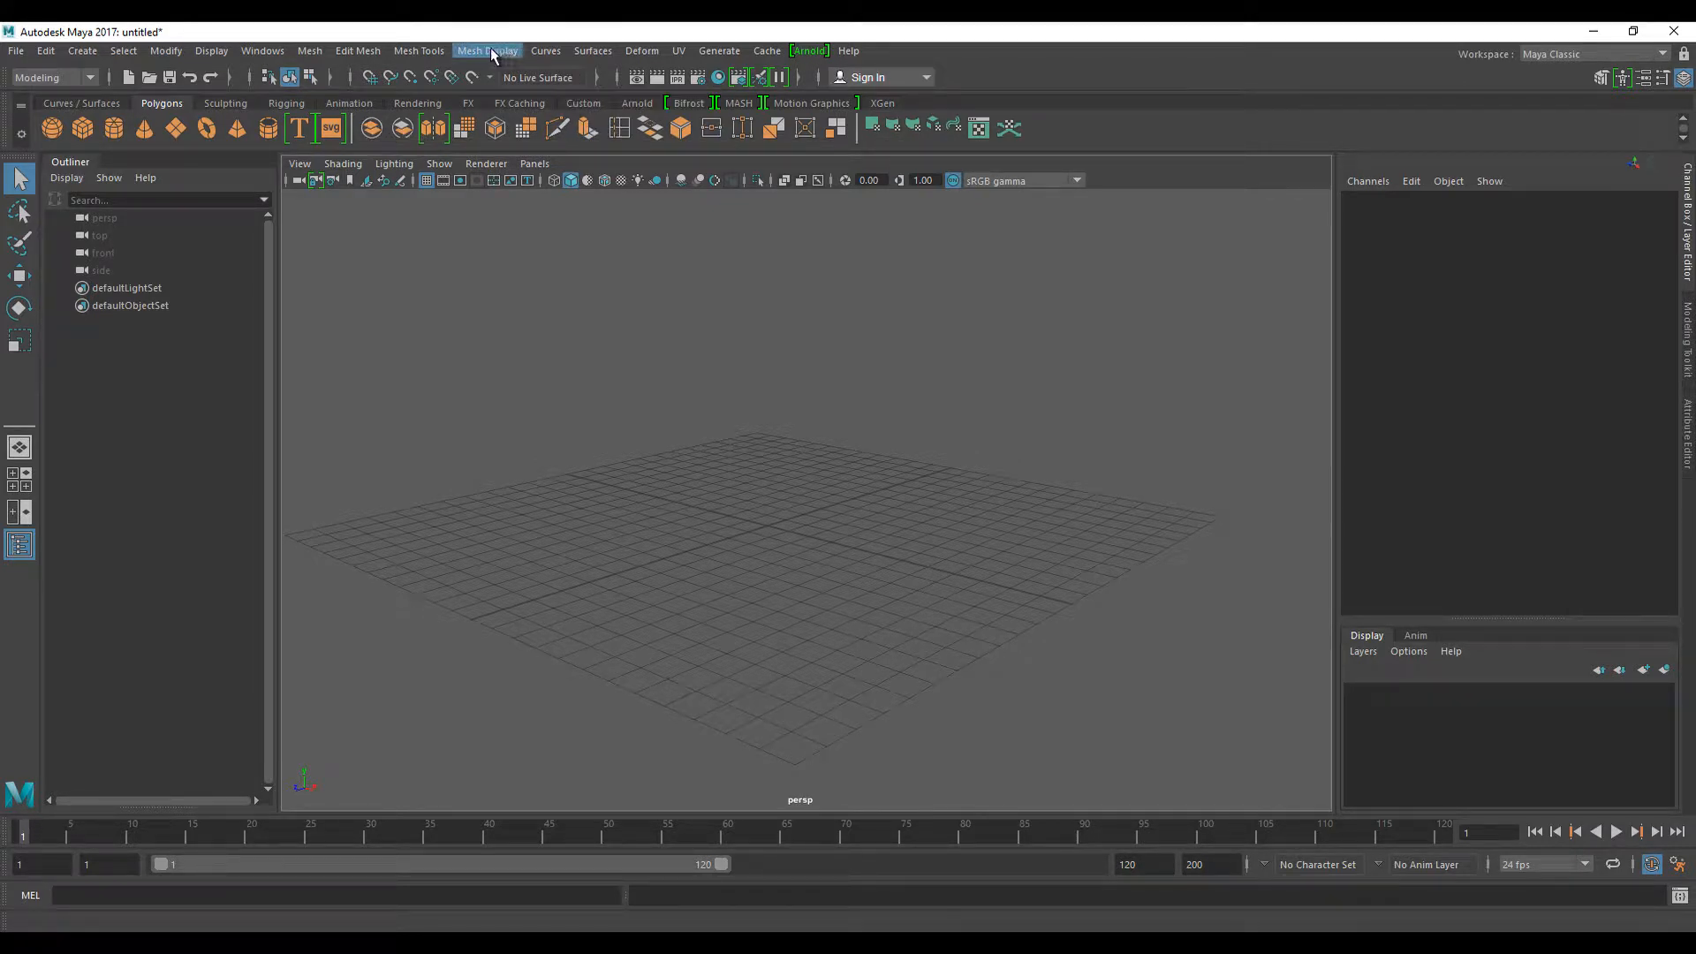
left_click(426, 52)
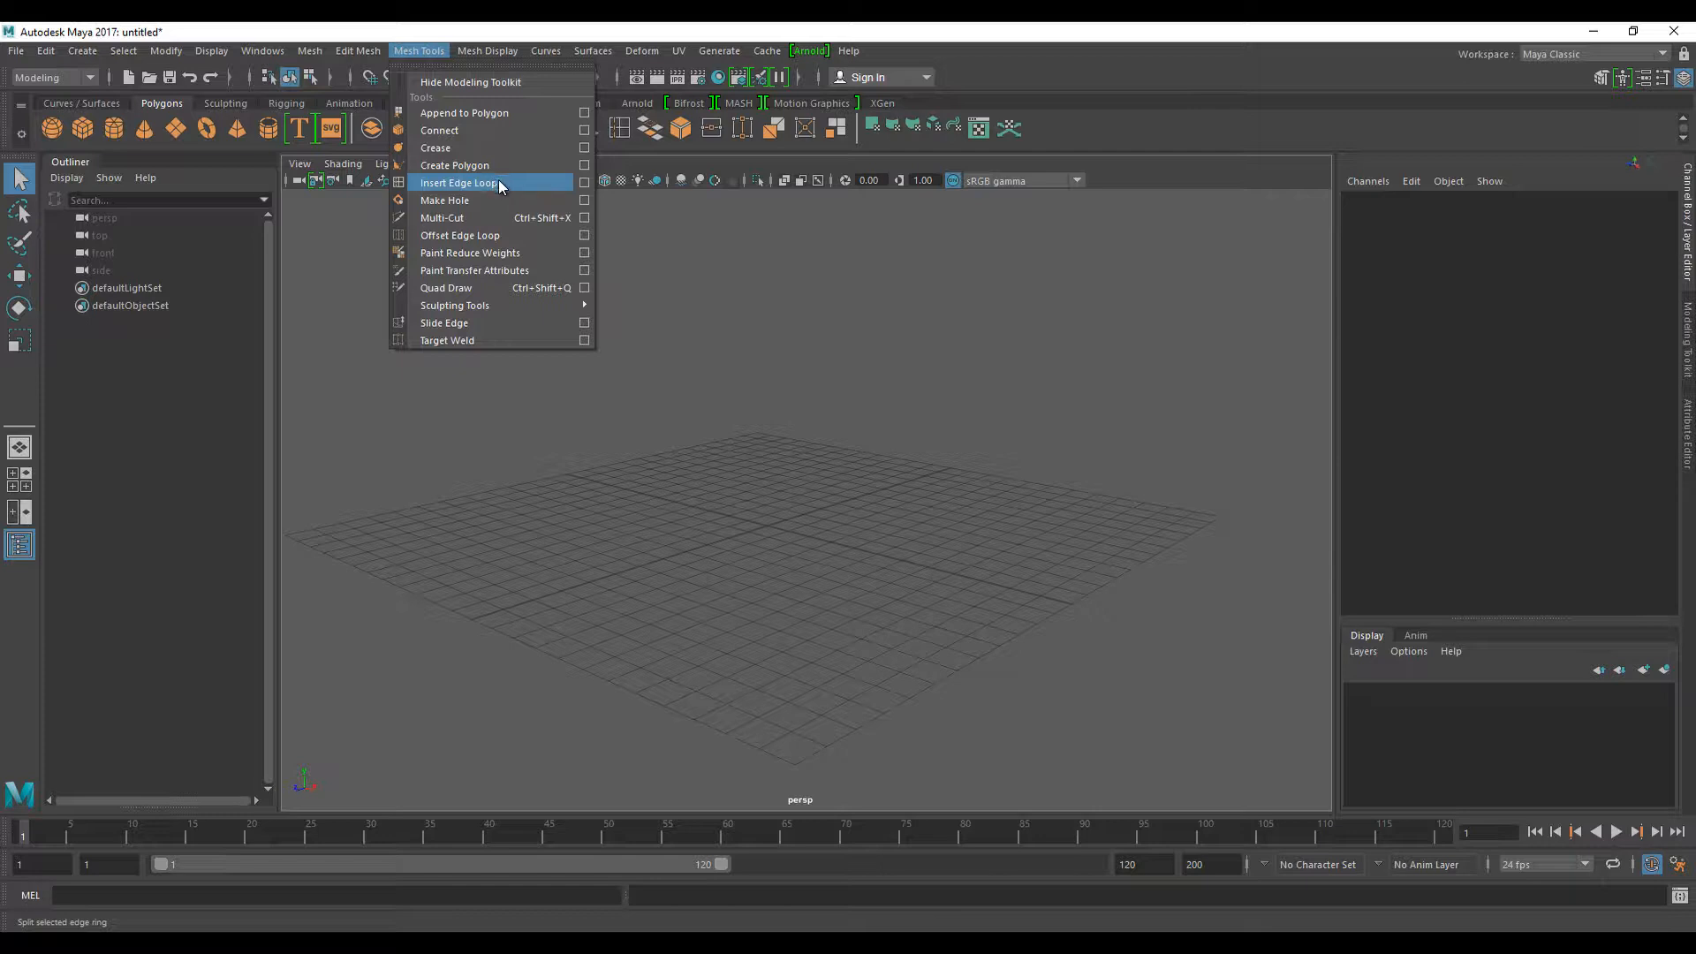
left_click(691, 231)
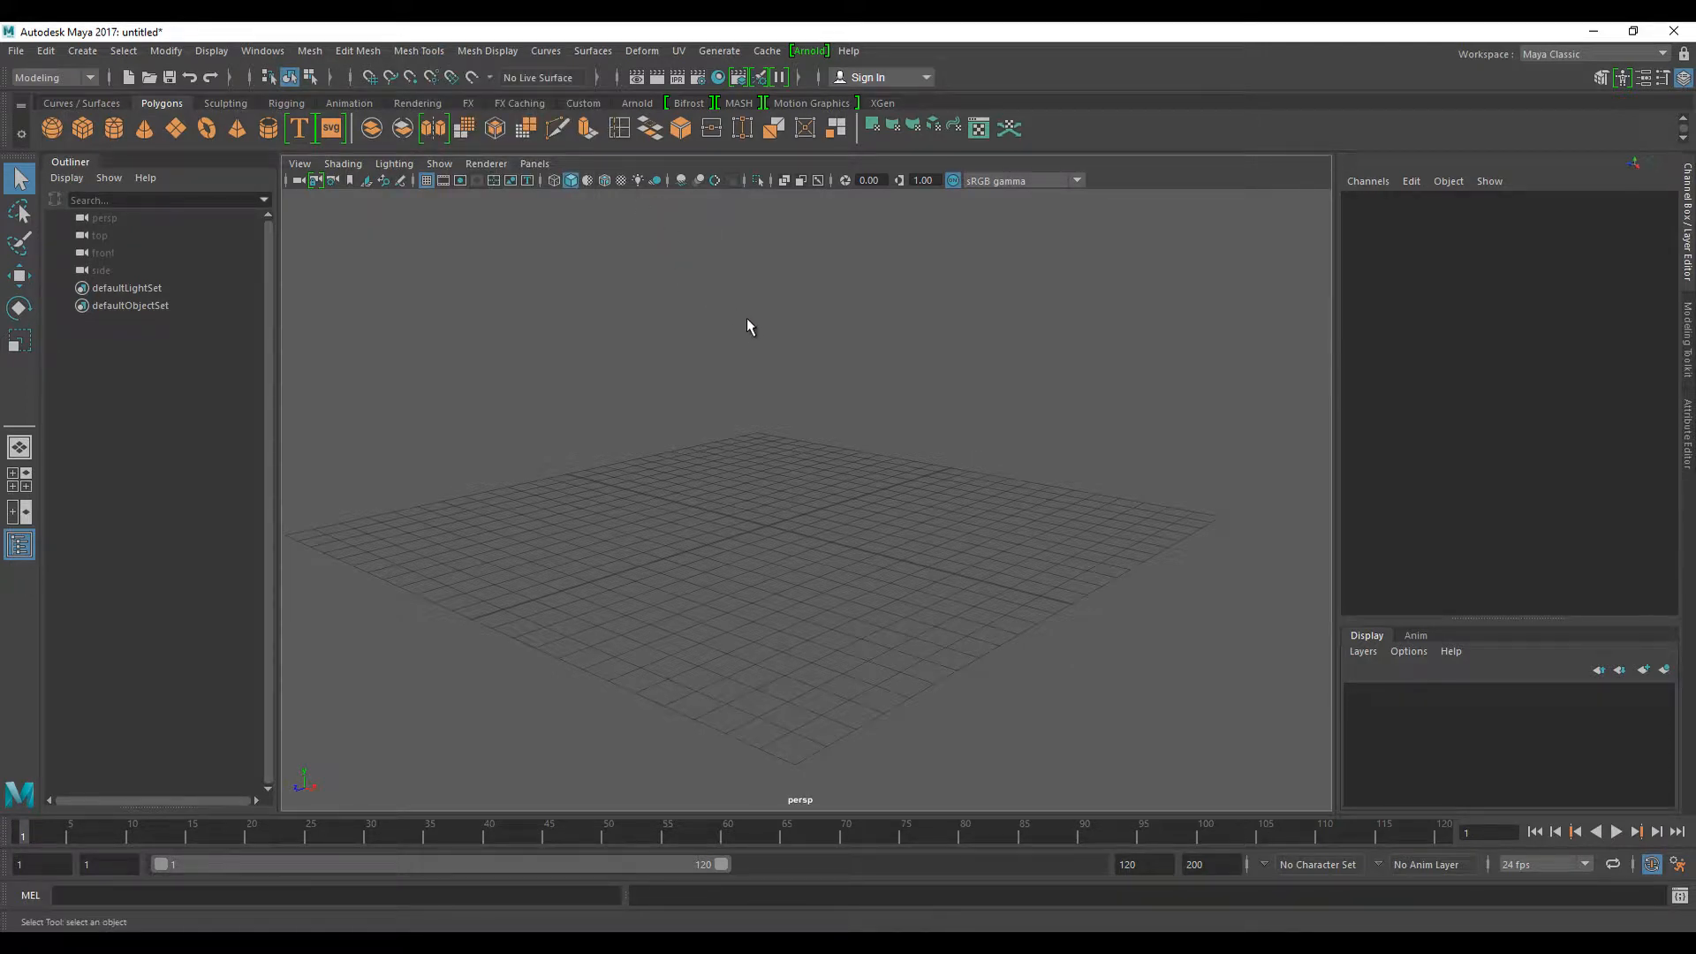
left_click_drag(894, 486, 816, 489, "alt")
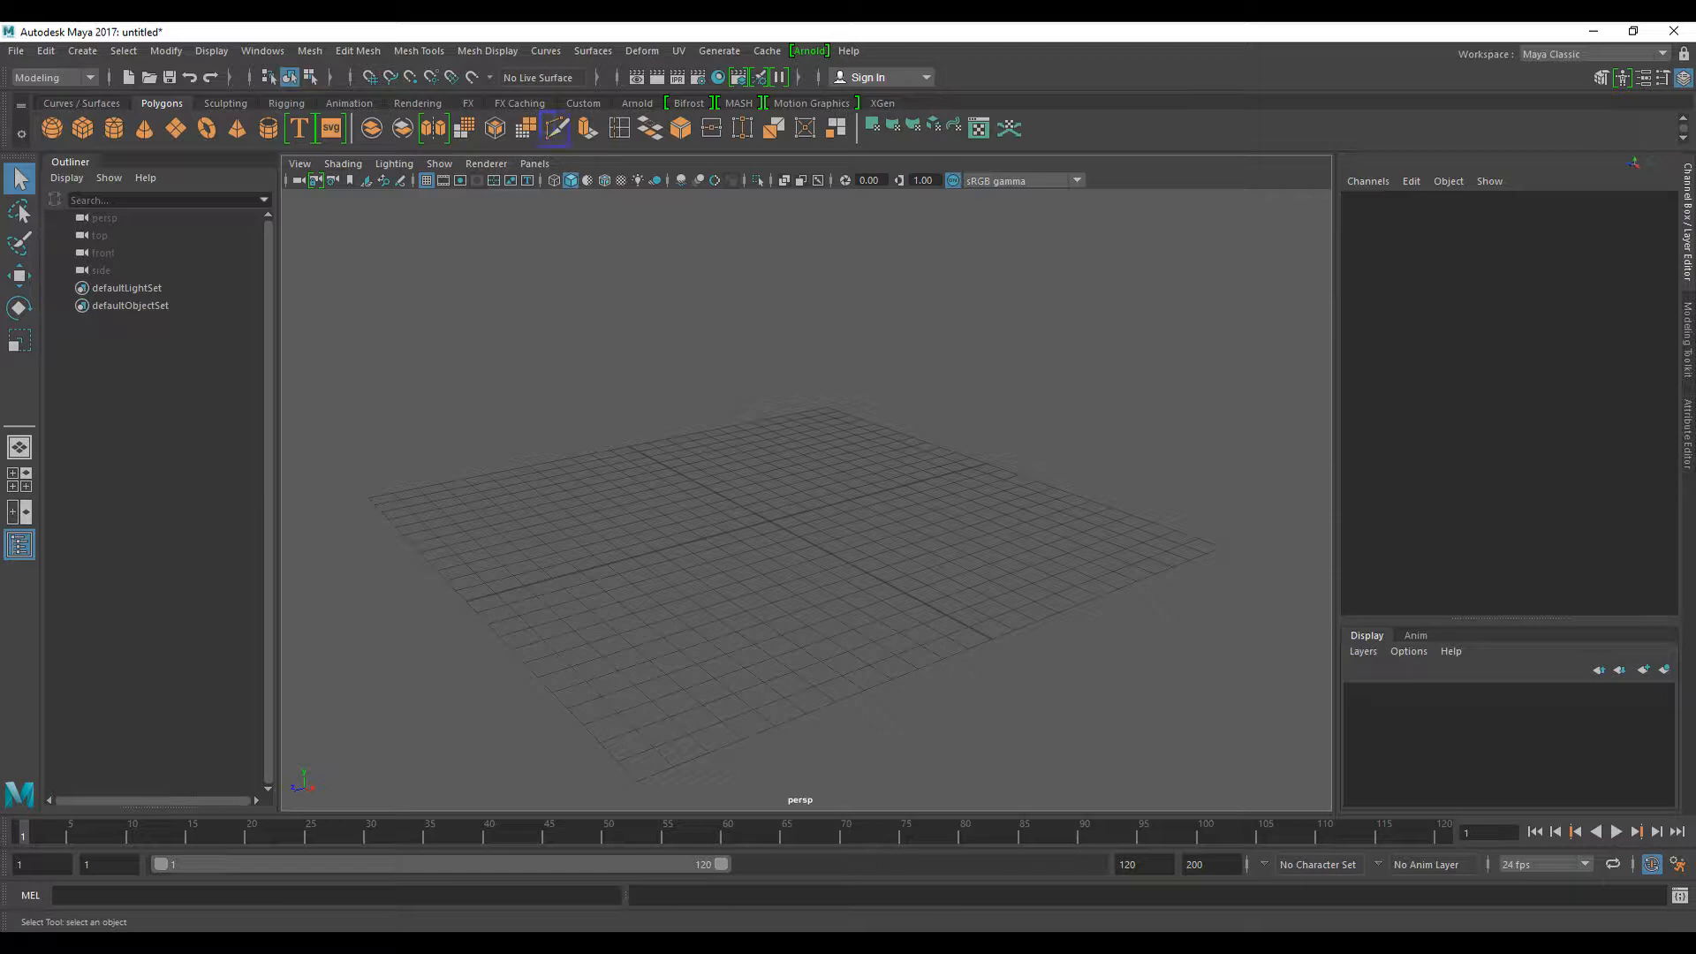
left_click(558, 129)
left_click_drag(673, 424, 706, 437, "alt")
middle_click_drag(745, 463, 729, 414, "alt")
left_click_drag(596, 315, 591, 318, "alt")
- Draw a polygon plane about 24.7 by 24.2 units over the grid and set its width and height subdivisions to 3
left_click(176, 128)
left_click_drag(331, 440, 1208, 496)
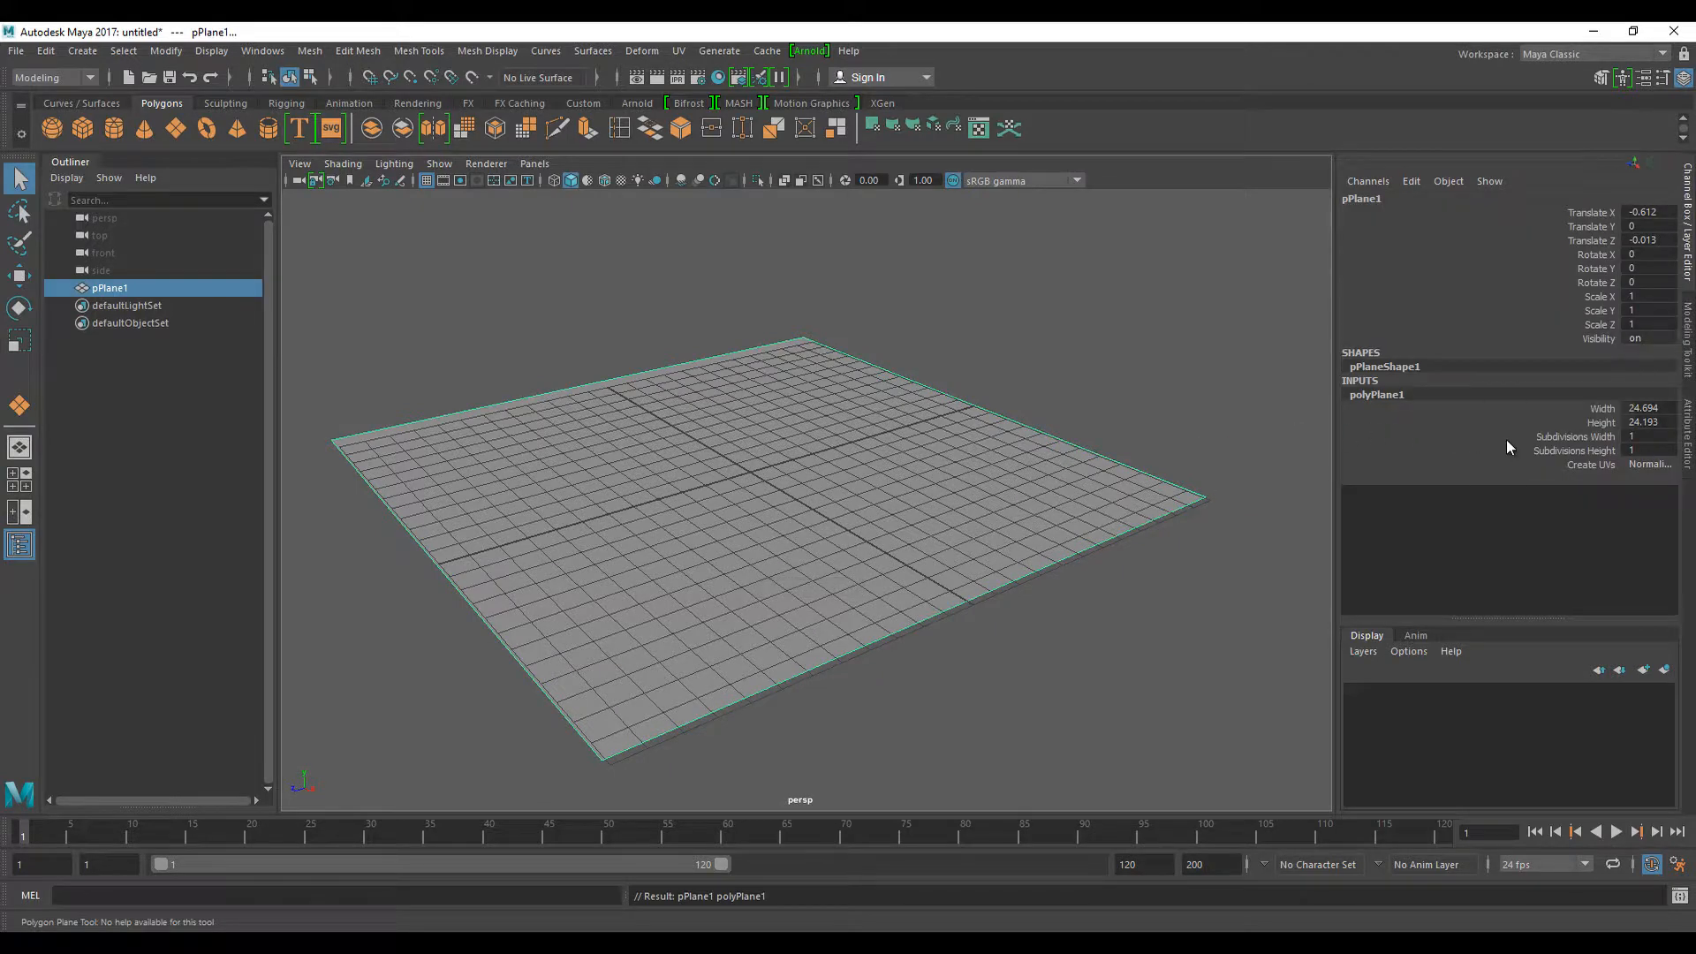
left_click_drag(1507, 438, 1506, 451)
middle_click_drag(821, 386, 867, 389)
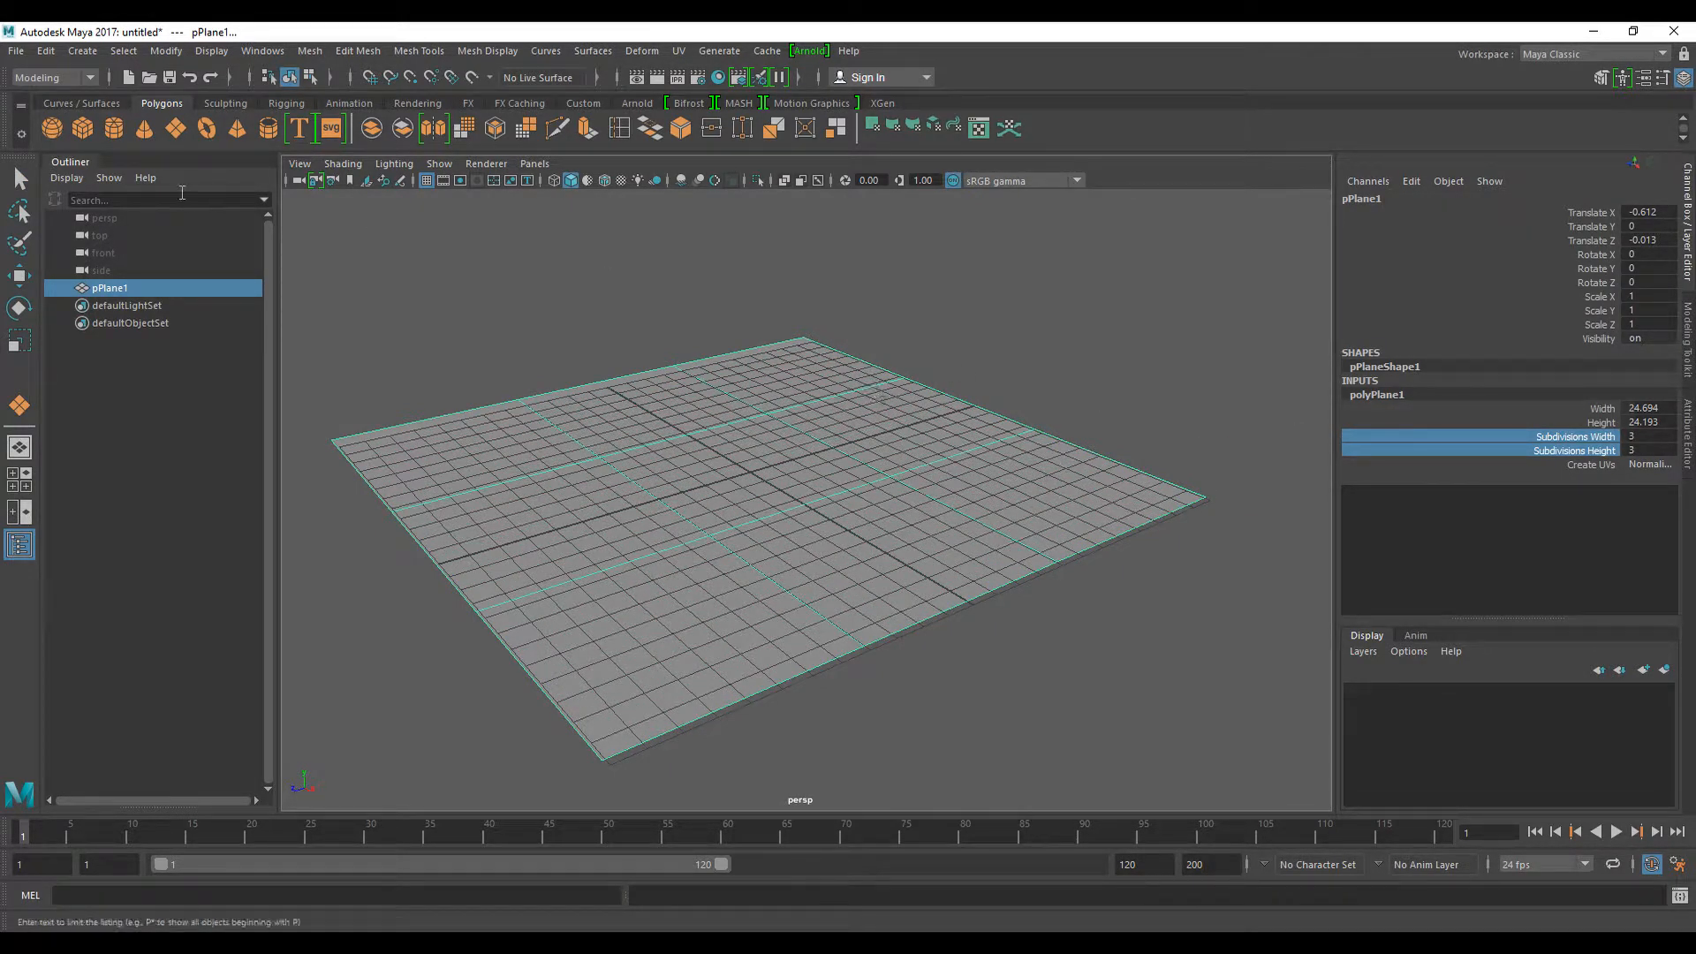
- Hide the viewport grid and select the plane
left_click(426, 180)
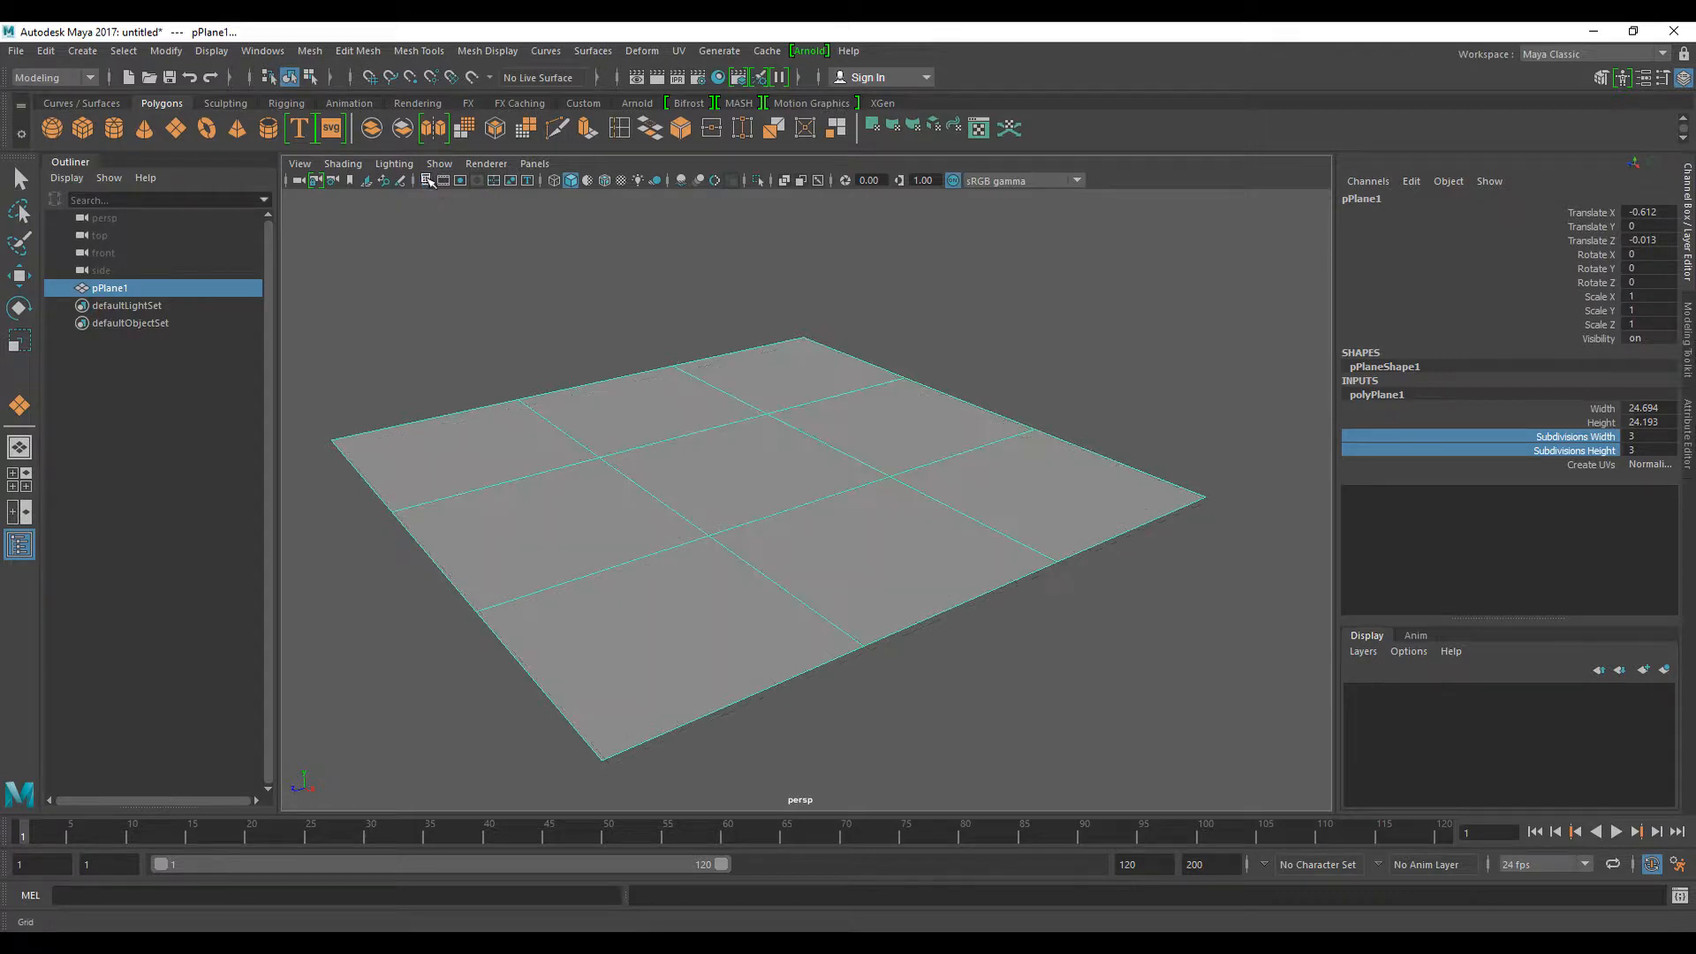
left_click(438, 245)
left_click(678, 518)
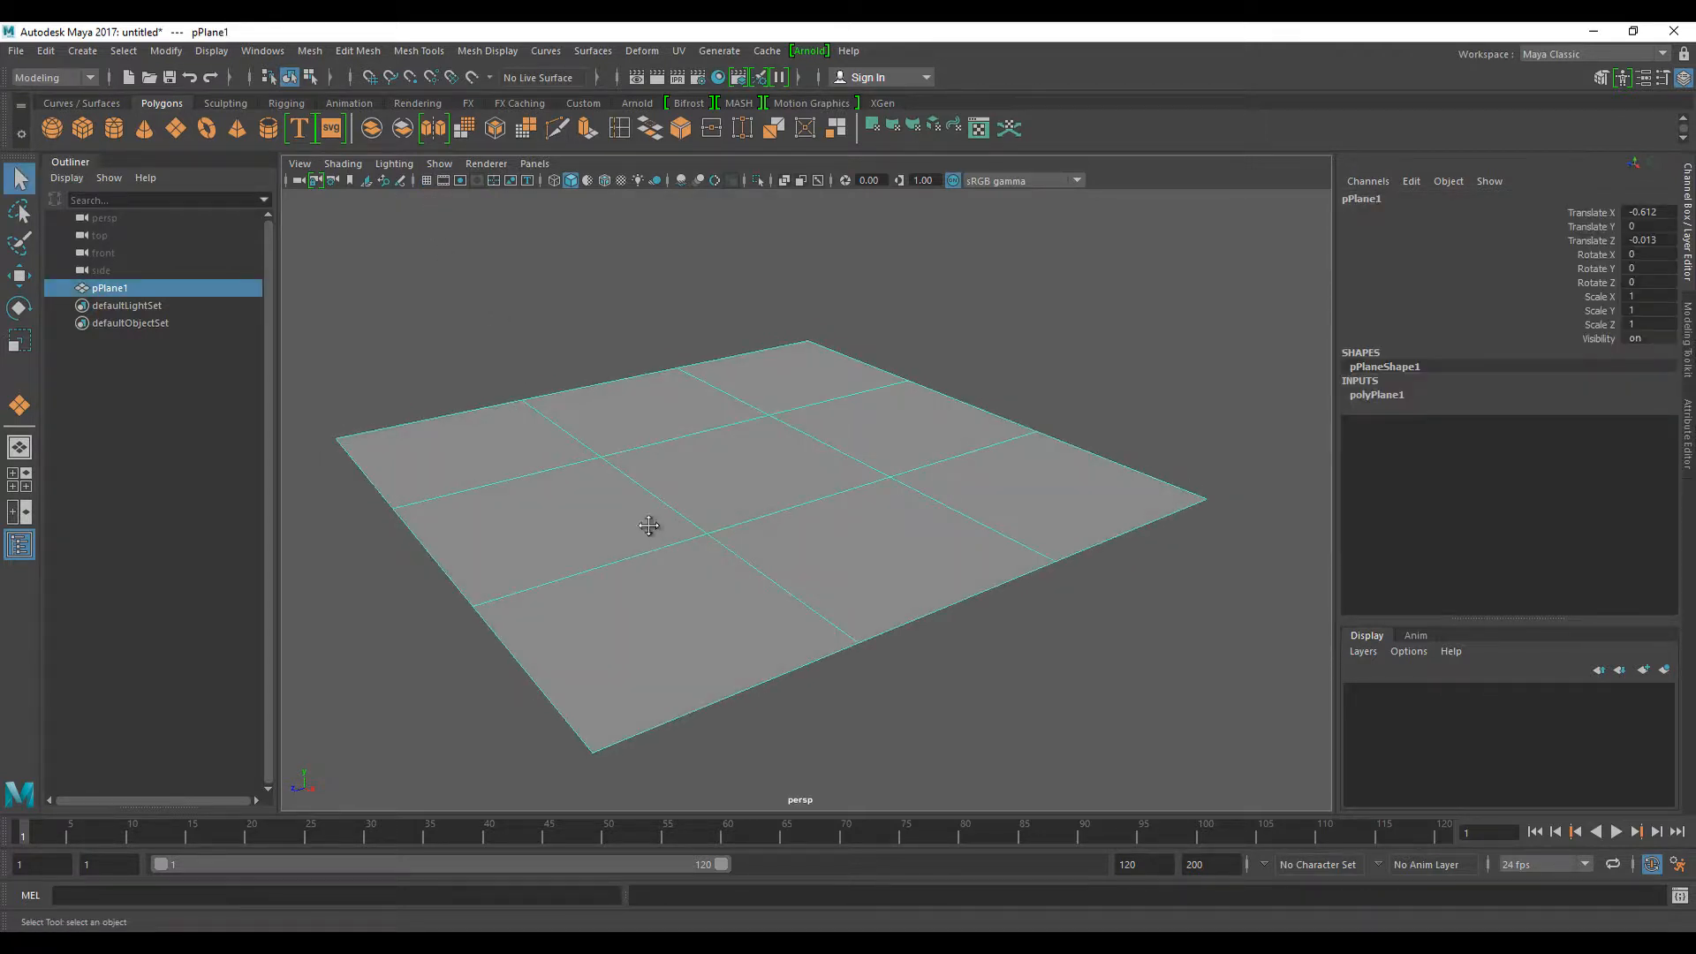
middle_click_drag(650, 525, 708, 519, "alt")
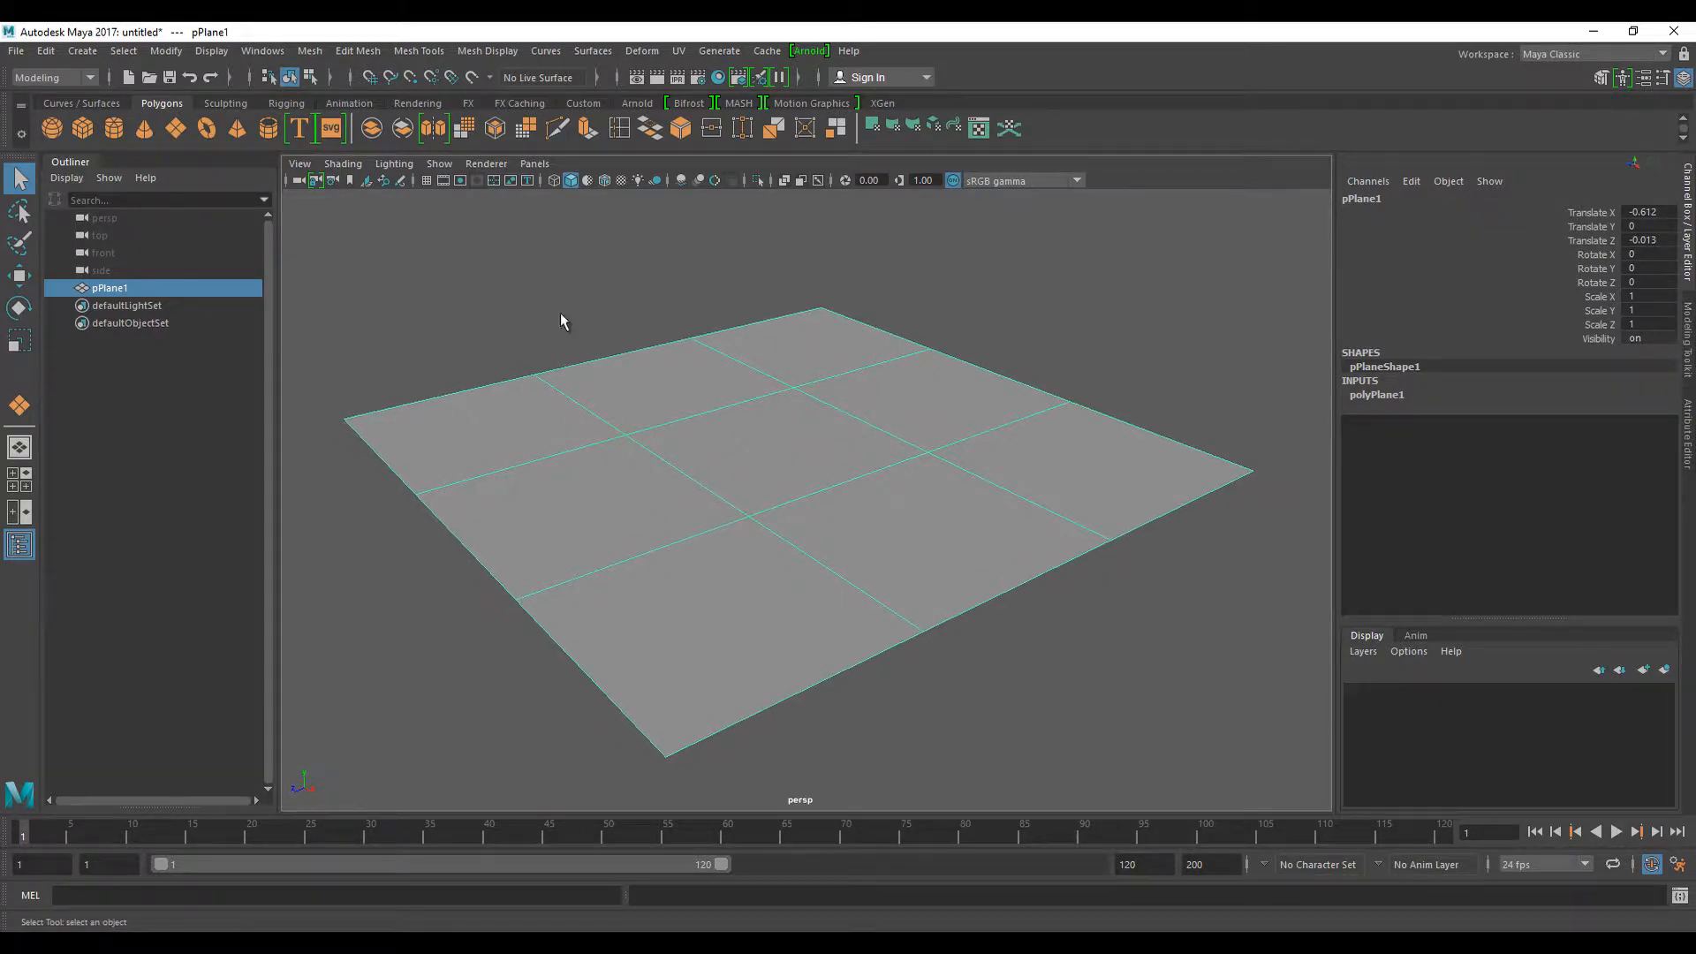
- Switch the plane to edge mode and insert two evenly spaced edge loops through its back-left row of faces with Insert Edge Loop
right_click(584, 423)
left_click(581, 371)
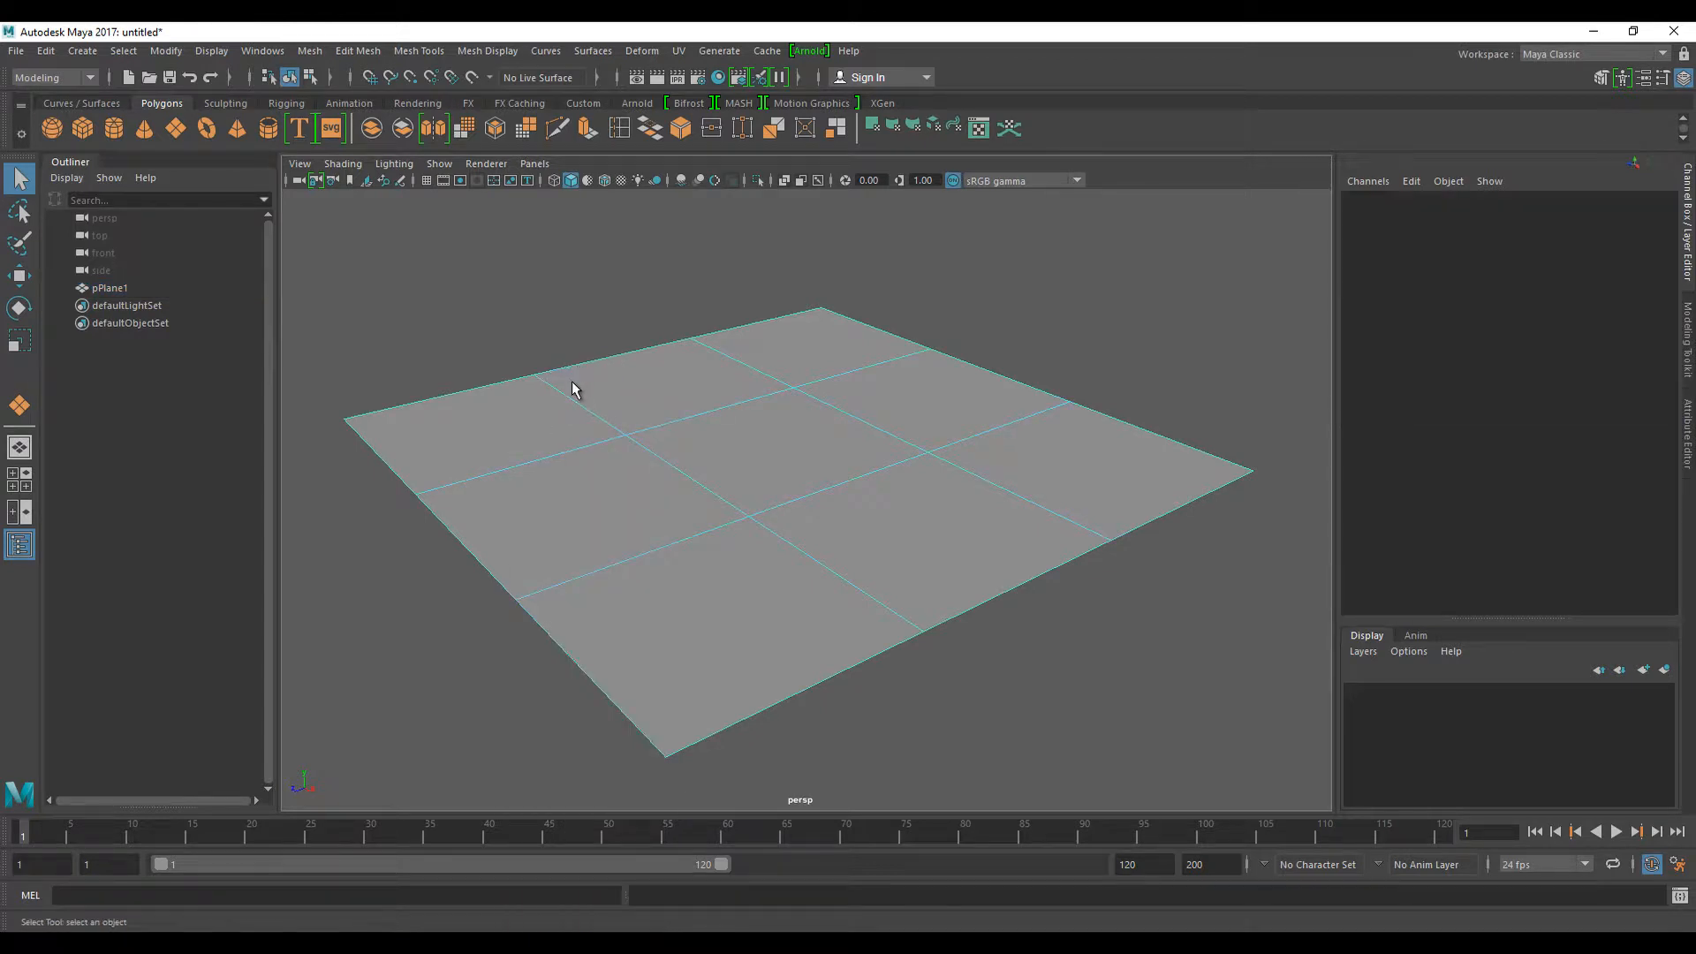
left_click(618, 130)
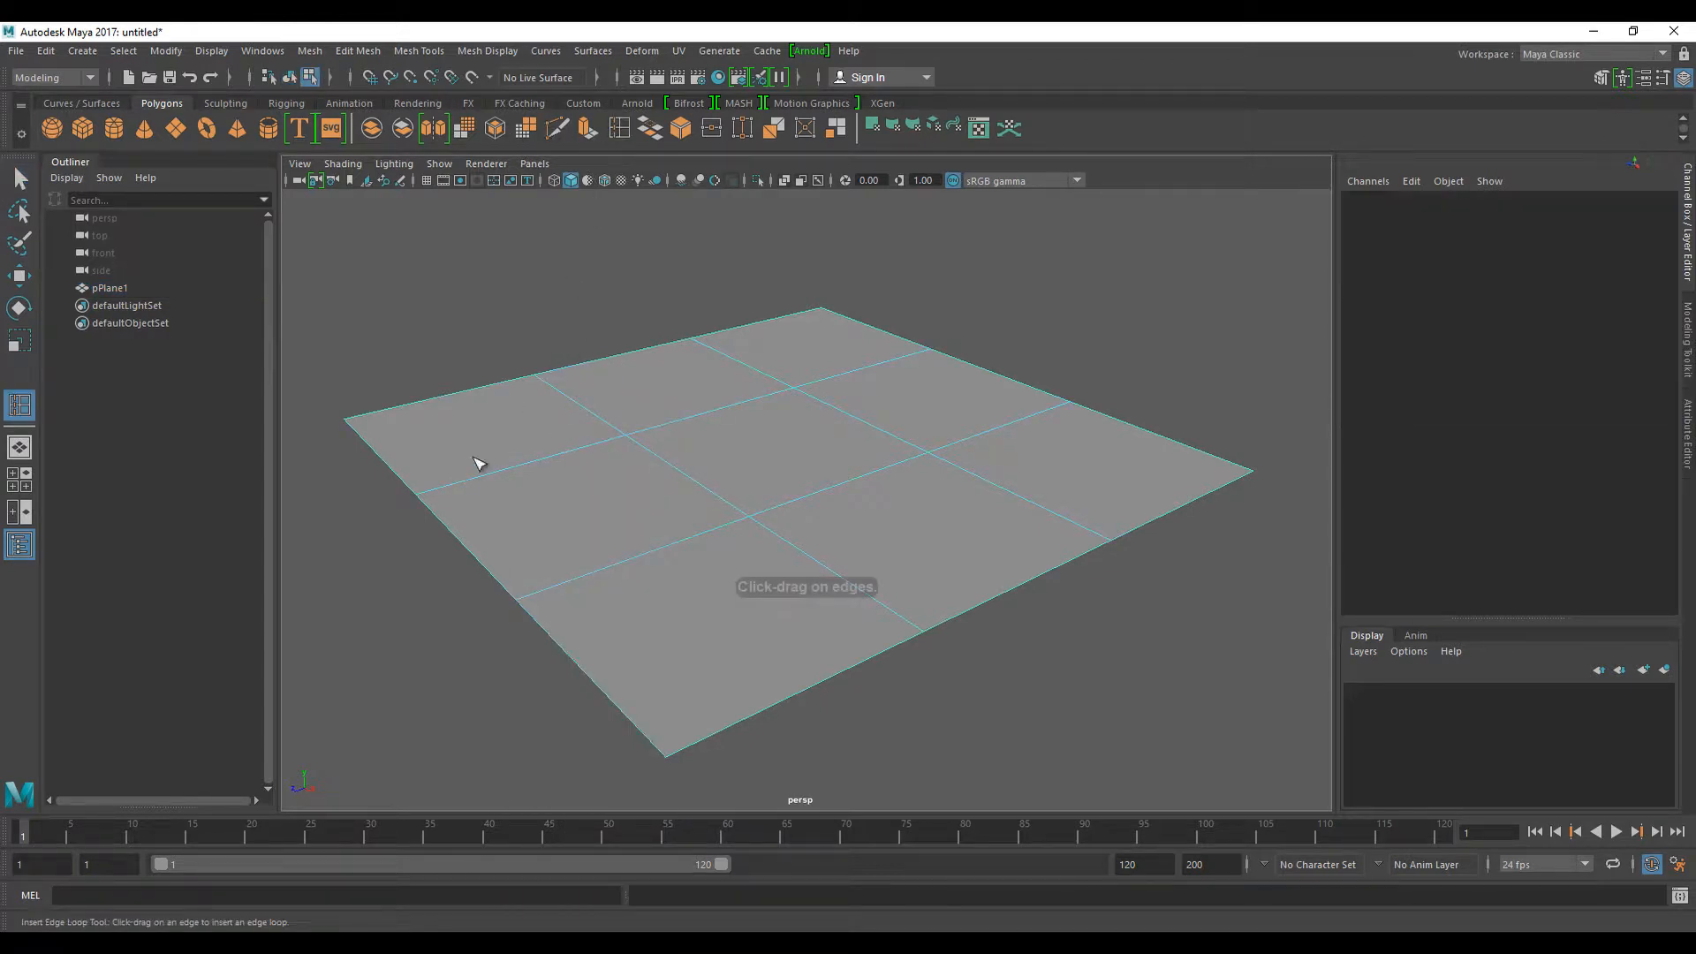
left_click_drag(372, 458, 378, 448)
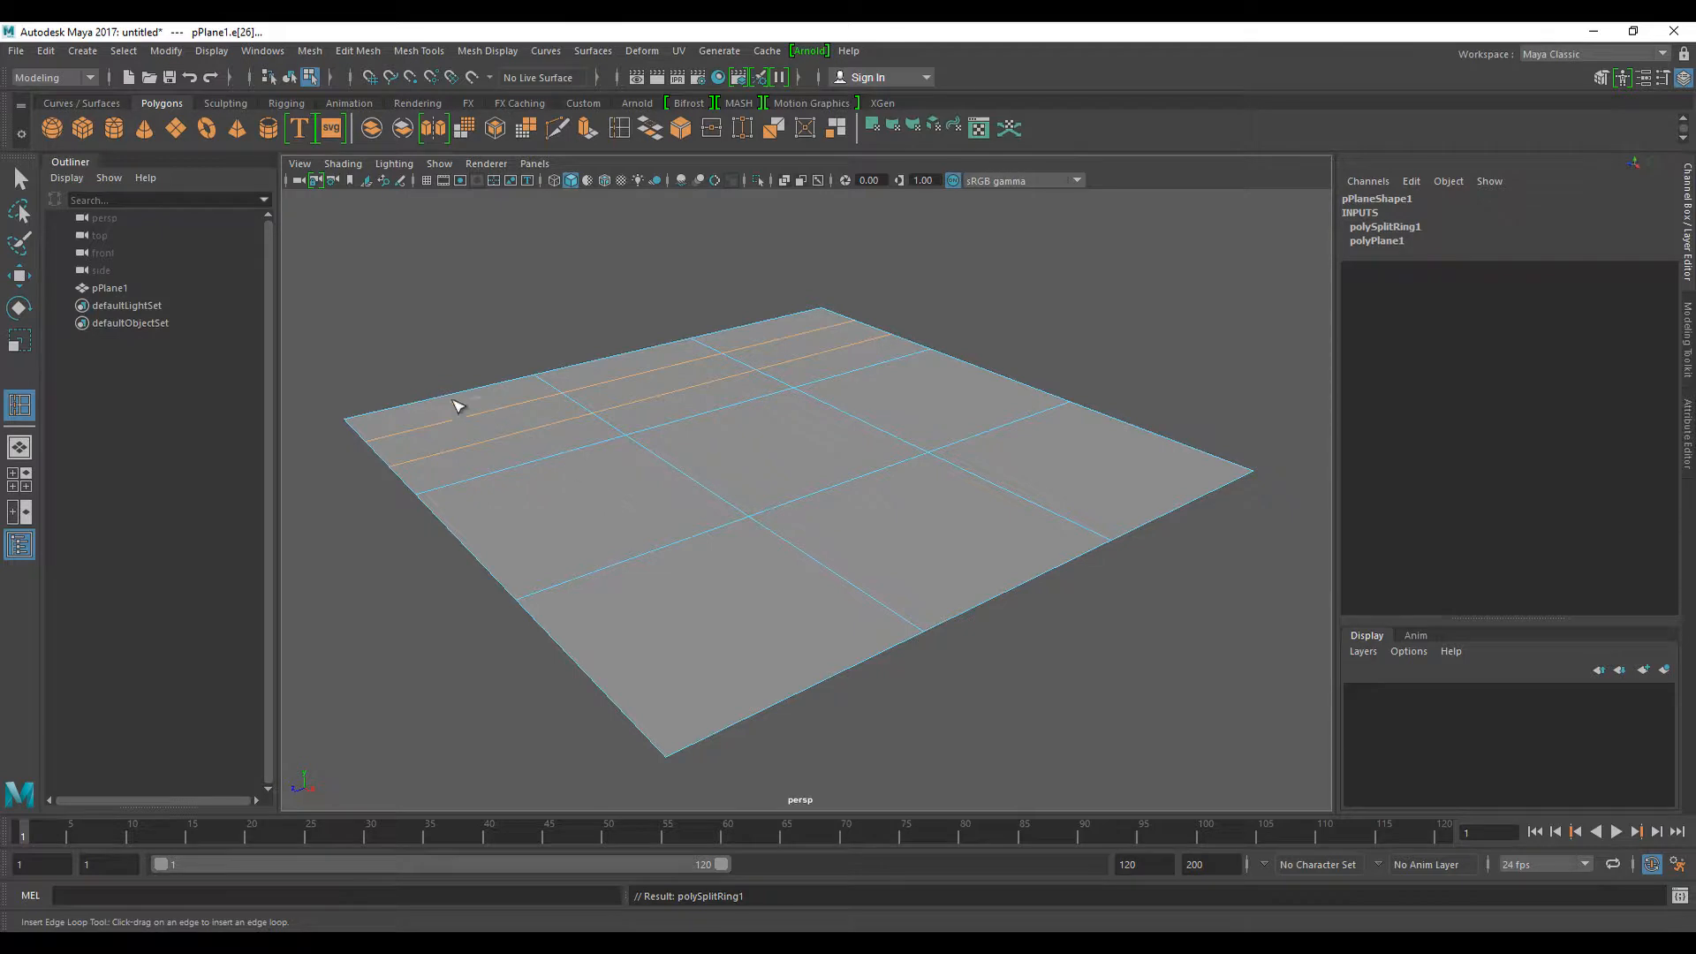
- Set the Insert Edge Loop tool's Maintain position option to Relative distance from edge
double_click(619, 130)
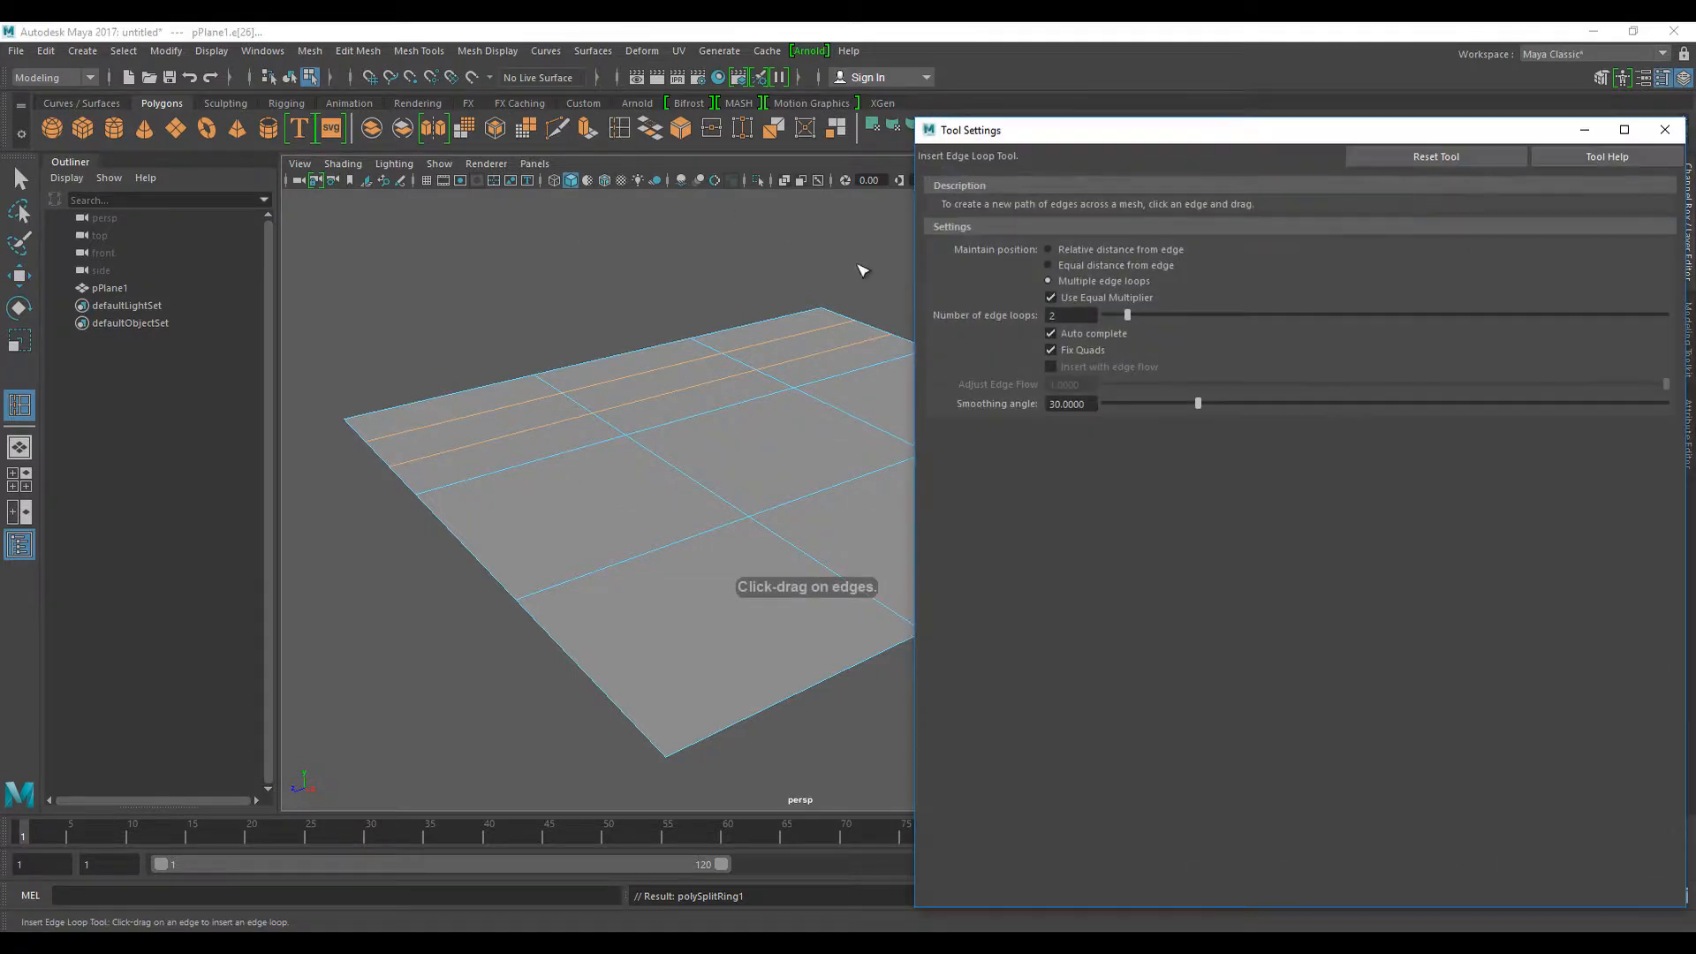
left_click(1049, 251)
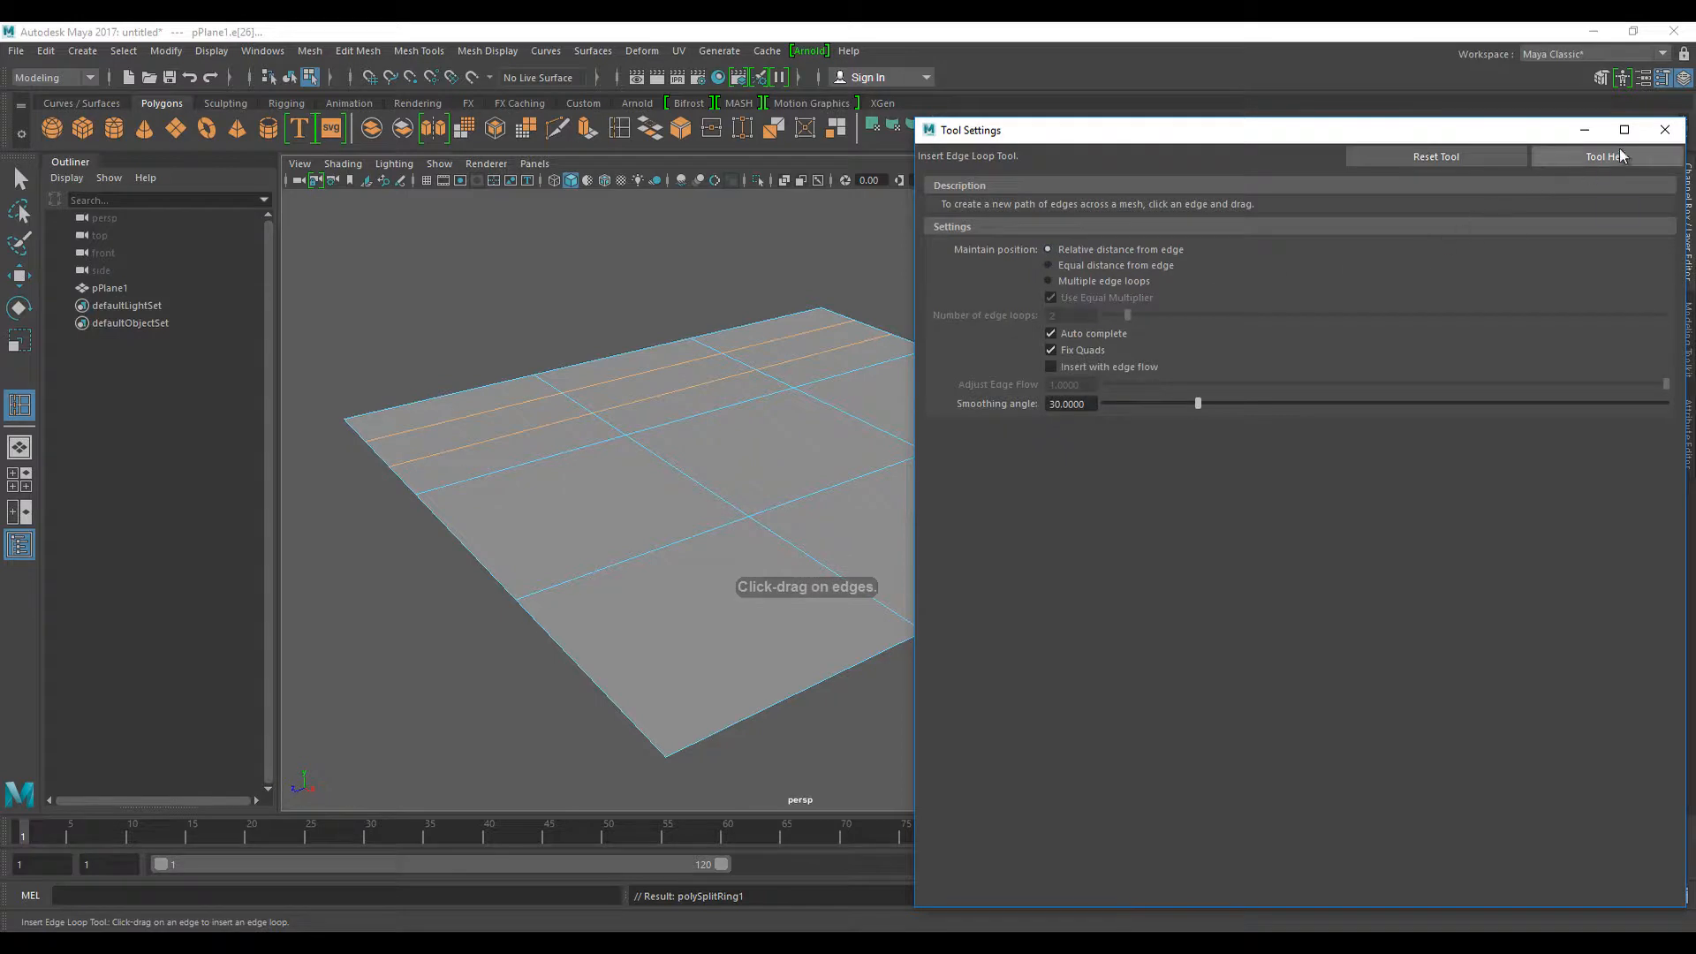
left_click(1663, 129)
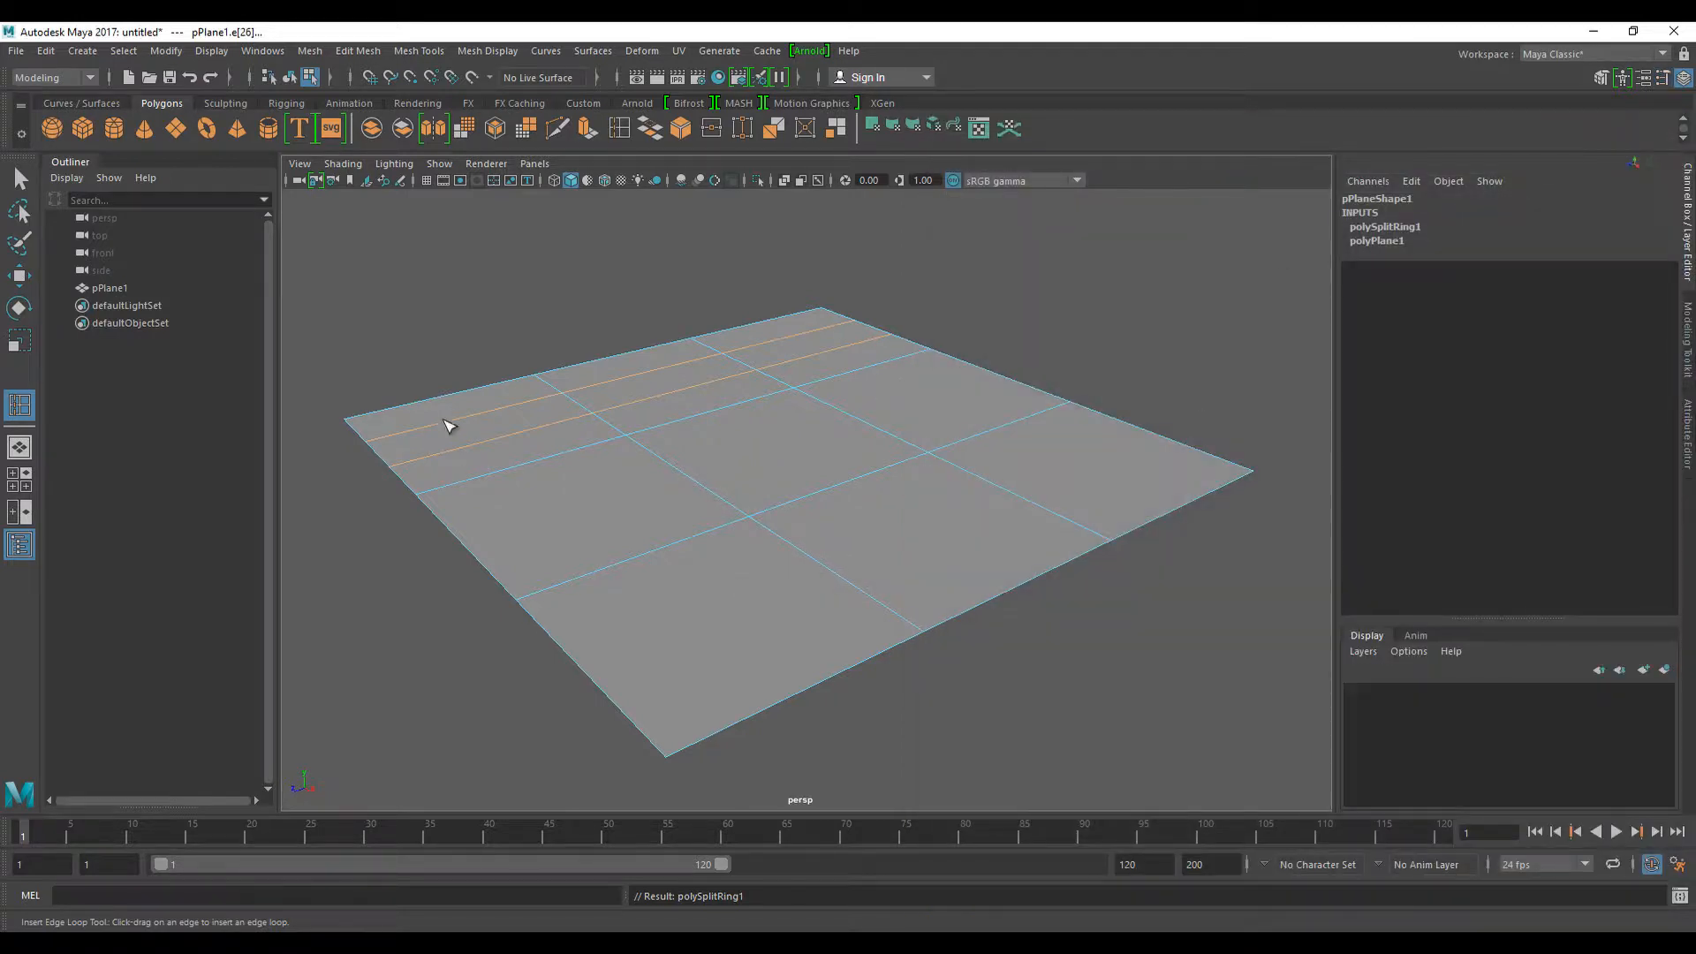
- Insert single edge loops near the inner and outer borders of the subdivided row, plus one close to the plane's adjacent front edge
left_click_drag(399, 479, 404, 485)
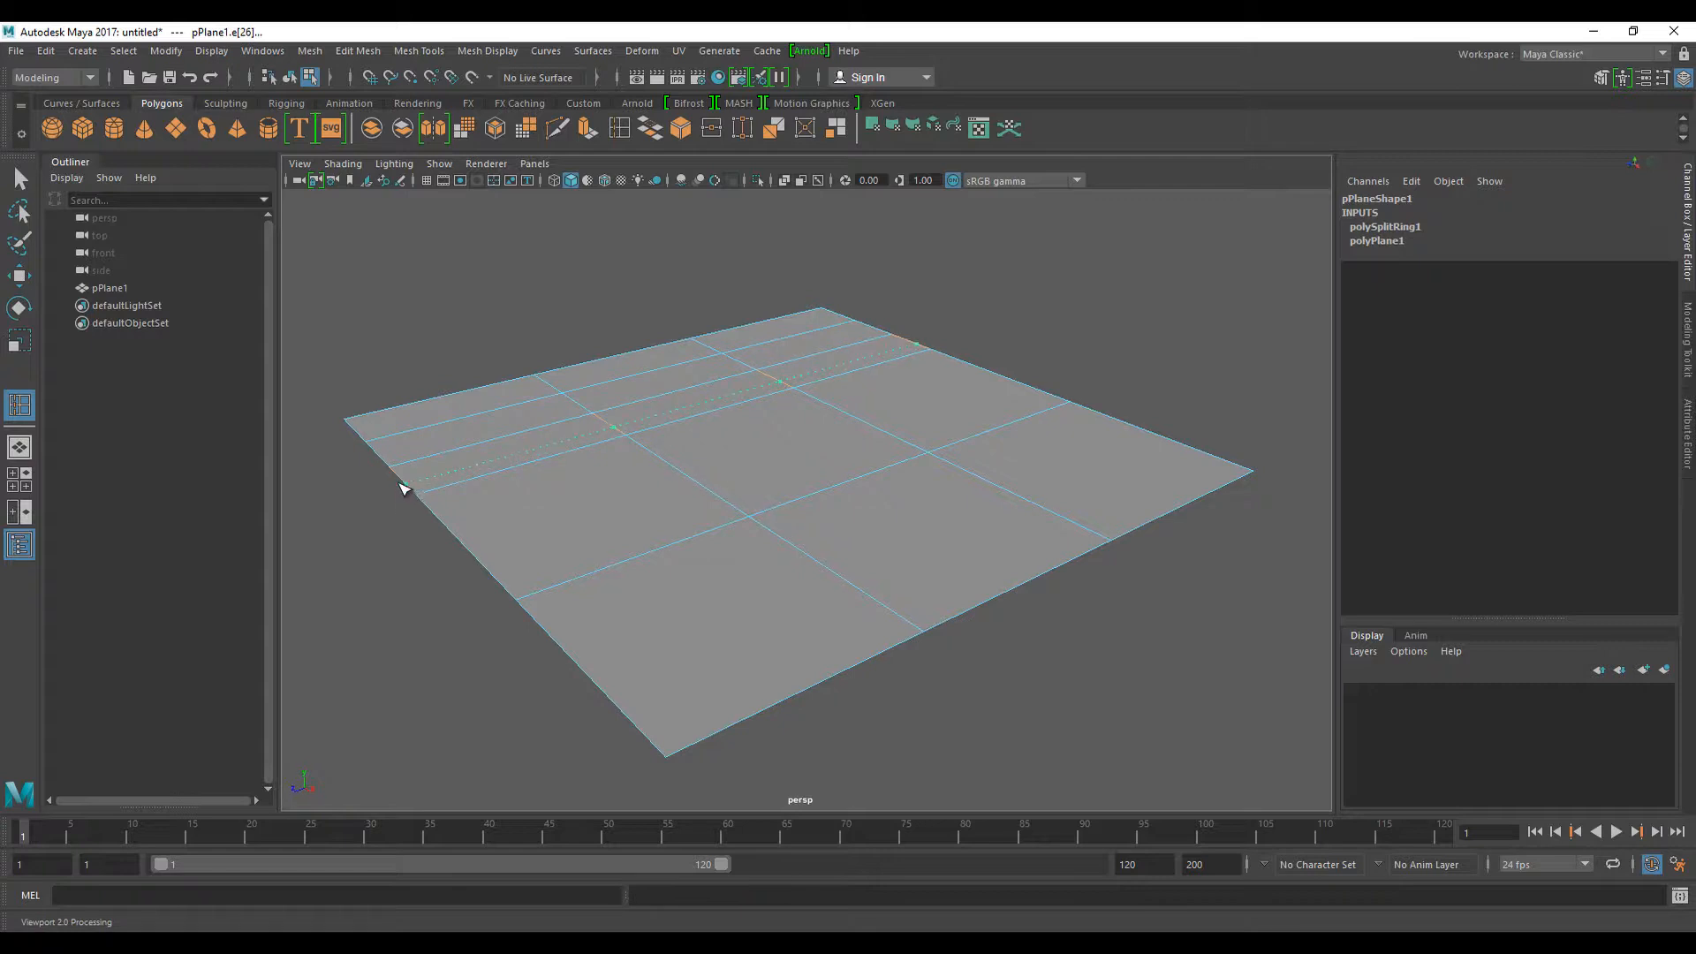
left_click_drag(394, 479, 403, 502)
mouse_move(404, 583)
left_mouse_down("alt")
mouse_move(510, 585)
mouse_move(403, 592)
left_mouse_up("alt")
left_click_drag(518, 654, 562, 629, "alt")
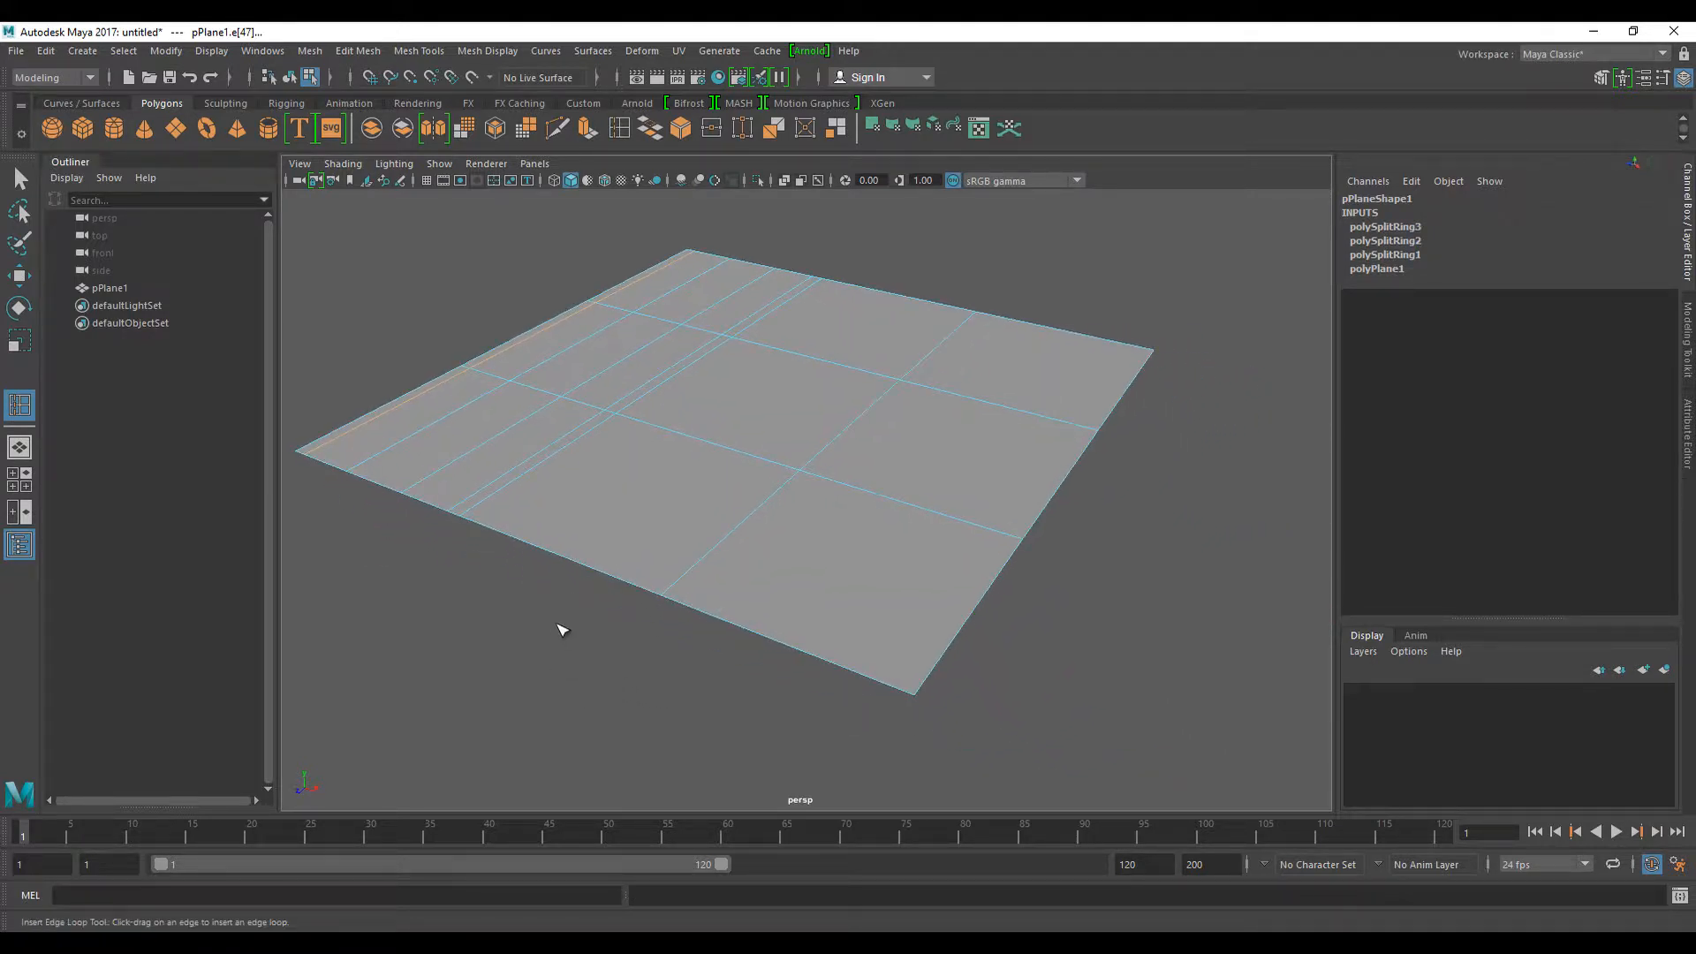
left_click(493, 500)
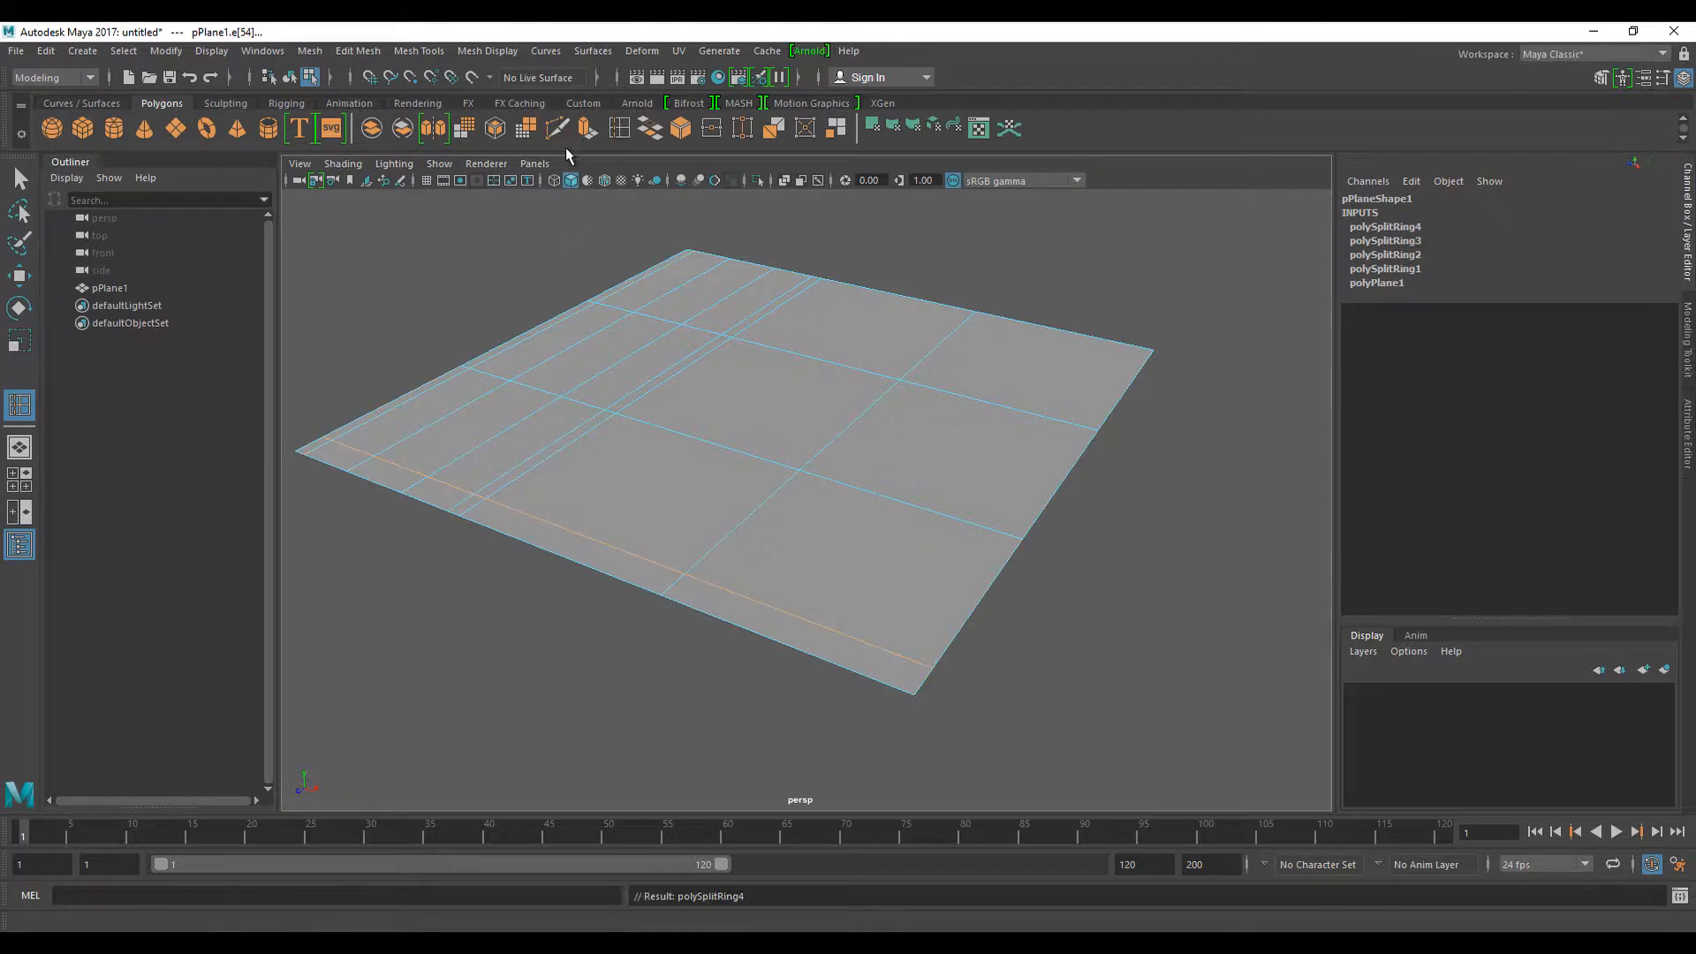
left_click_drag(587, 227, 575, 234, "alt")
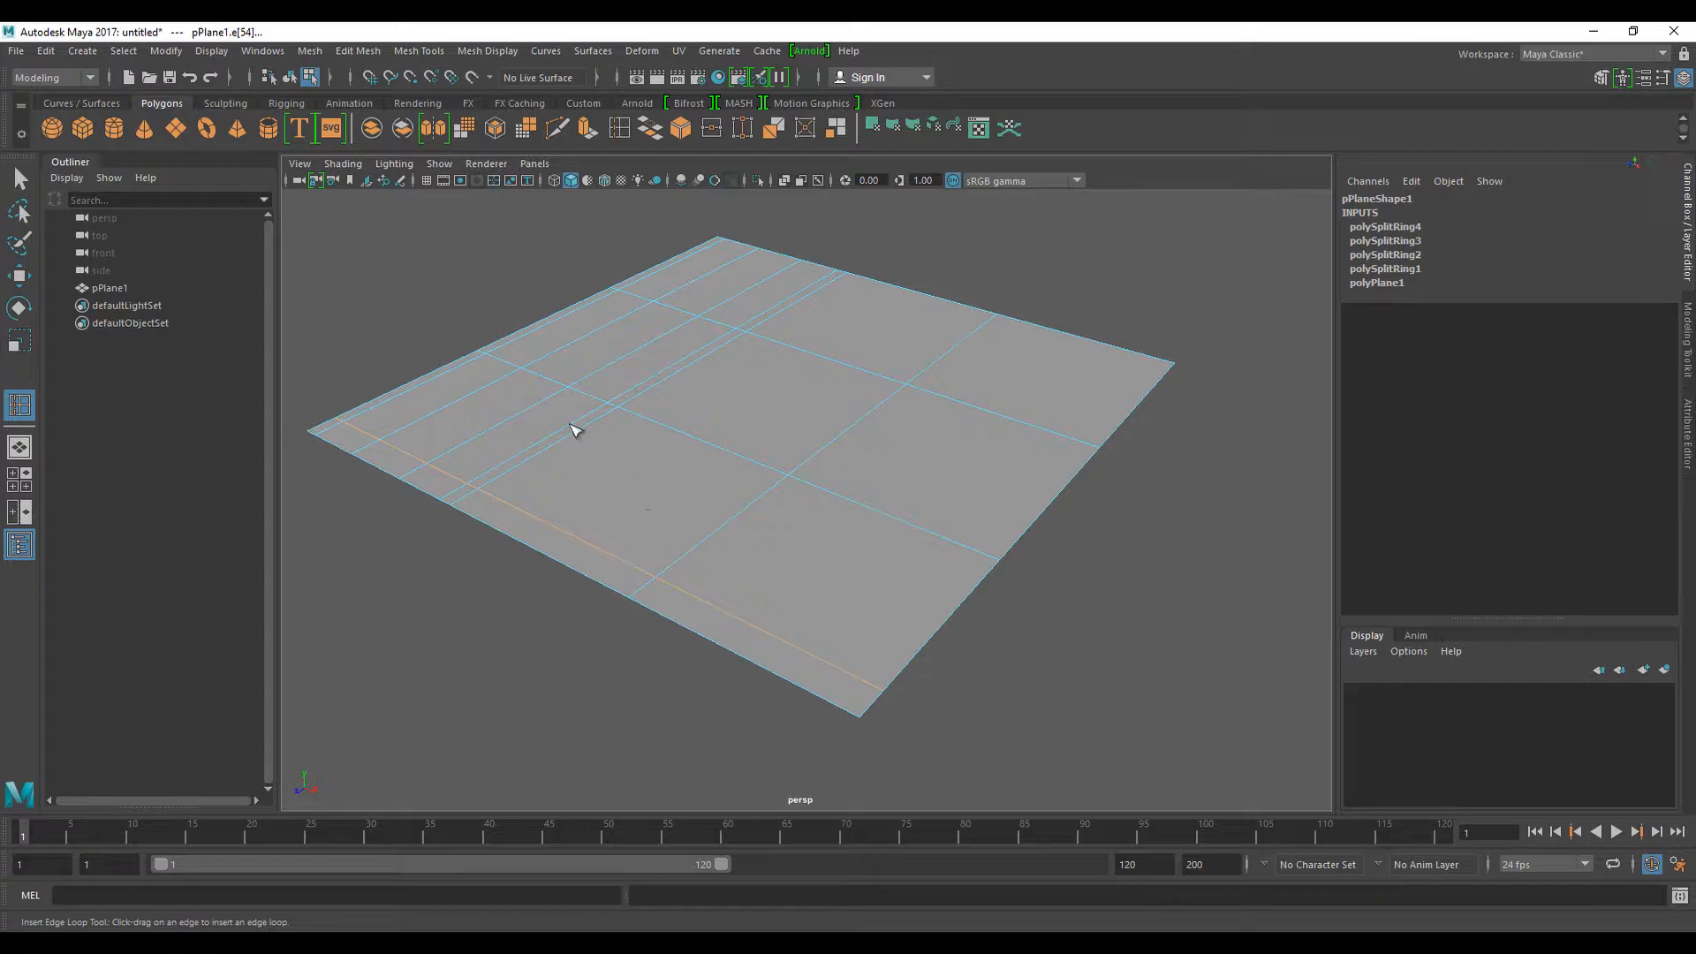
- Use Multi-Cut to cut a five-point zigzag path through the plane's middle, from the front edge to the opposite edge
left_click(556, 132)
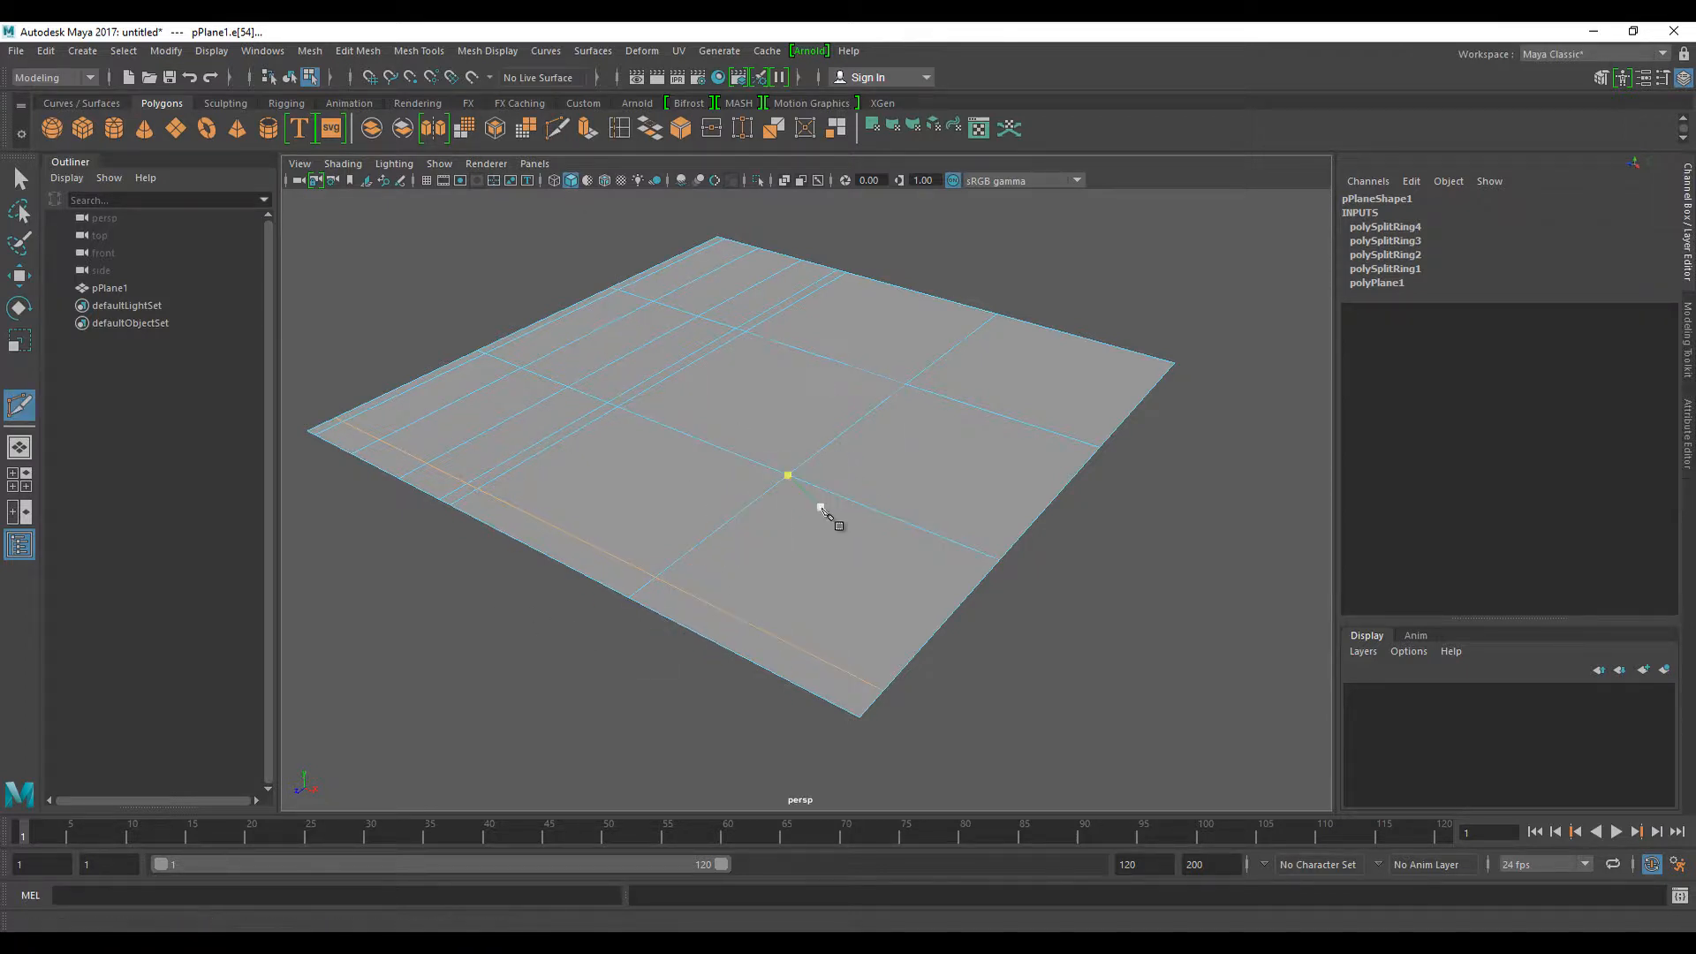
left_click_drag(816, 505, 778, 533, "alt")
middle_click_drag(692, 592, 732, 610, "alt")
scroll(738, 616, "up", 2)
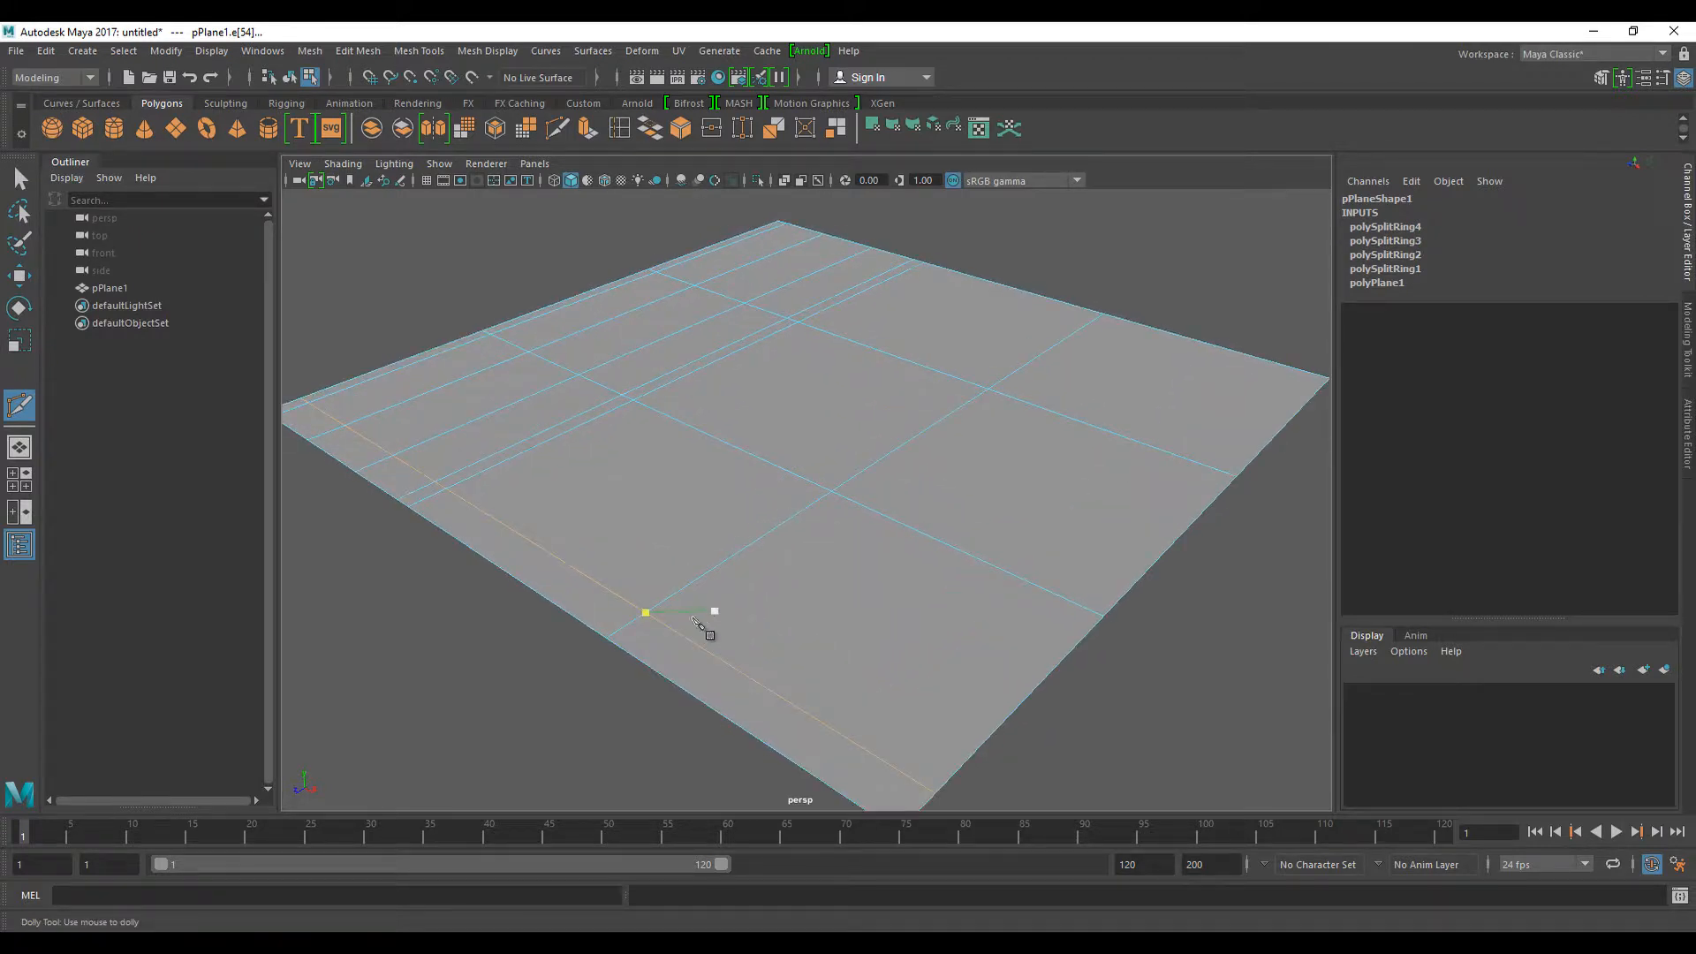
left_click(563, 609)
left_click(524, 536)
left_click(771, 464)
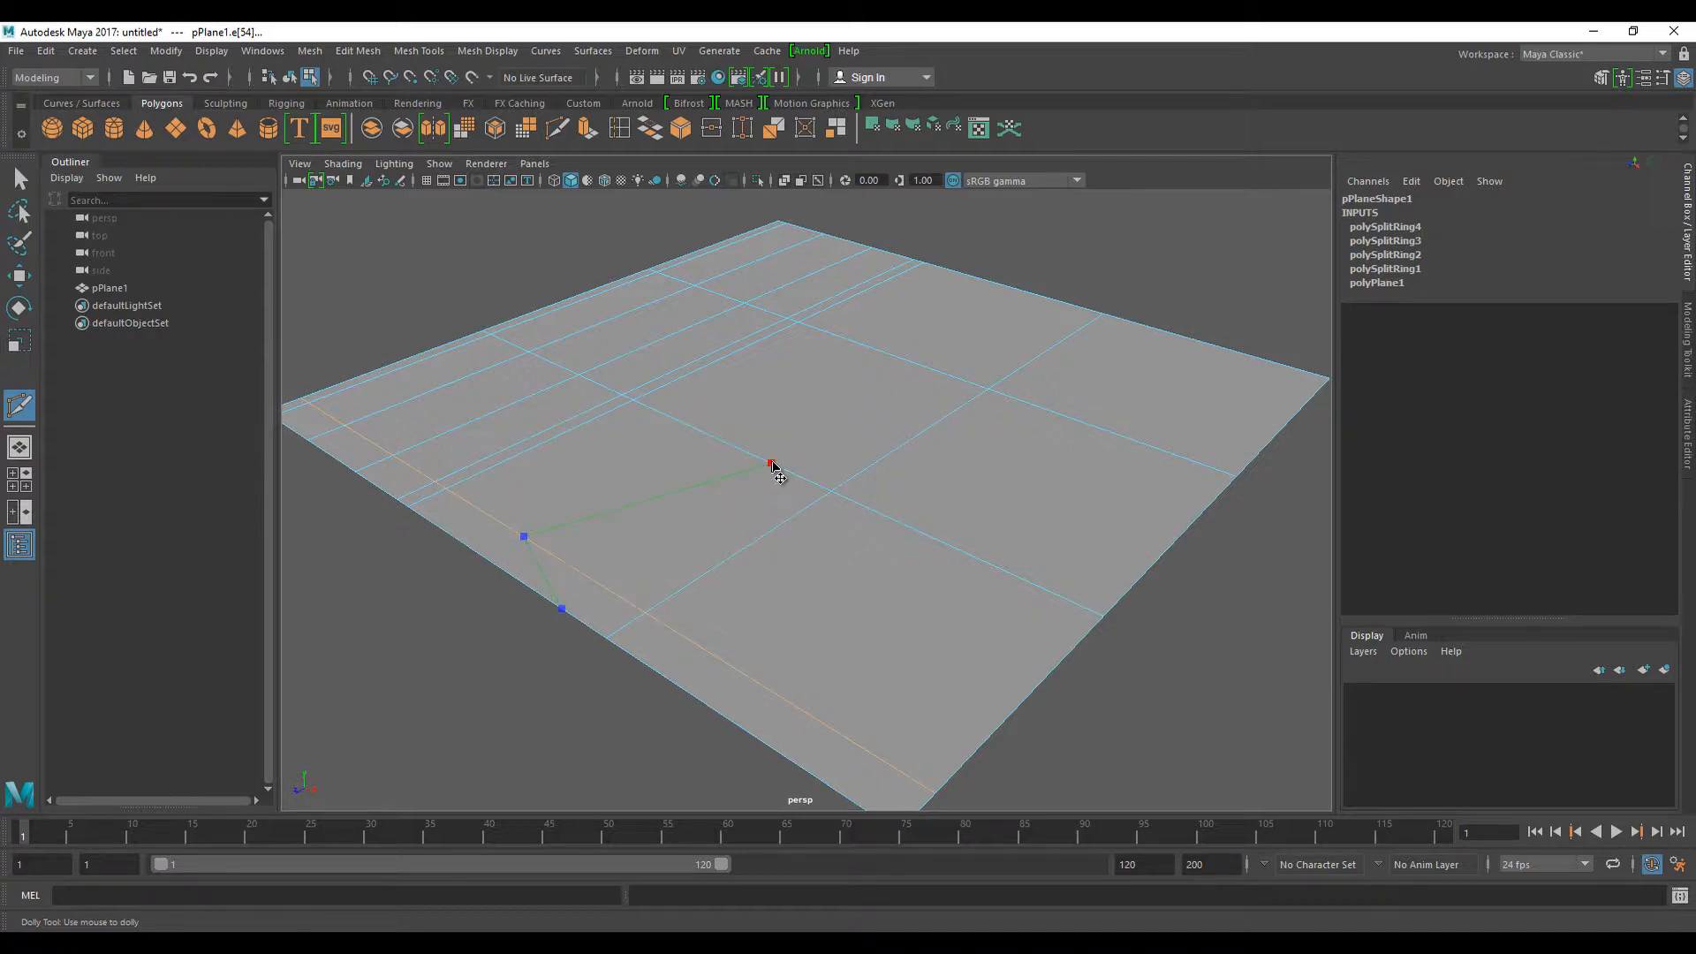
left_click(828, 332)
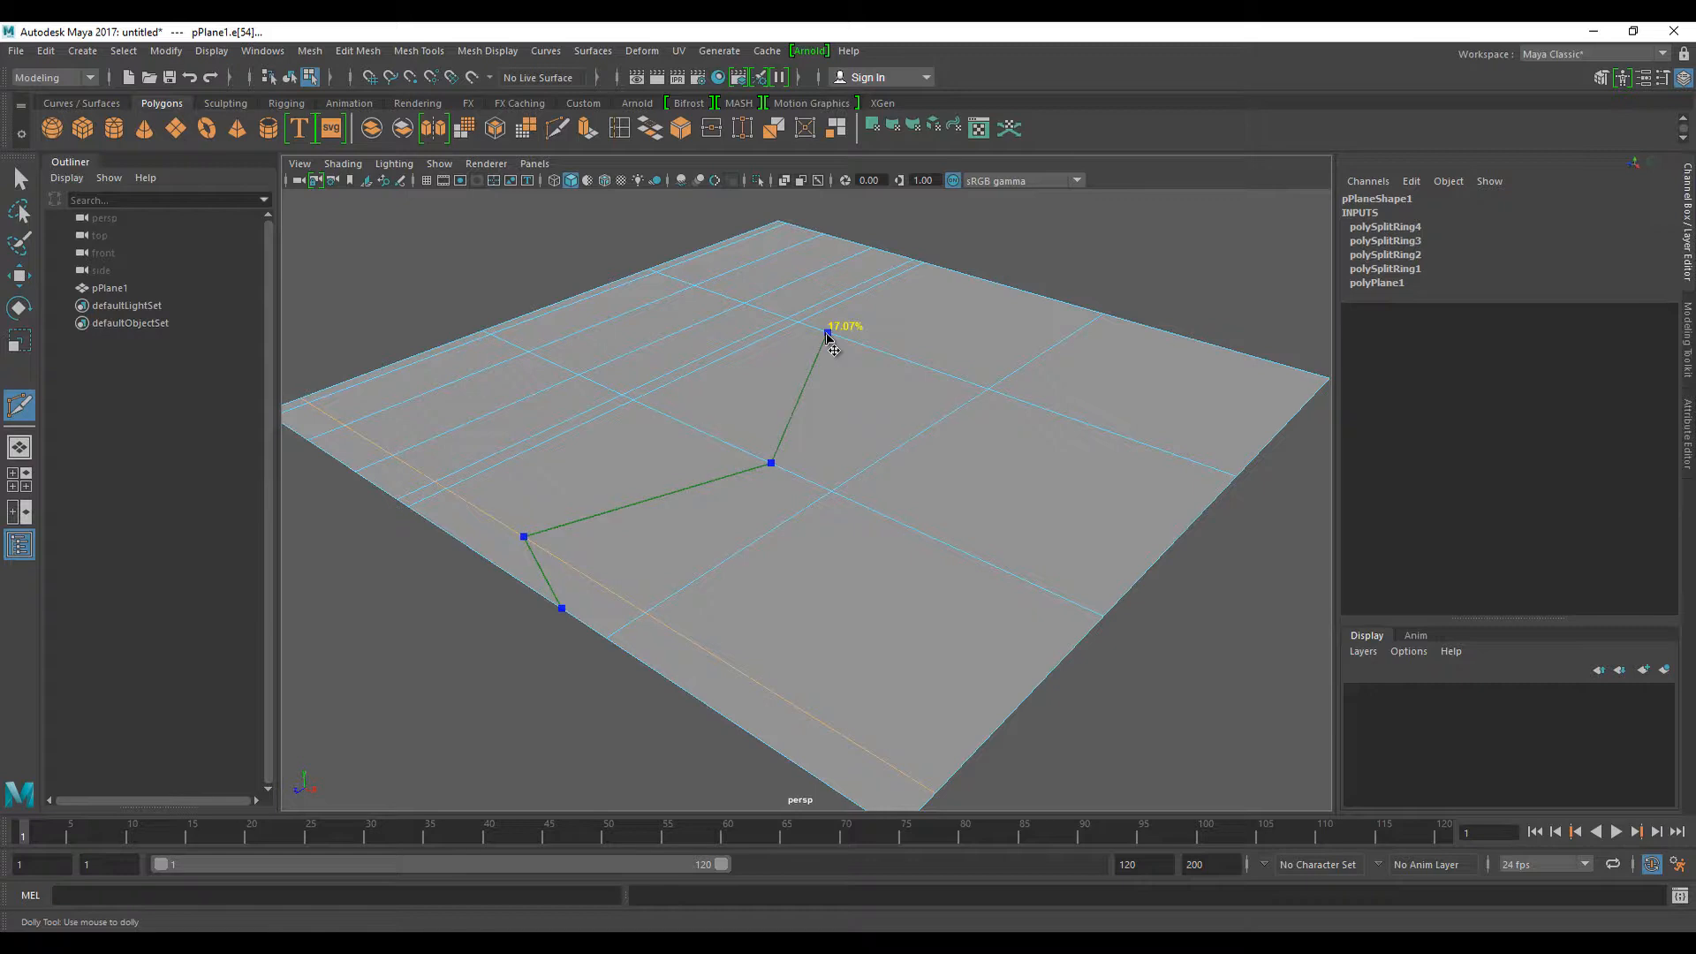
left_click(1064, 303)
left_click_drag(921, 468, 956, 475, "alt")
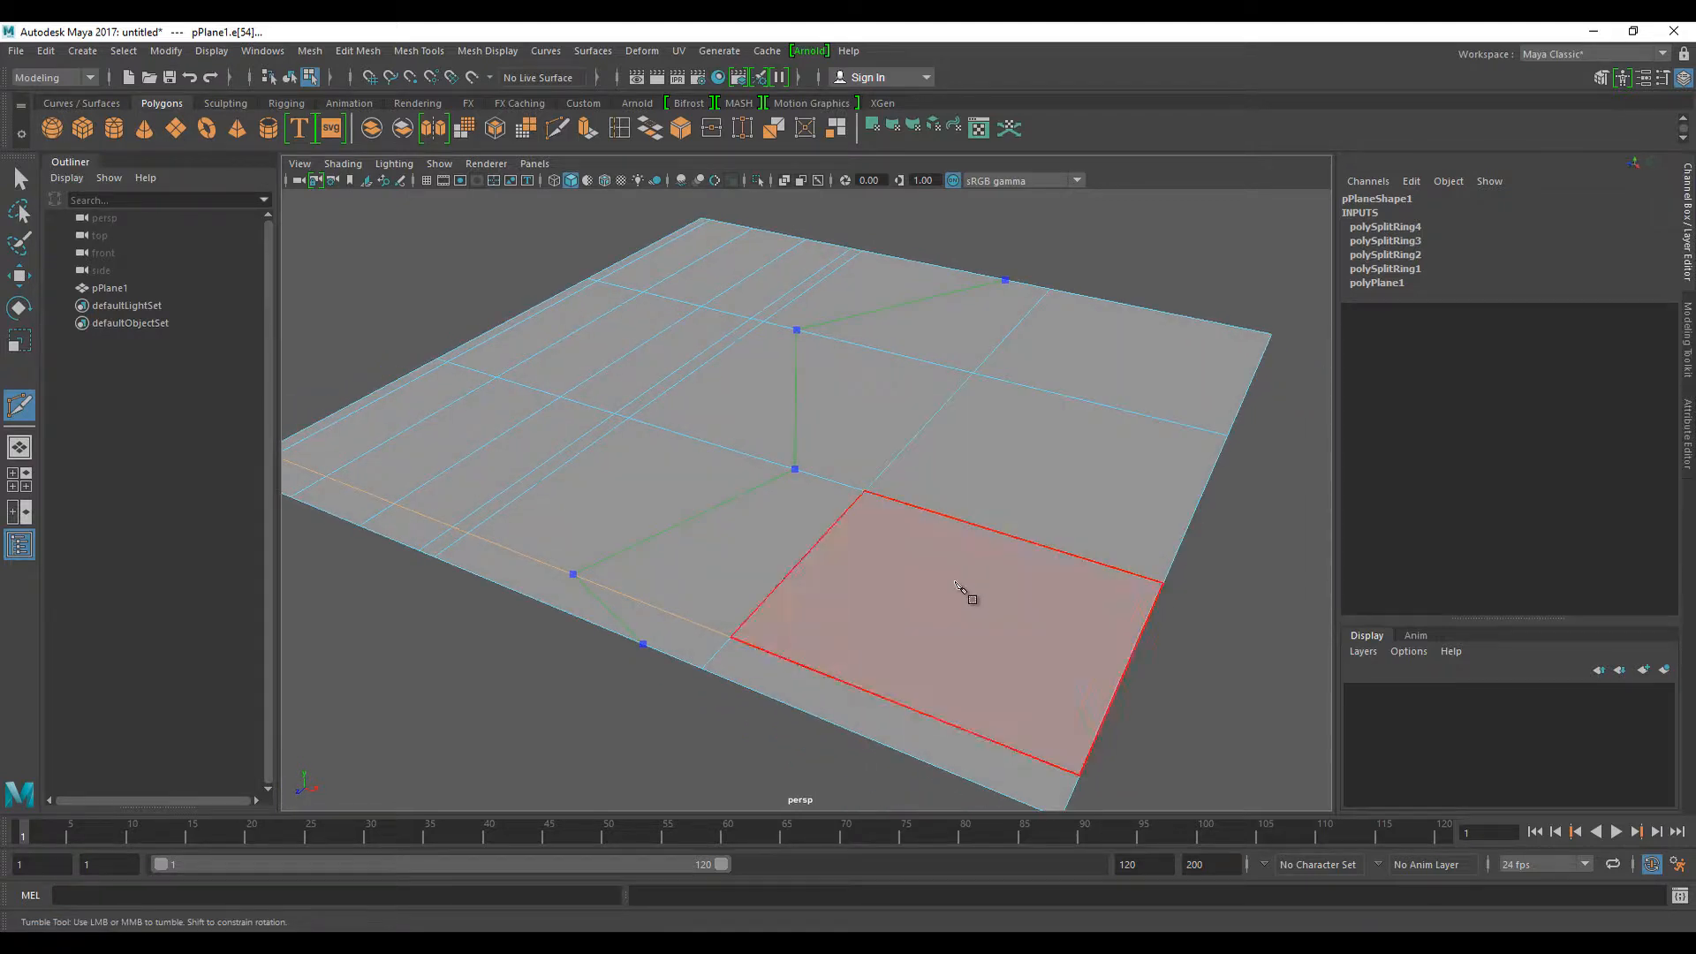
left_click_drag(955, 582, 963, 575, "alt")
right_click_drag(963, 576, 931, 574, "alt")
key("Return")
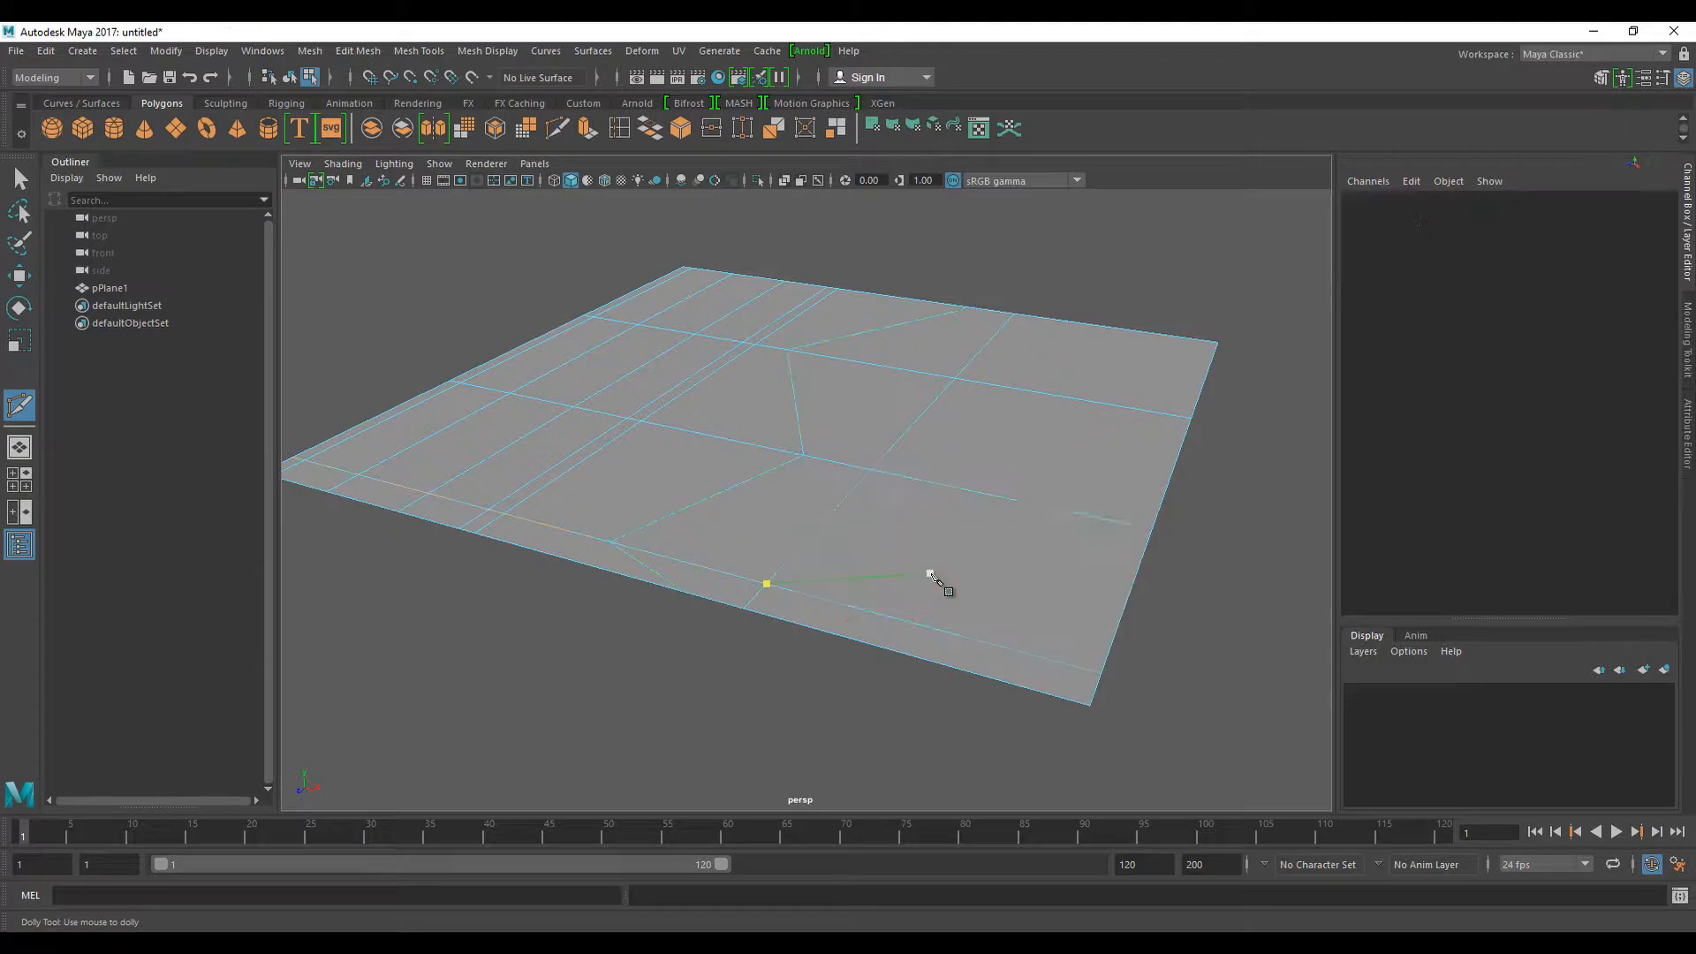
left_click_drag(776, 662, 656, 723, "alt")
right_click_drag(656, 723, 666, 720, "alt")
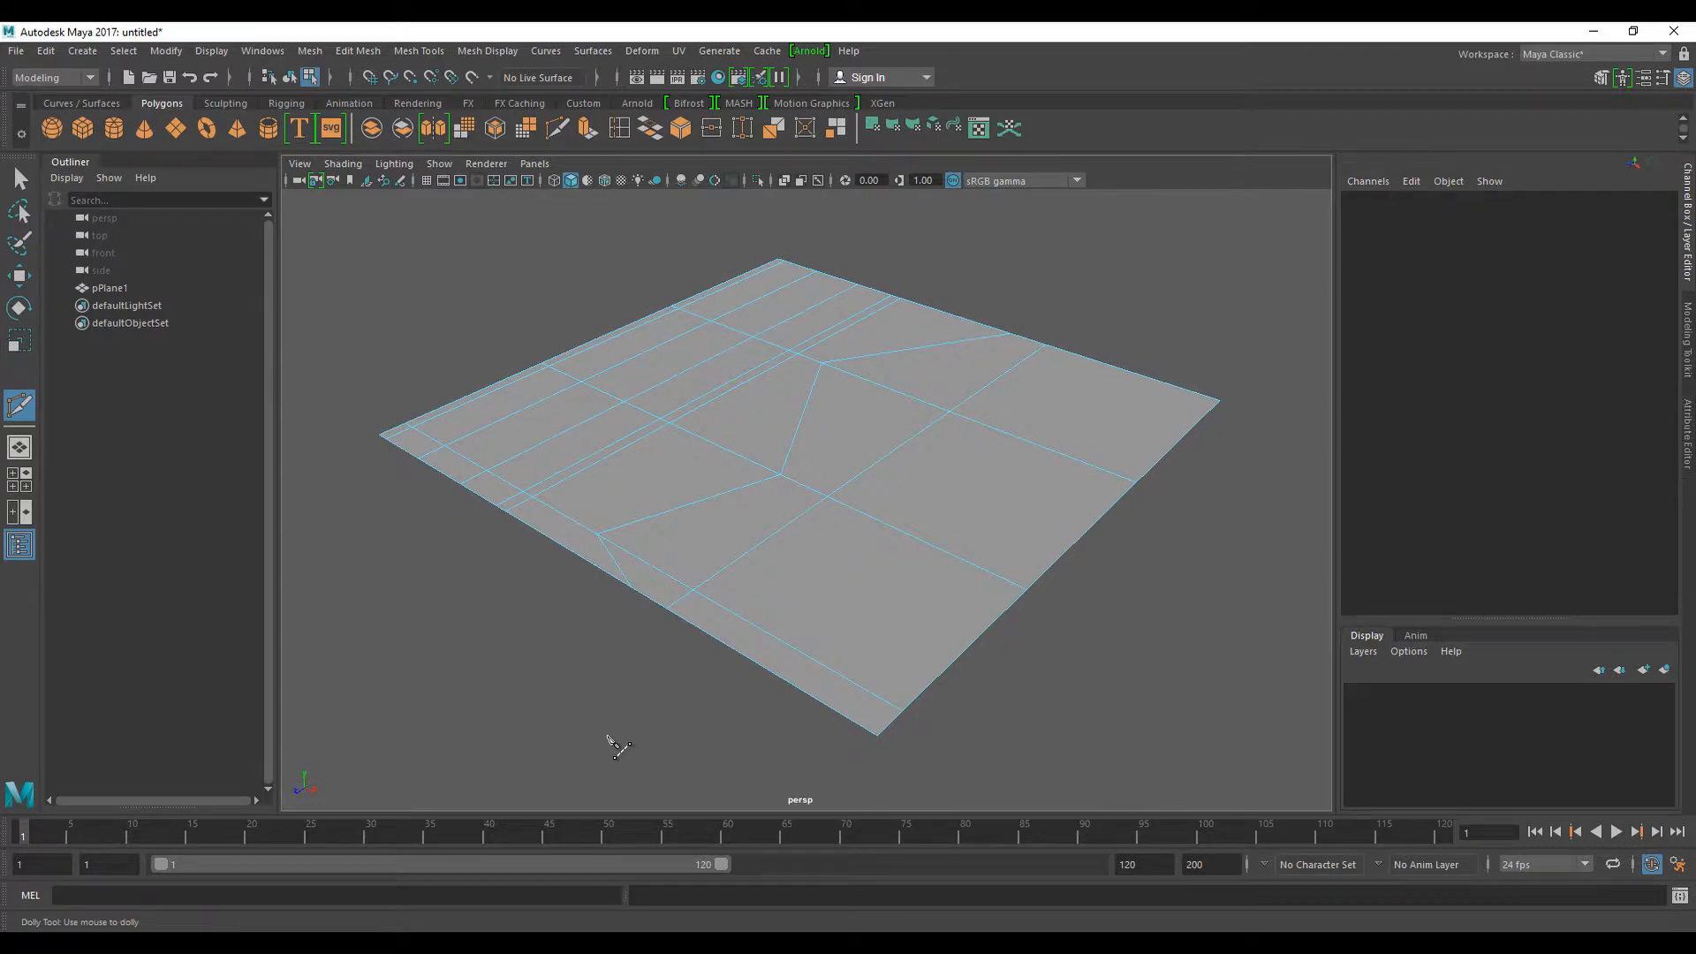
left_click_drag(606, 742, 664, 618, "alt")
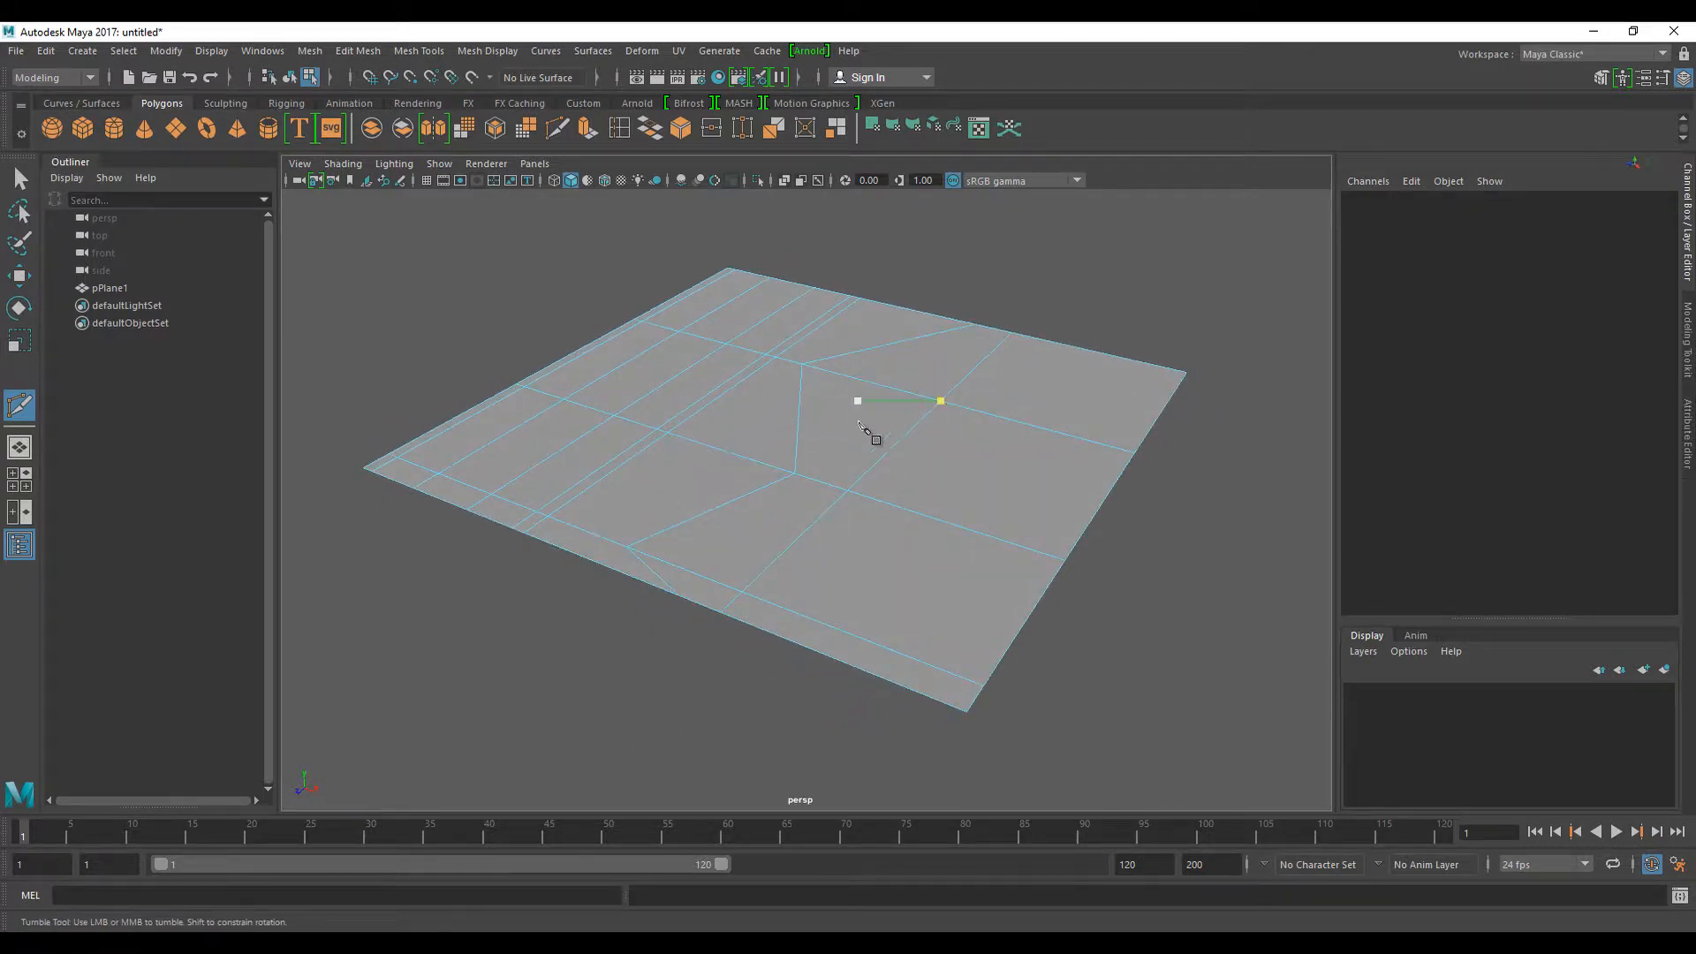
left_click_drag(878, 477, 909, 512, "alt")
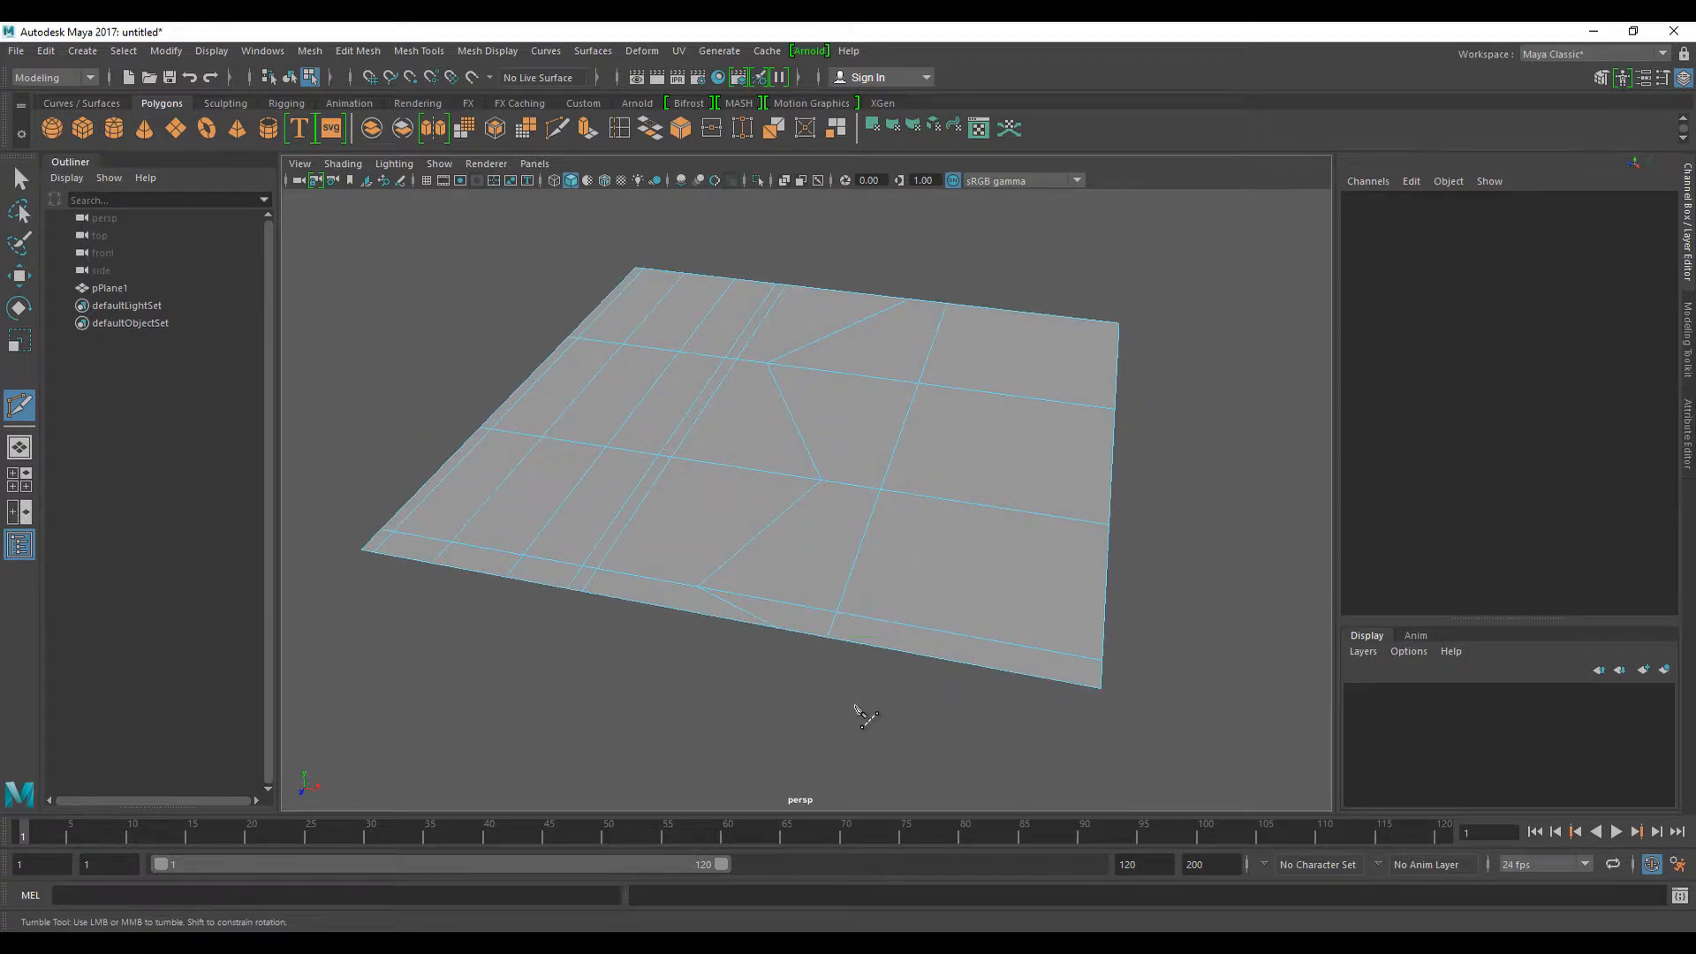
mouse_move(782, 664)
left_mouse_down("alt")
mouse_move(798, 681)
mouse_move(795, 651)
left_mouse_up("alt")
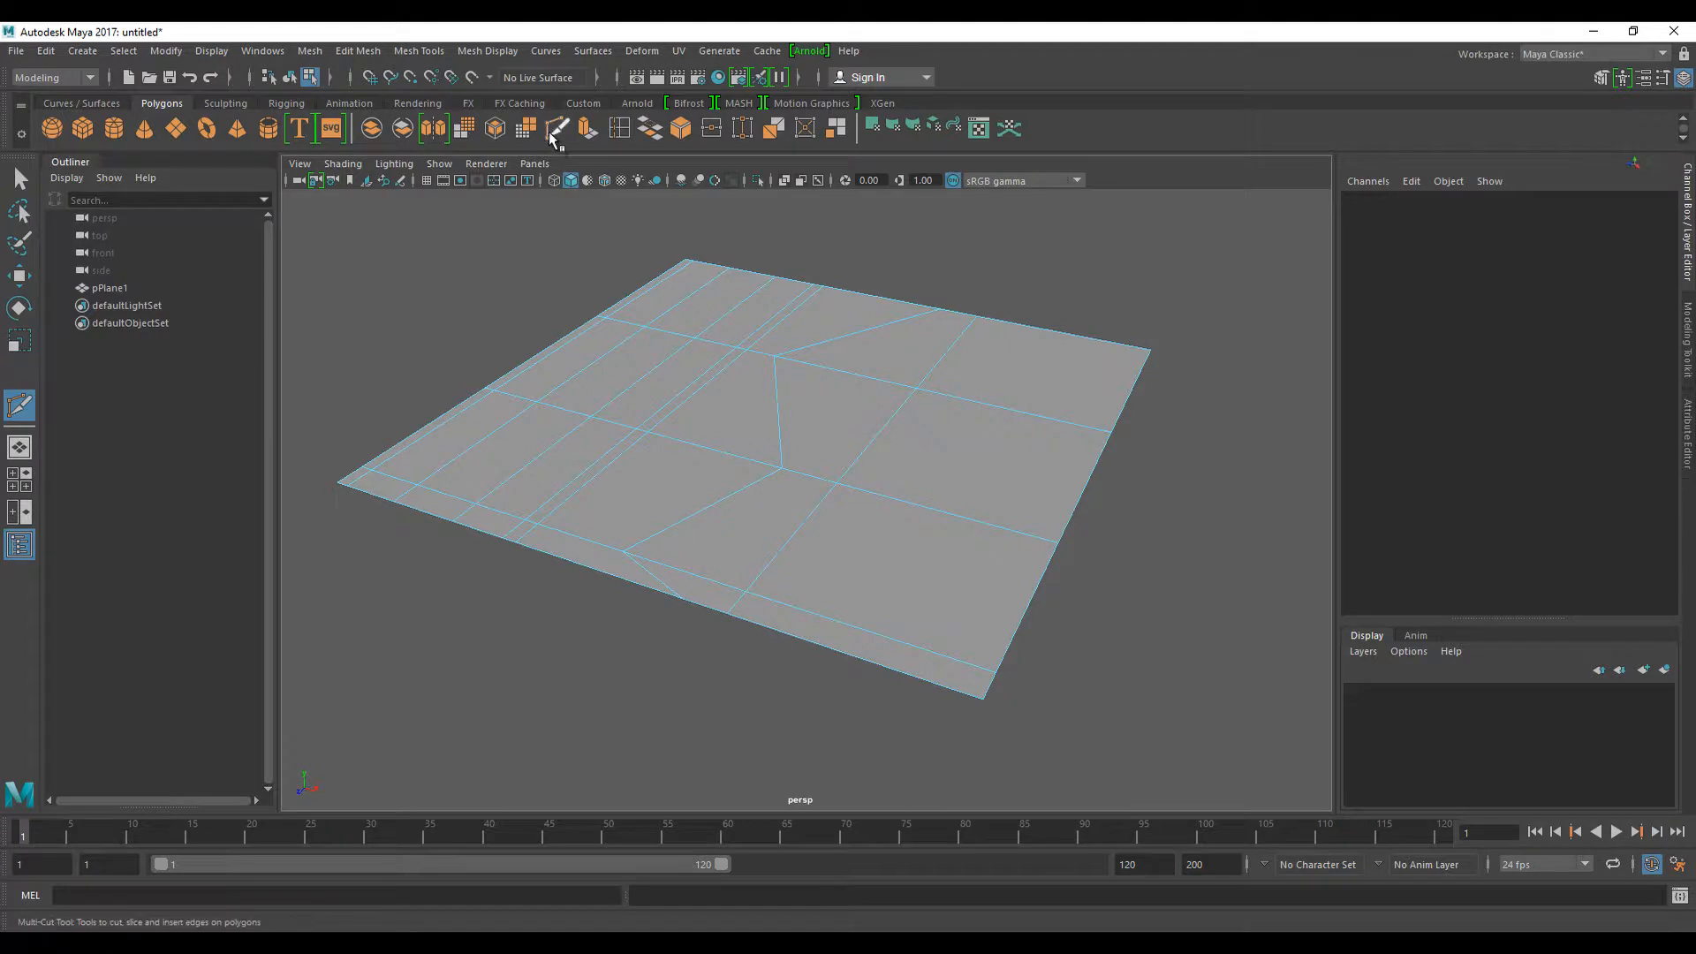
key("q")
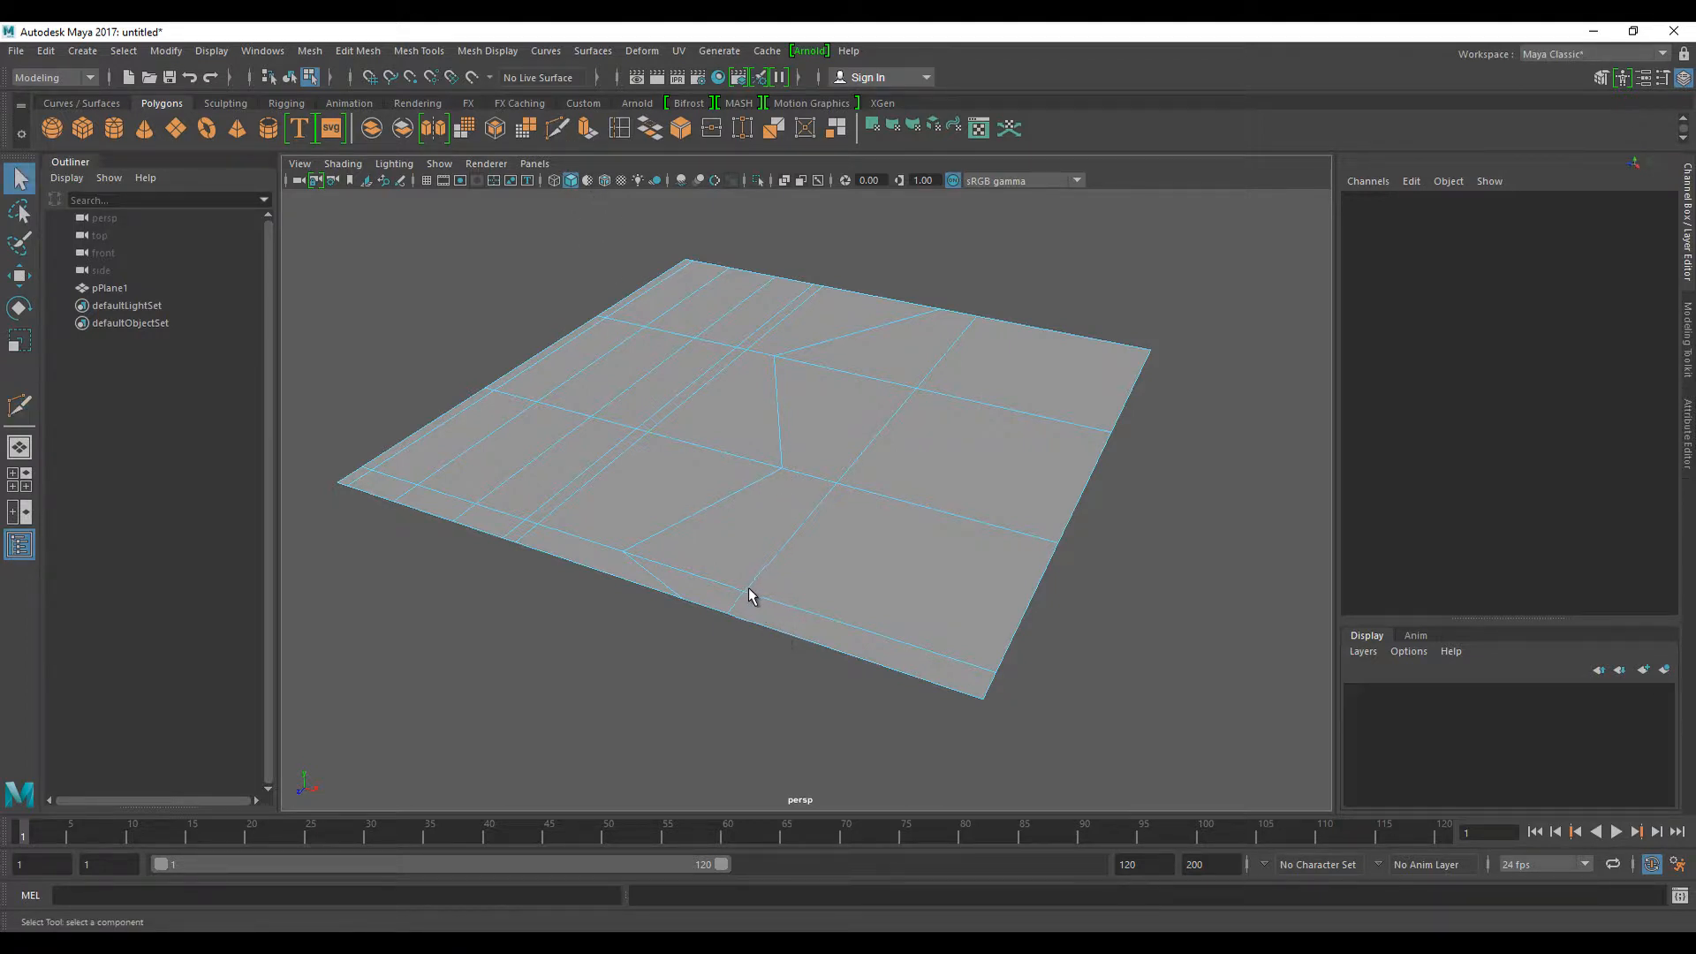
- Multi-Cut a second path from the middle-front vertex through a point on the inner edge and the next inner vertex to the plane's far corner
left_click(557, 128)
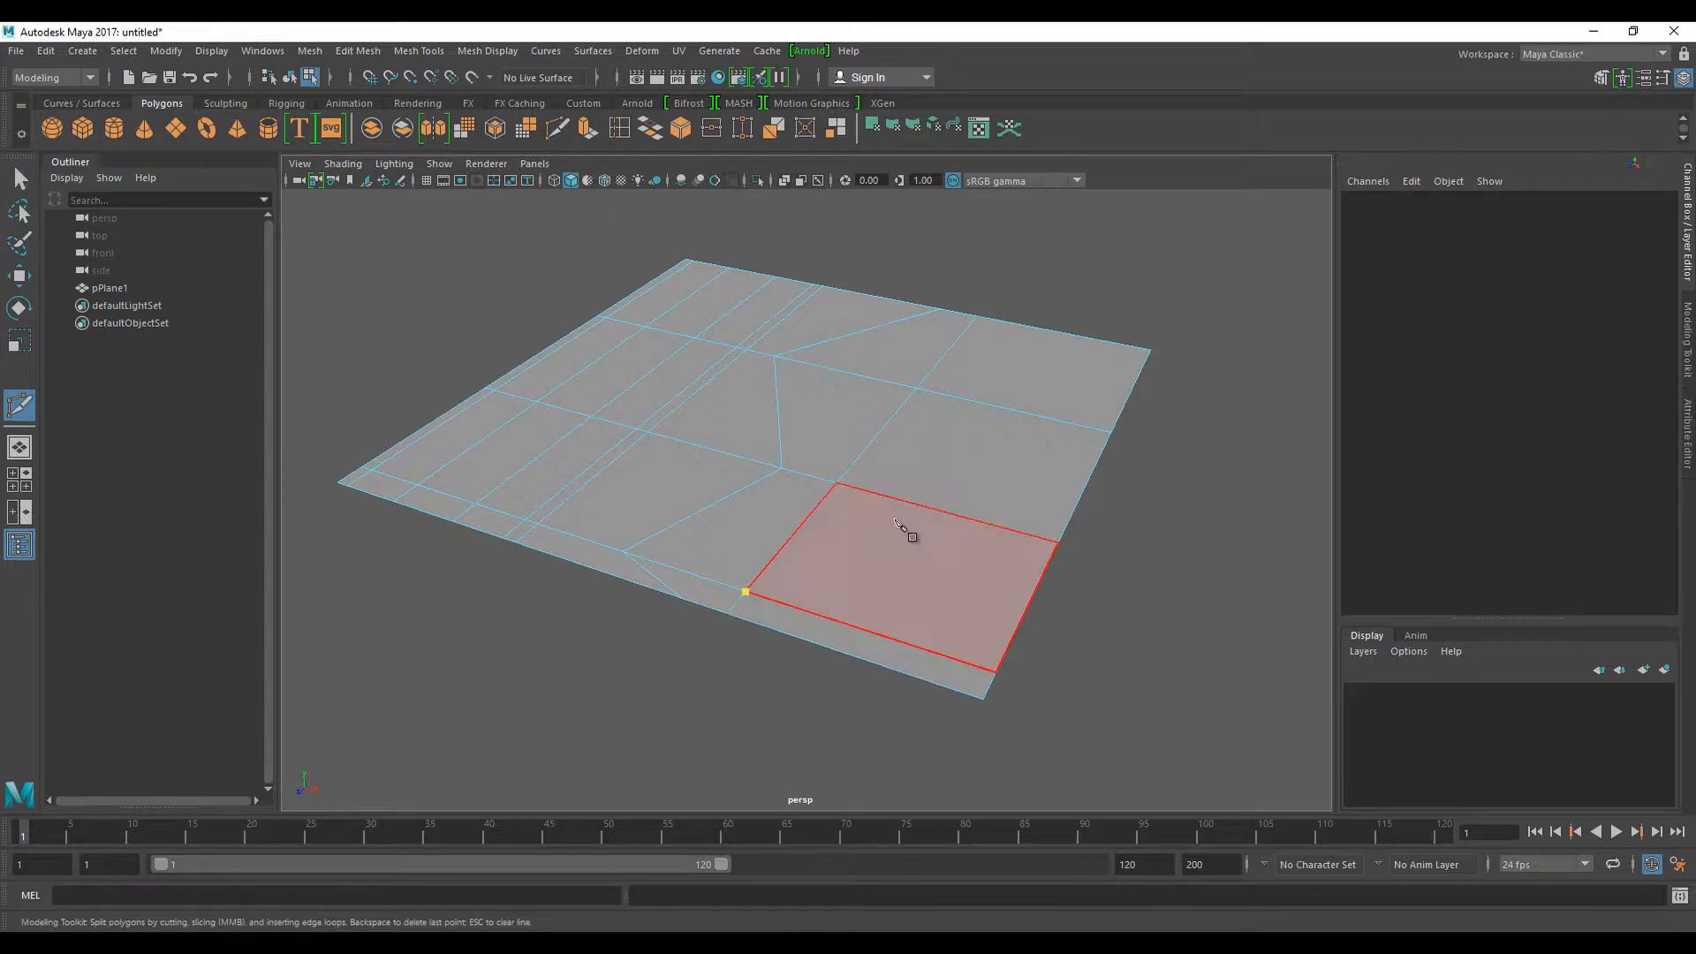
left_click(937, 510)
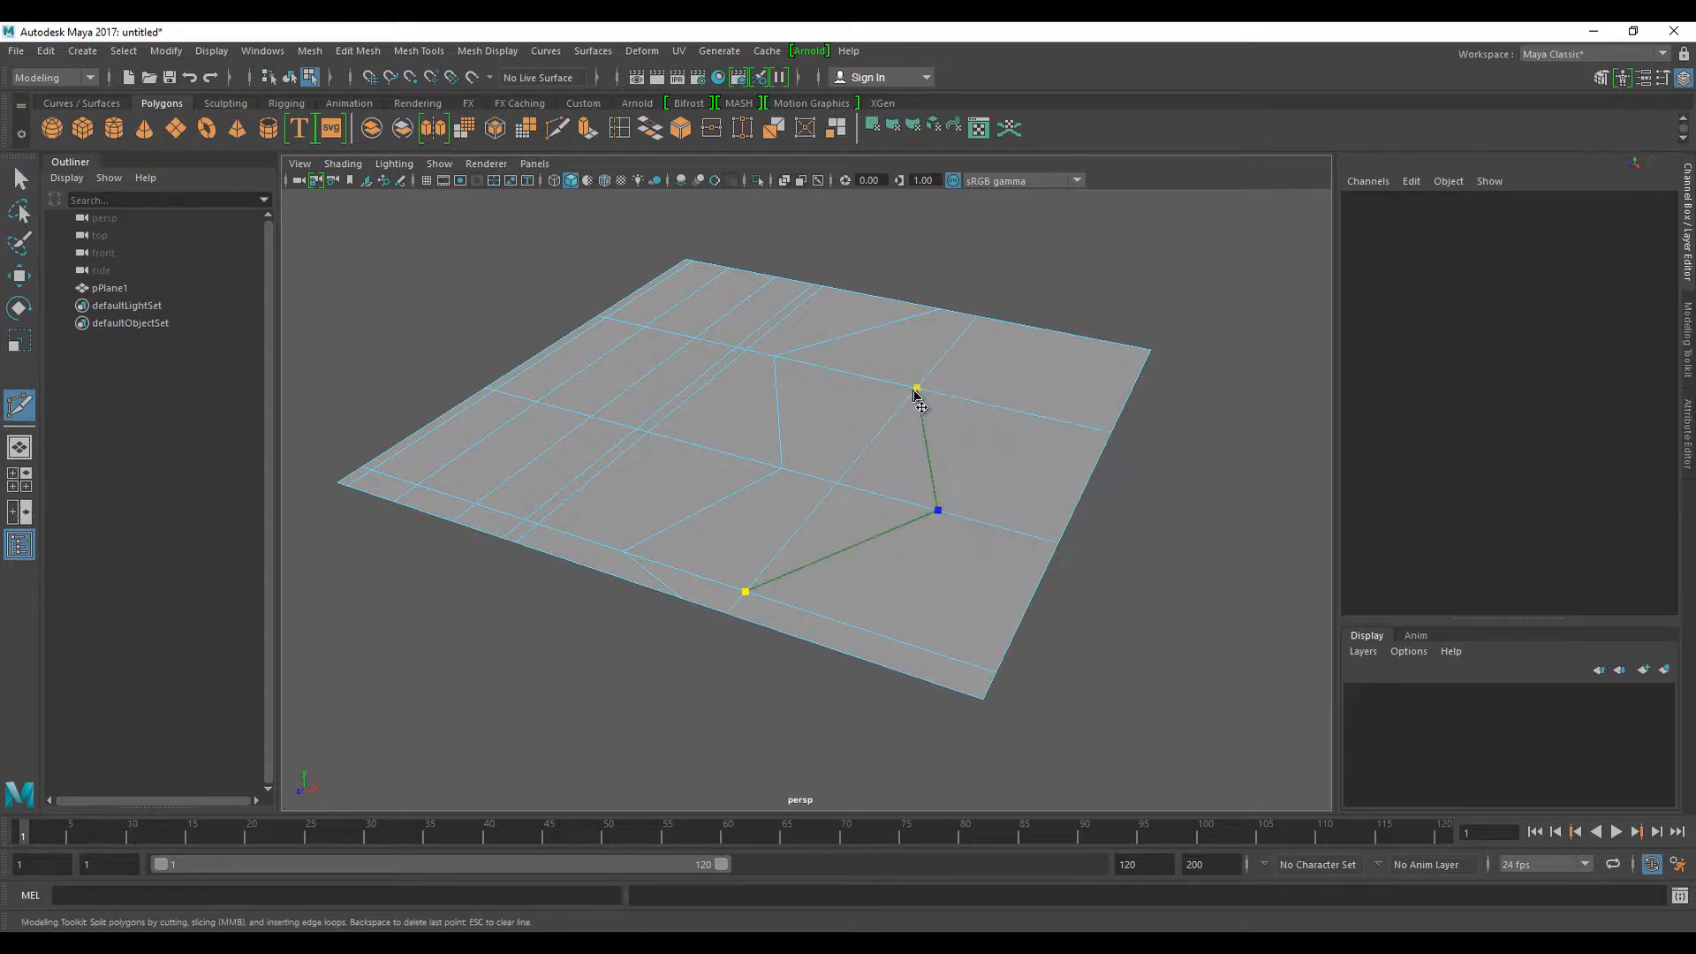
left_click(916, 388)
left_click(1150, 350)
key("Return")
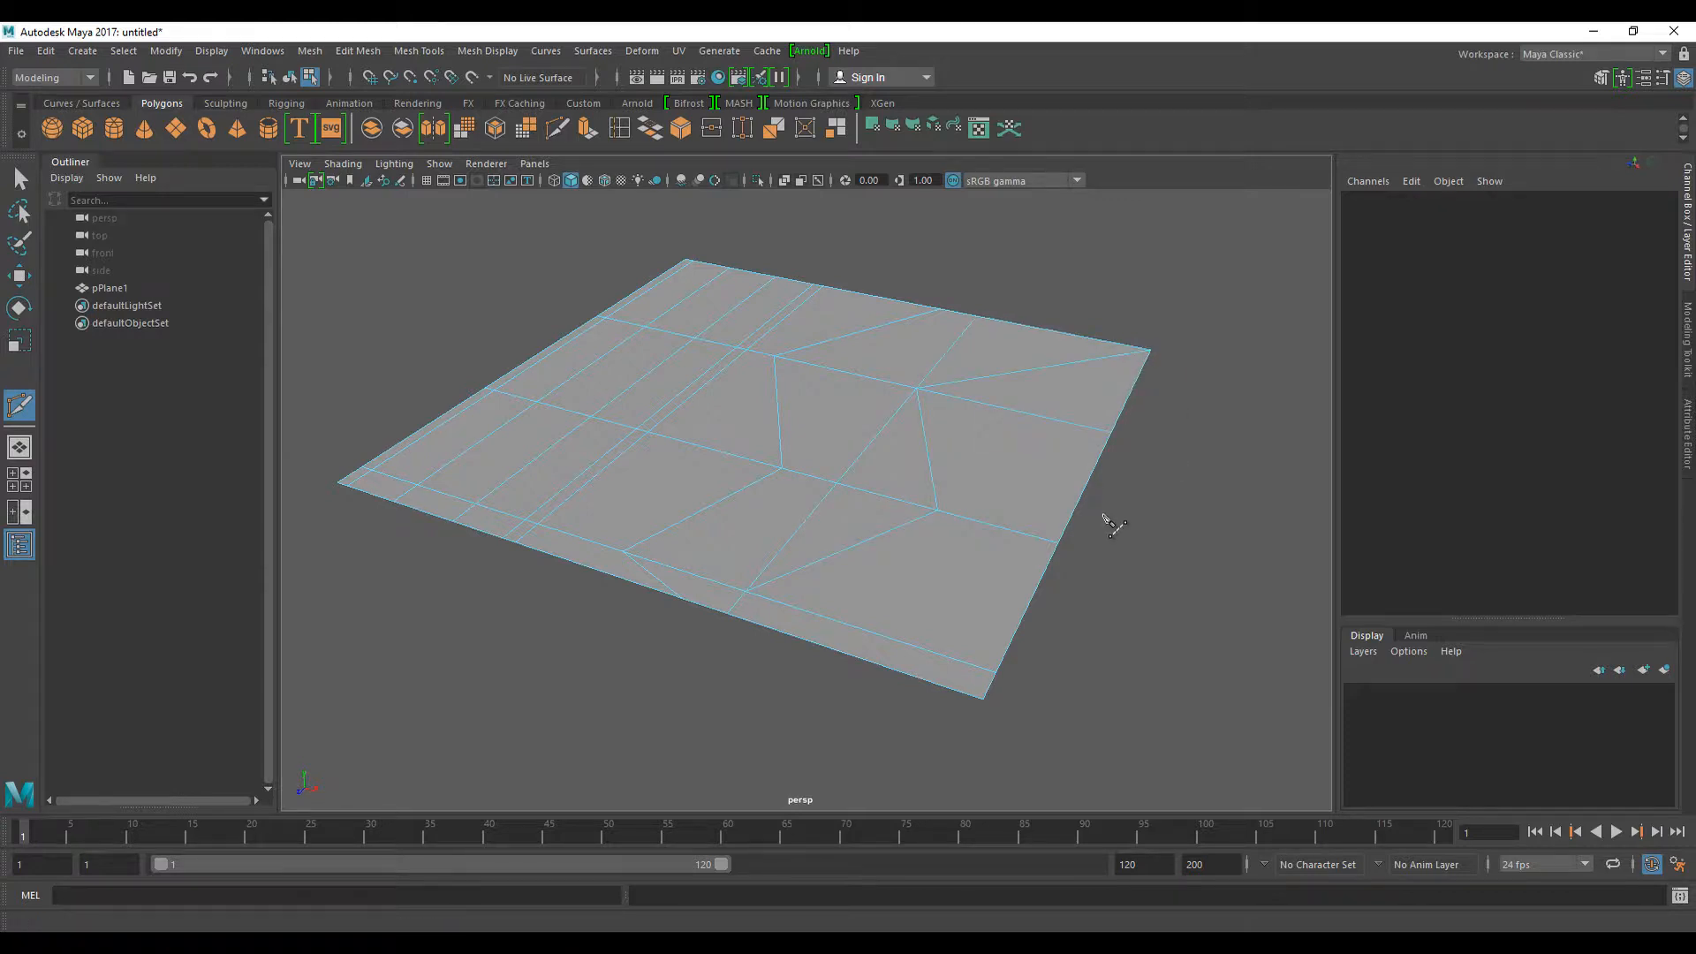
mouse_move(1114, 526)
left_mouse_down("alt")
mouse_move(1056, 568)
mouse_move(942, 594)
mouse_move(1104, 551)
left_mouse_up("alt")
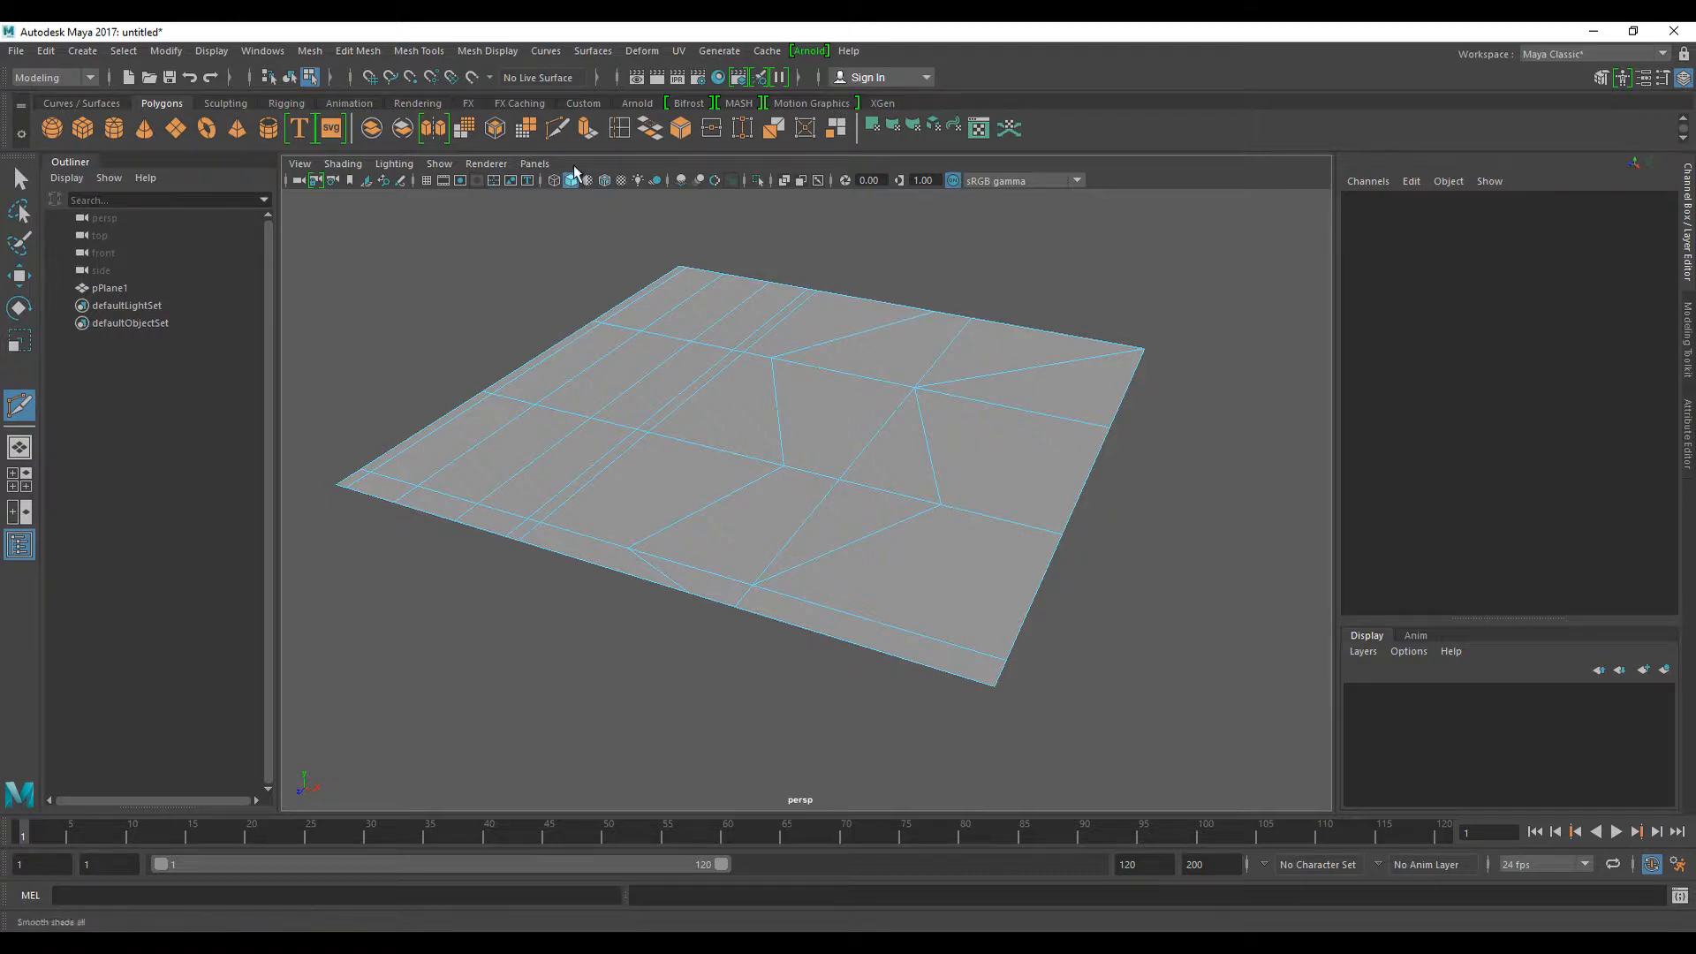
- Undo all Multi-Cut paths and inserted edge loops back to the plane's original three-by-three grid, and clear the selection
left_click(617, 129)
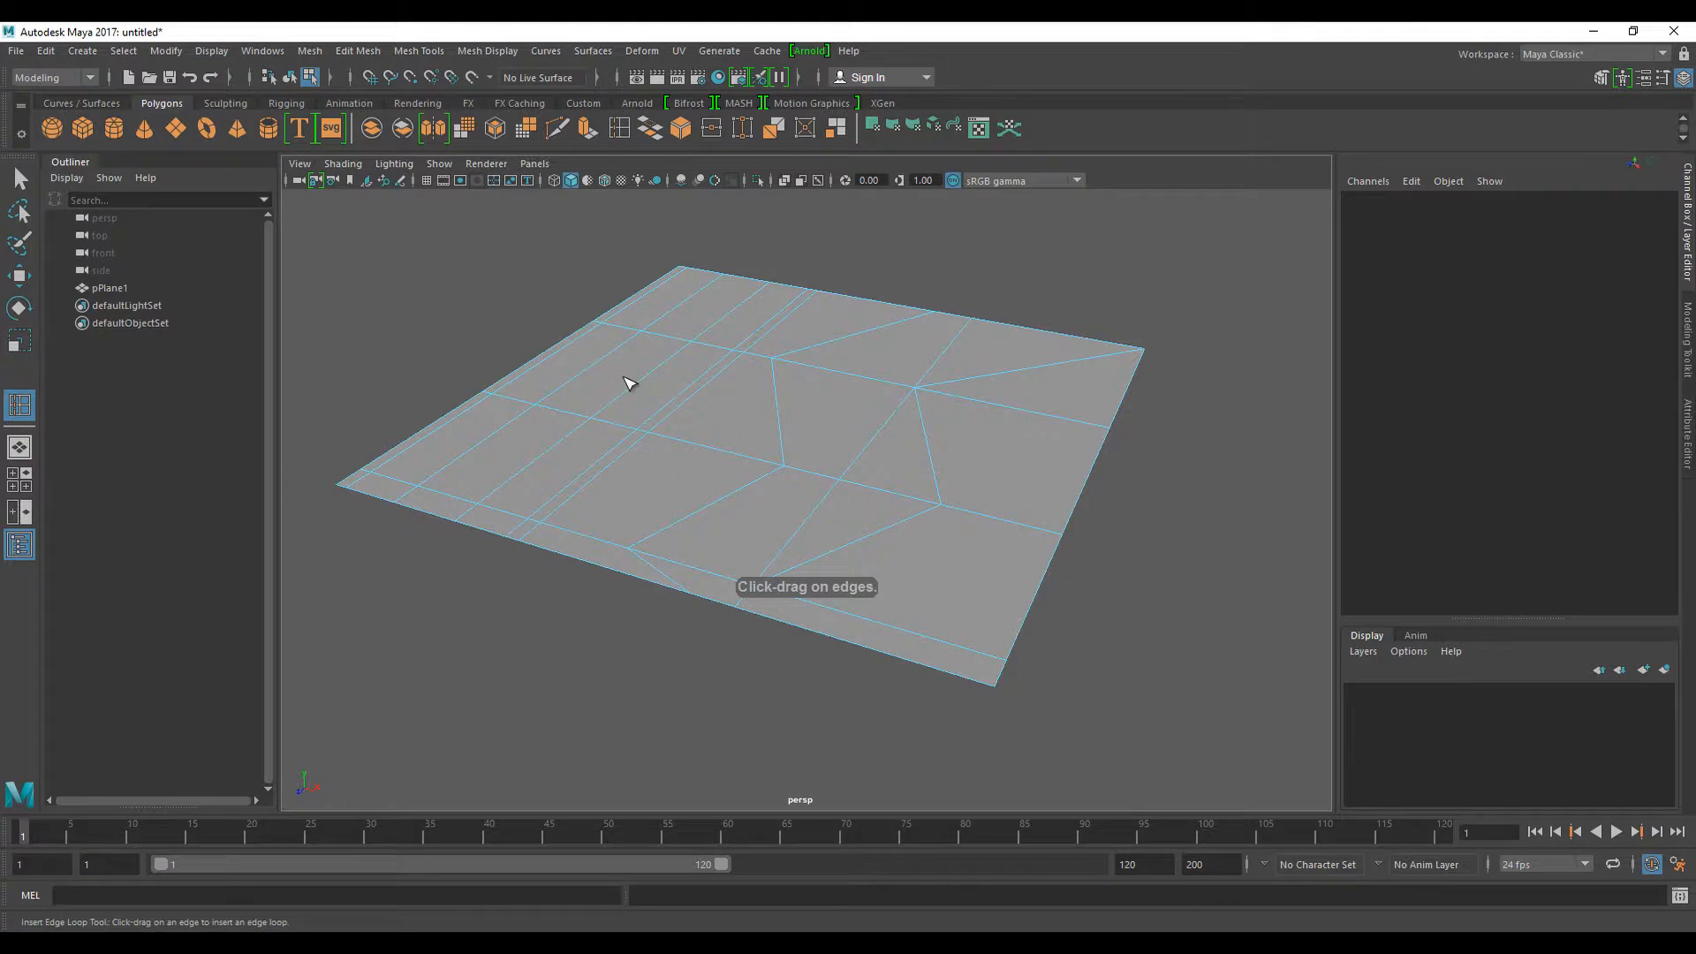
key("w")
left_click_drag(781, 470, 744, 472, "alt")
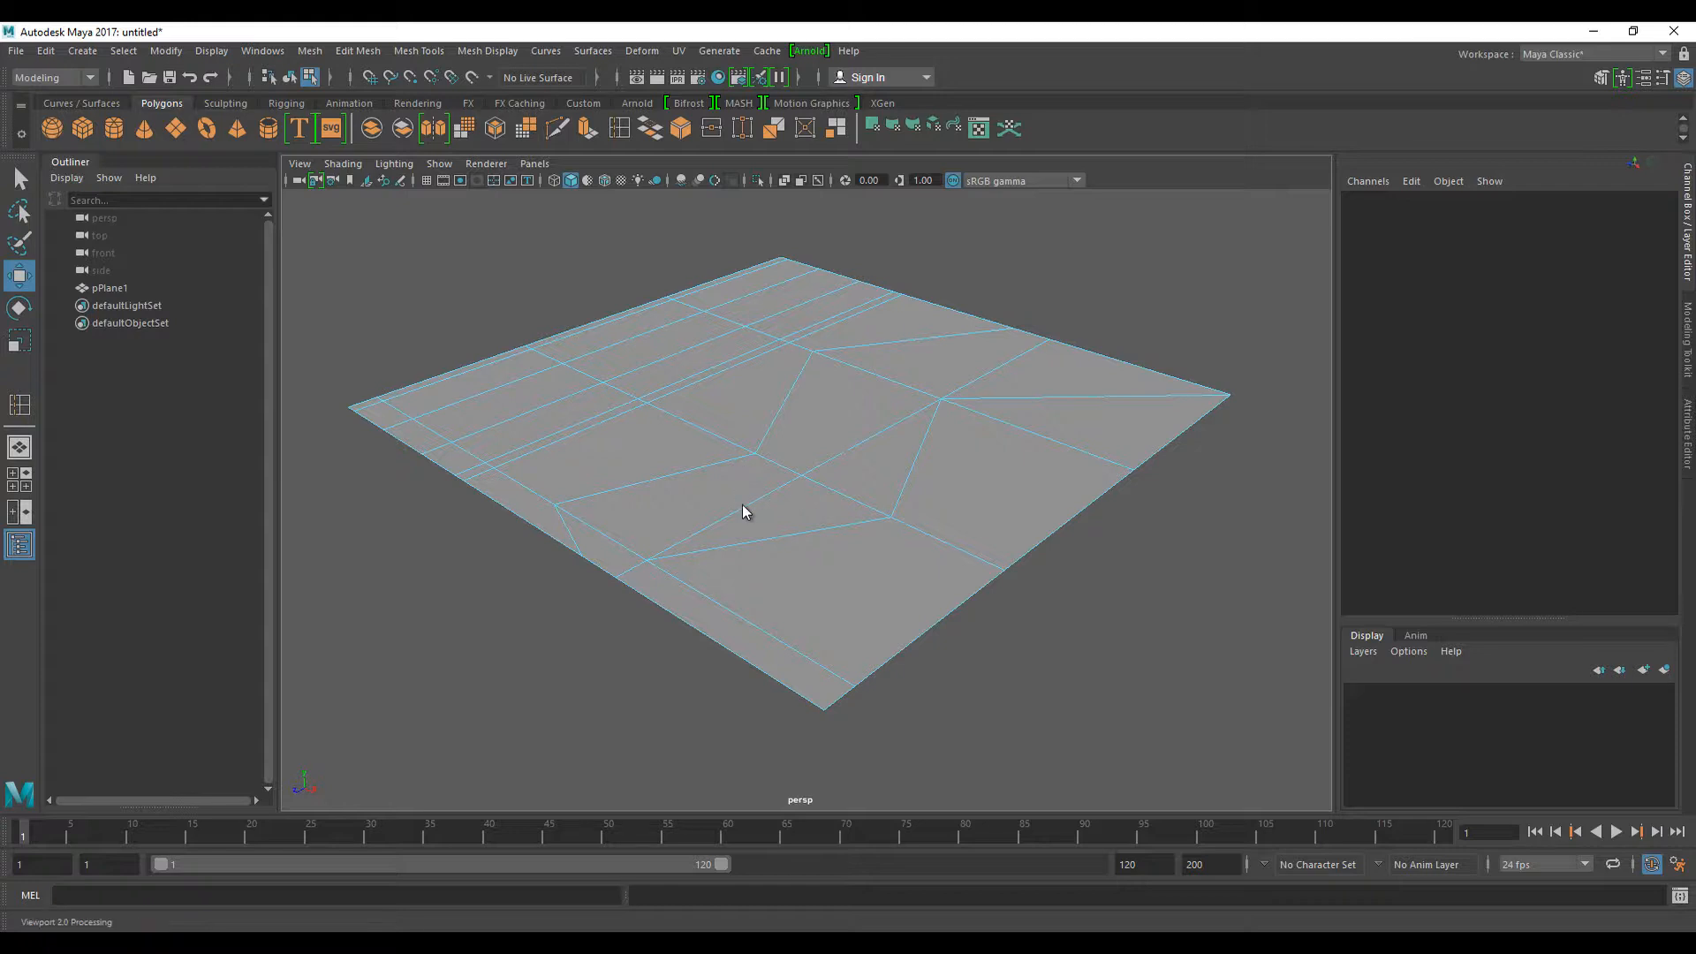
right_click_drag(742, 445, 813, 422)
key("ctrl+z")
key("ctrl+z")
key("ctrl+z")
key("ctrl+z")
key("ctrl+z")
key("ctrl+z")
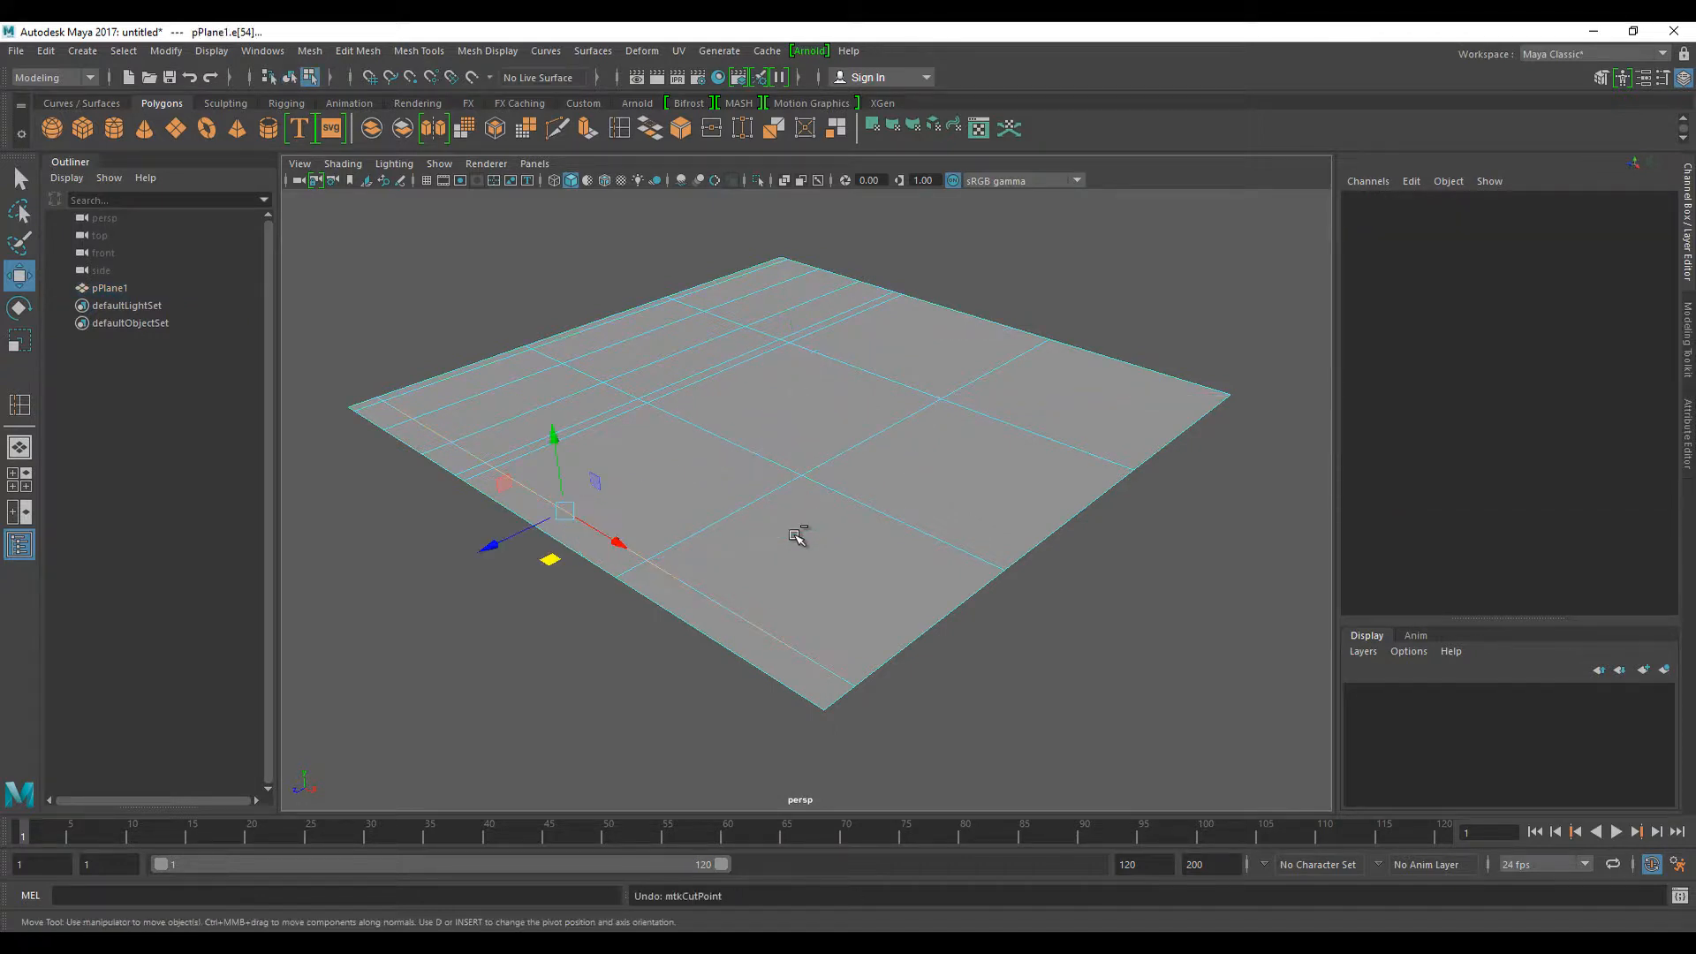
key("ctrl+z")
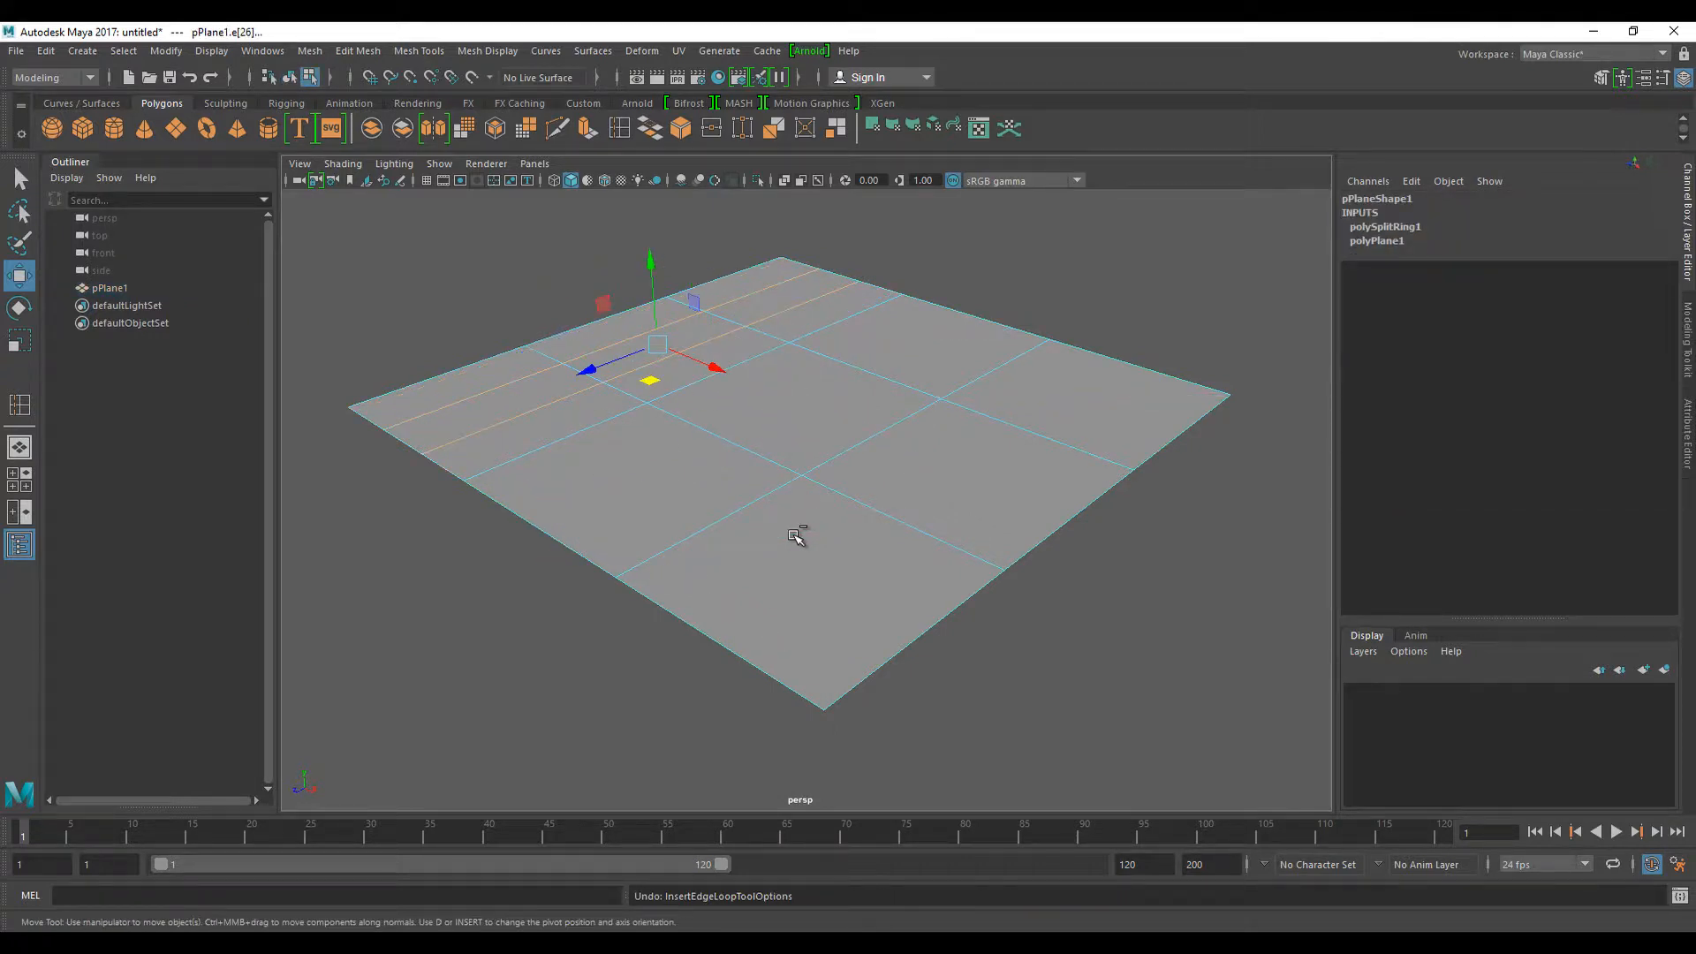
key("ctrl+z")
left_click(543, 651)
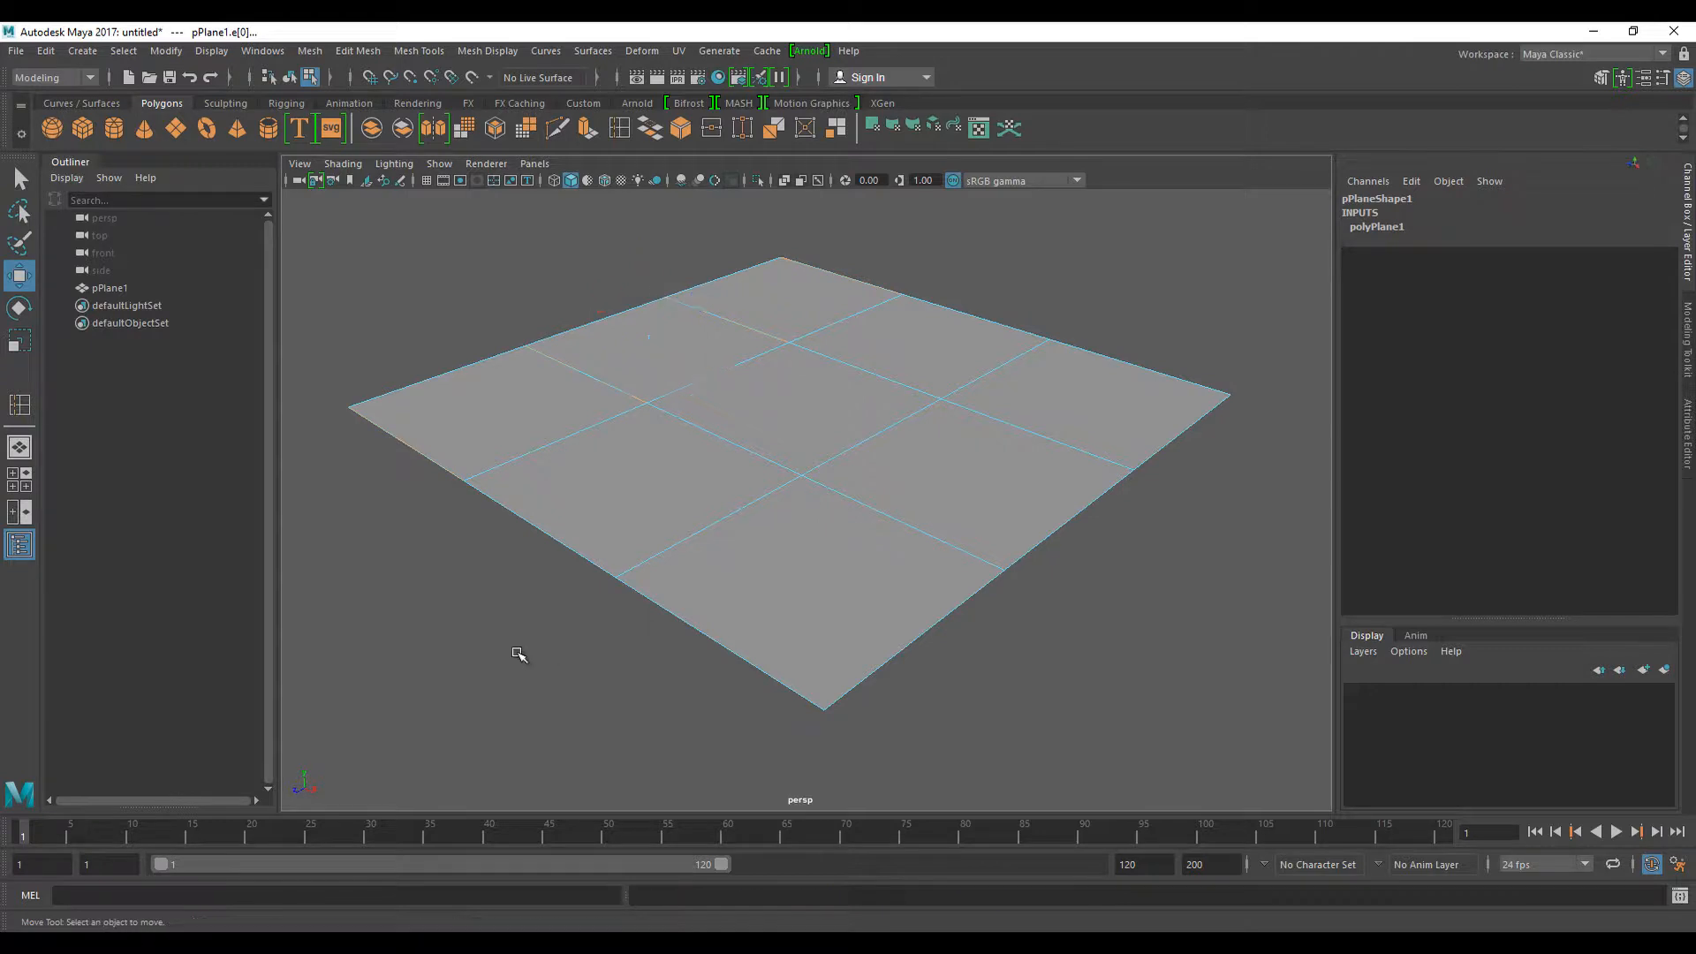
- Switch the plane from edge to face selection mode
left_click_drag(568, 644, 560, 644, "alt")
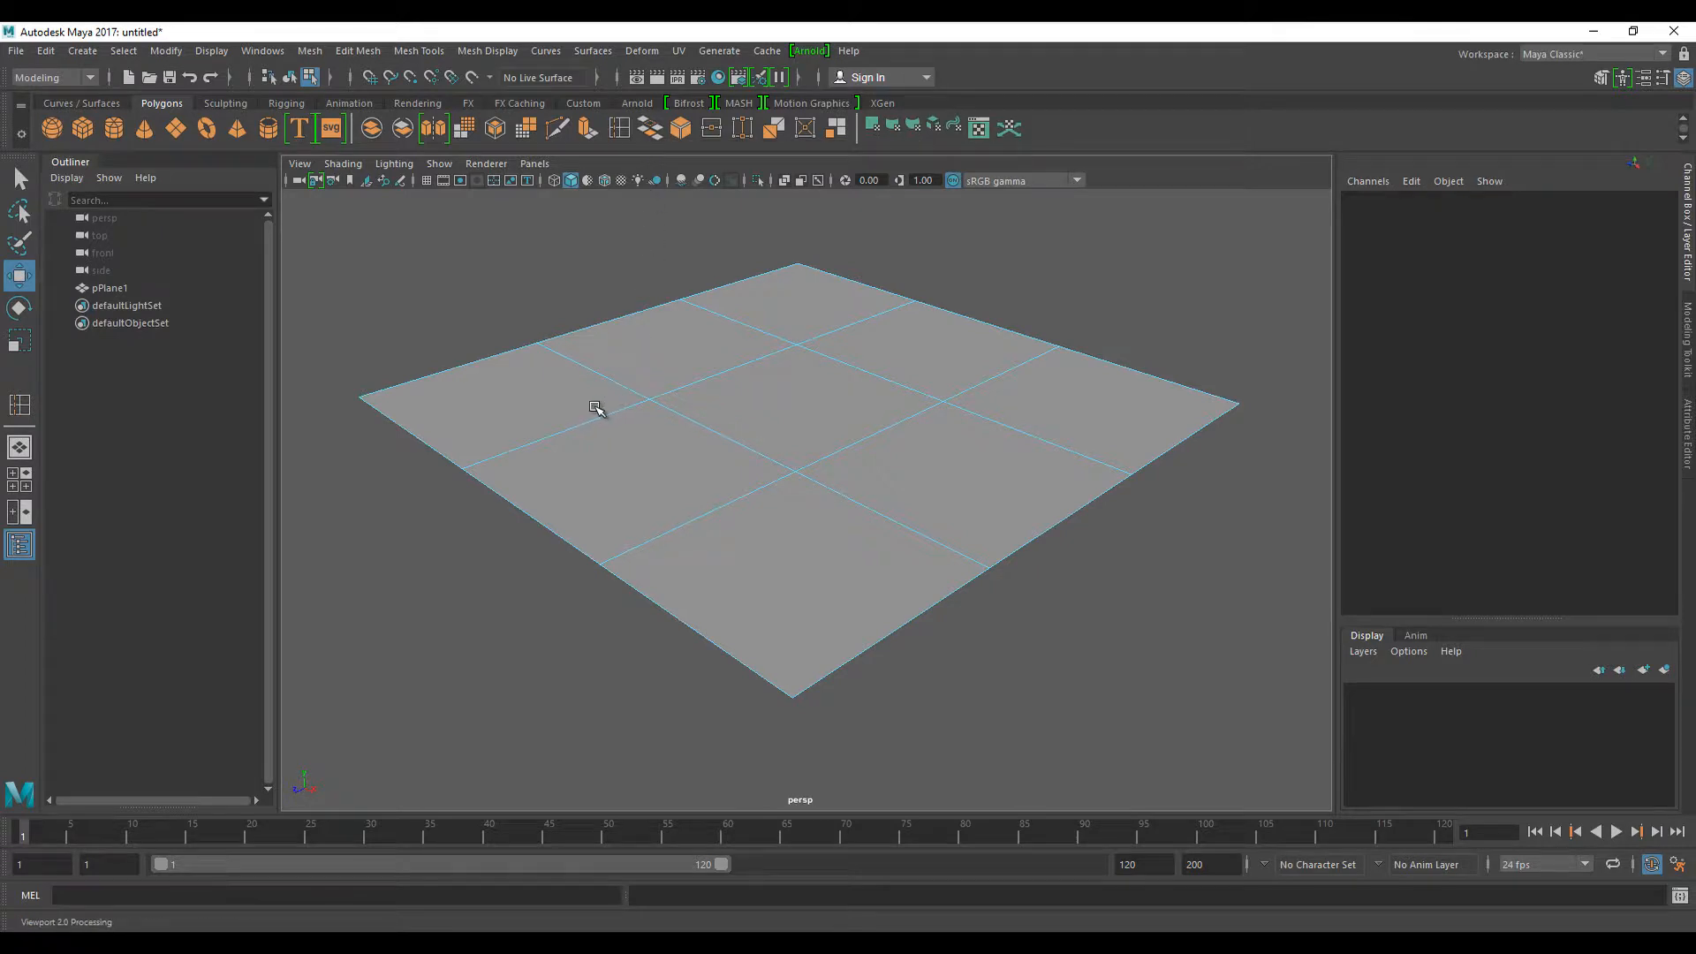
left_click_drag(592, 405, 671, 405, "alt")
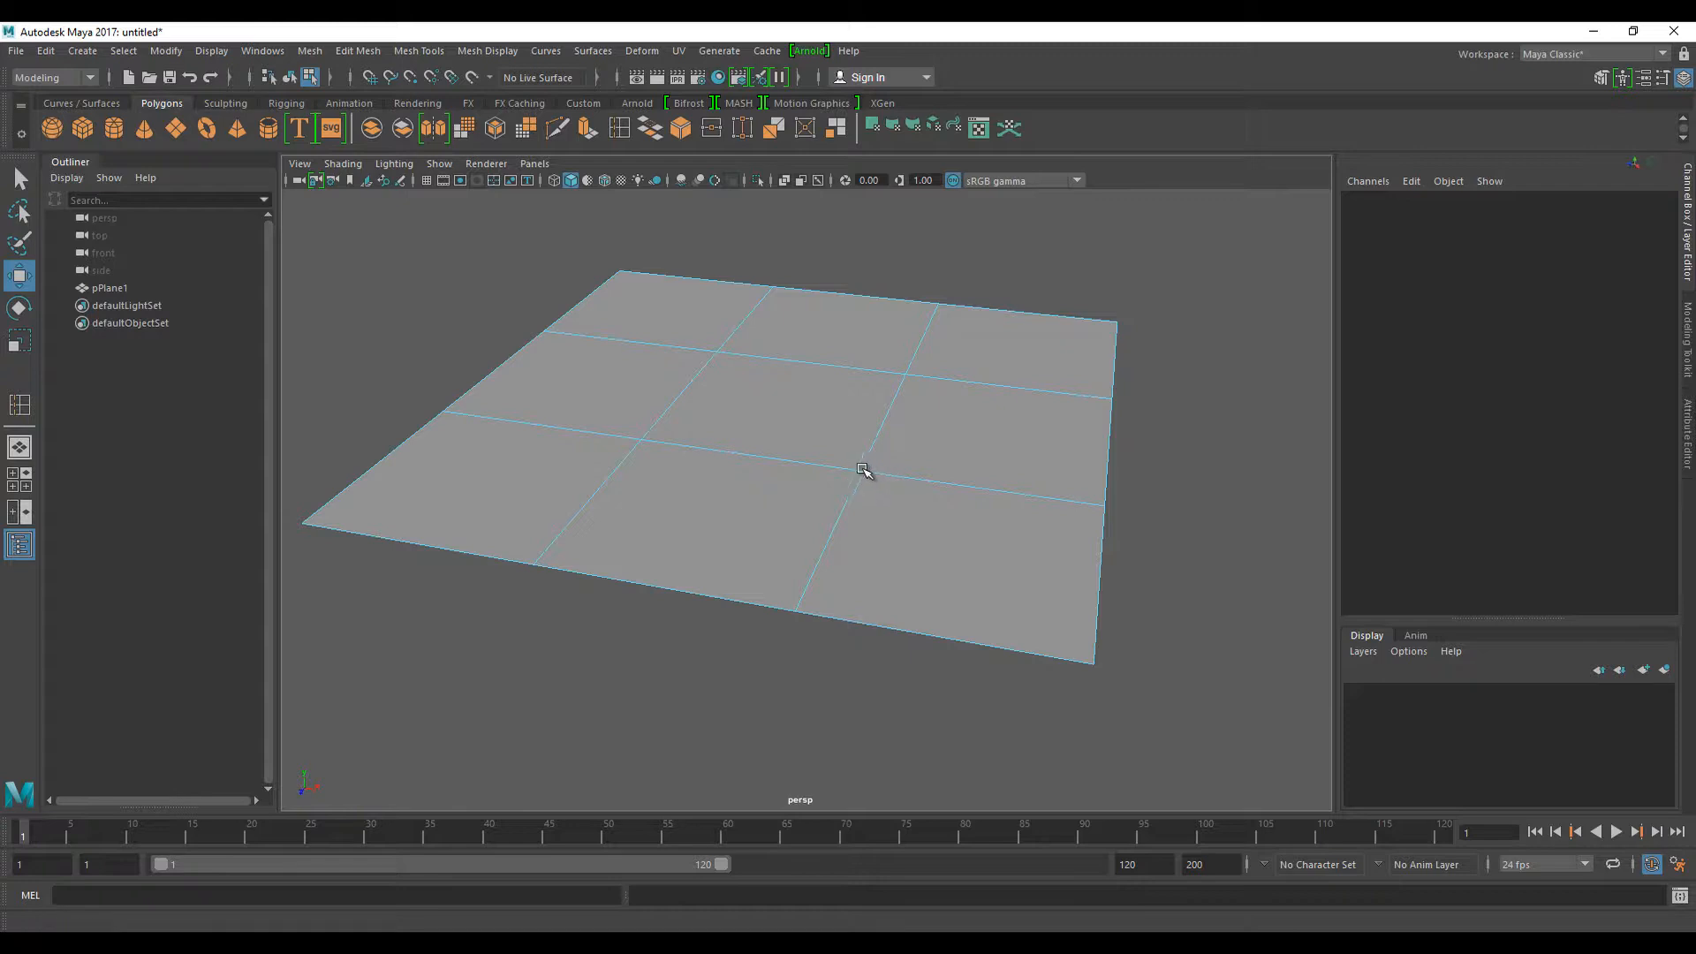
left_click_drag(867, 474, 837, 465, "alt")
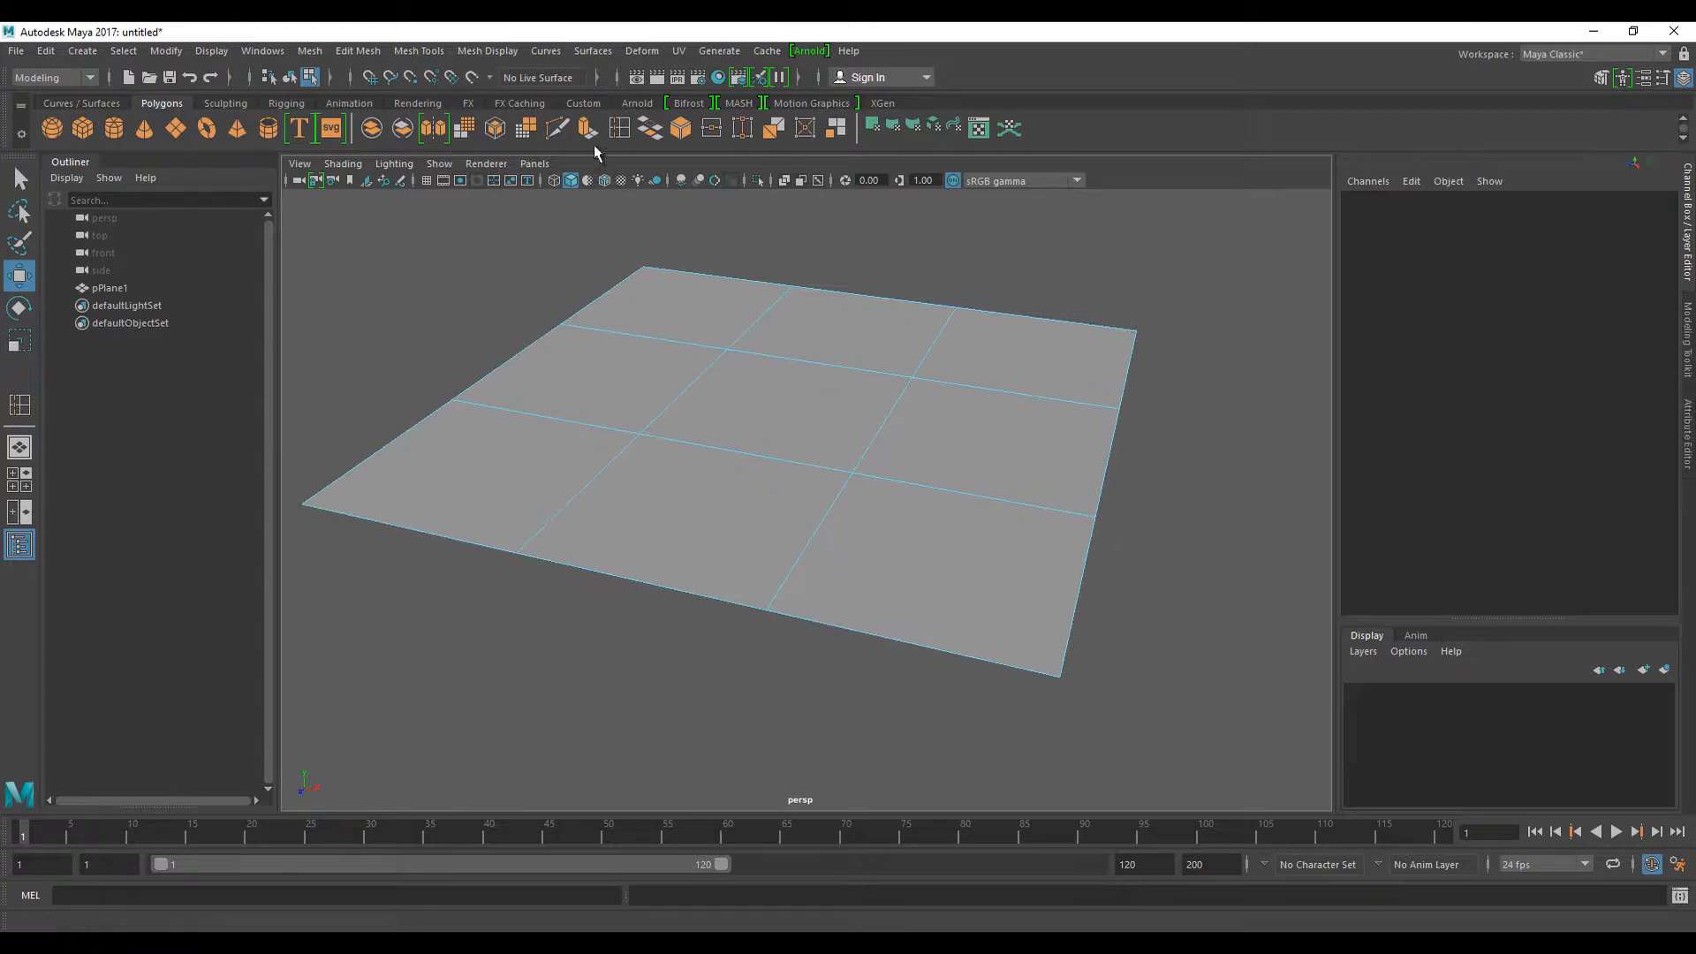
right_click(711, 433)
left_click(711, 480)
left_click_drag(980, 458, 941, 456, "alt")
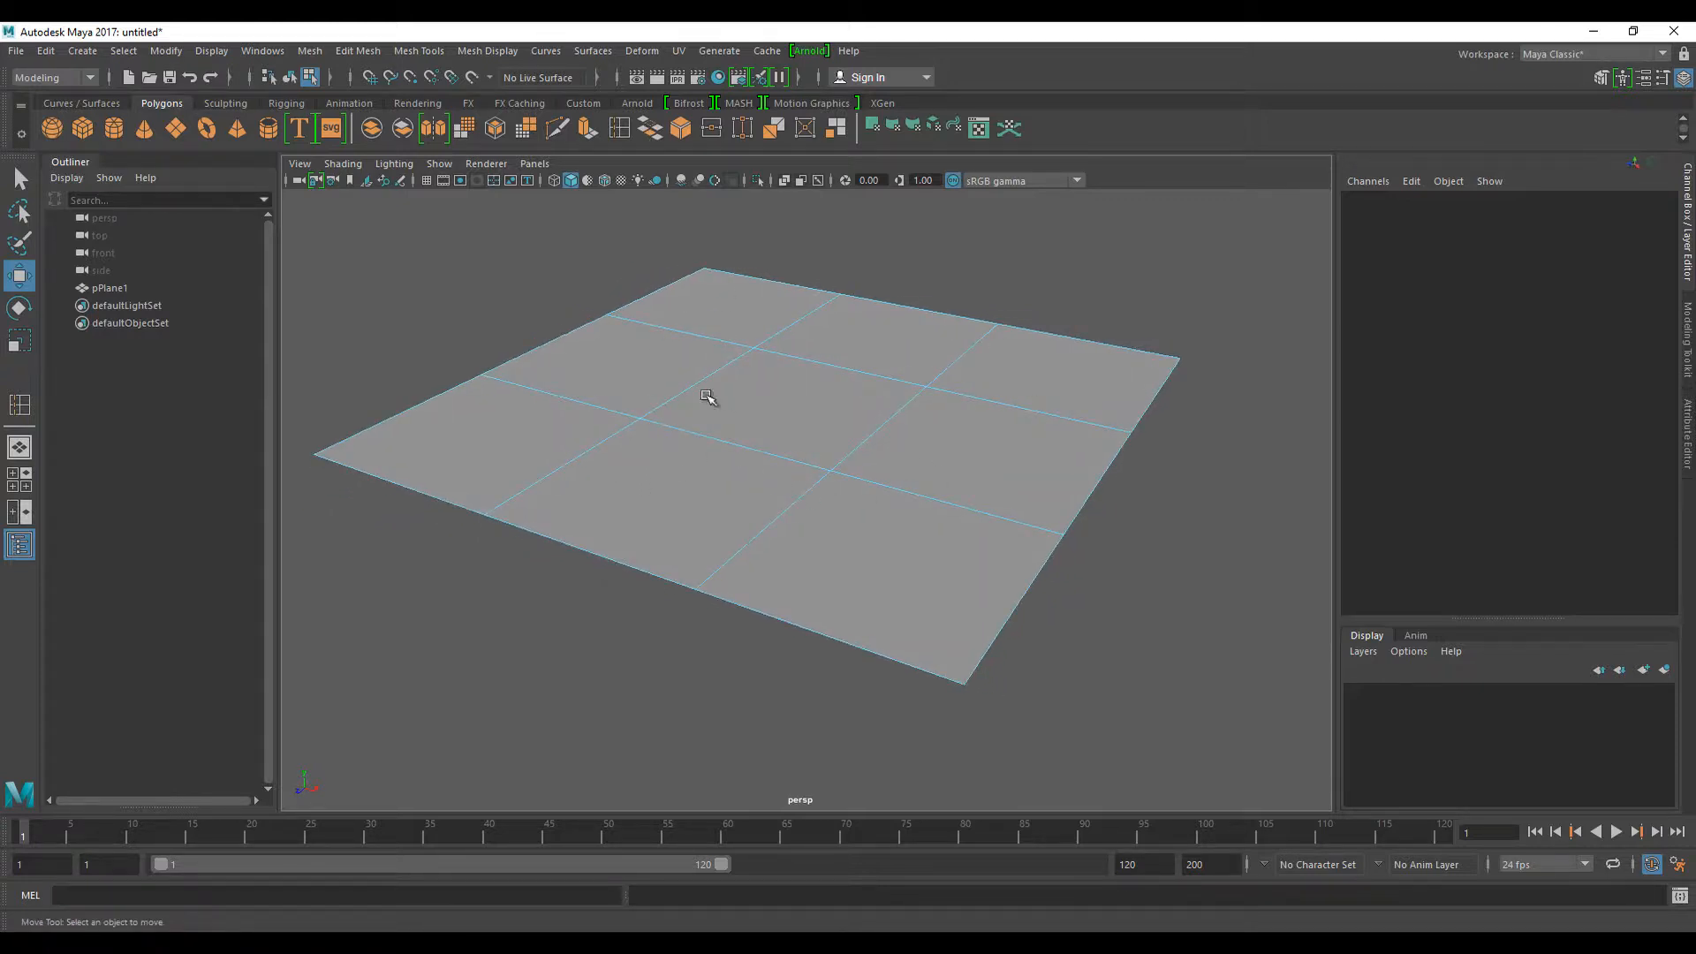
left_click_drag(943, 477, 923, 505, "alt")
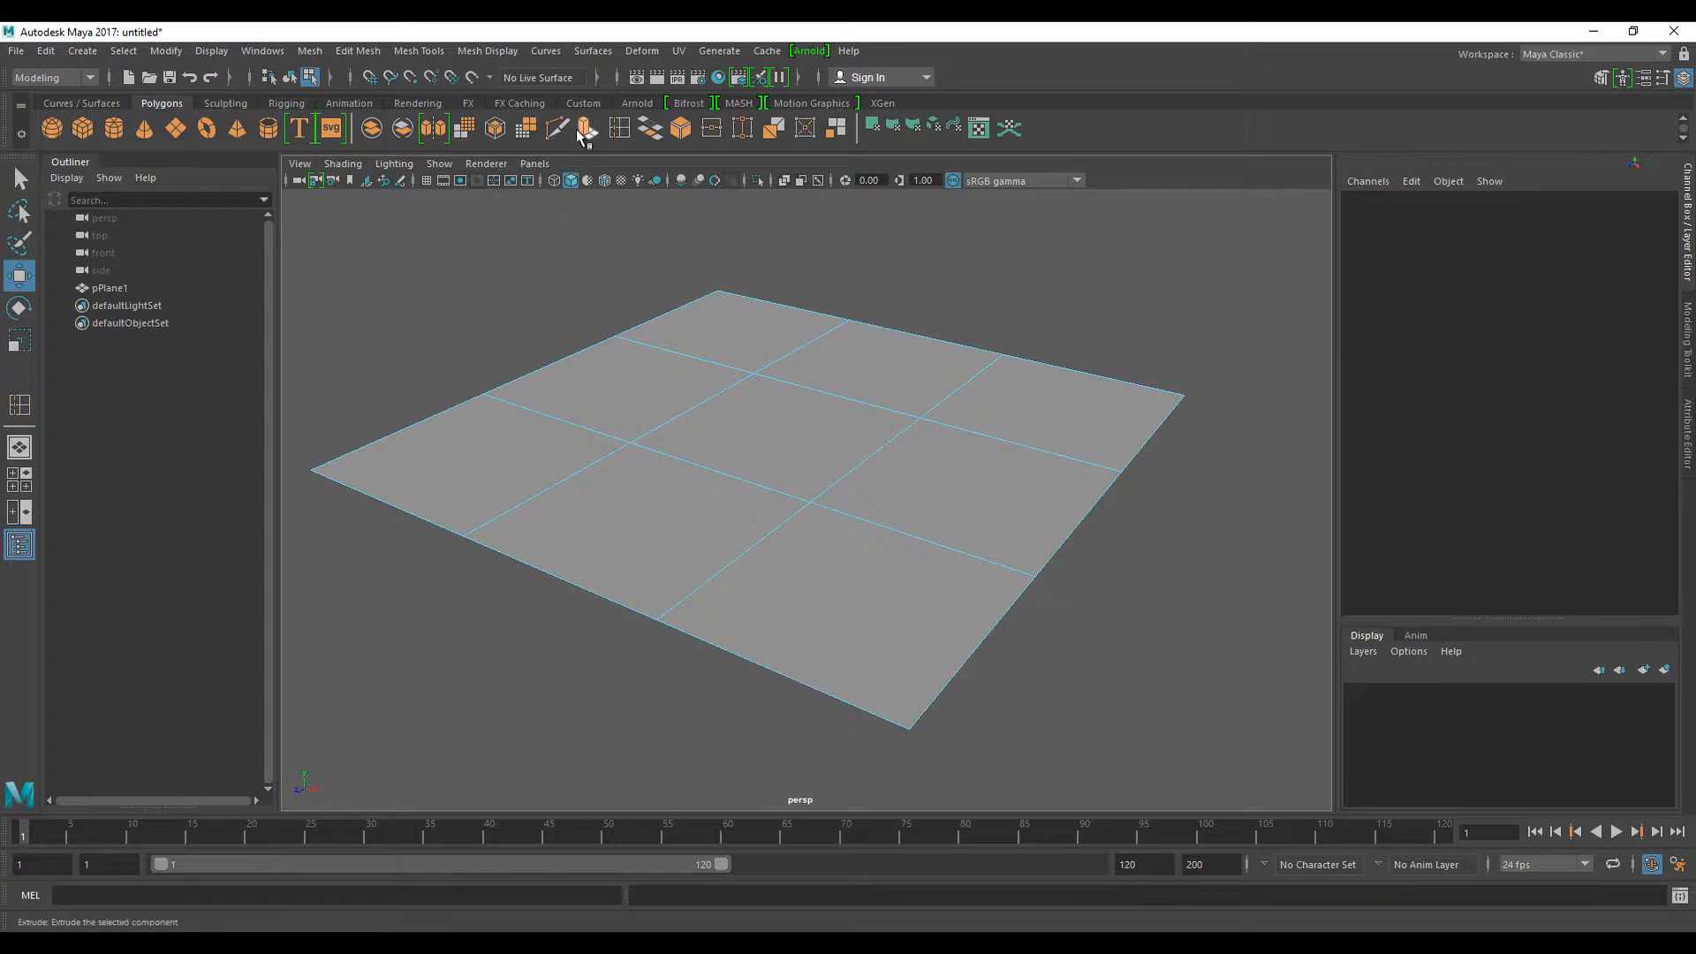
- Select the two outer faces of the plane's middle row and extrude them upward with a Local Translate Z of about 5.553
left_click(596, 378)
left_click(990, 492, "shift")
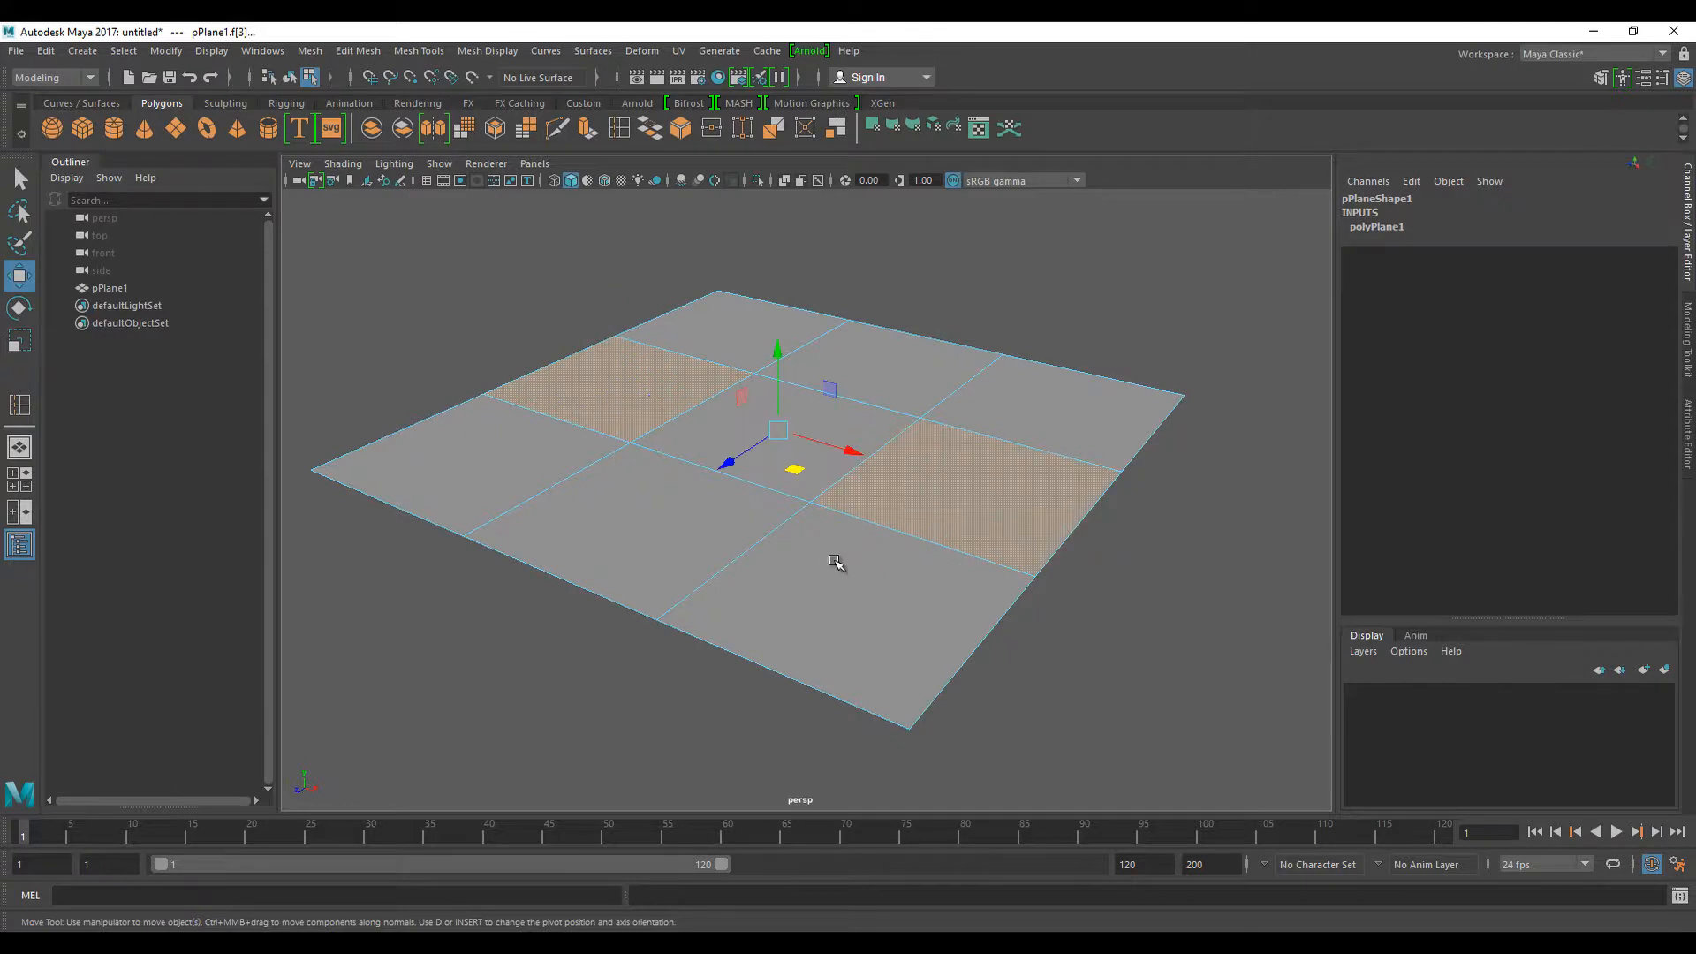
left_click_drag(772, 363, 769, 313)
key("ctrl+z")
left_click(587, 132)
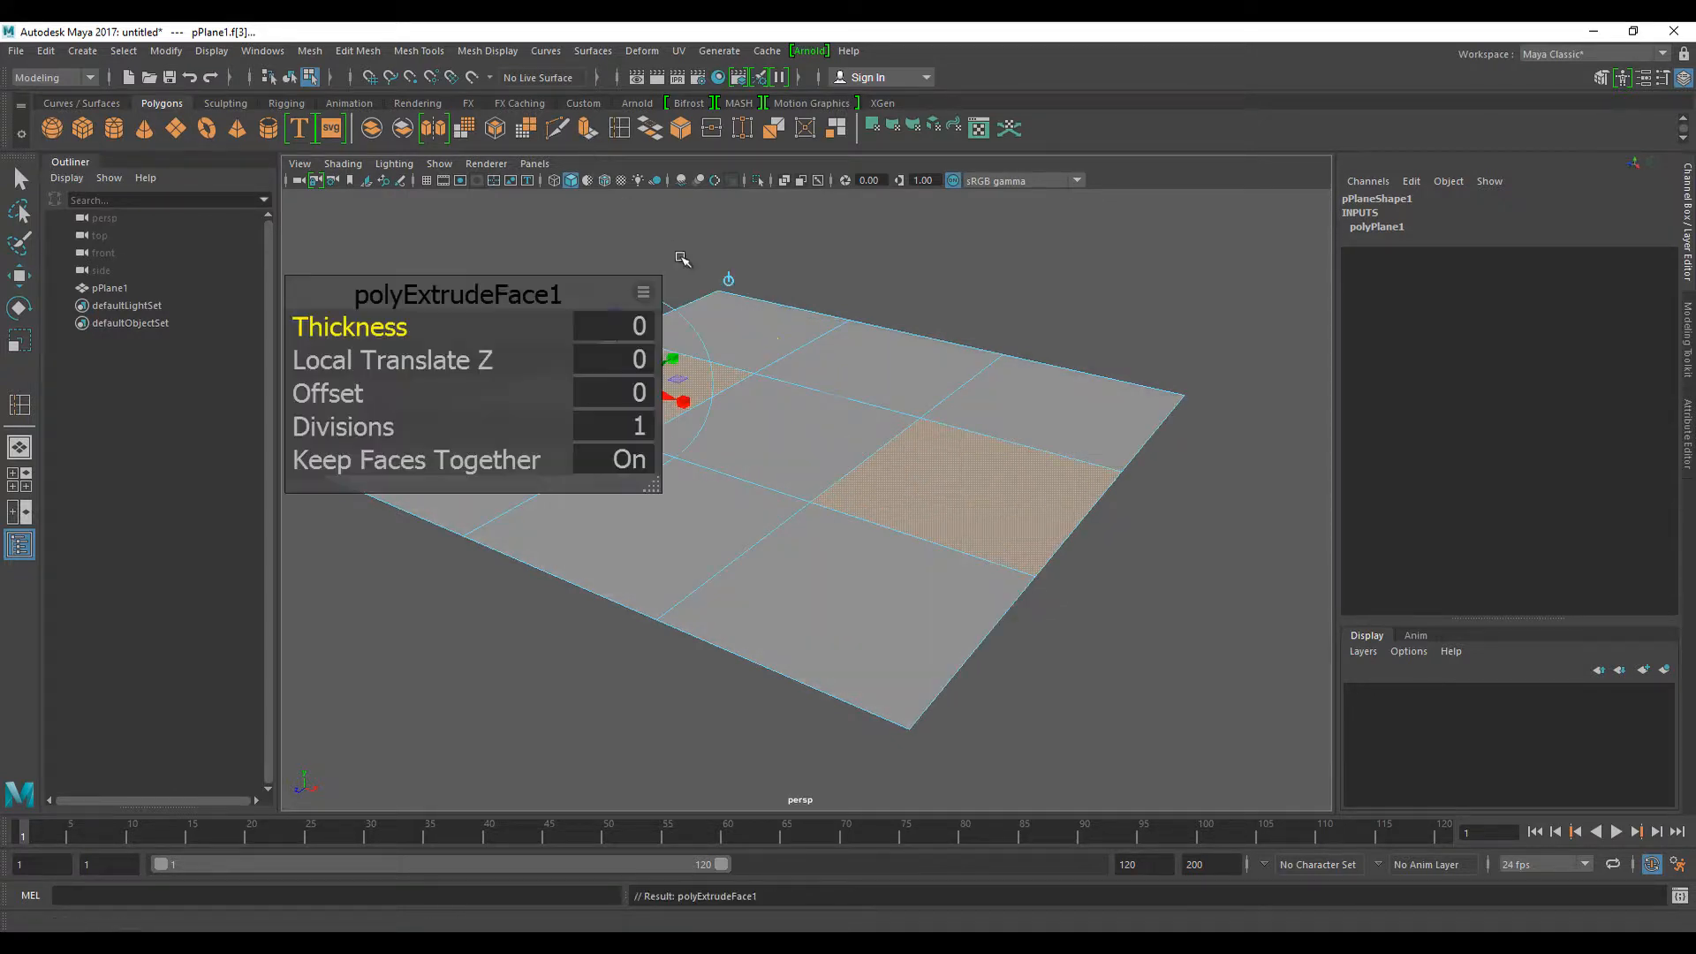
left_click_drag(867, 477, 757, 481, "alt")
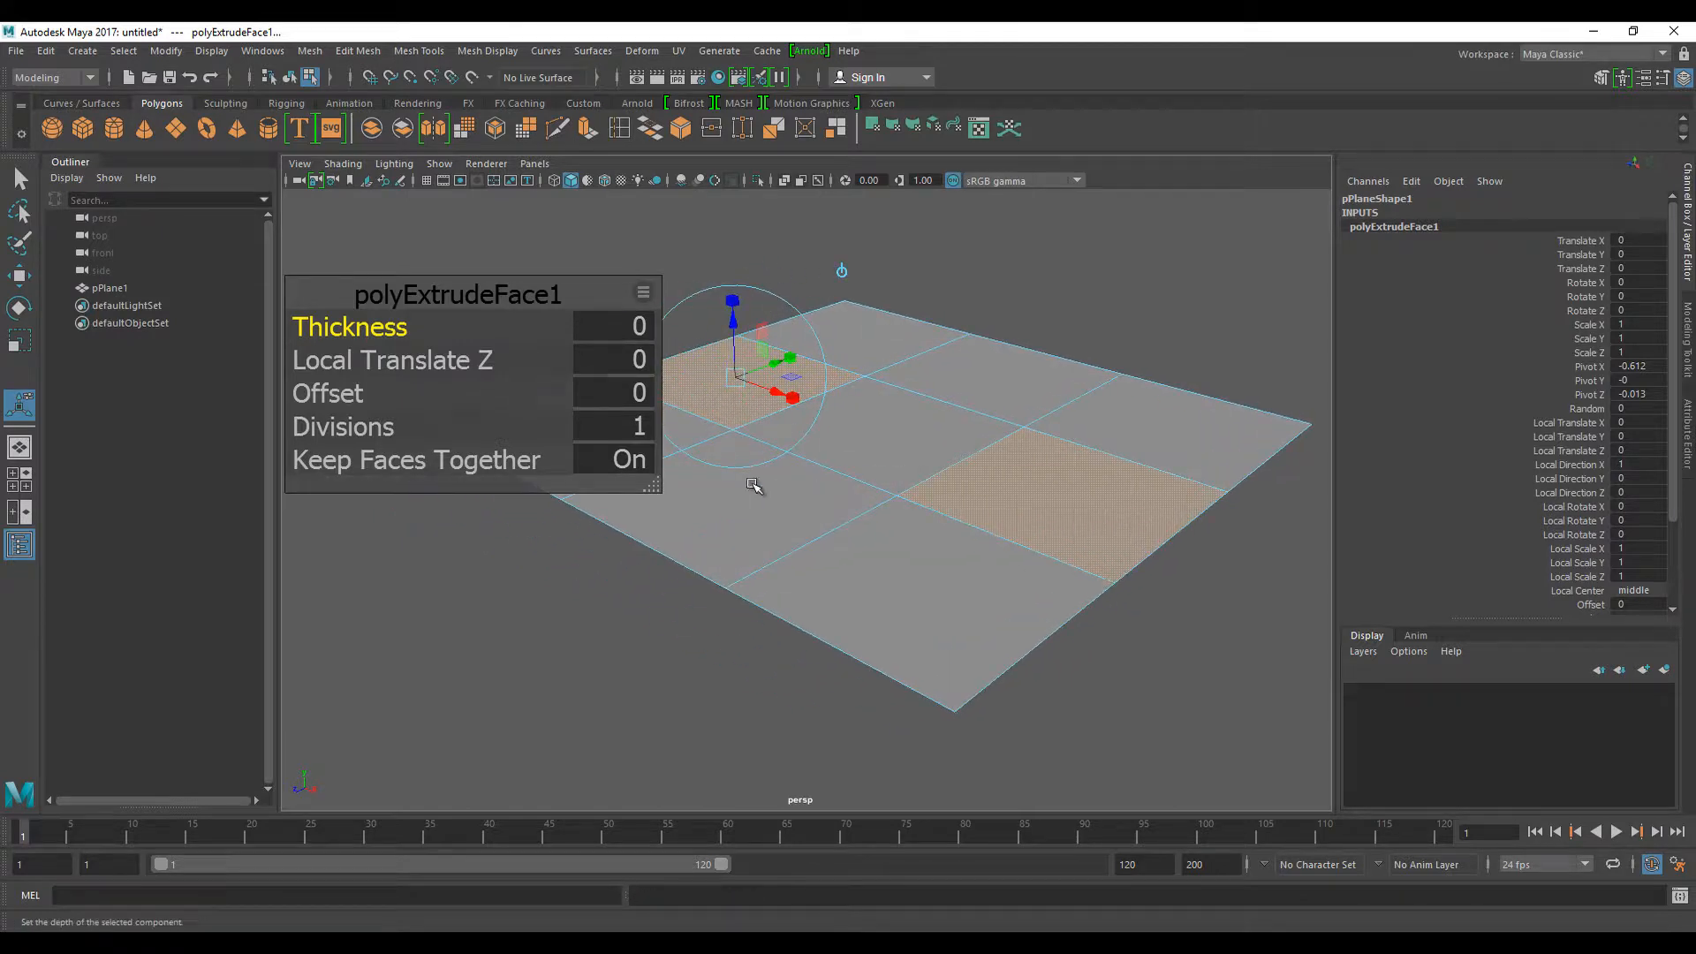
left_click_drag(652, 487, 544, 431)
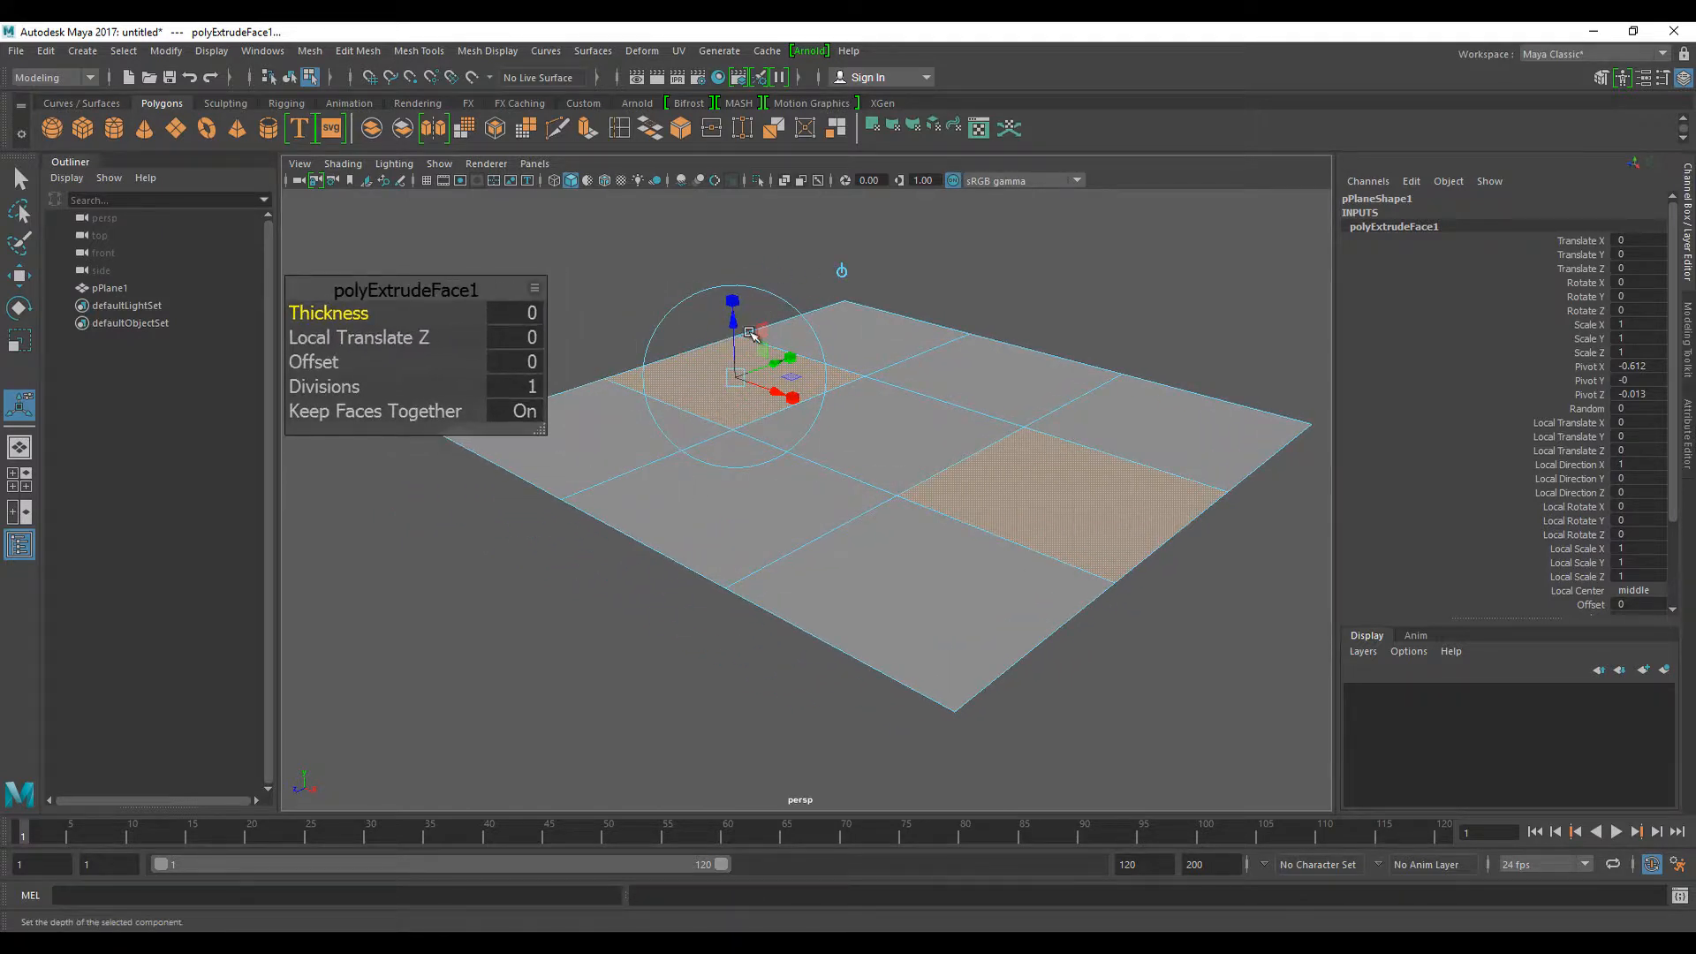
left_click_drag(735, 338, 731, 207)
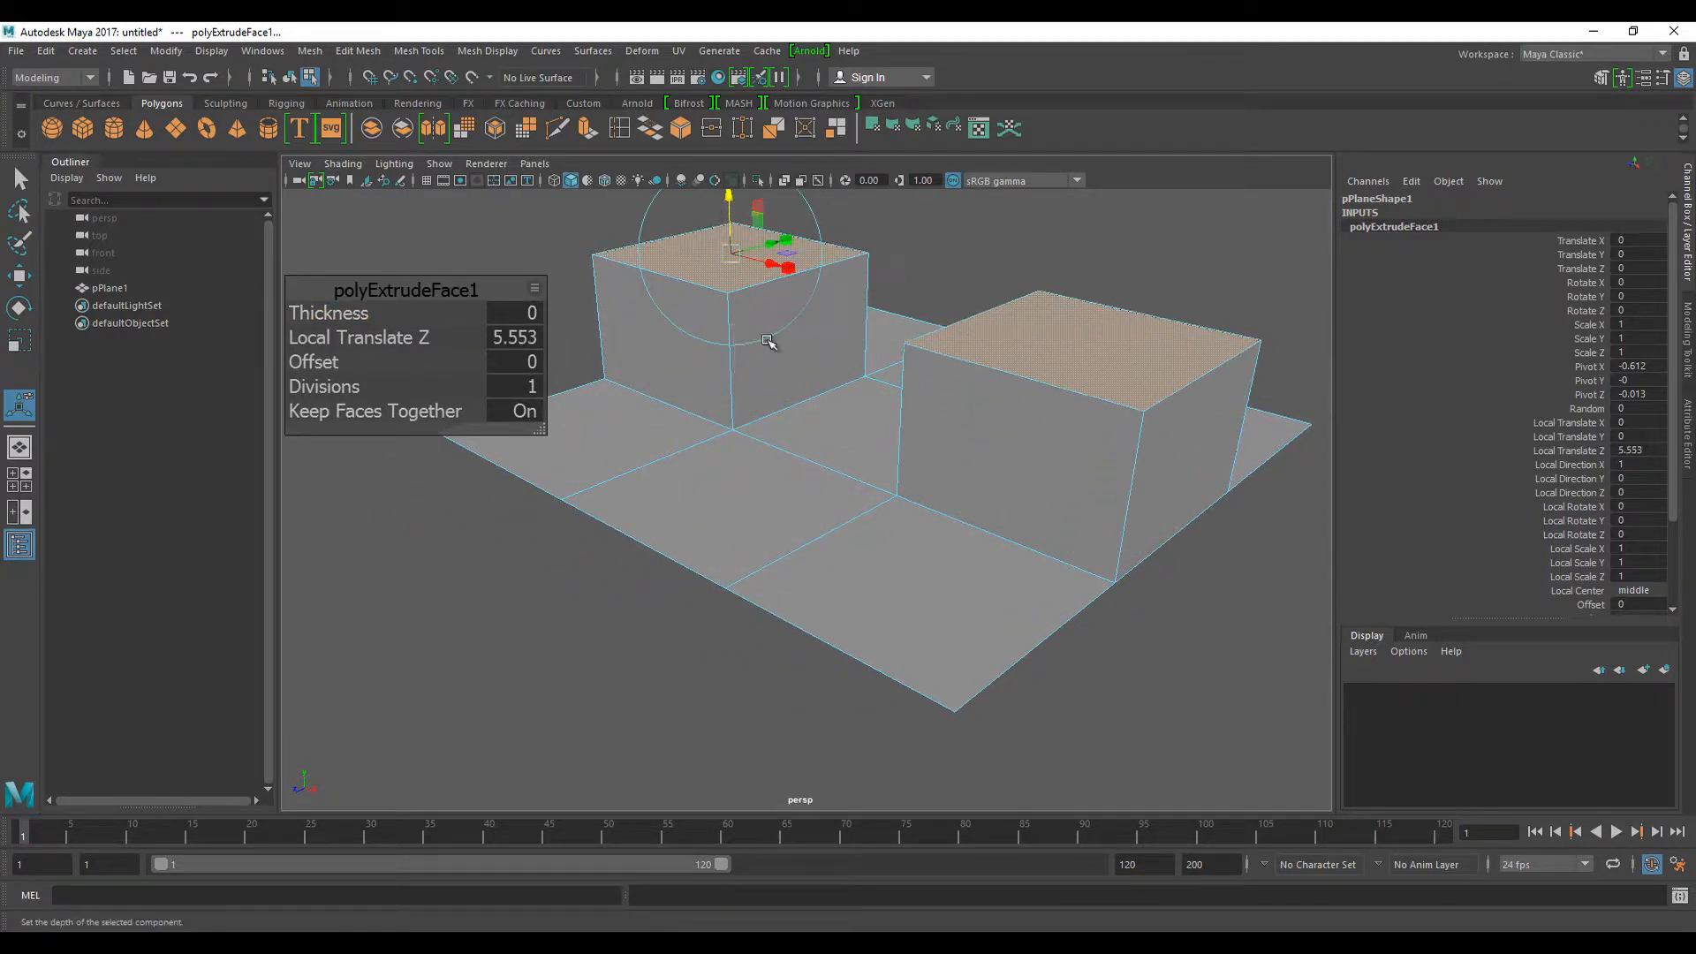
- Extrude the top faces of both blocks upward a second time to add another level, and clear the selection
left_click_drag(786, 388, 855, 402, "alt")
middle_click_drag(854, 406, 850, 504, "alt")
left_click_drag(846, 521, 854, 518, "alt")
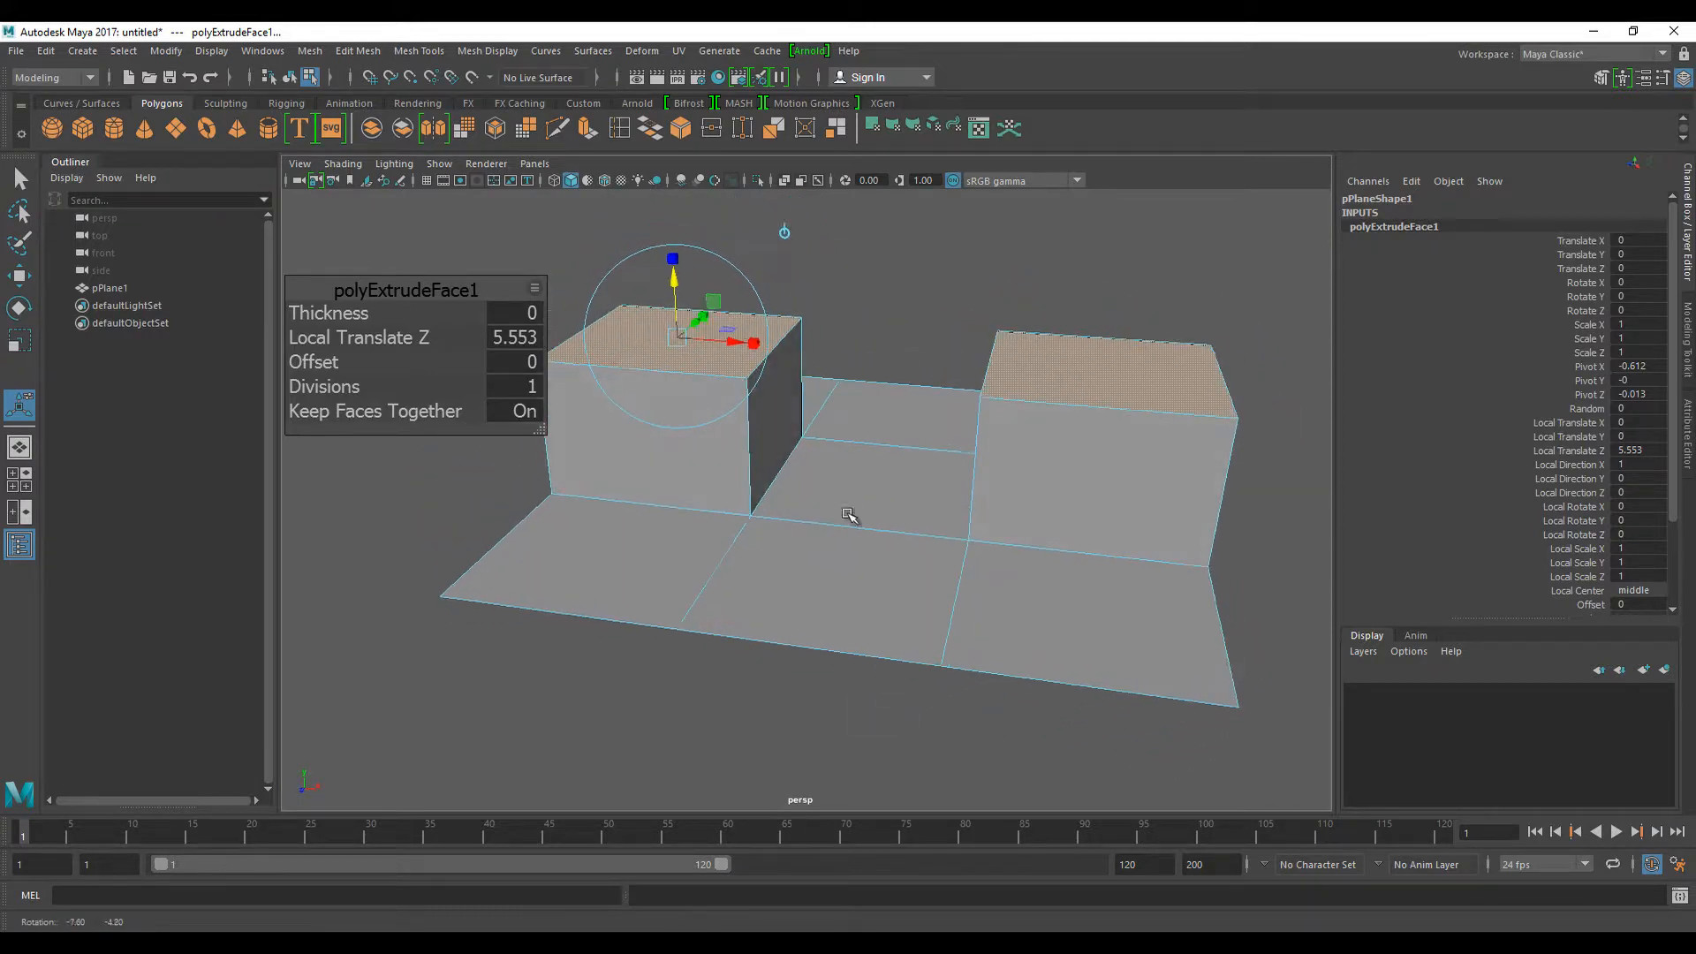
middle_click_drag(814, 507, 837, 519, "alt")
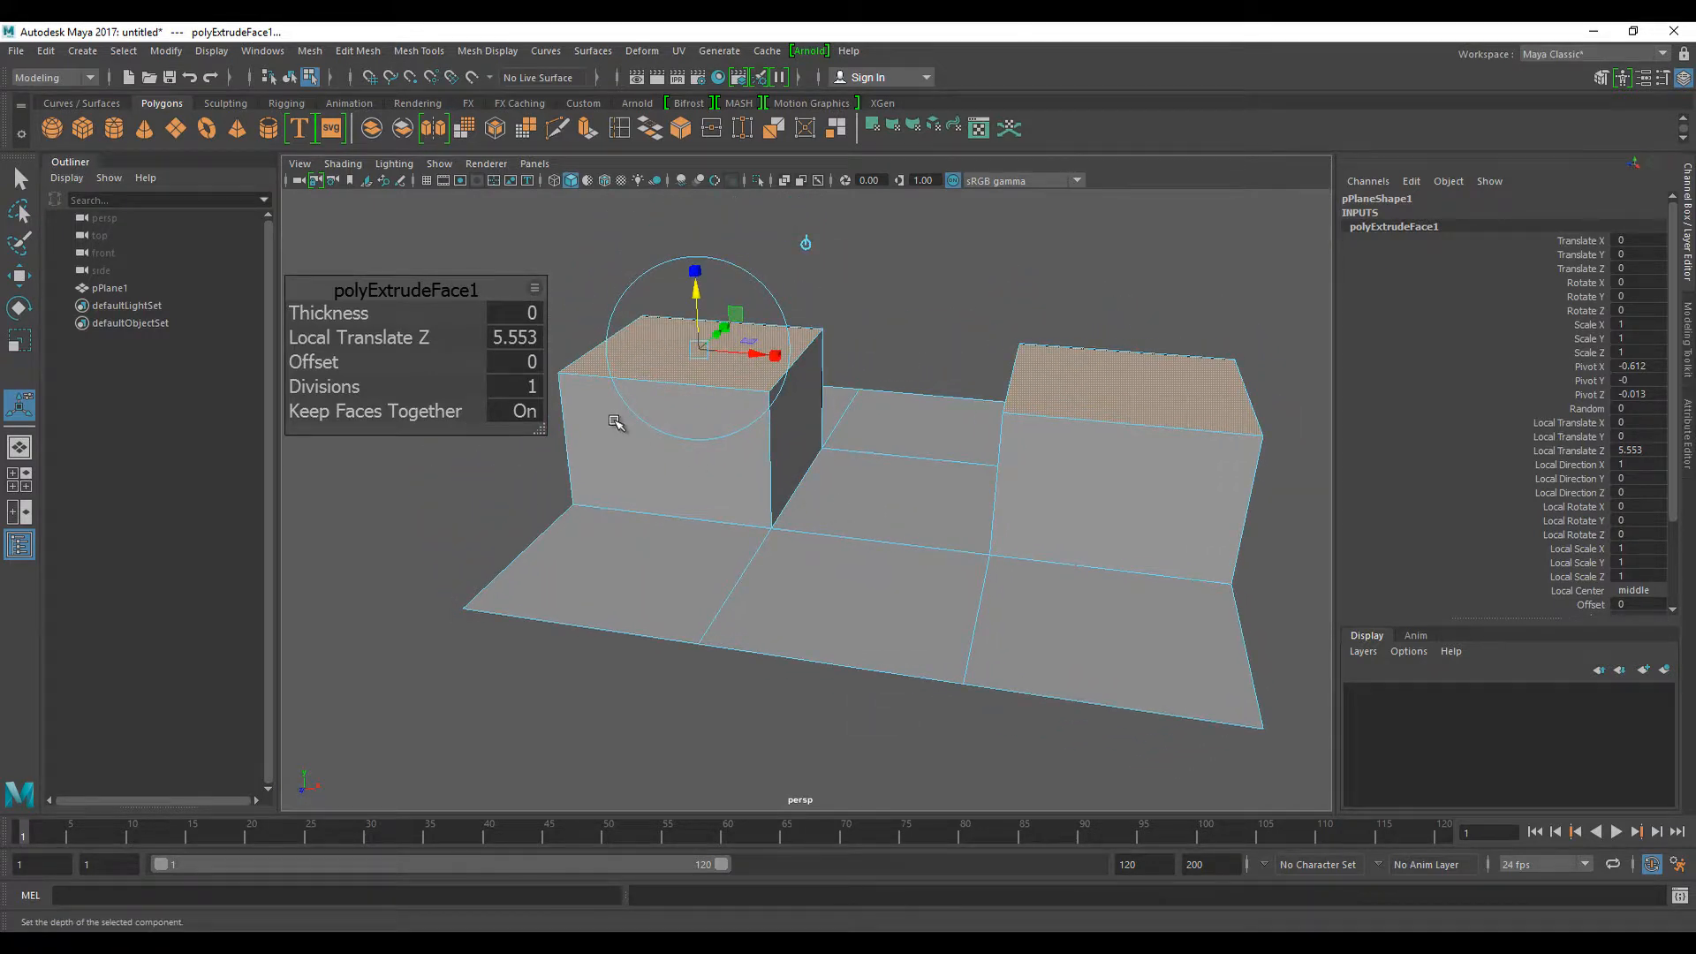
key("ctrl+e")
left_click_drag(696, 311, 693, 190)
left_click(449, 534)
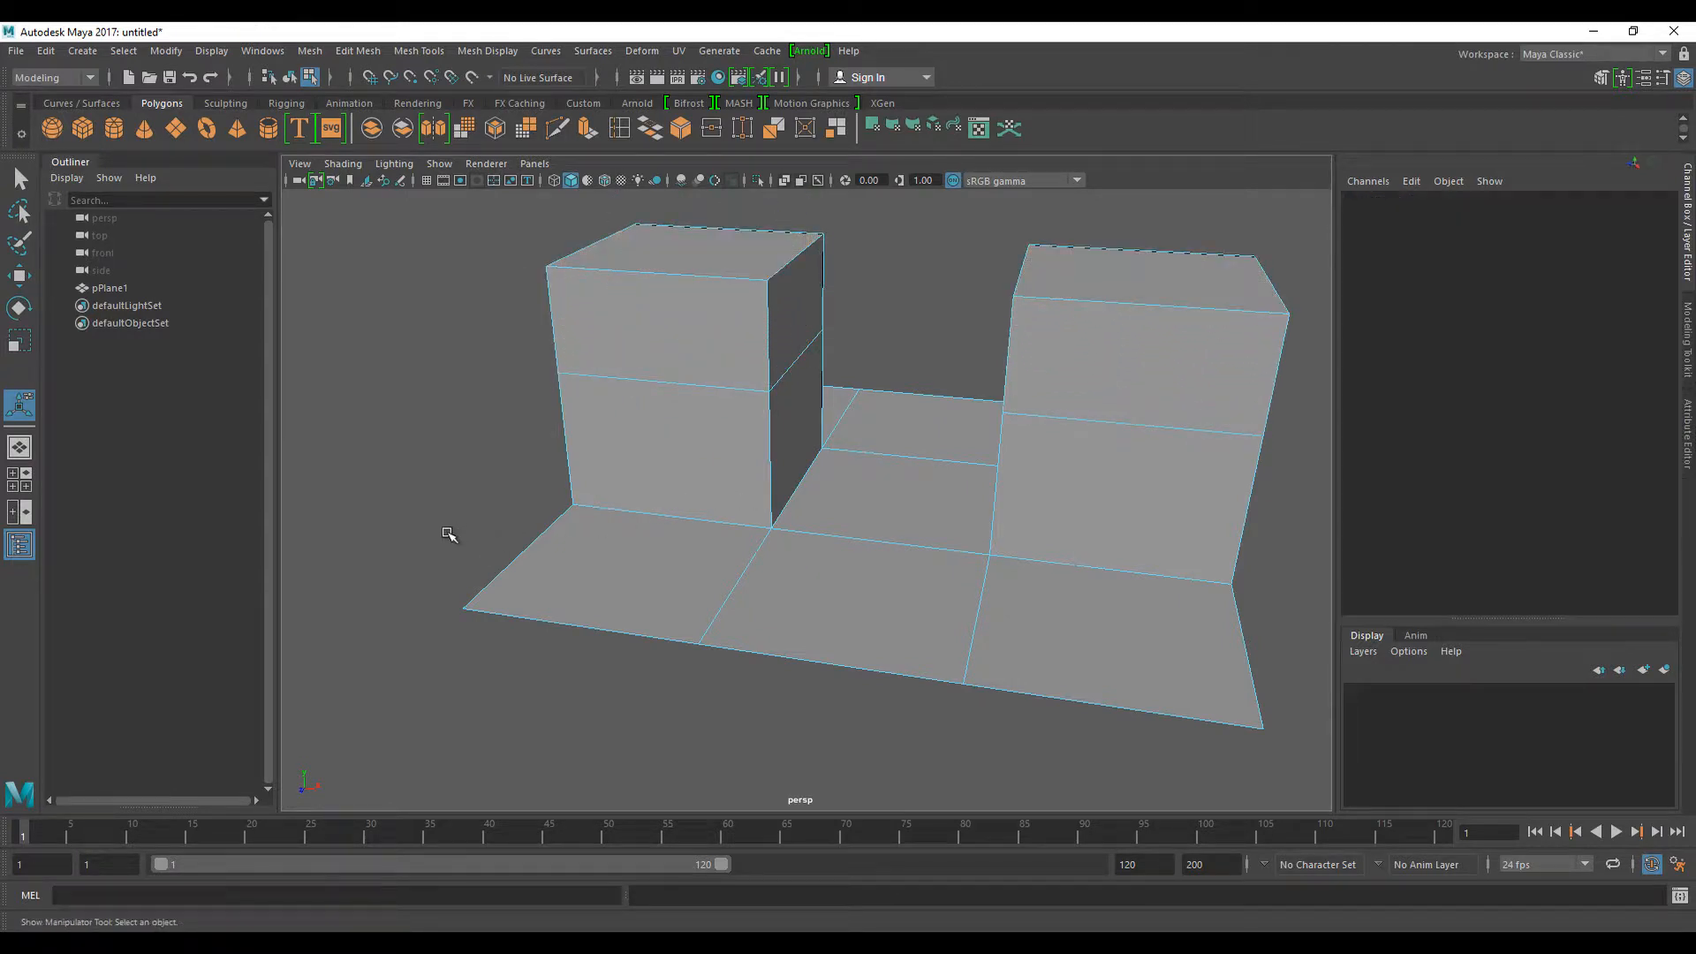
- Select the two upper inner faces that face each other across the gap between the blocks and bridge them
left_click_drag(448, 534, 803, 615, "alt")
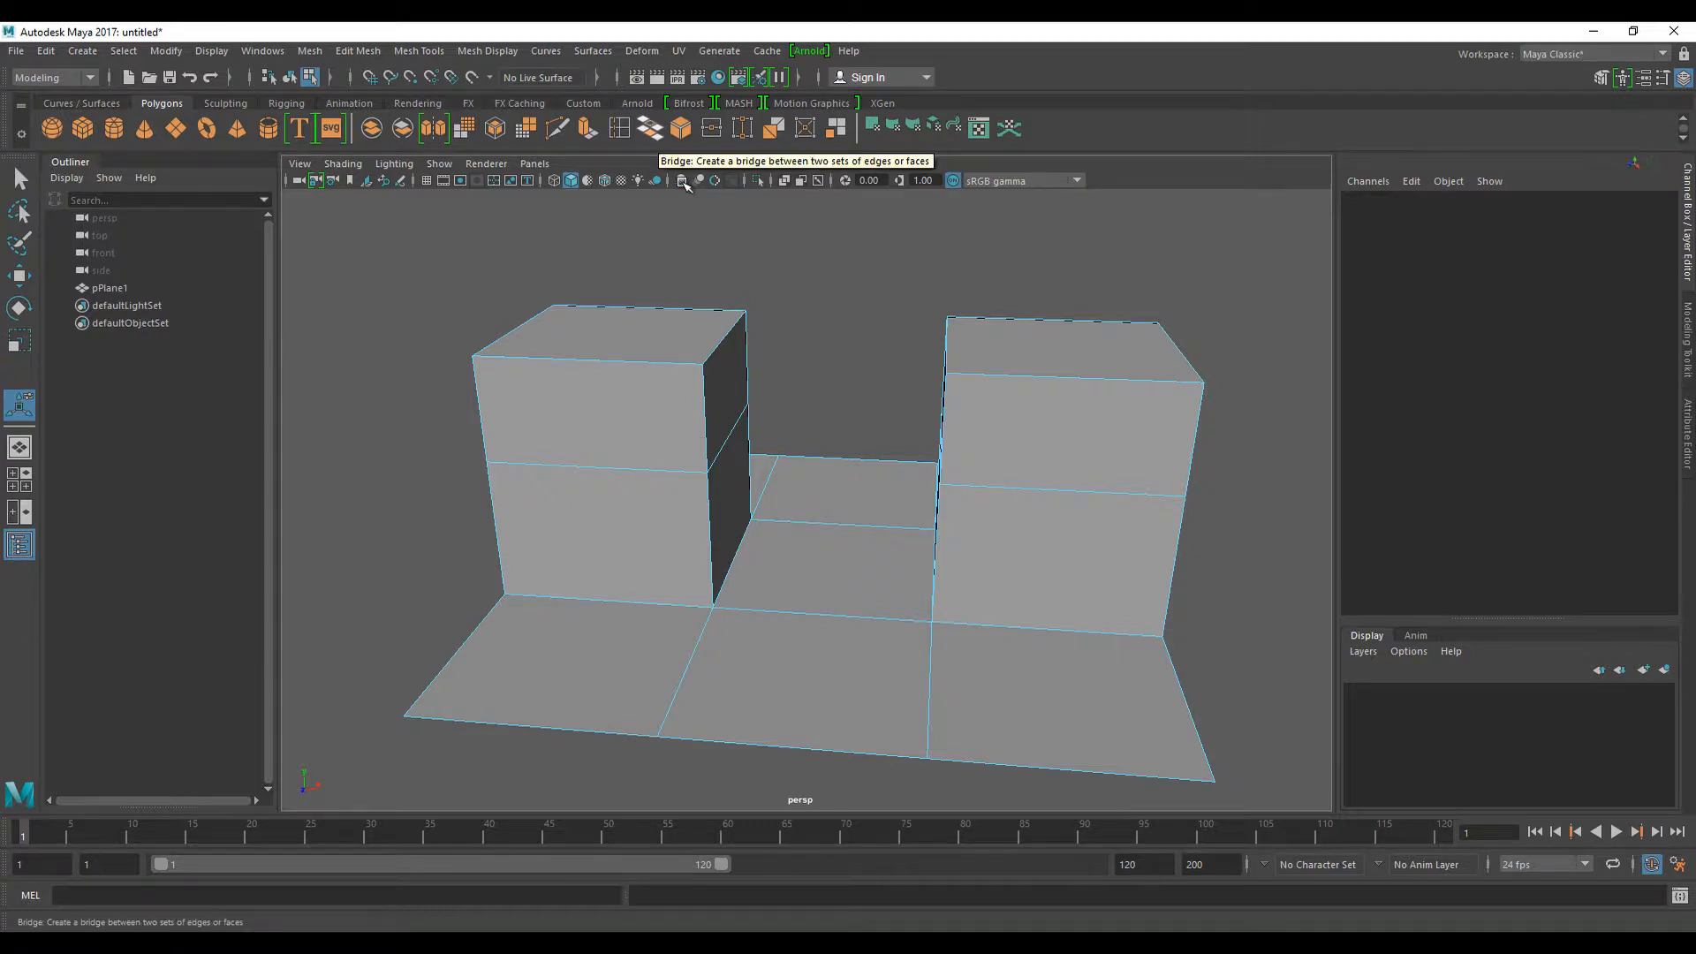
left_click_drag(773, 323, 806, 329, "alt")
mouse_move(859, 428)
left_mouse_down("alt")
mouse_move(827, 425)
mouse_move(847, 423)
left_mouse_up("alt")
scroll(827, 425, "up", 4)
left_click_drag(980, 376, 945, 368, "alt")
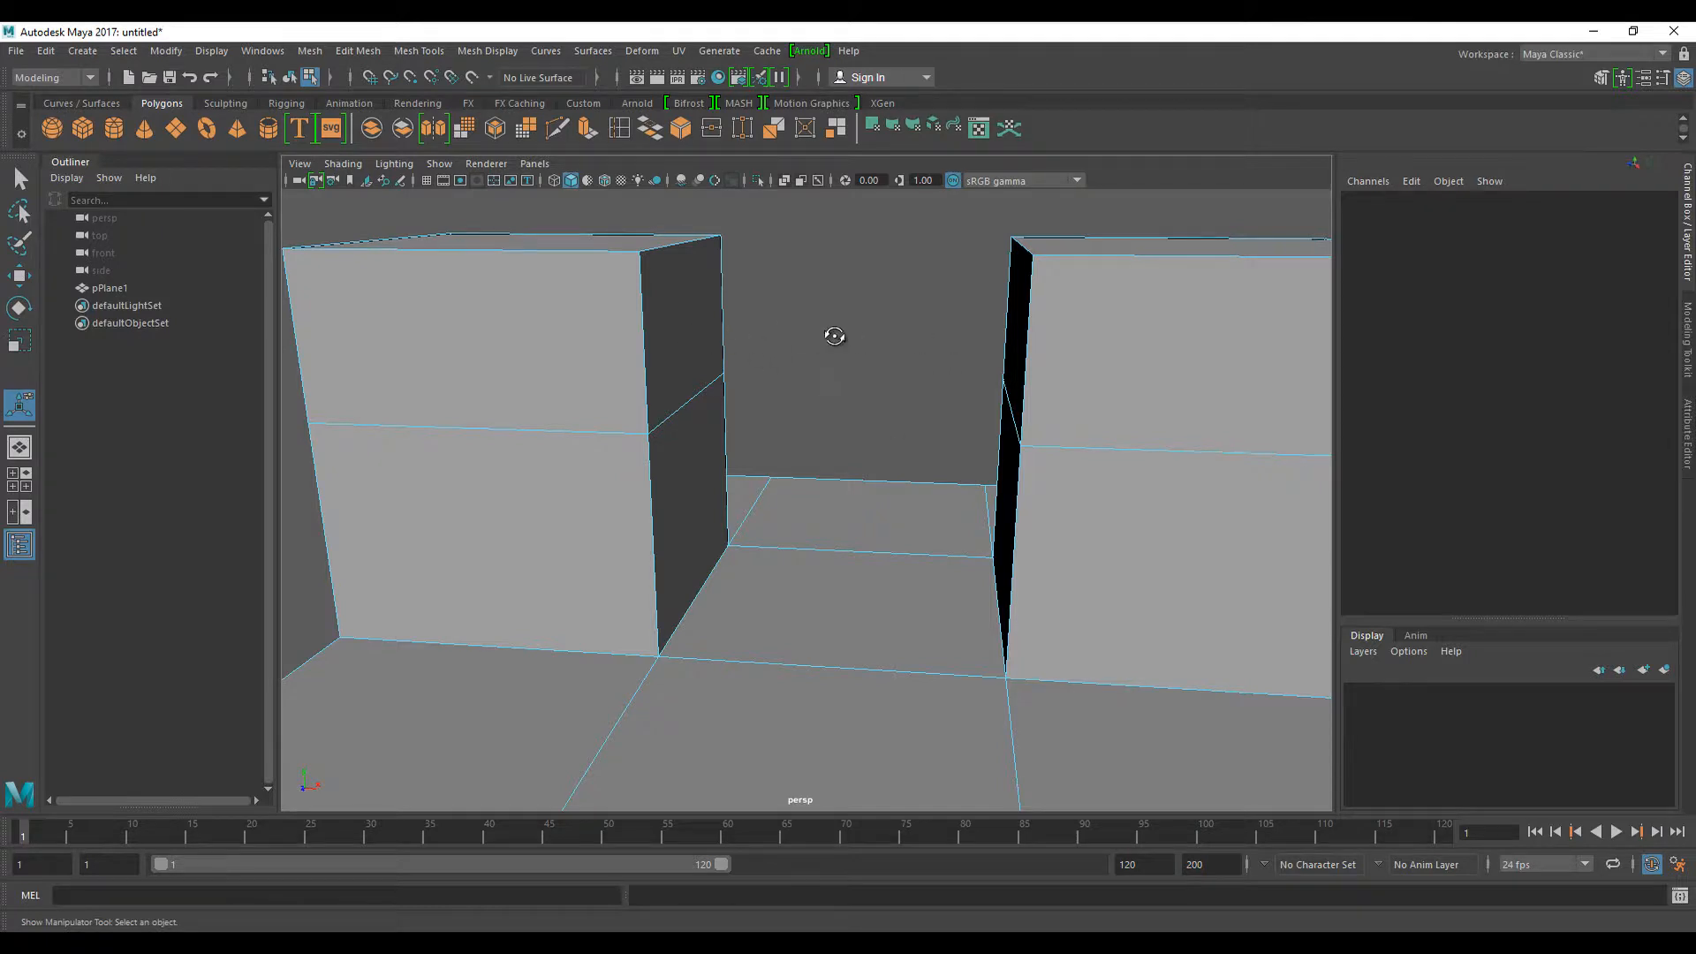
left_click_drag(829, 332, 995, 318, "alt")
left_click_drag(915, 356, 919, 354, "alt")
left_click(1007, 337)
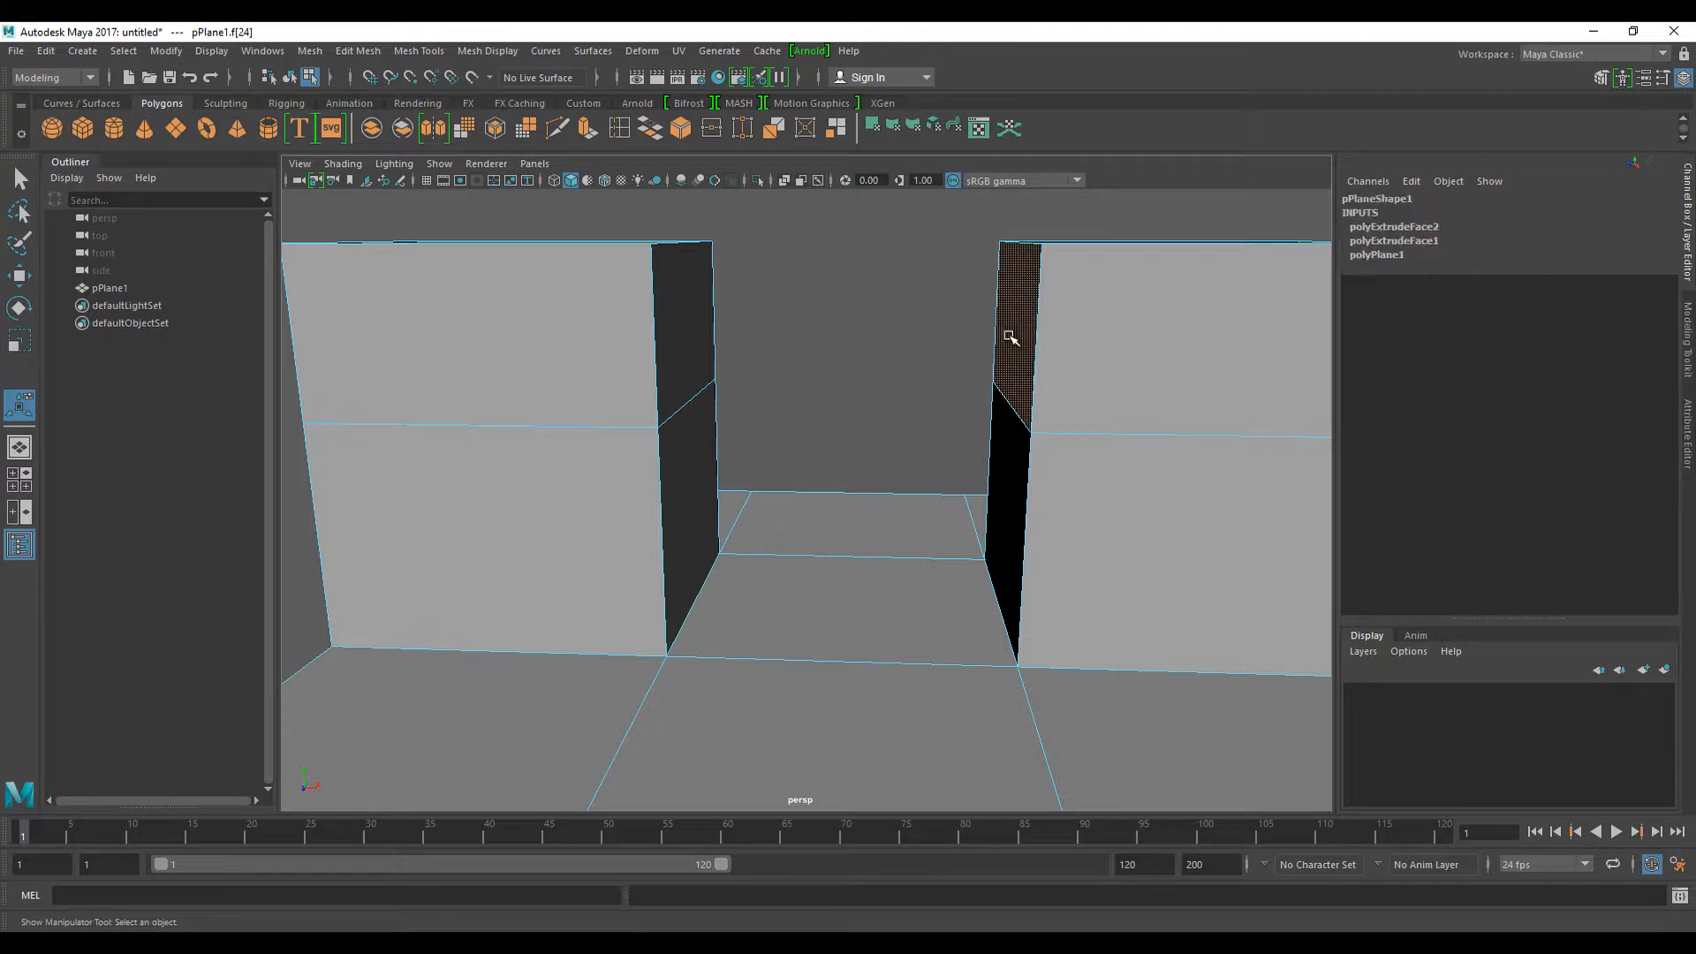
left_click(821, 470)
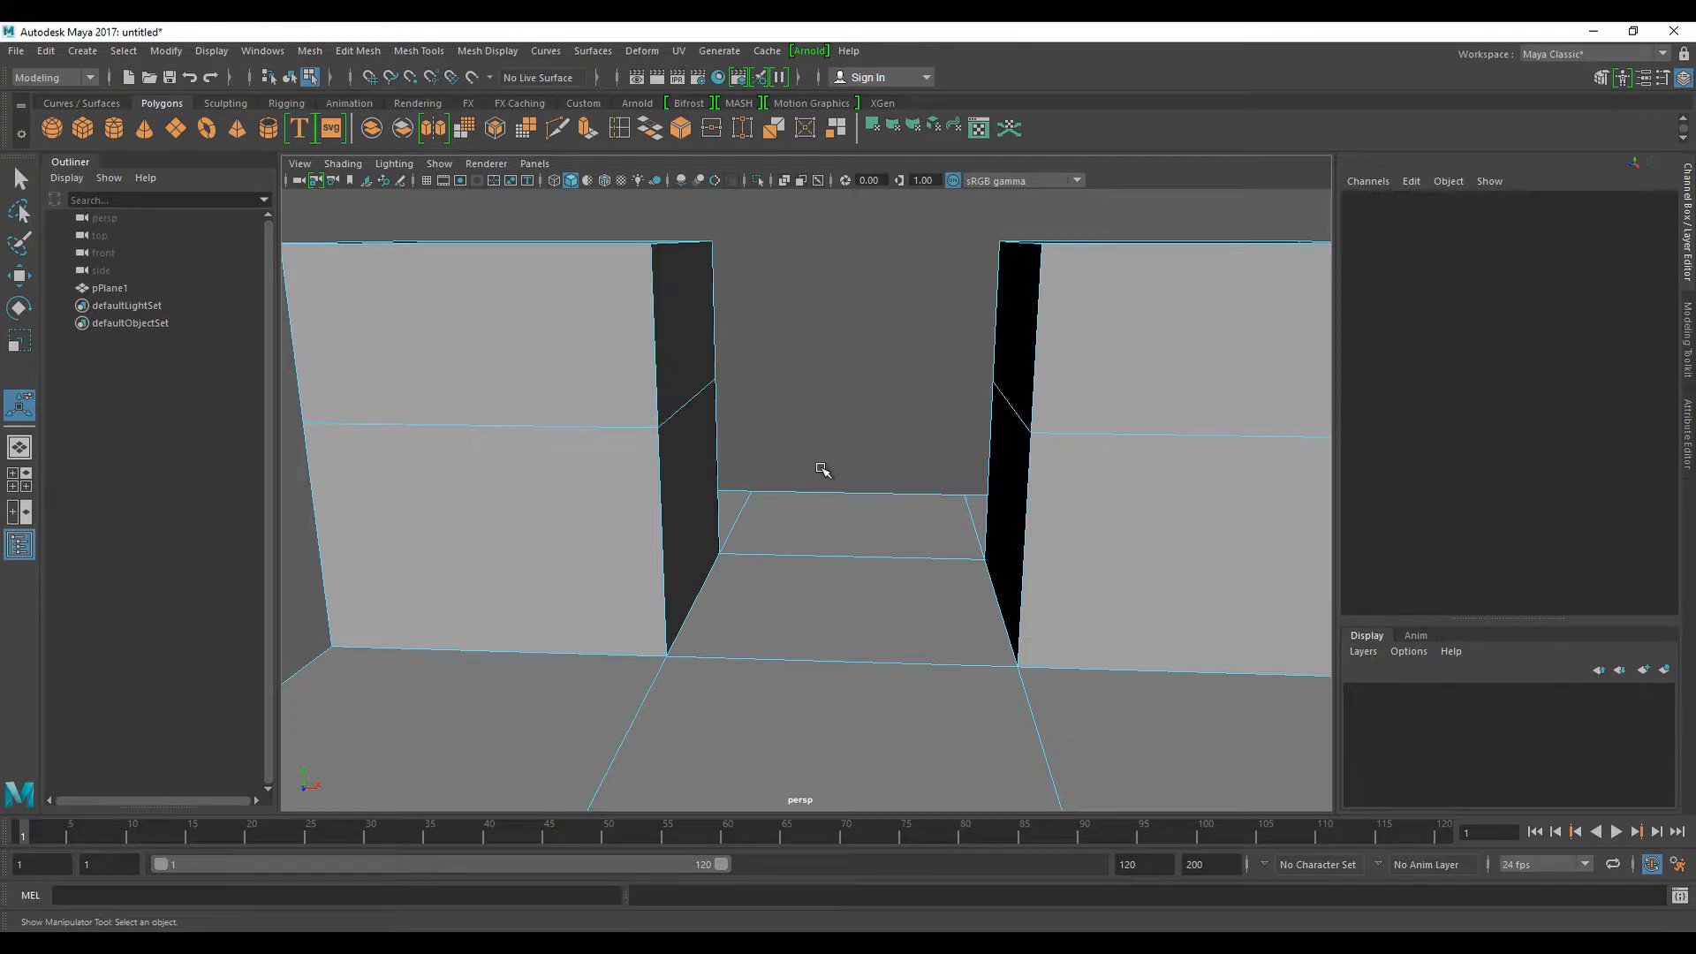
left_click(686, 311)
left_click(1027, 327, "shift")
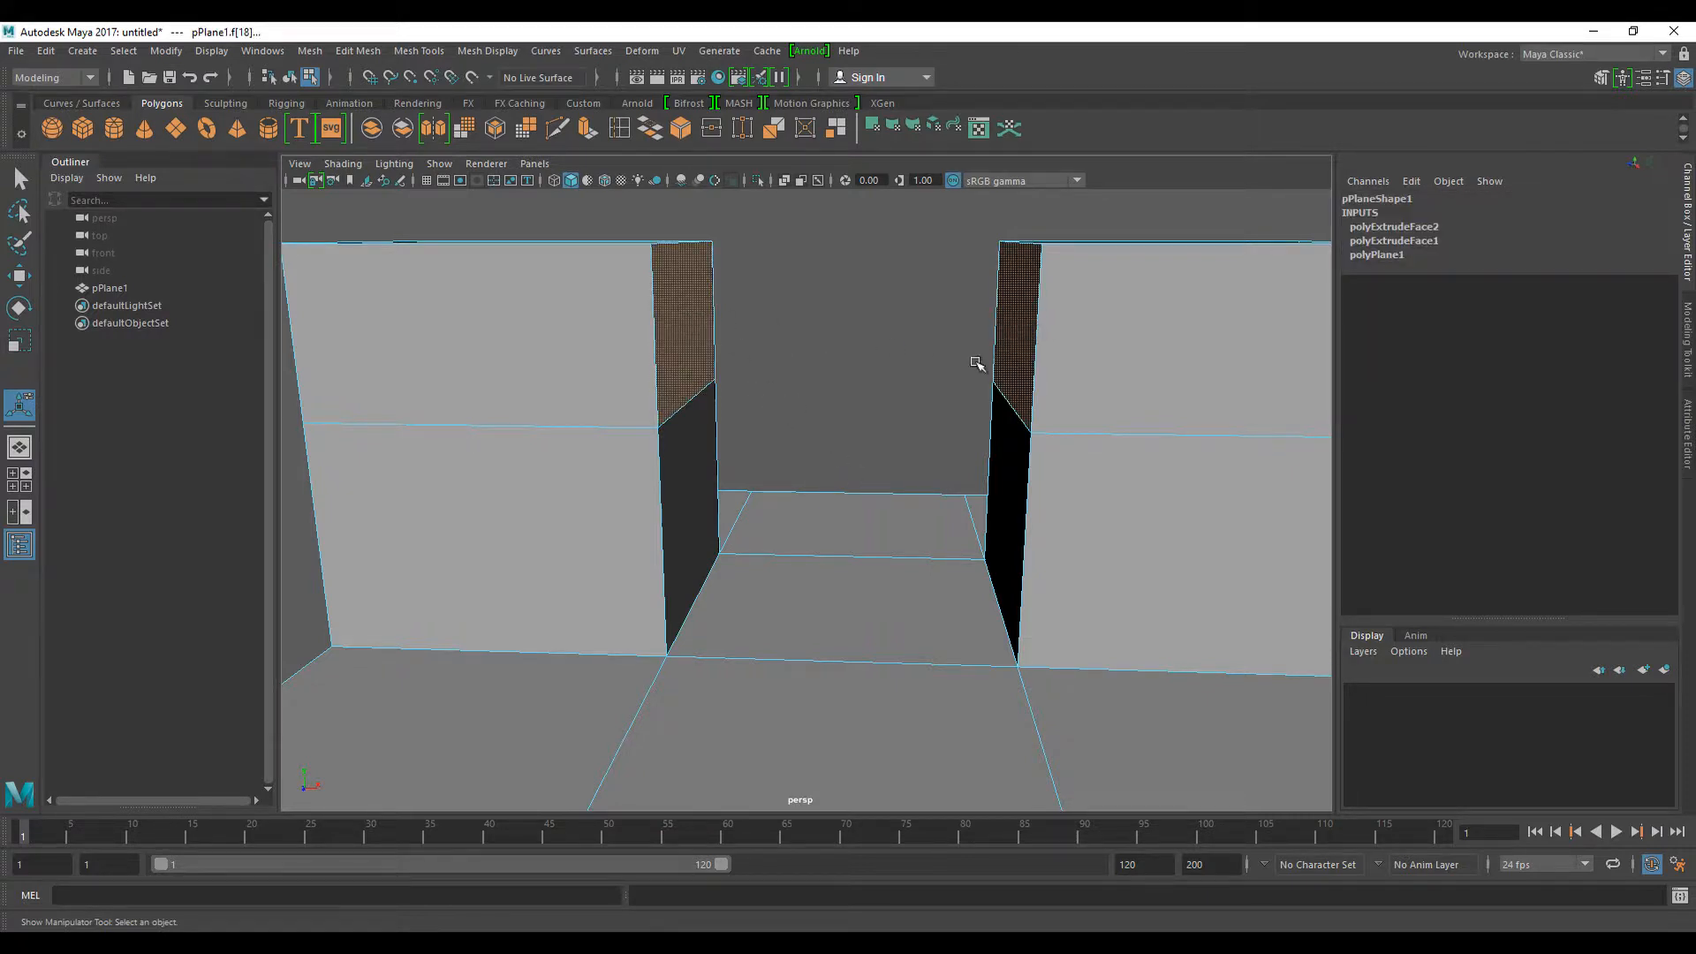
left_click_drag(976, 368, 916, 457, "alt")
right_click_drag(915, 457, 832, 433, "alt")
left_click_drag(832, 433, 859, 447, "alt")
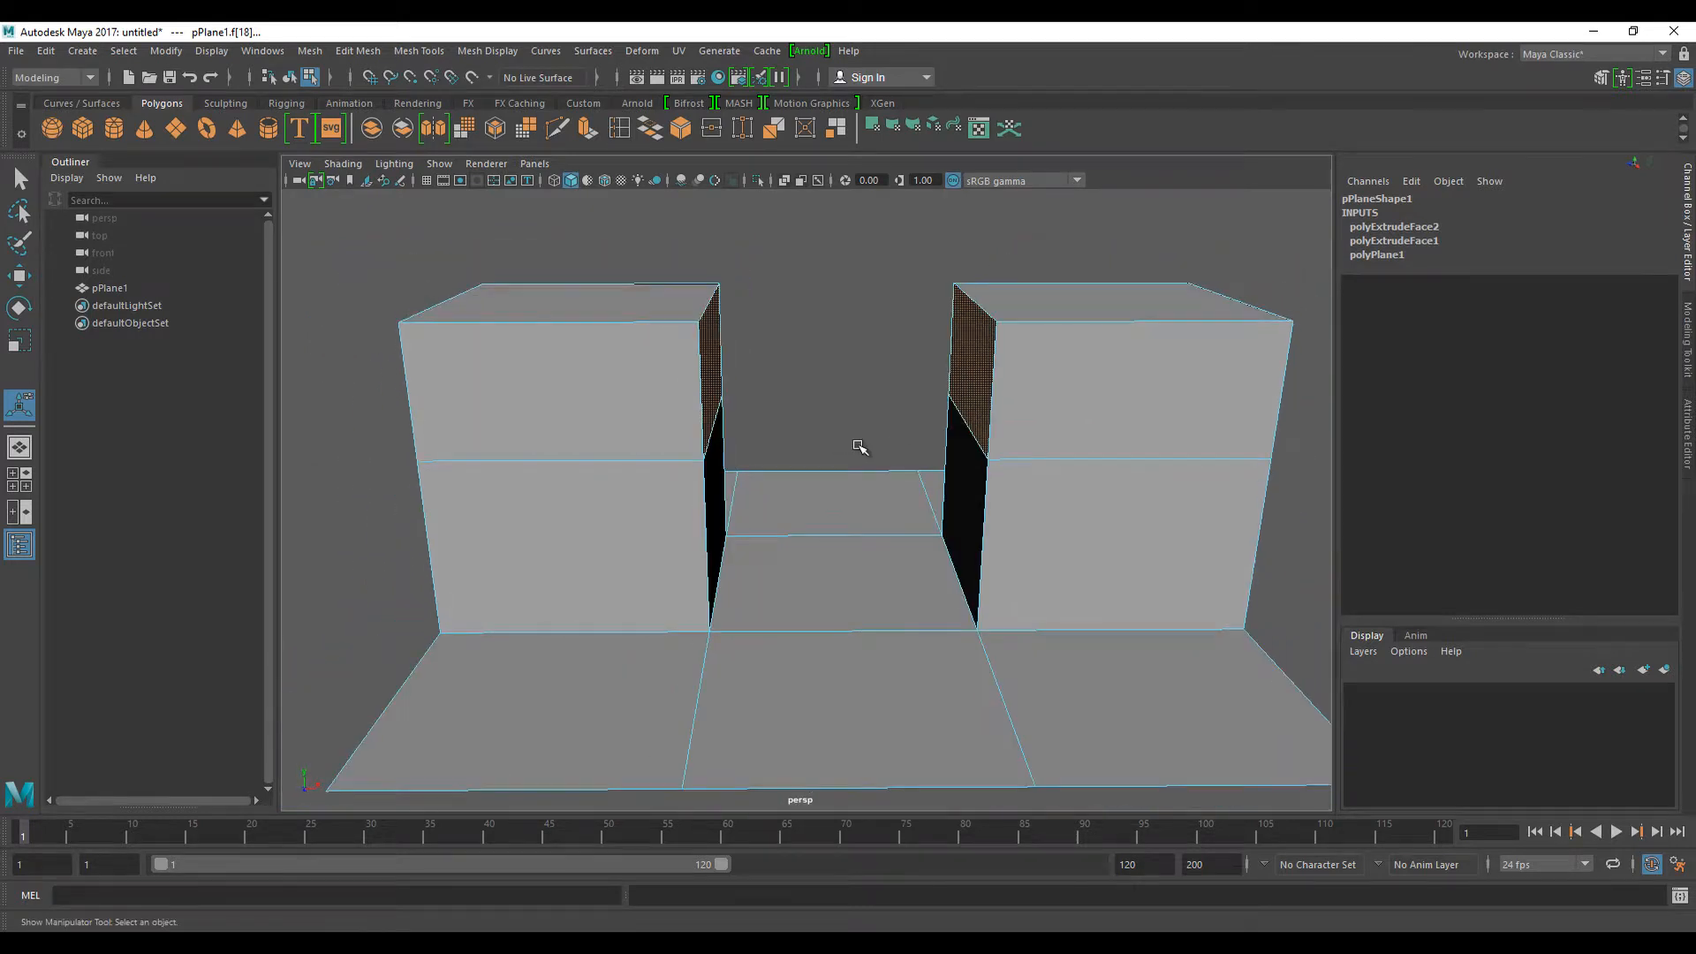
left_click(651, 131)
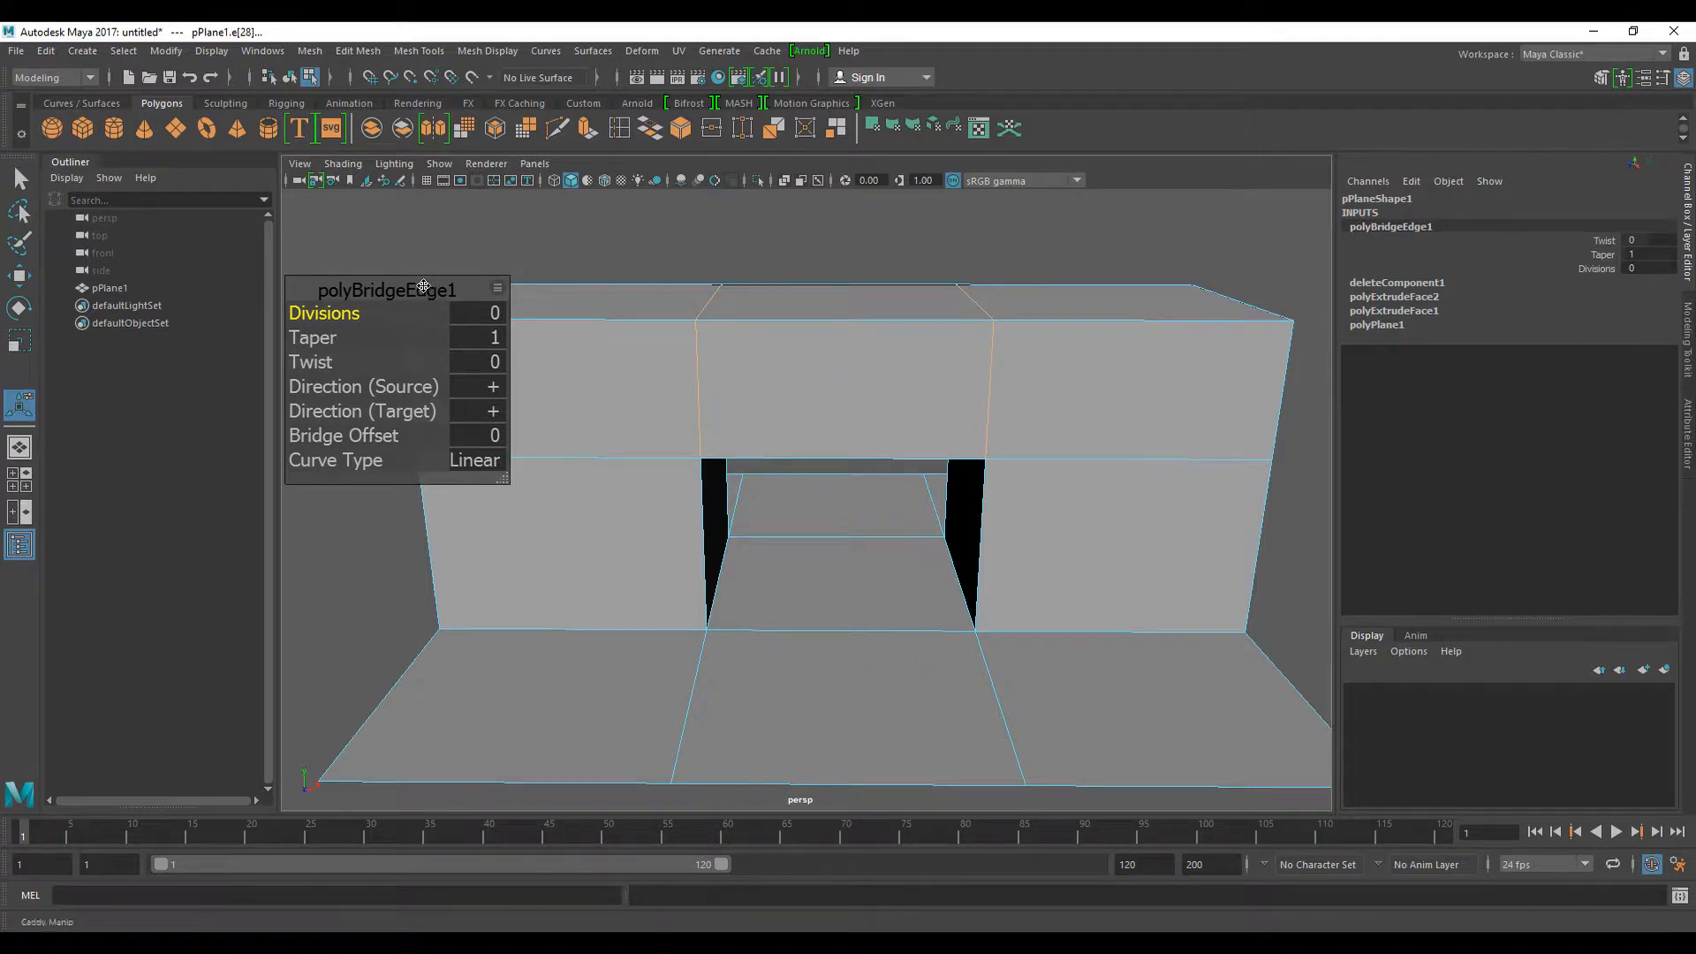
- Try the bridge with 2 divisions and set its divisions back to 0
mouse_move(426, 298)
left_mouse_down()
mouse_move(467, 296)
mouse_move(451, 301)
left_mouse_up()
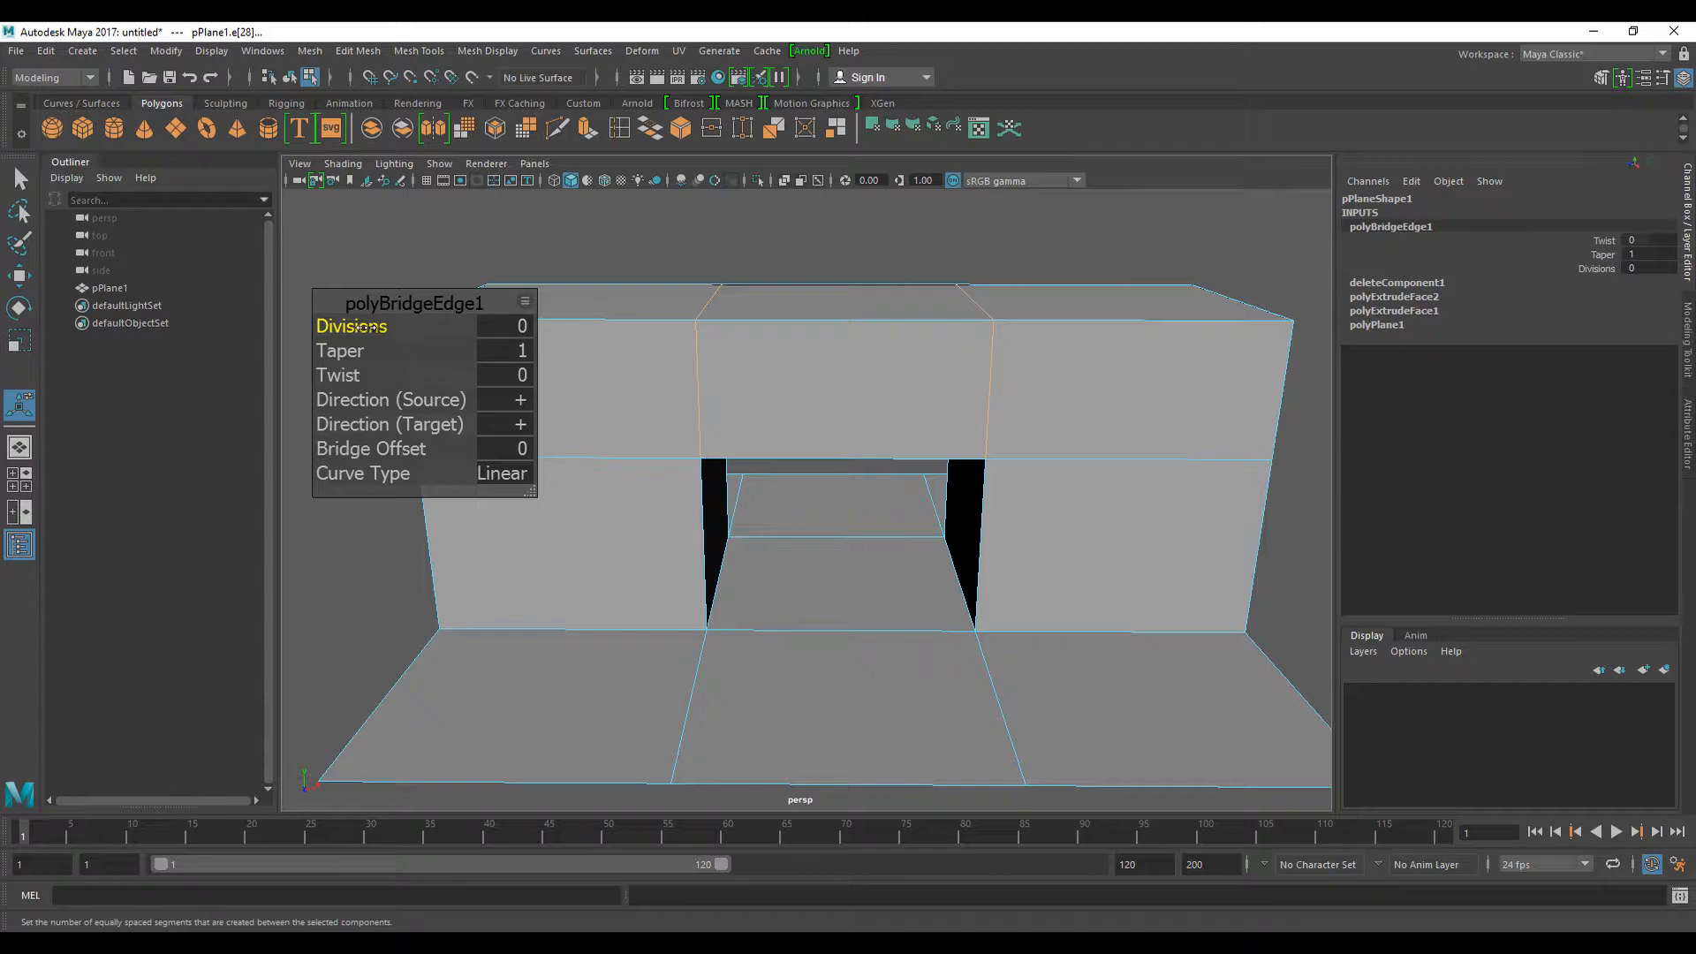
left_click_drag(367, 327, 378, 327)
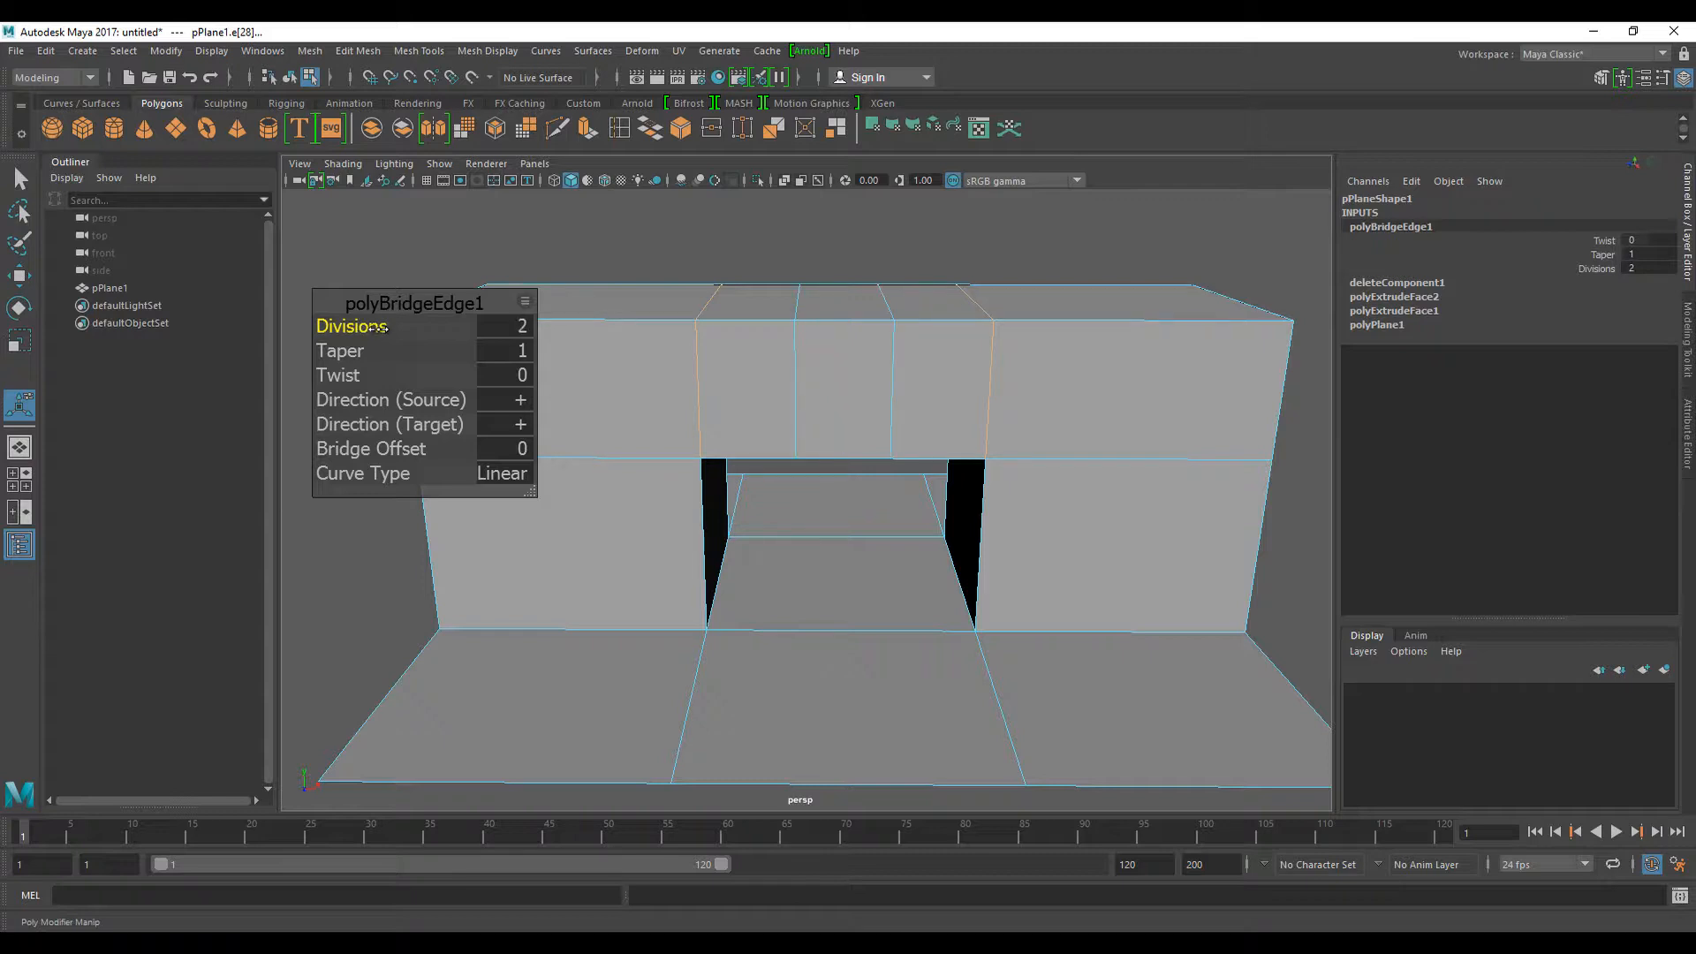
left_click_drag(376, 326, 357, 329)
left_click_drag(765, 508, 818, 543, "alt")
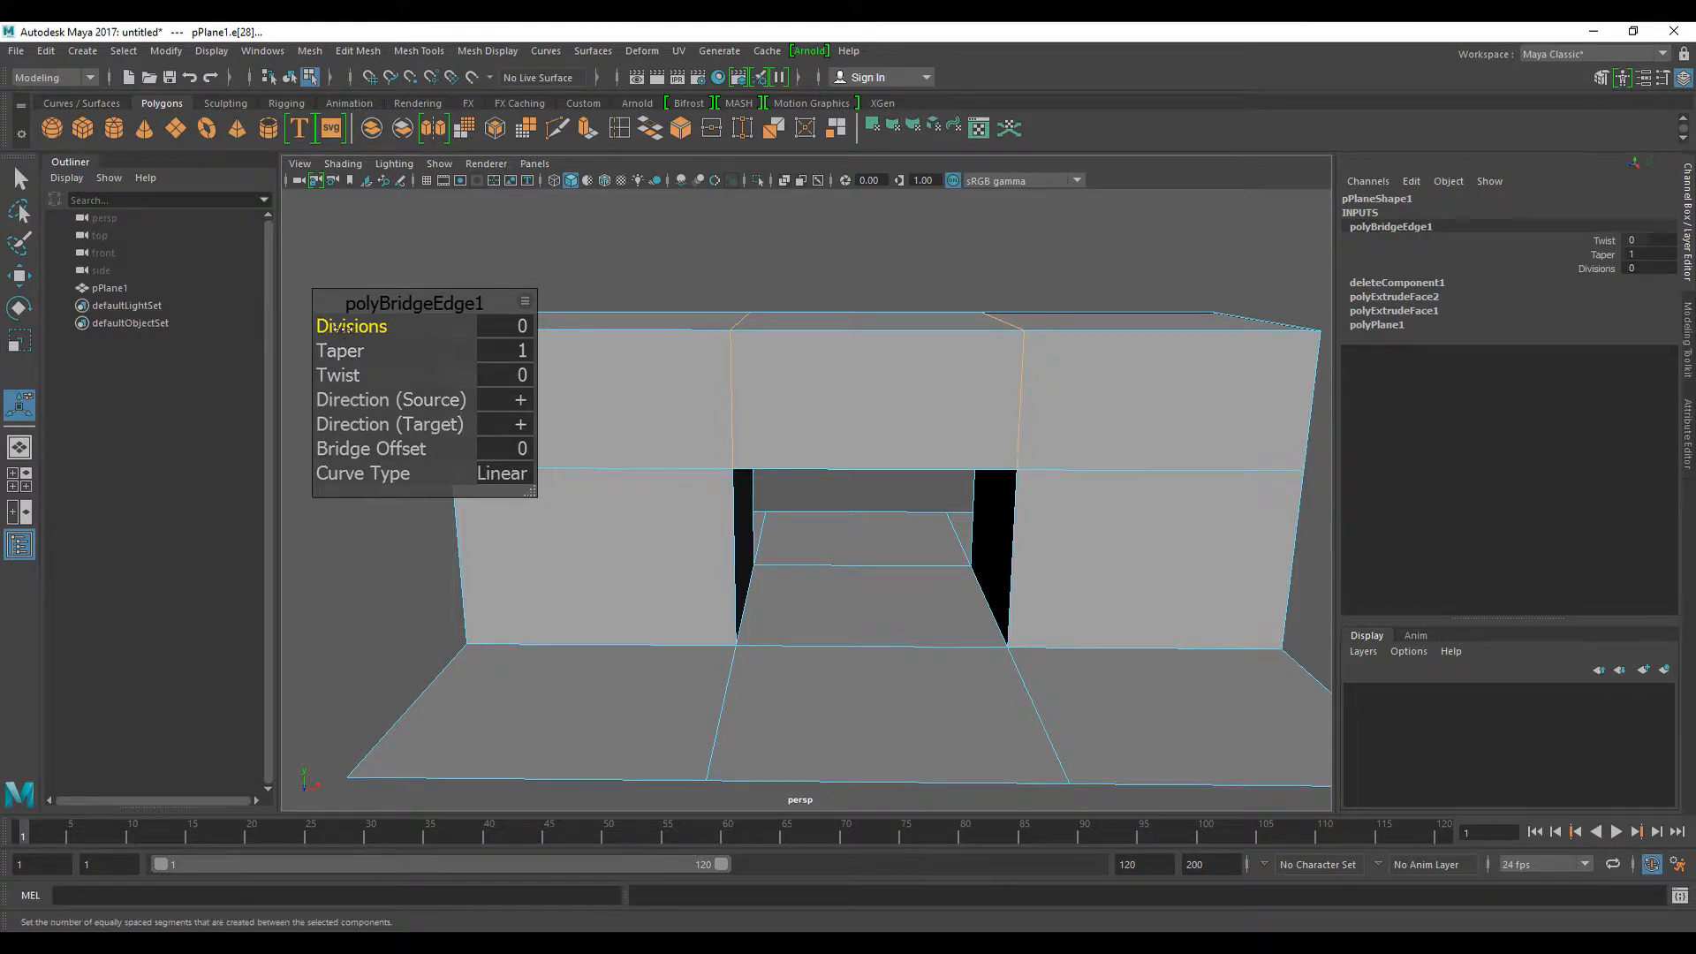
- Experiment with the bridge's taper and divisions, finishing with a taper of 0.8 and 0 divisions, and deselect it
left_click_drag(345, 326, 329, 362)
key("ctrl+z")
mouse_move(609, 455)
left_mouse_down("alt")
mouse_move(540, 423)
mouse_move(512, 447)
mouse_move(594, 618)
mouse_move(682, 582)
mouse_move(586, 495)
mouse_move(606, 453)
mouse_move(590, 457)
mouse_move(607, 459)
left_mouse_up("alt")
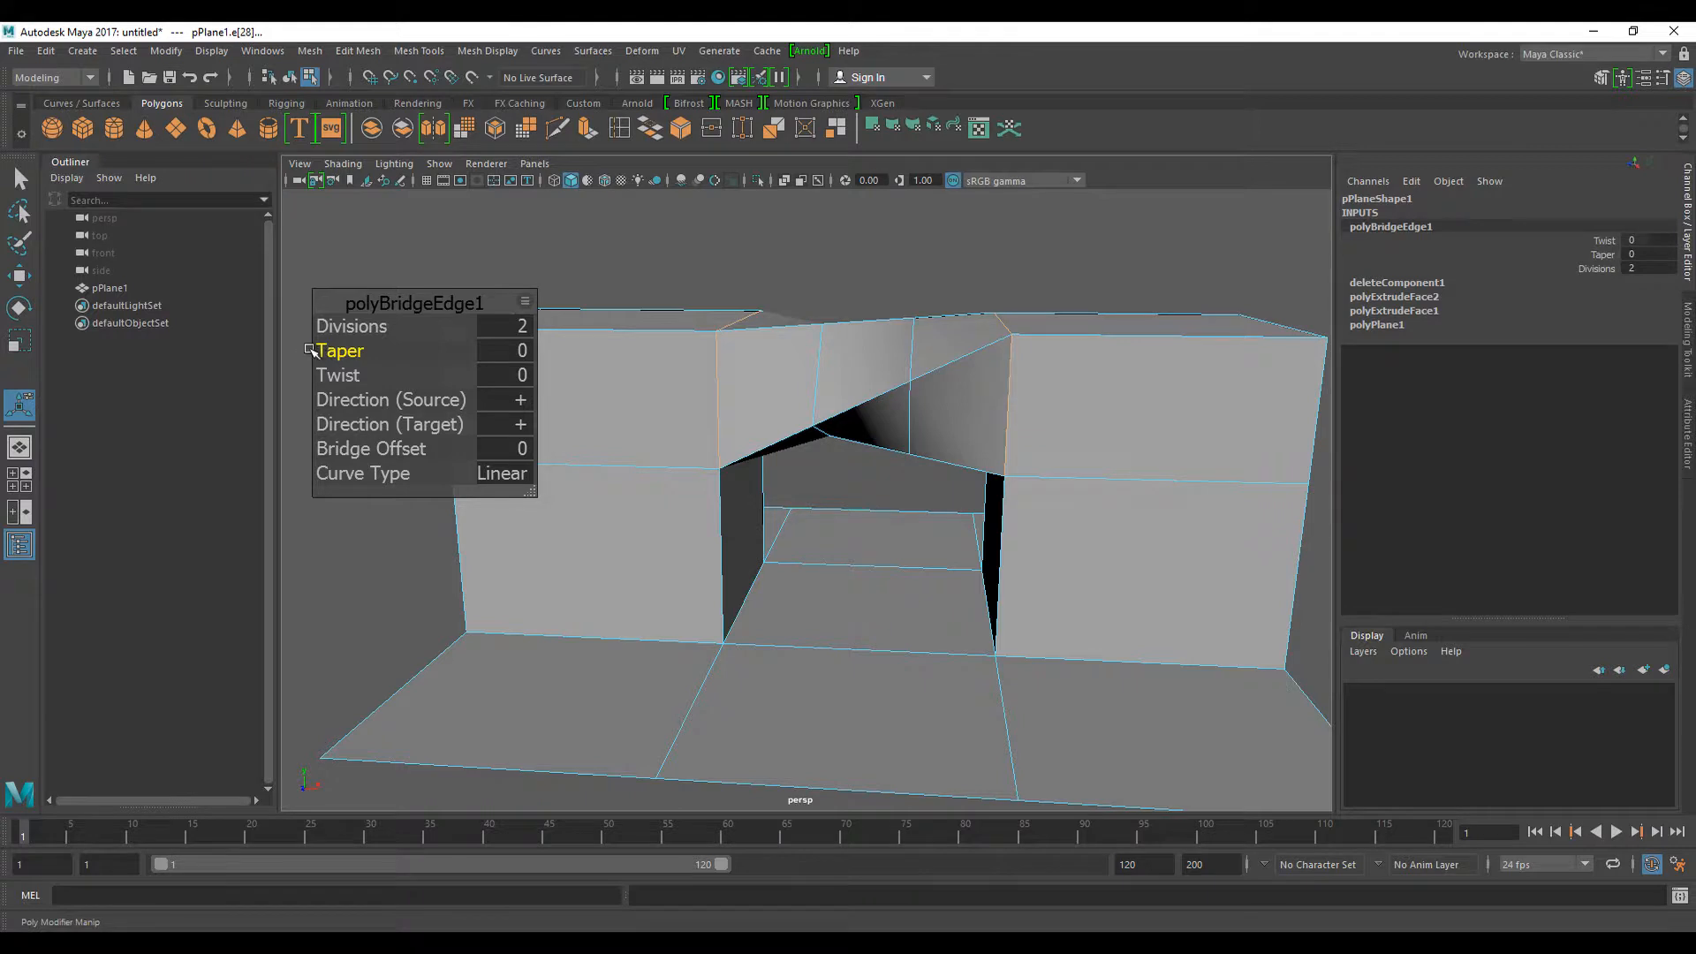
left_click_drag(328, 345, 343, 327)
left_click_drag(636, 500, 628, 496, "alt")
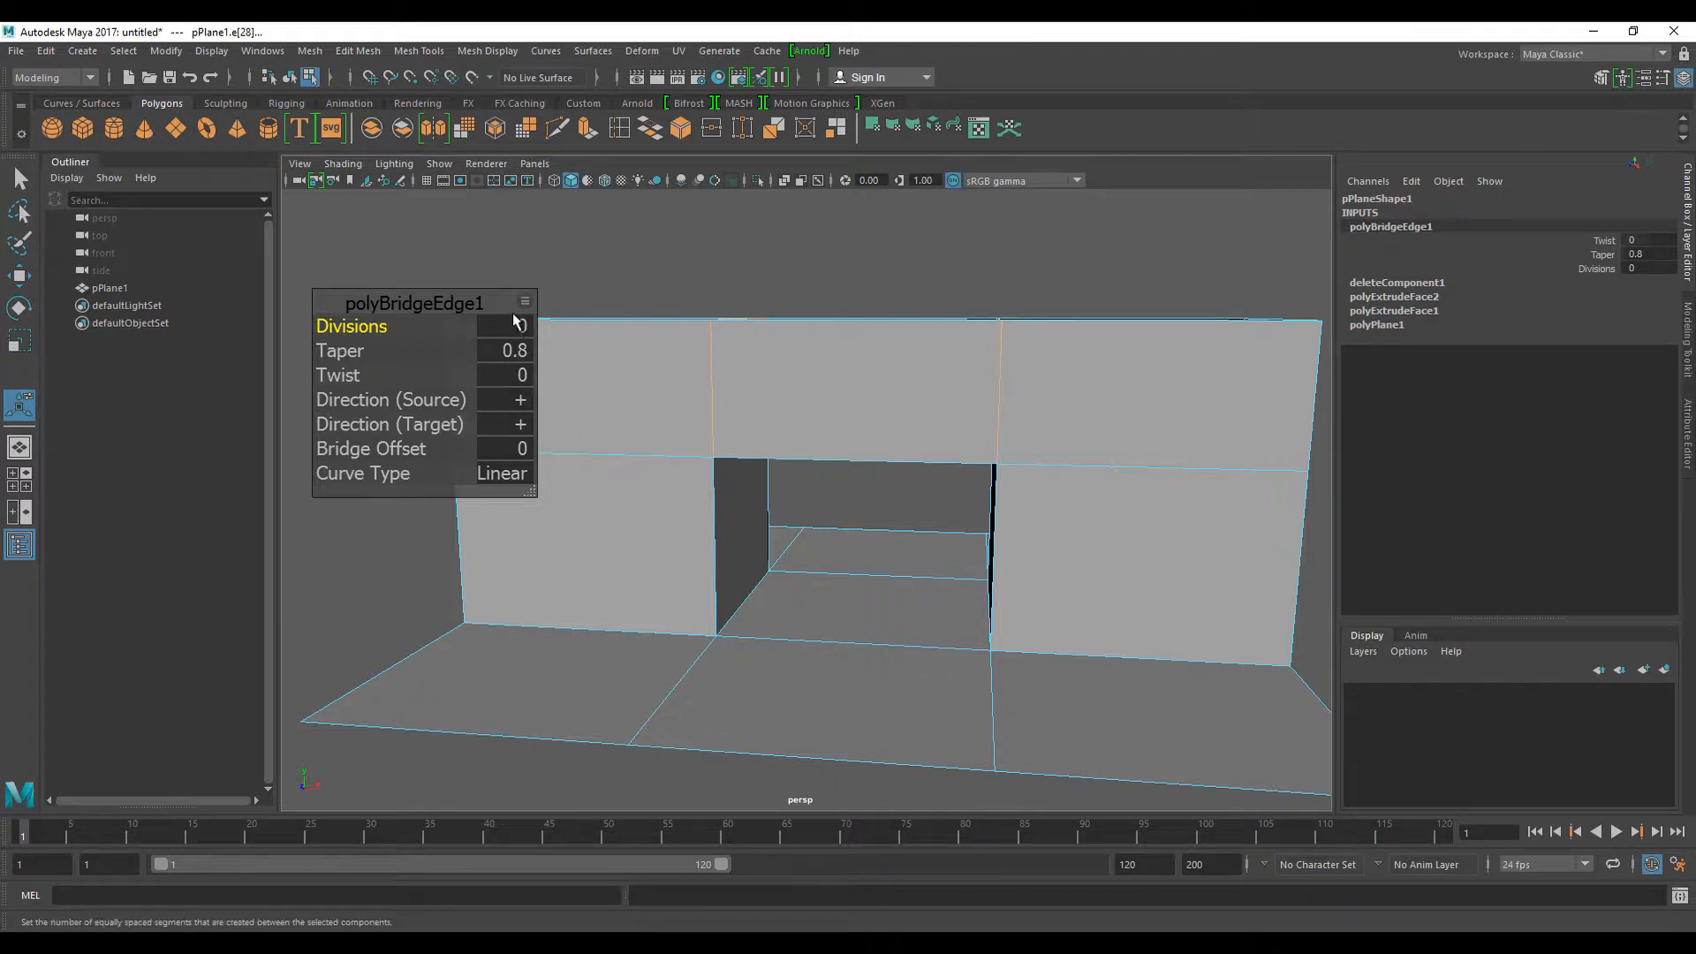
left_click(526, 260)
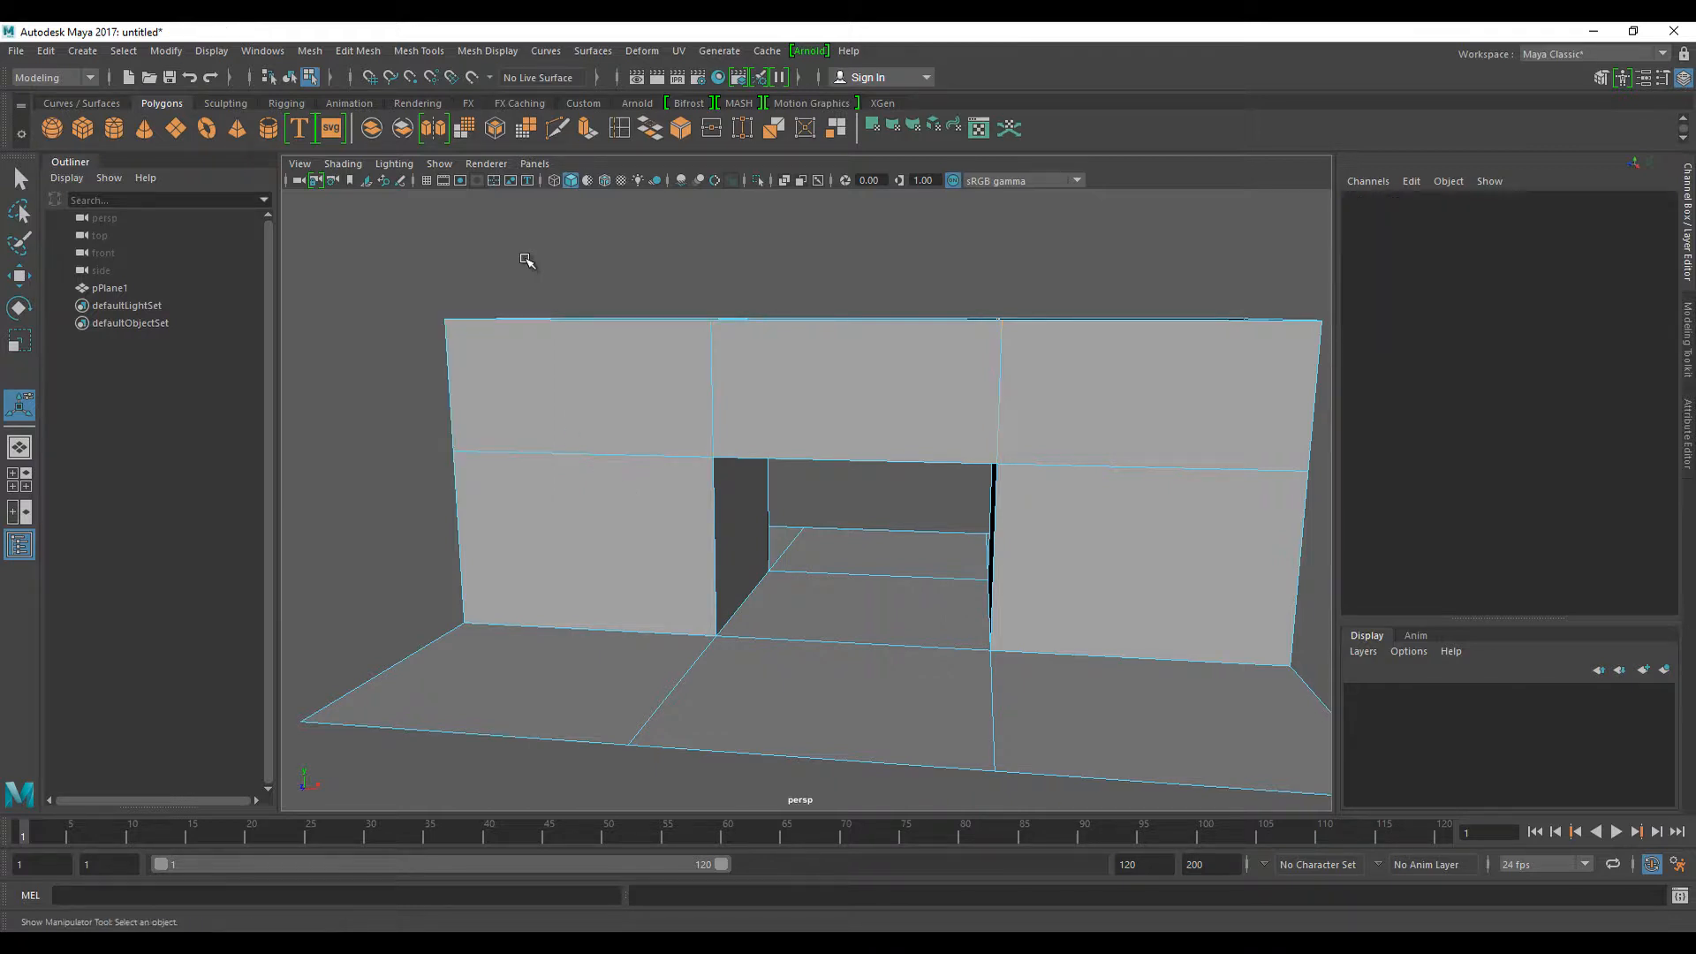
left_click(611, 366)
left_click_drag(613, 453, 693, 462, "alt")
middle_click_drag(692, 462, 1012, 585, "alt")
left_click_drag(917, 561, 887, 563, "alt")
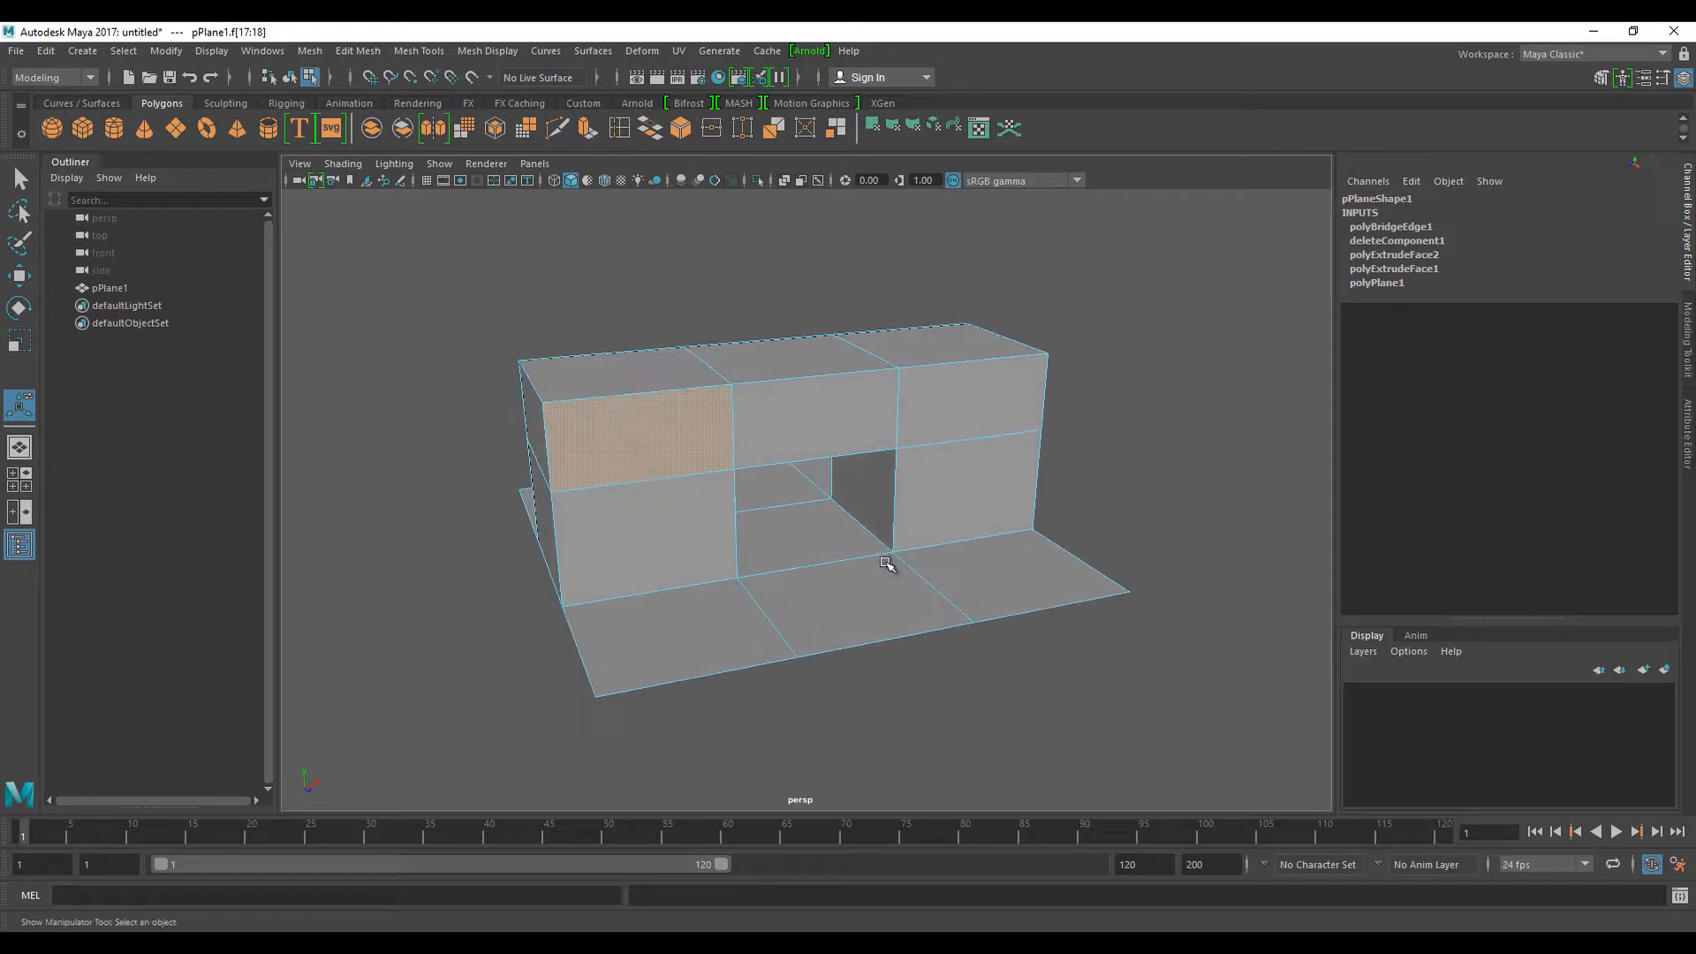
left_click(734, 315)
- Extrude the two outer front border edges of the plane outward twice, leaving the middle one in place, and clear the selection
middle_click_drag(954, 648, 947, 645, "alt")
left_click_drag(947, 645, 1065, 625, "alt")
middle_click_drag(1065, 626, 1034, 628, "alt")
scroll(1034, 628, "up", 3)
right_click_drag(959, 475, 955, 399)
left_click(970, 482)
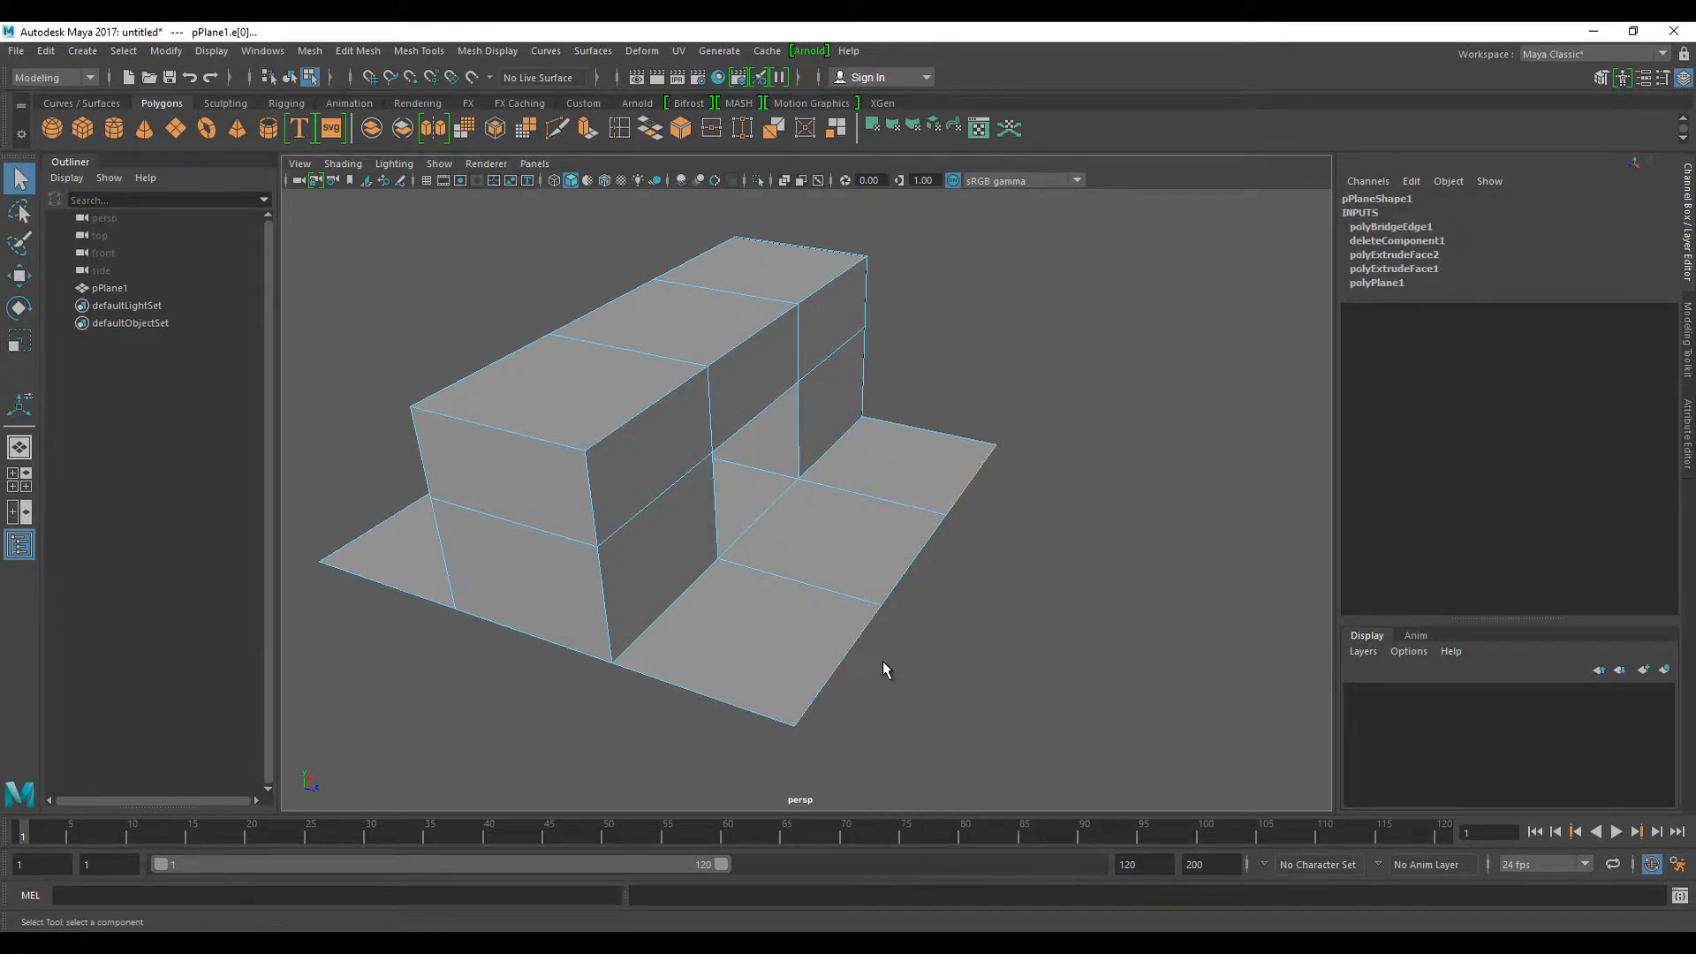
left_click_drag(882, 660, 915, 654, "alt")
left_click_drag(1123, 688, 958, 664, "alt")
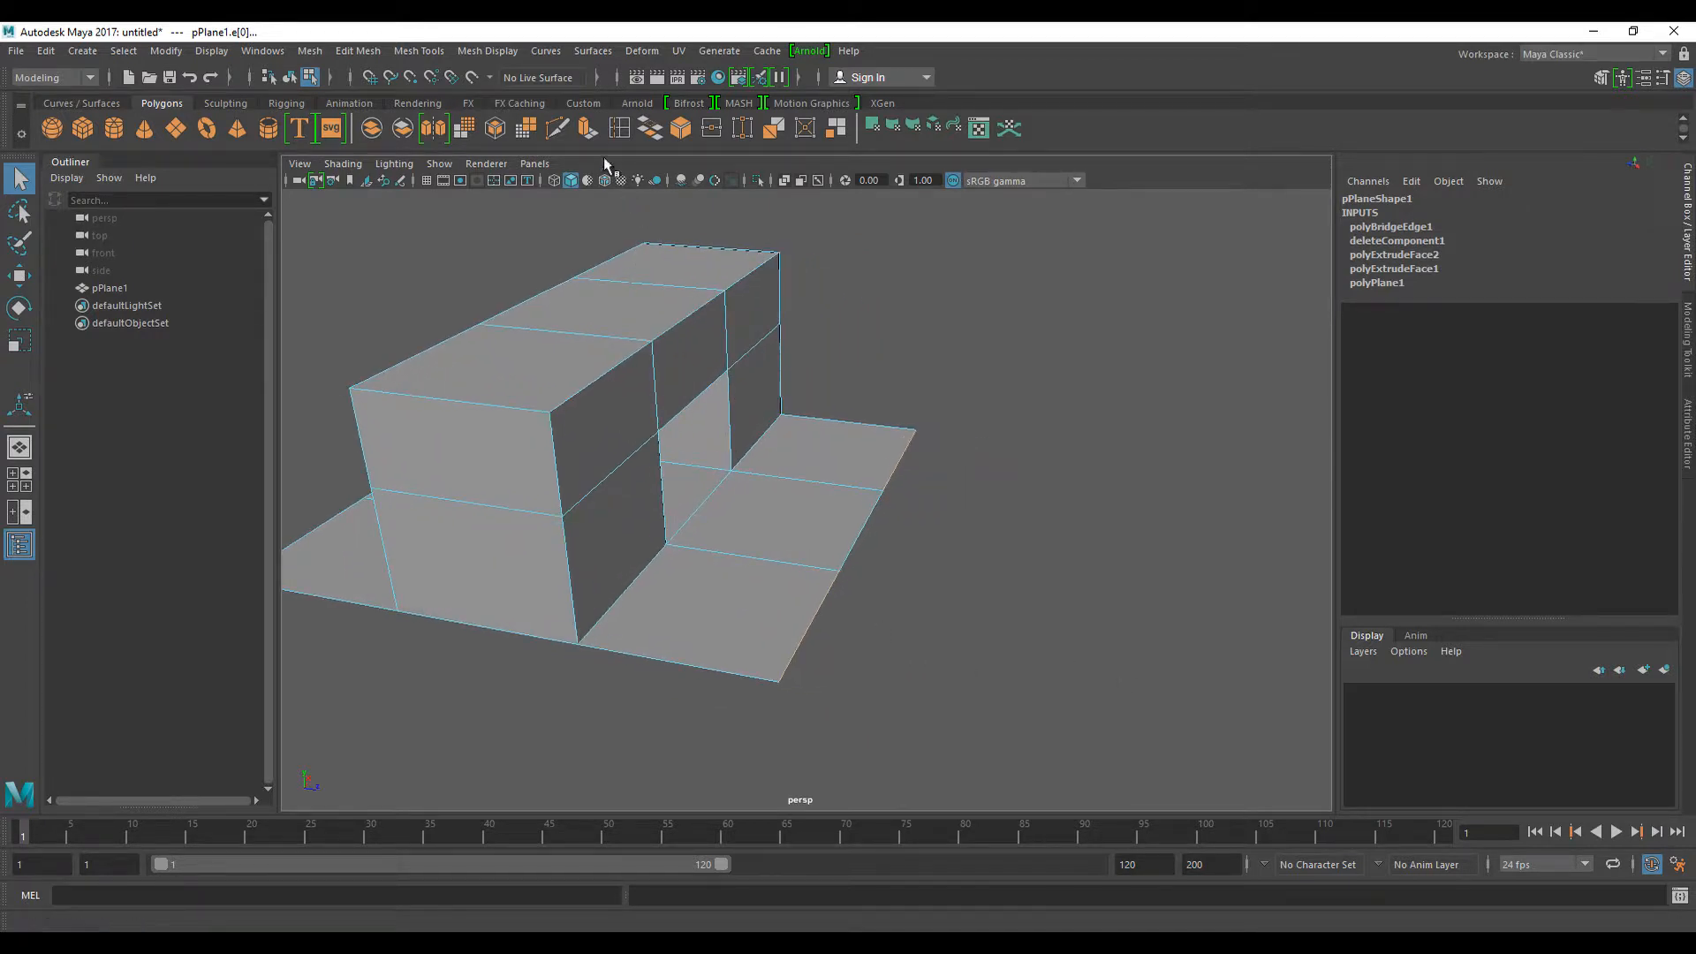
left_click(589, 130)
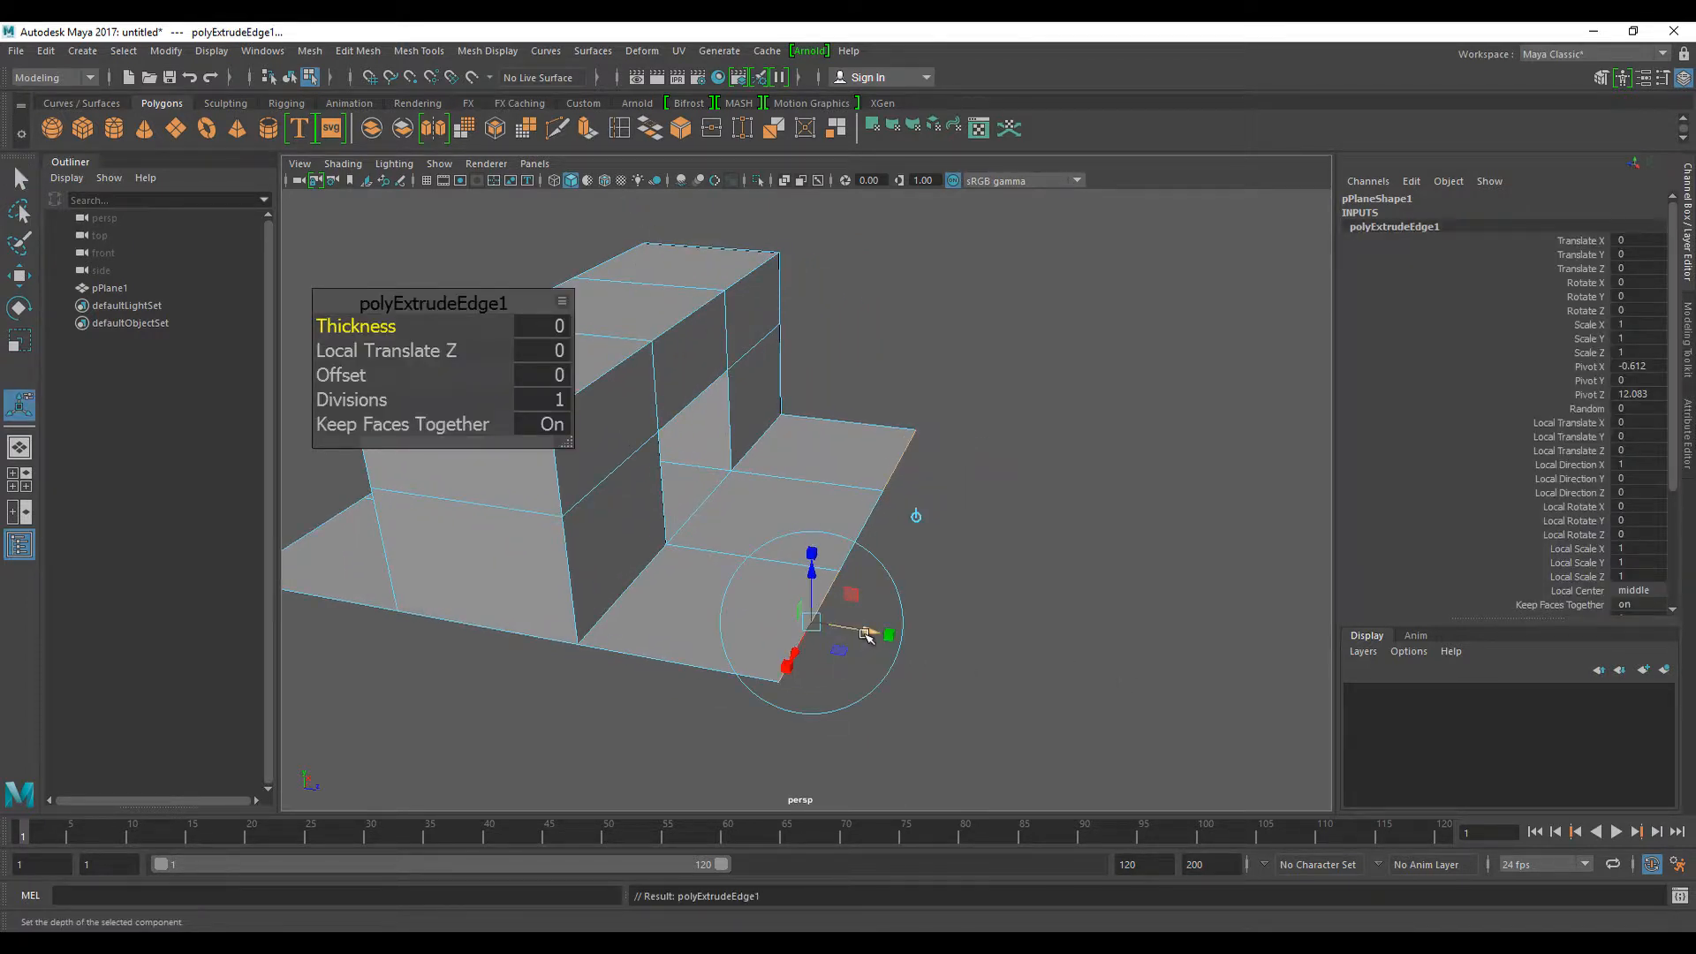
left_click_drag(875, 635, 1160, 688)
key("ctrl+e")
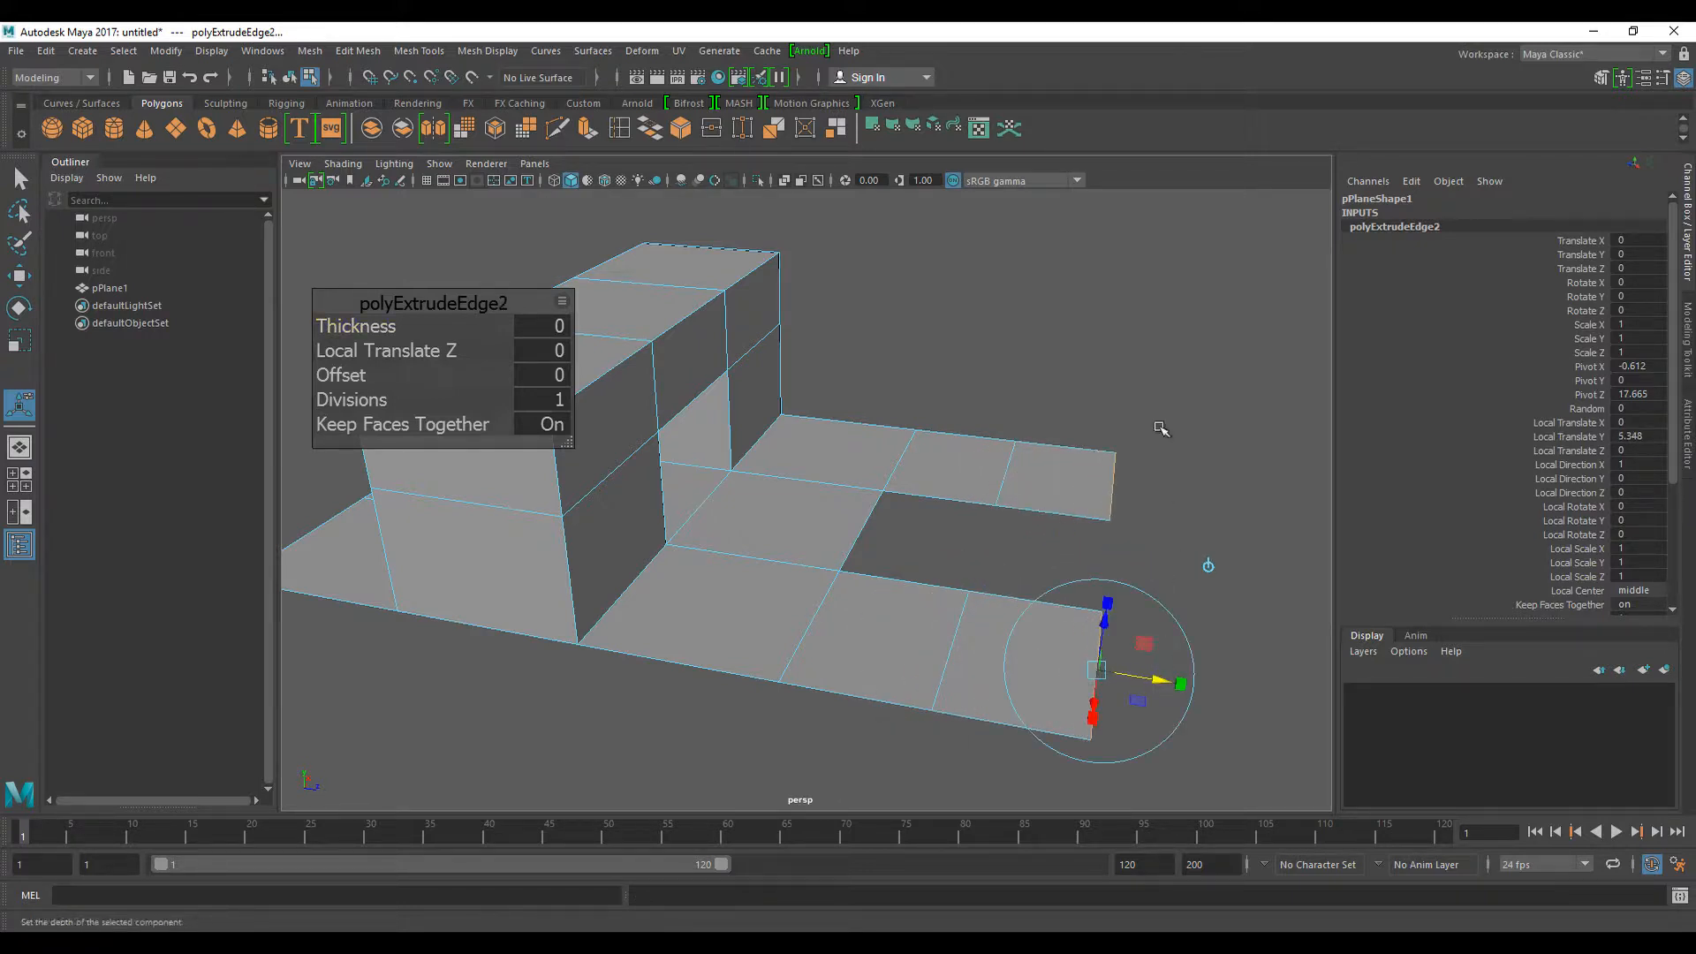
left_click(1157, 375)
- Select the facing inner edges of the two strips' first segments beside the plane and bridge them
left_click_drag(1147, 415, 909, 530, "alt")
left_click(905, 533)
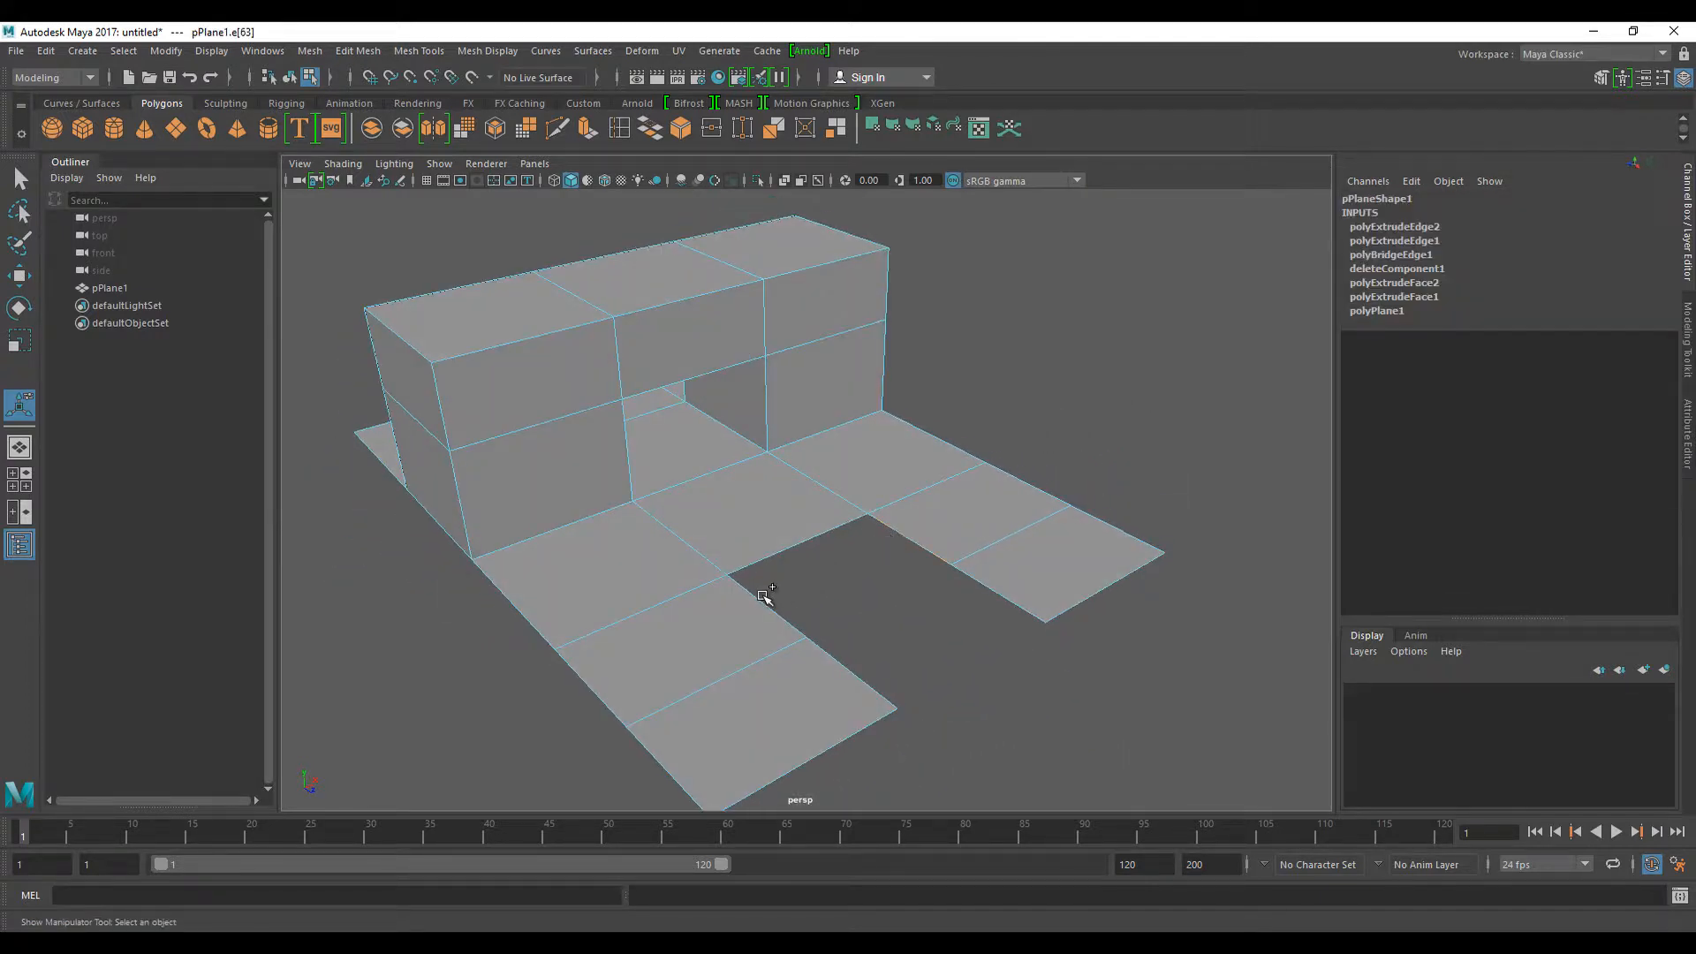
left_click(763, 602, "shift")
left_click_drag(822, 579, 798, 579, "alt")
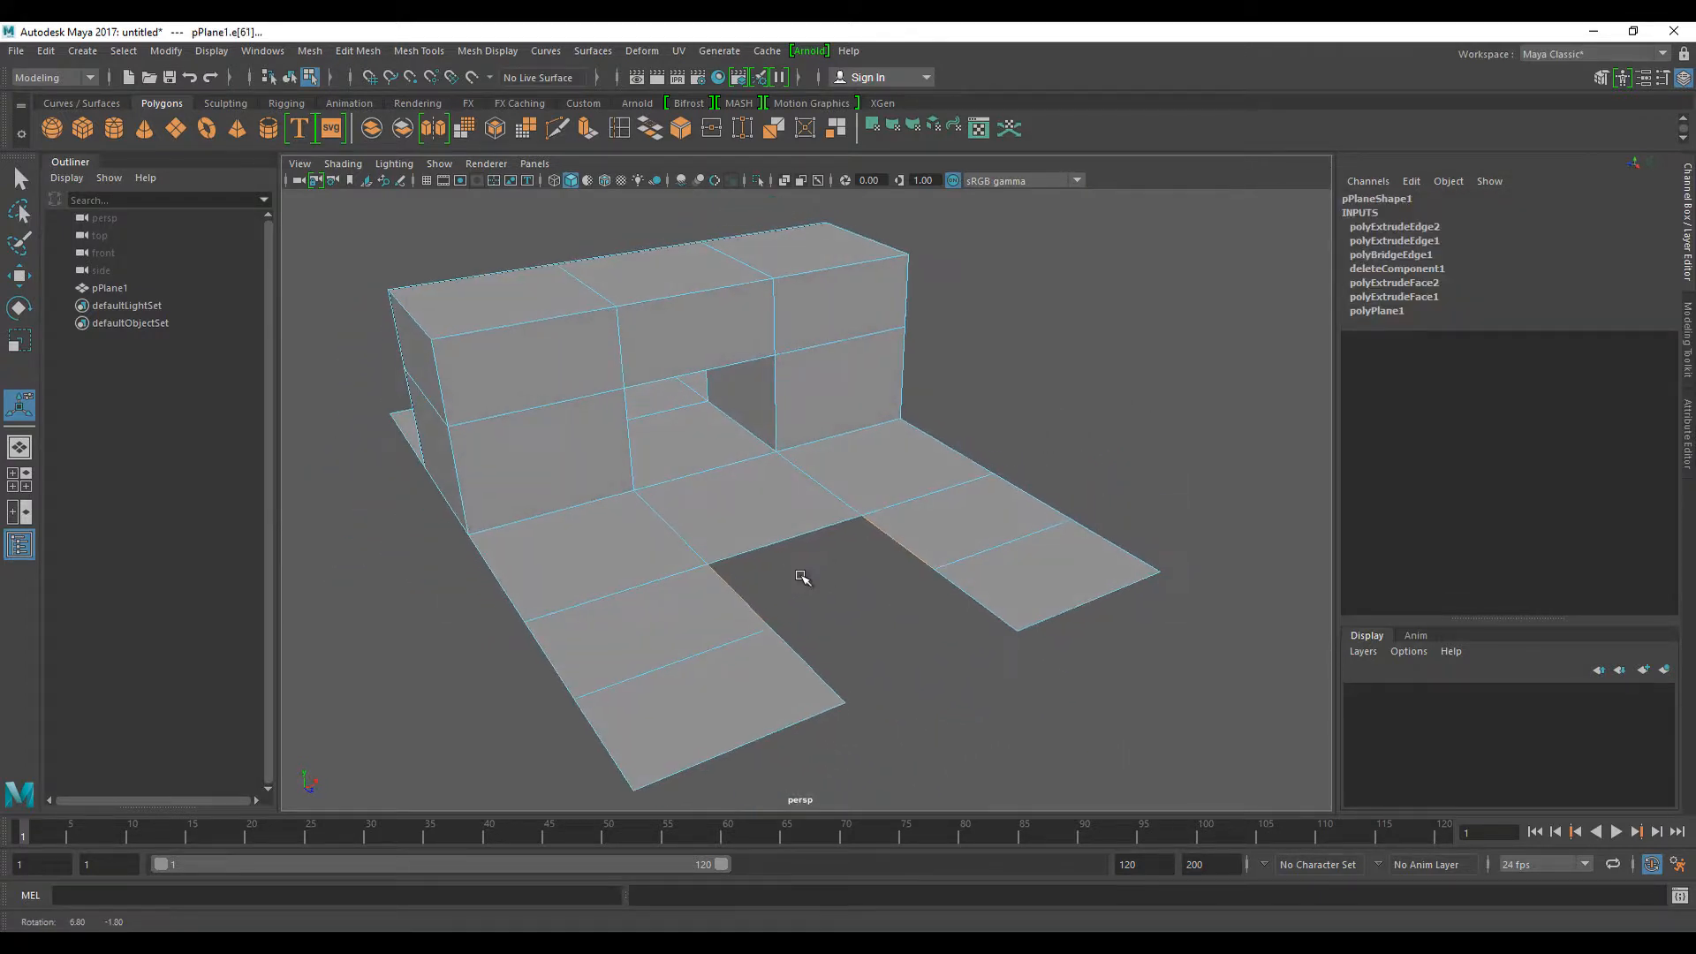
left_click_drag(675, 230, 757, 362, "alt")
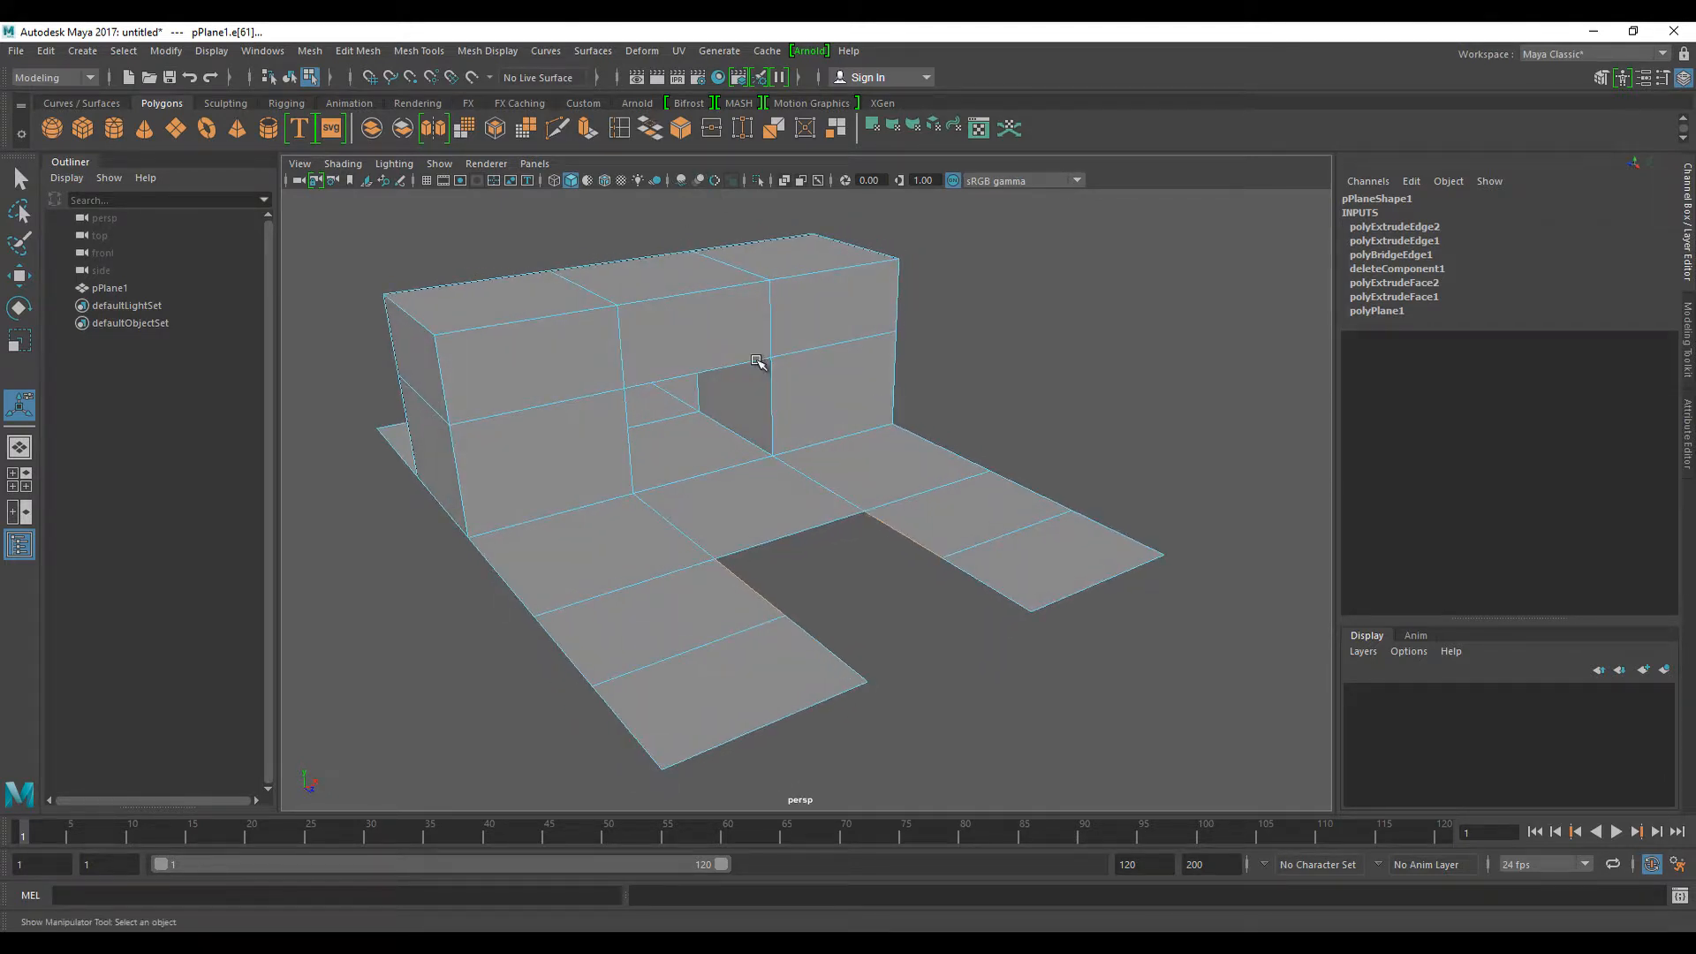
left_click(651, 132)
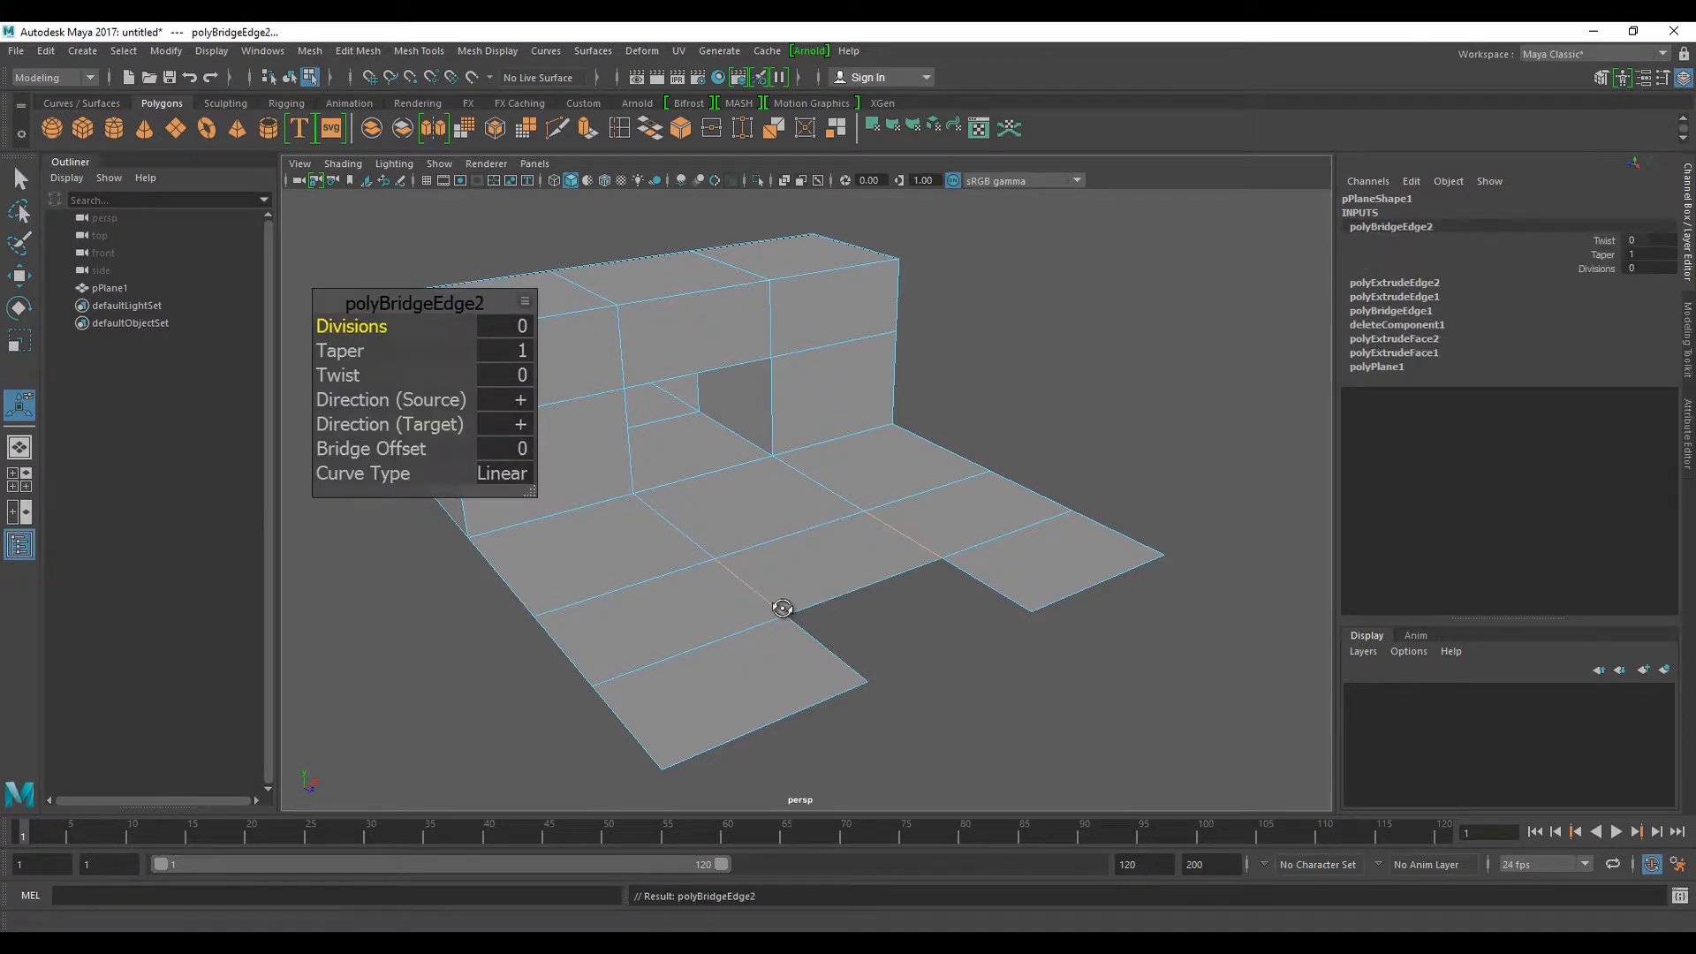
- Bridge the facing inner edges of the strips' outer segments to close the remaining gap in the floor, and clear the selection
left_click_drag(776, 609, 847, 605, "alt")
left_click(1016, 552)
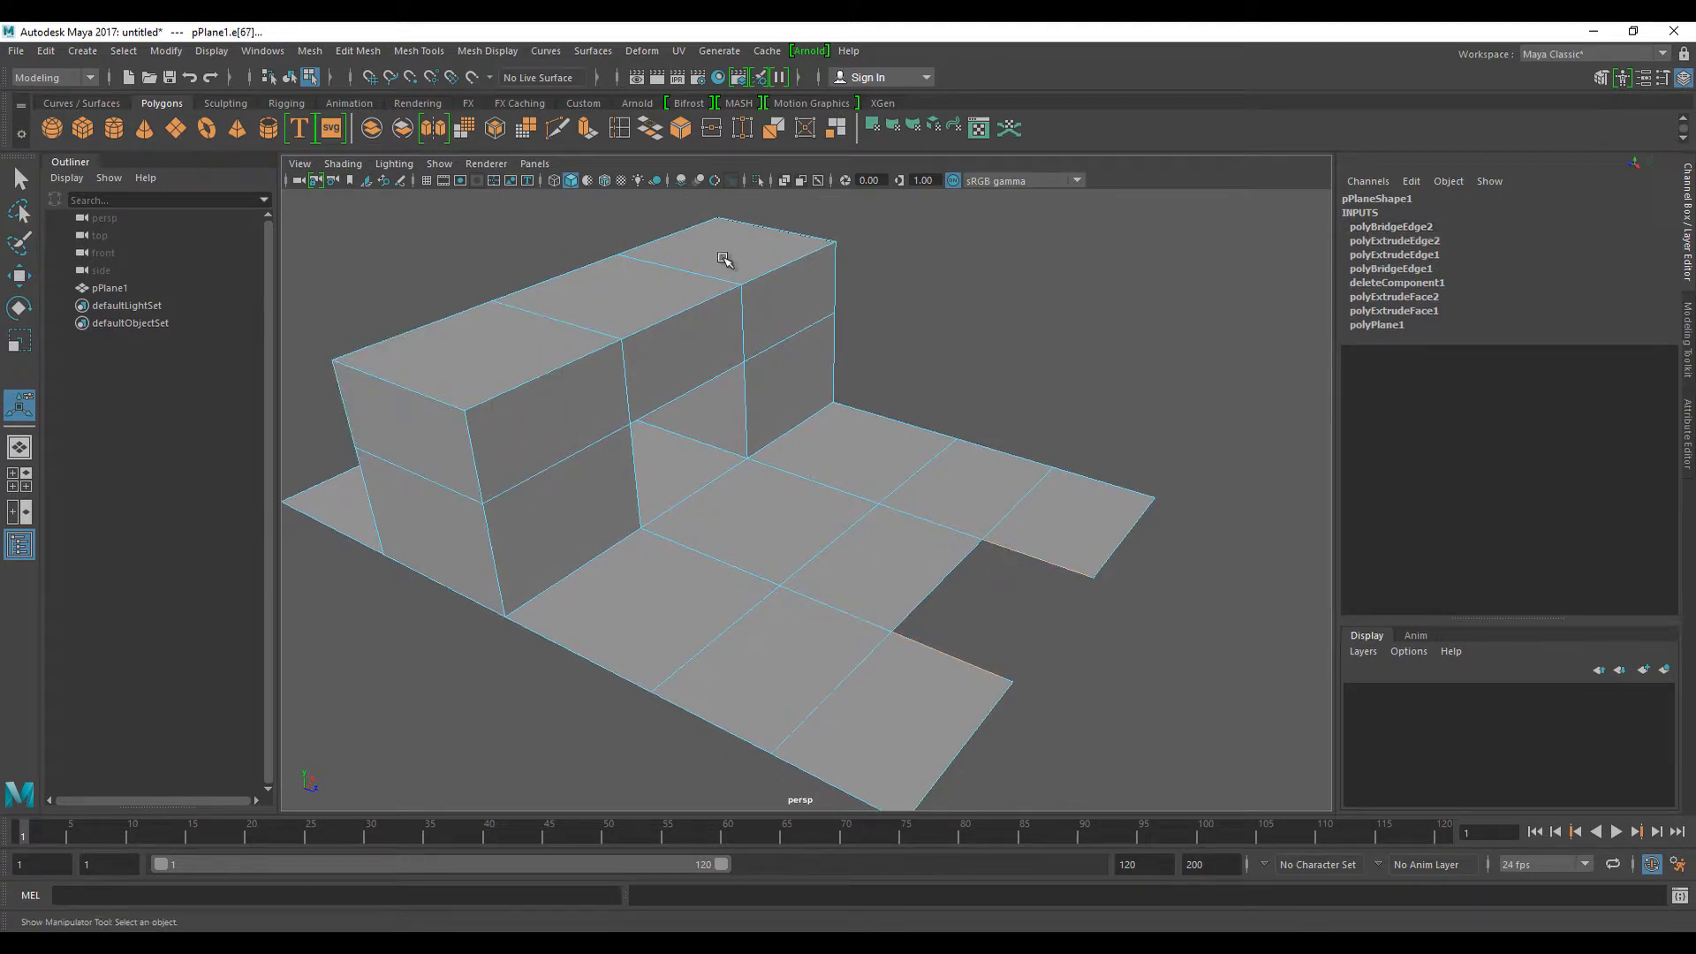
left_click(651, 131)
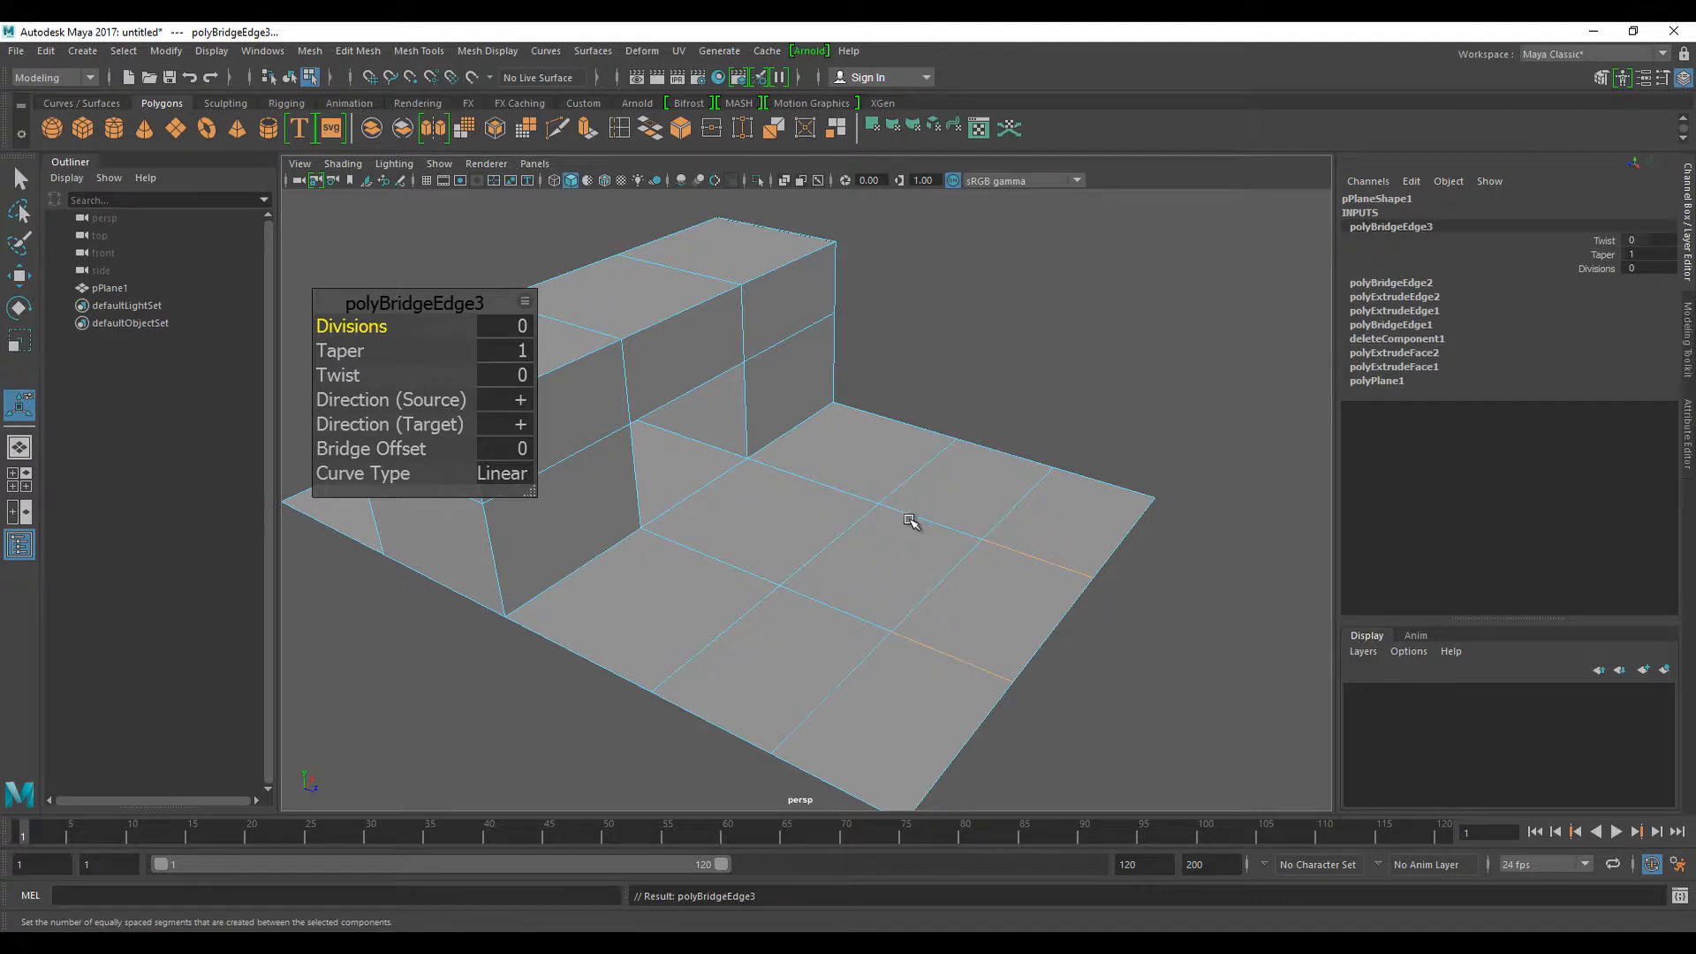
left_click_drag(953, 556, 925, 544, "alt")
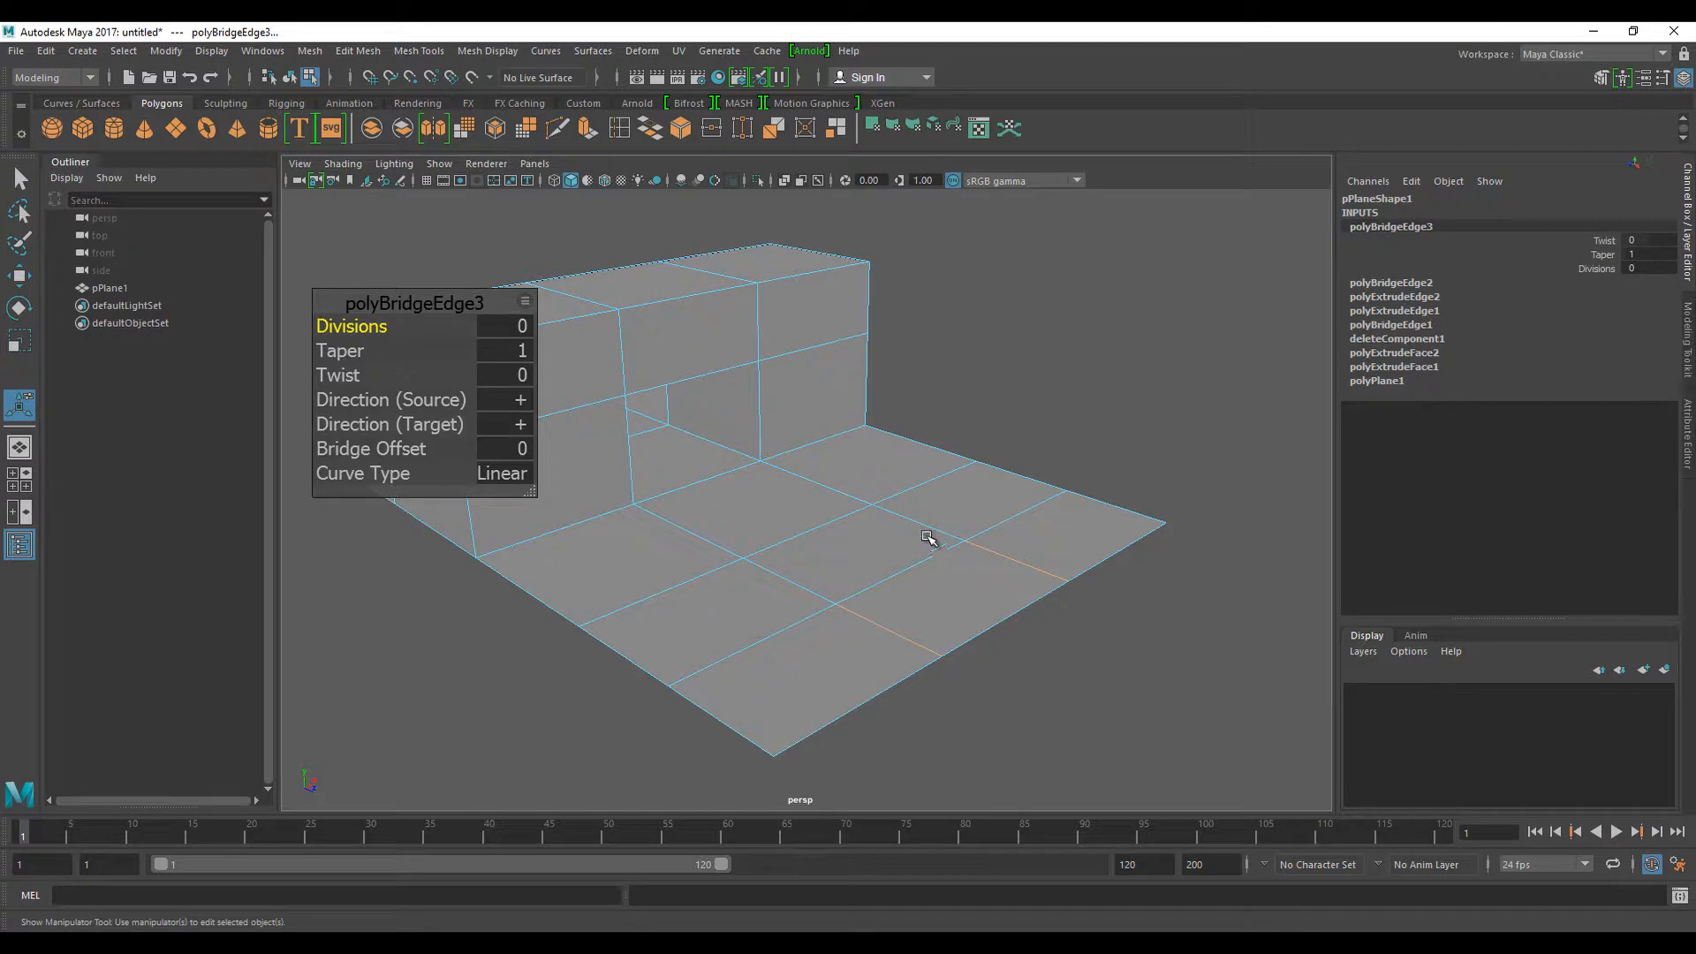
left_click_drag(810, 403, 868, 488, "alt")
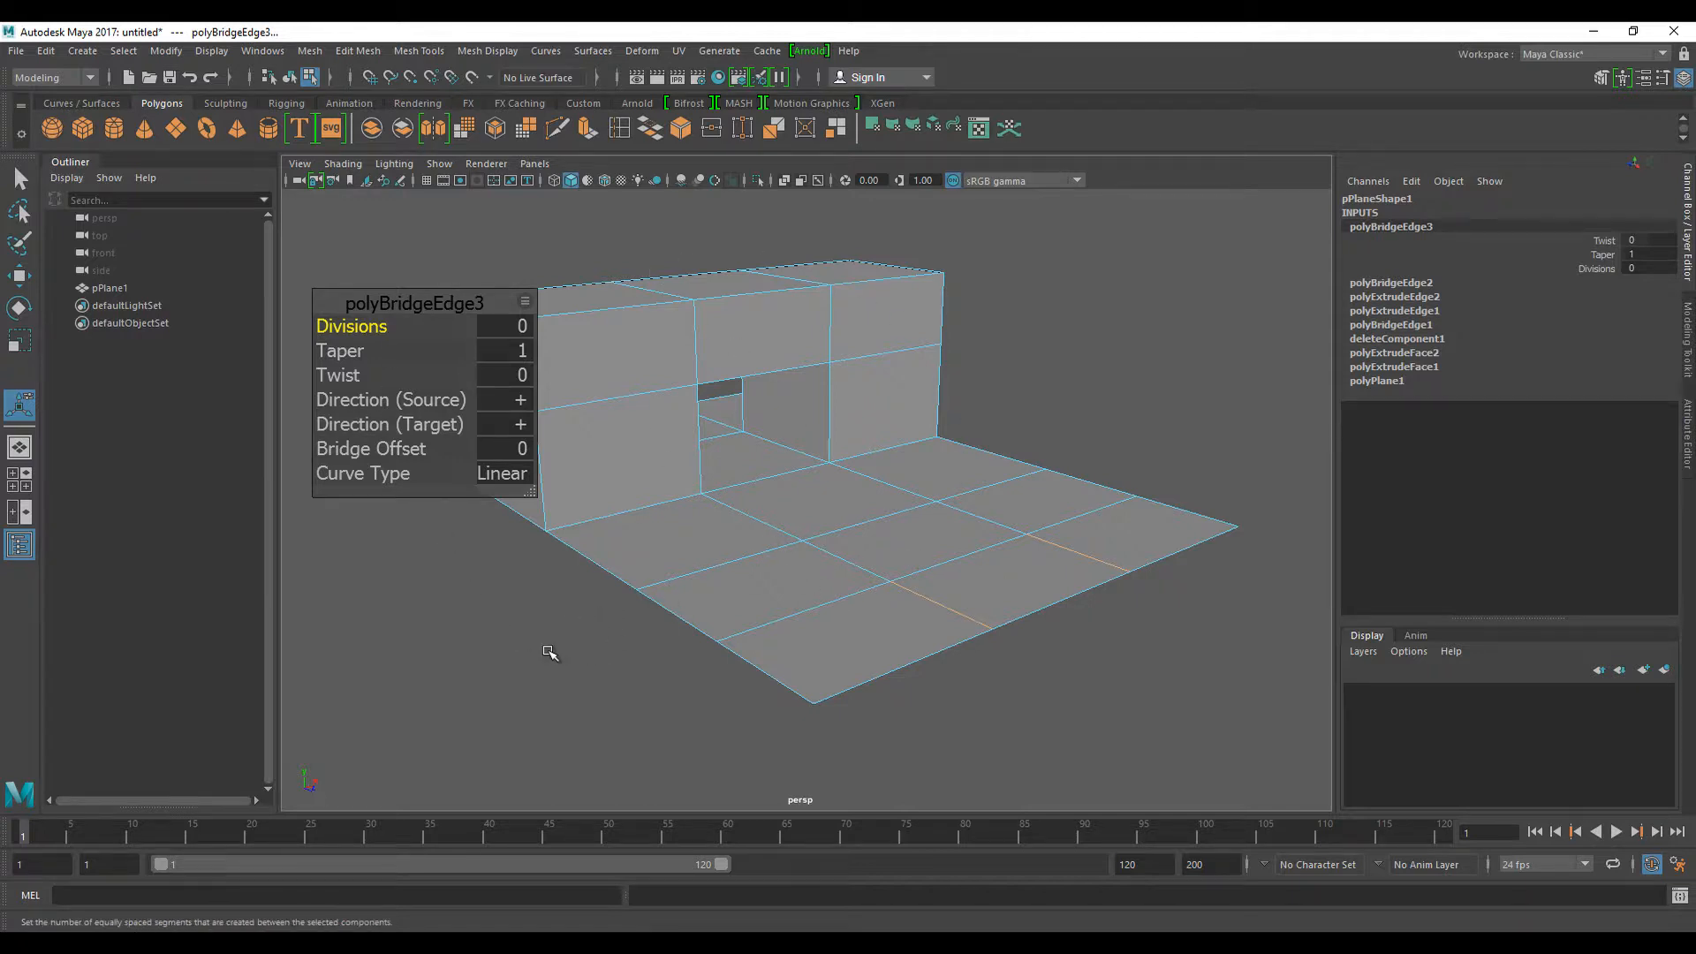
left_click(716, 680)
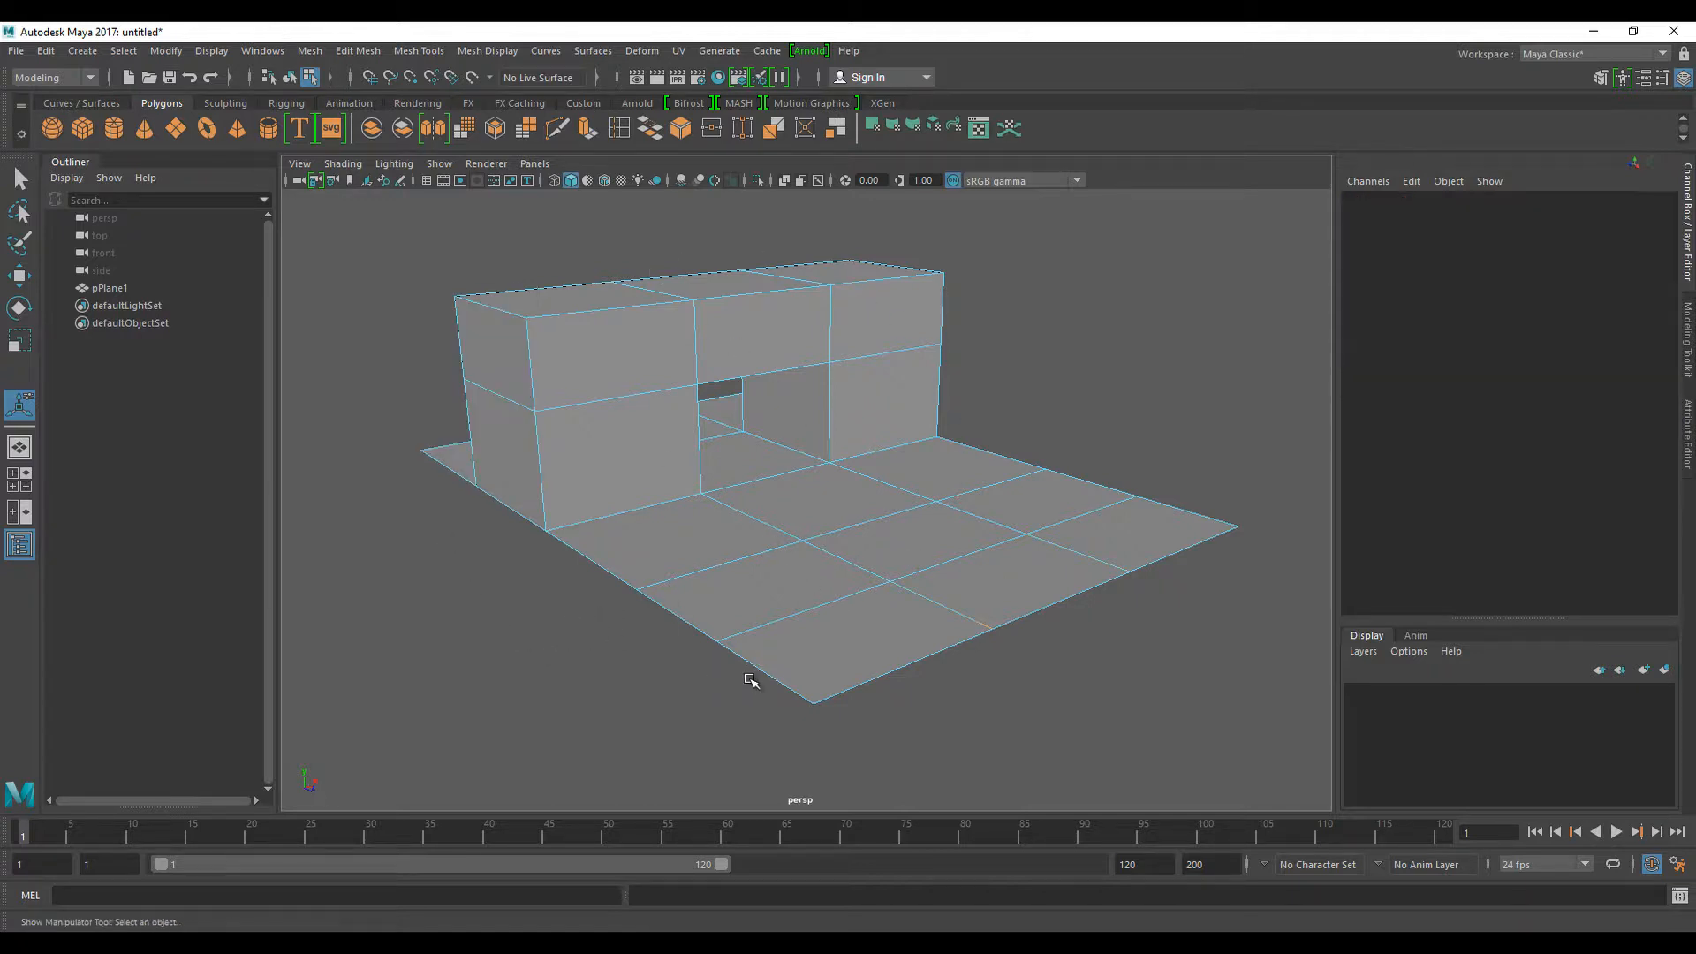
- Extrude the side border edges of the floor's two outermost corner faces upward twice to form two upright walls, and clear the selection
left_click(761, 681)
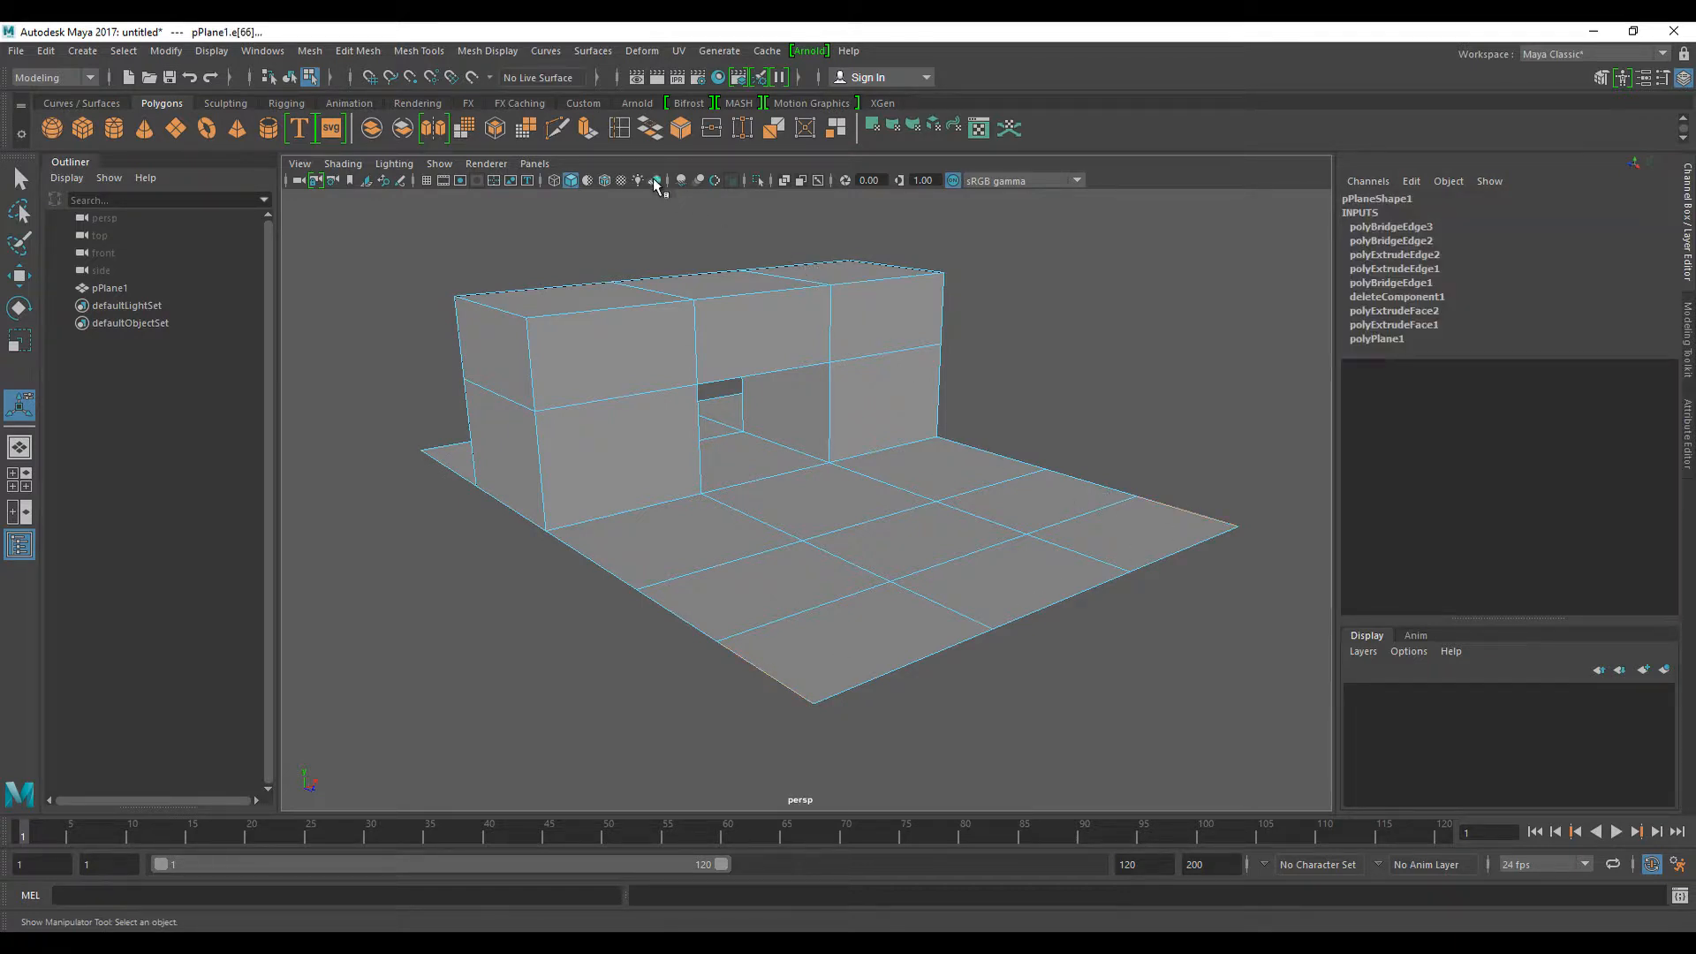
left_click(589, 132)
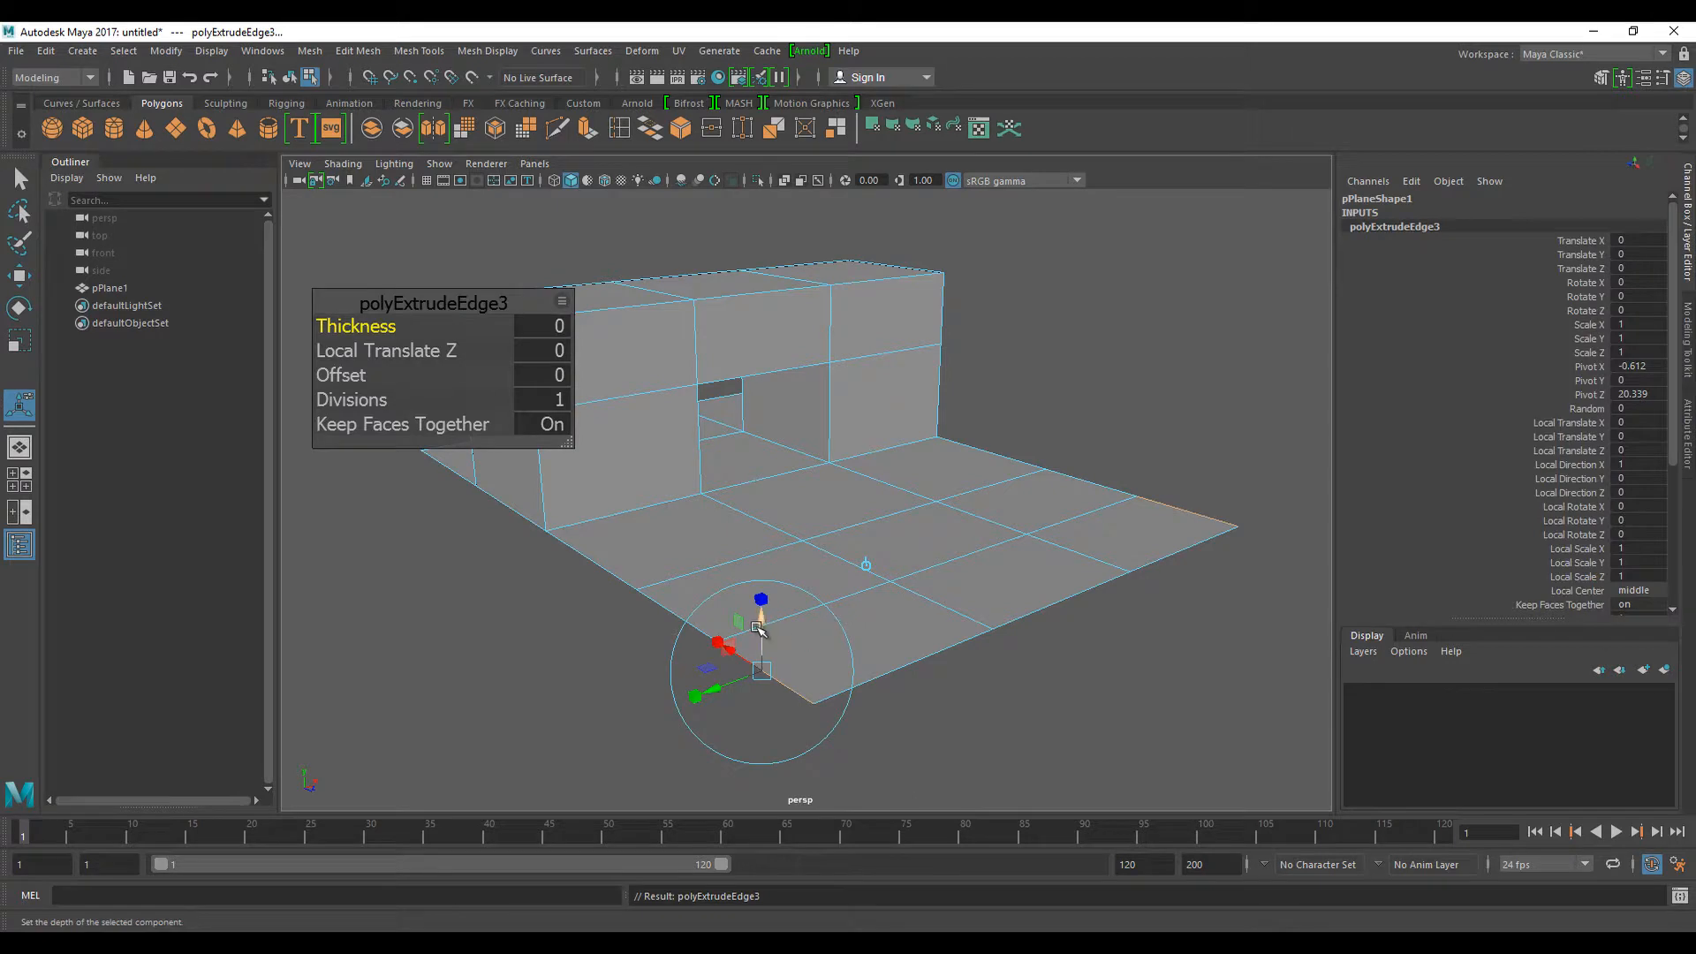
left_click_drag(758, 627, 760, 288)
key("ctrl+e")
left_click_drag(947, 459, 971, 460, "alt")
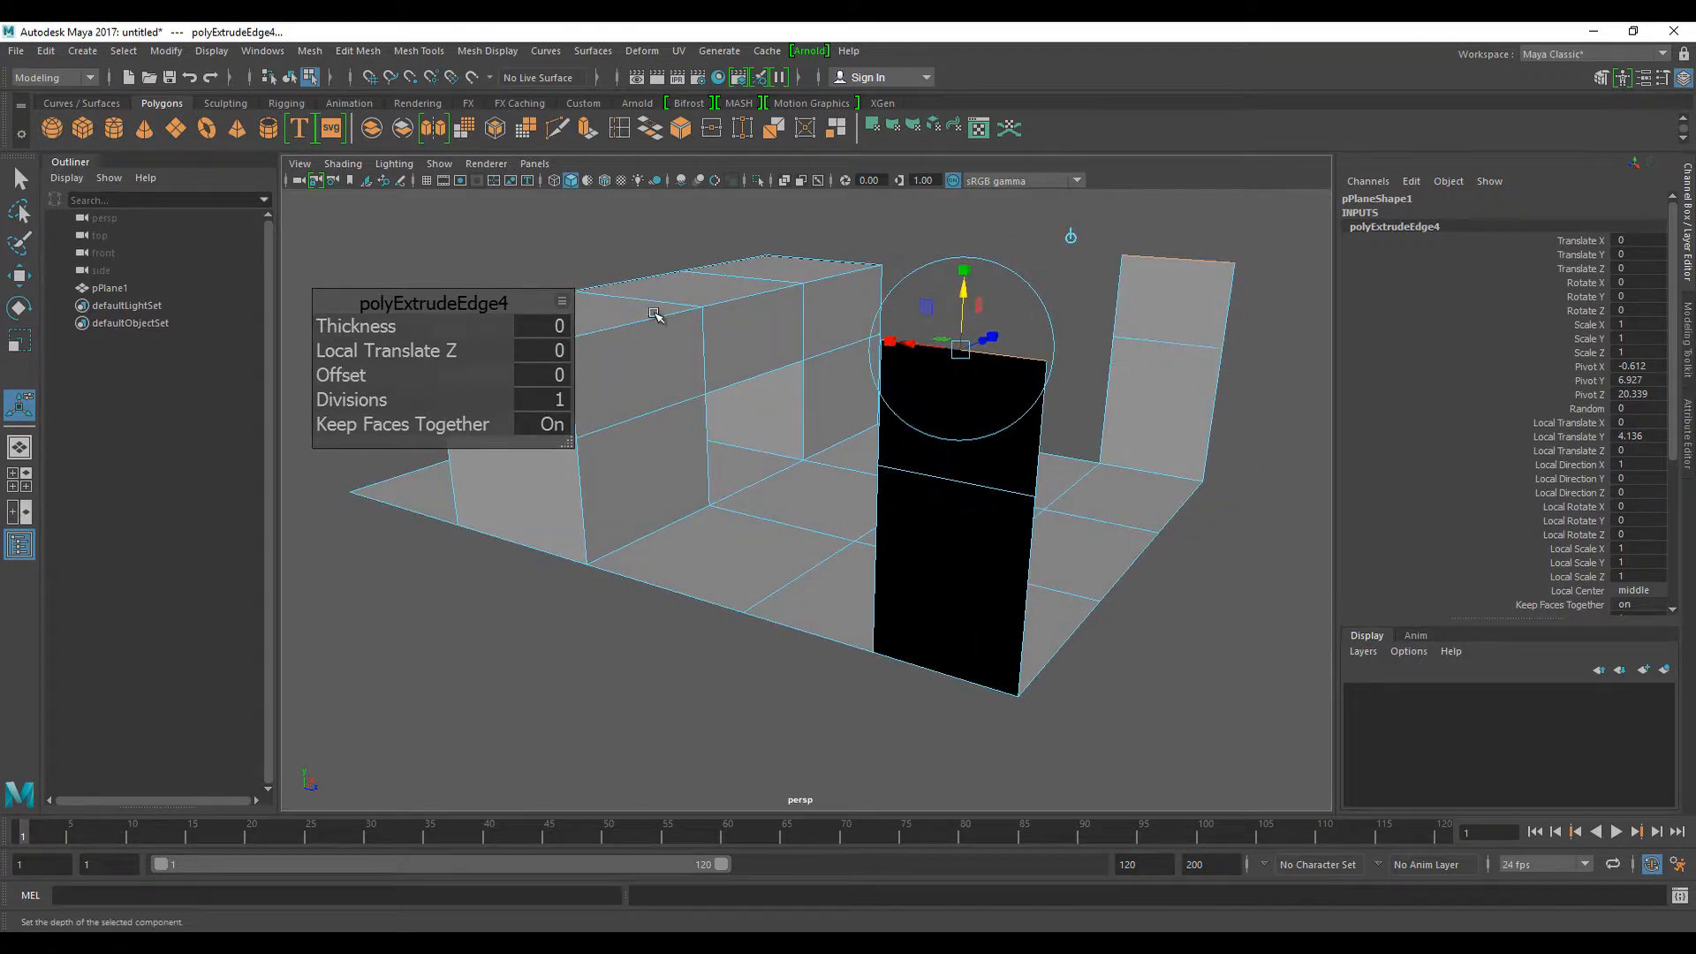
left_click(578, 256)
- Select the top edges of the two upright walls, bridge them across the floor, and clear the selection
left_click_drag(994, 624, 990, 421, "alt")
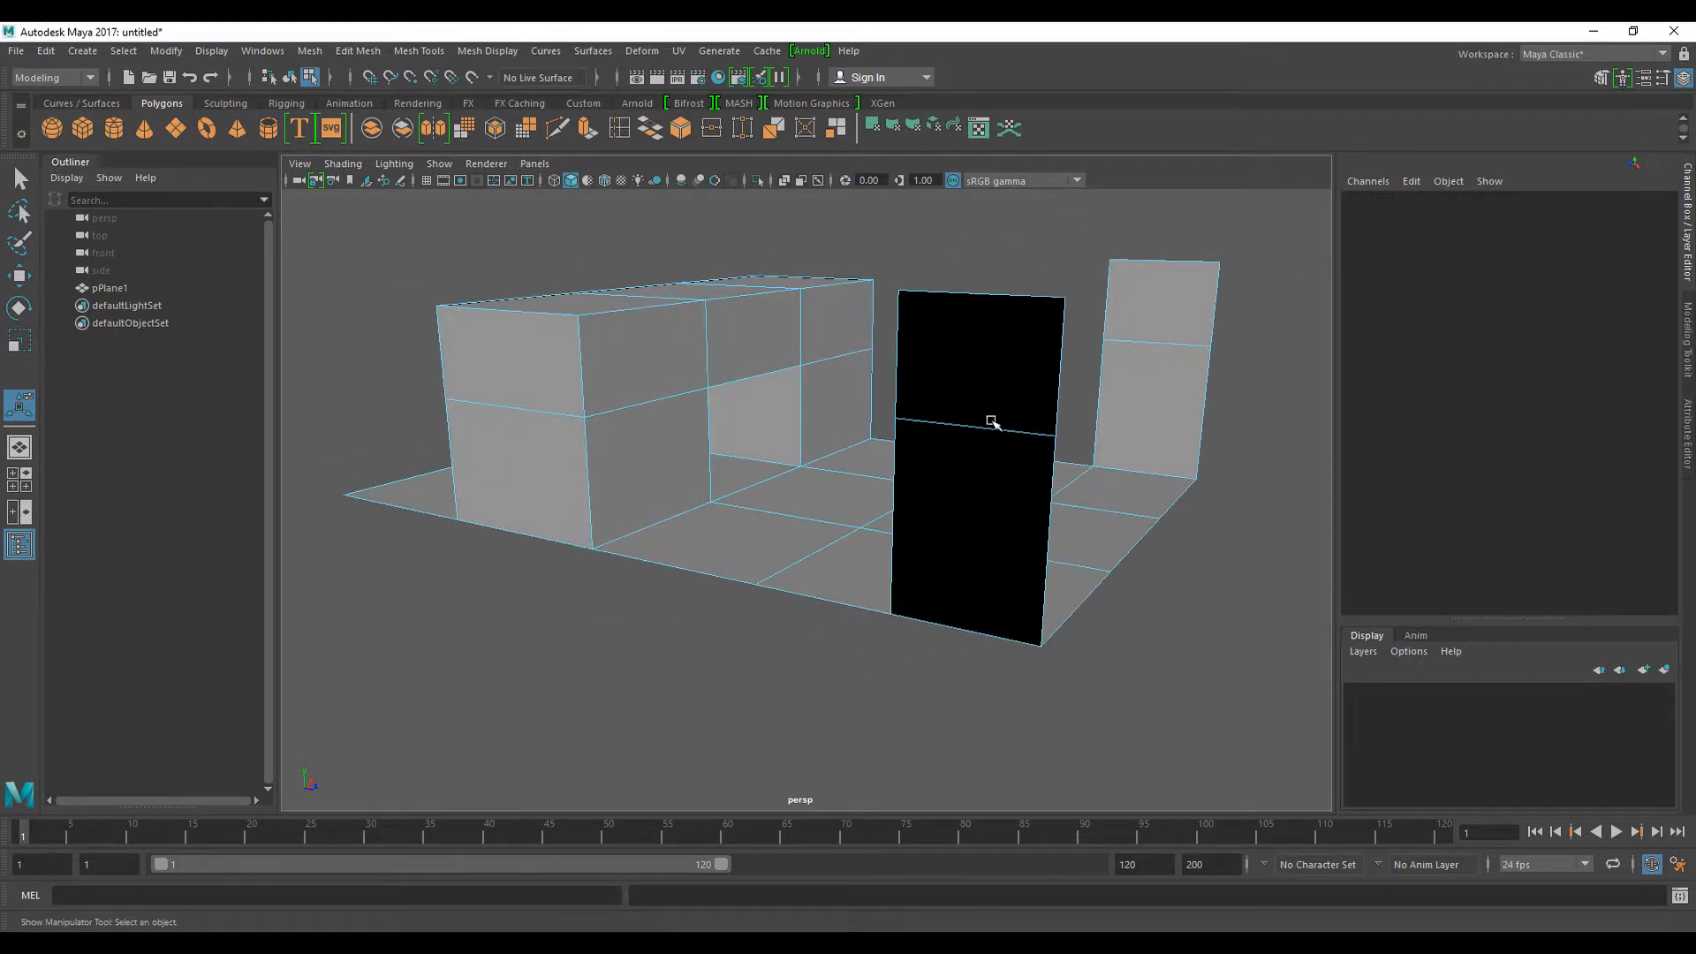
left_click_drag(978, 509, 909, 618, "alt")
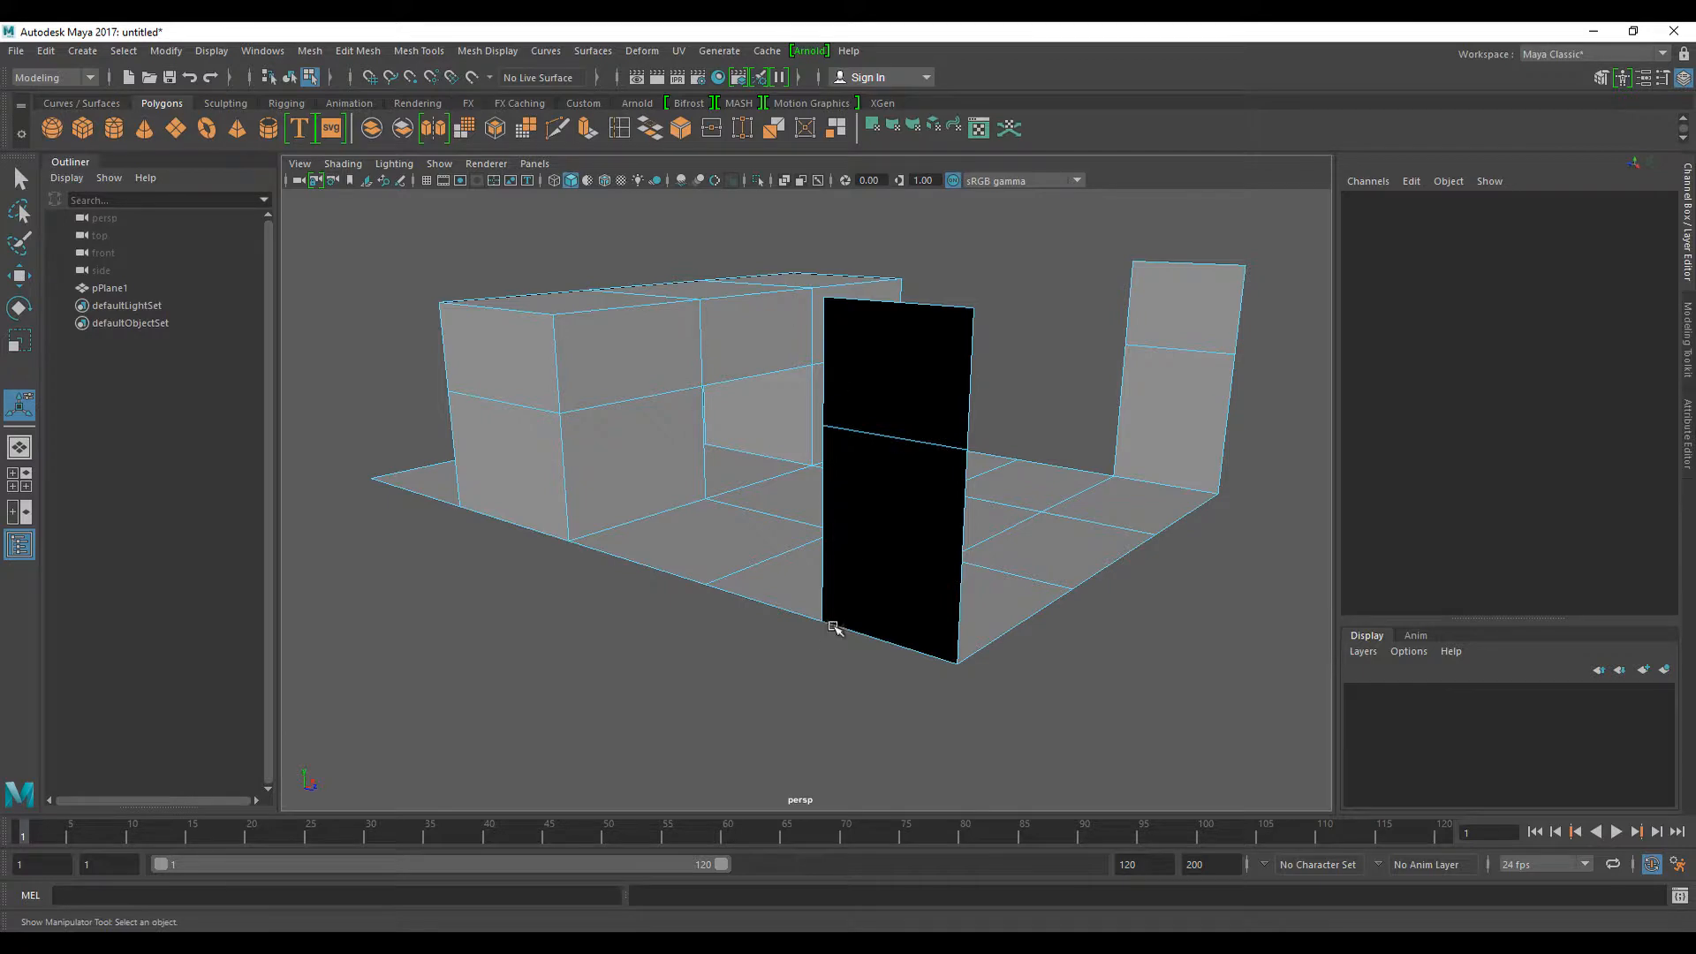
left_click_drag(834, 668, 910, 541, "alt")
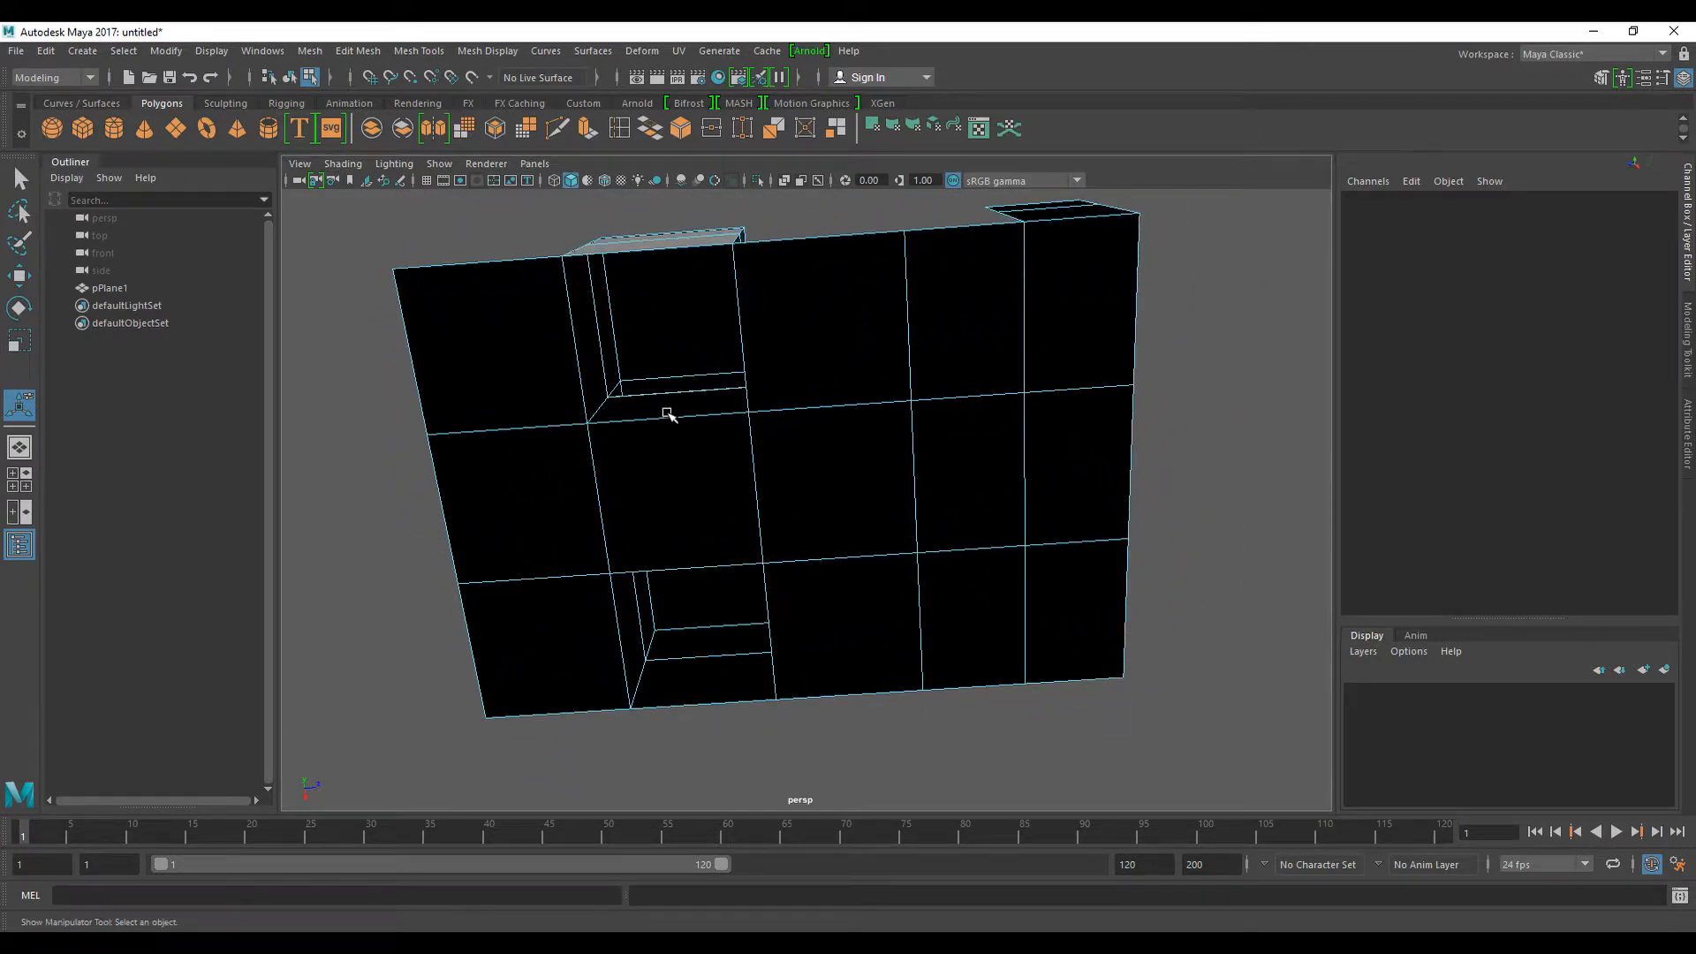
left_click_drag(976, 367, 863, 549, "alt")
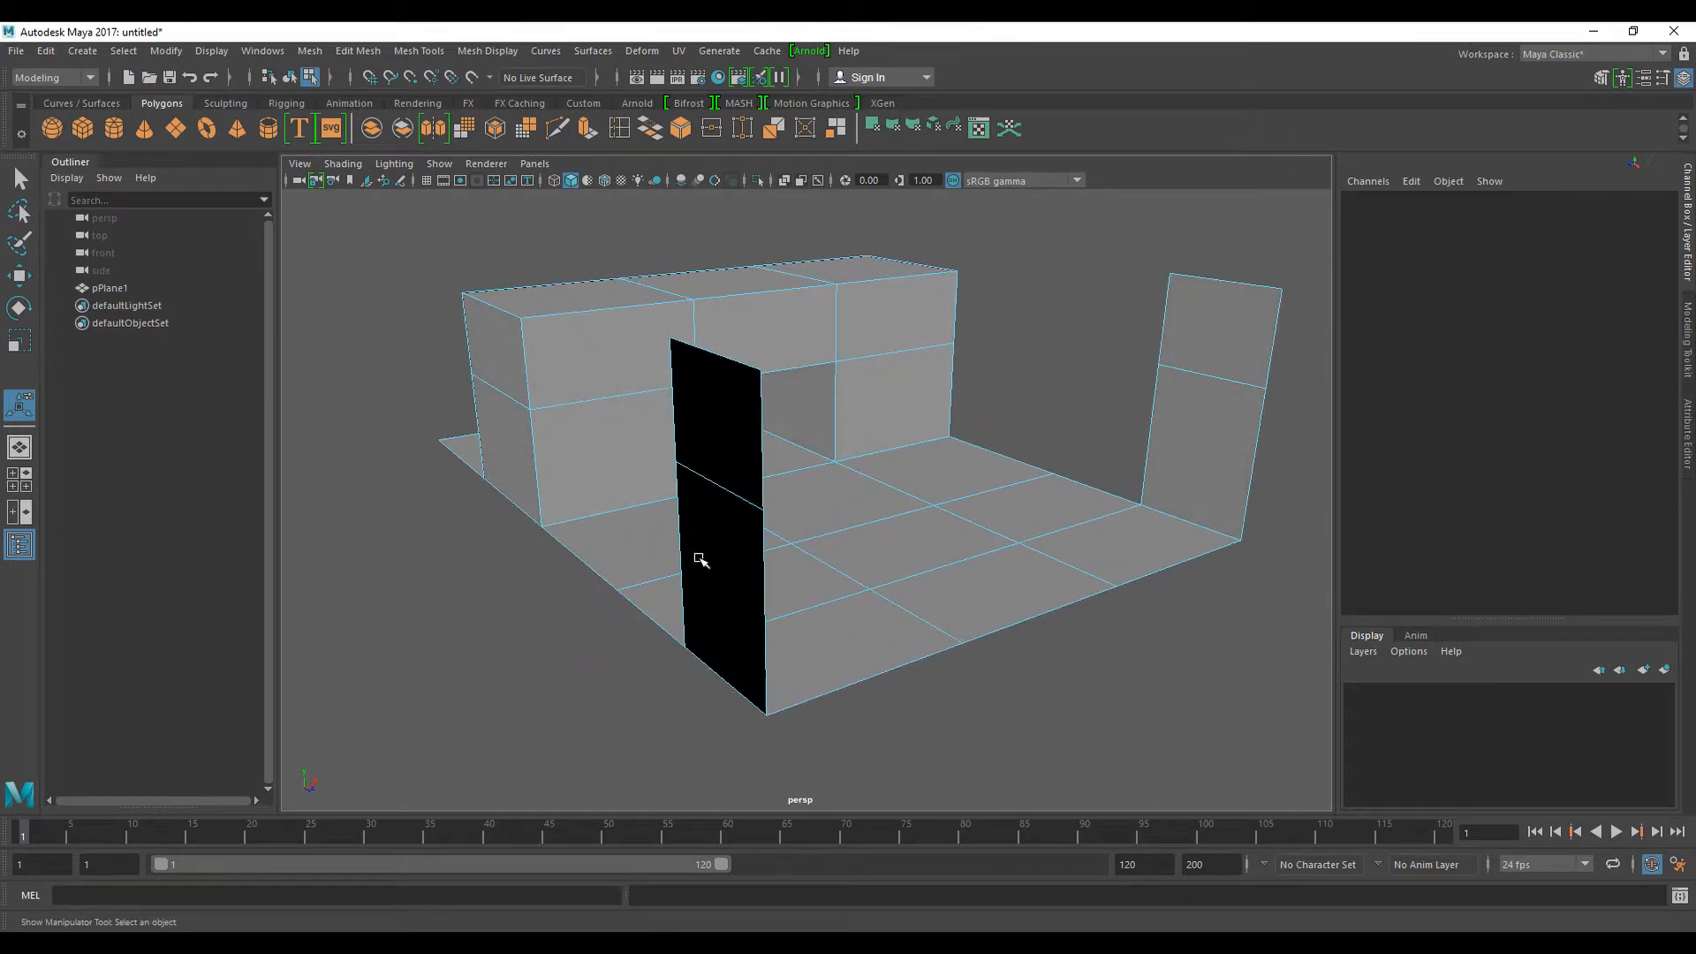
mouse_move(928, 537)
left_mouse_down("alt")
mouse_move(901, 542)
mouse_move(942, 538)
left_mouse_up("alt")
left_click(1211, 284)
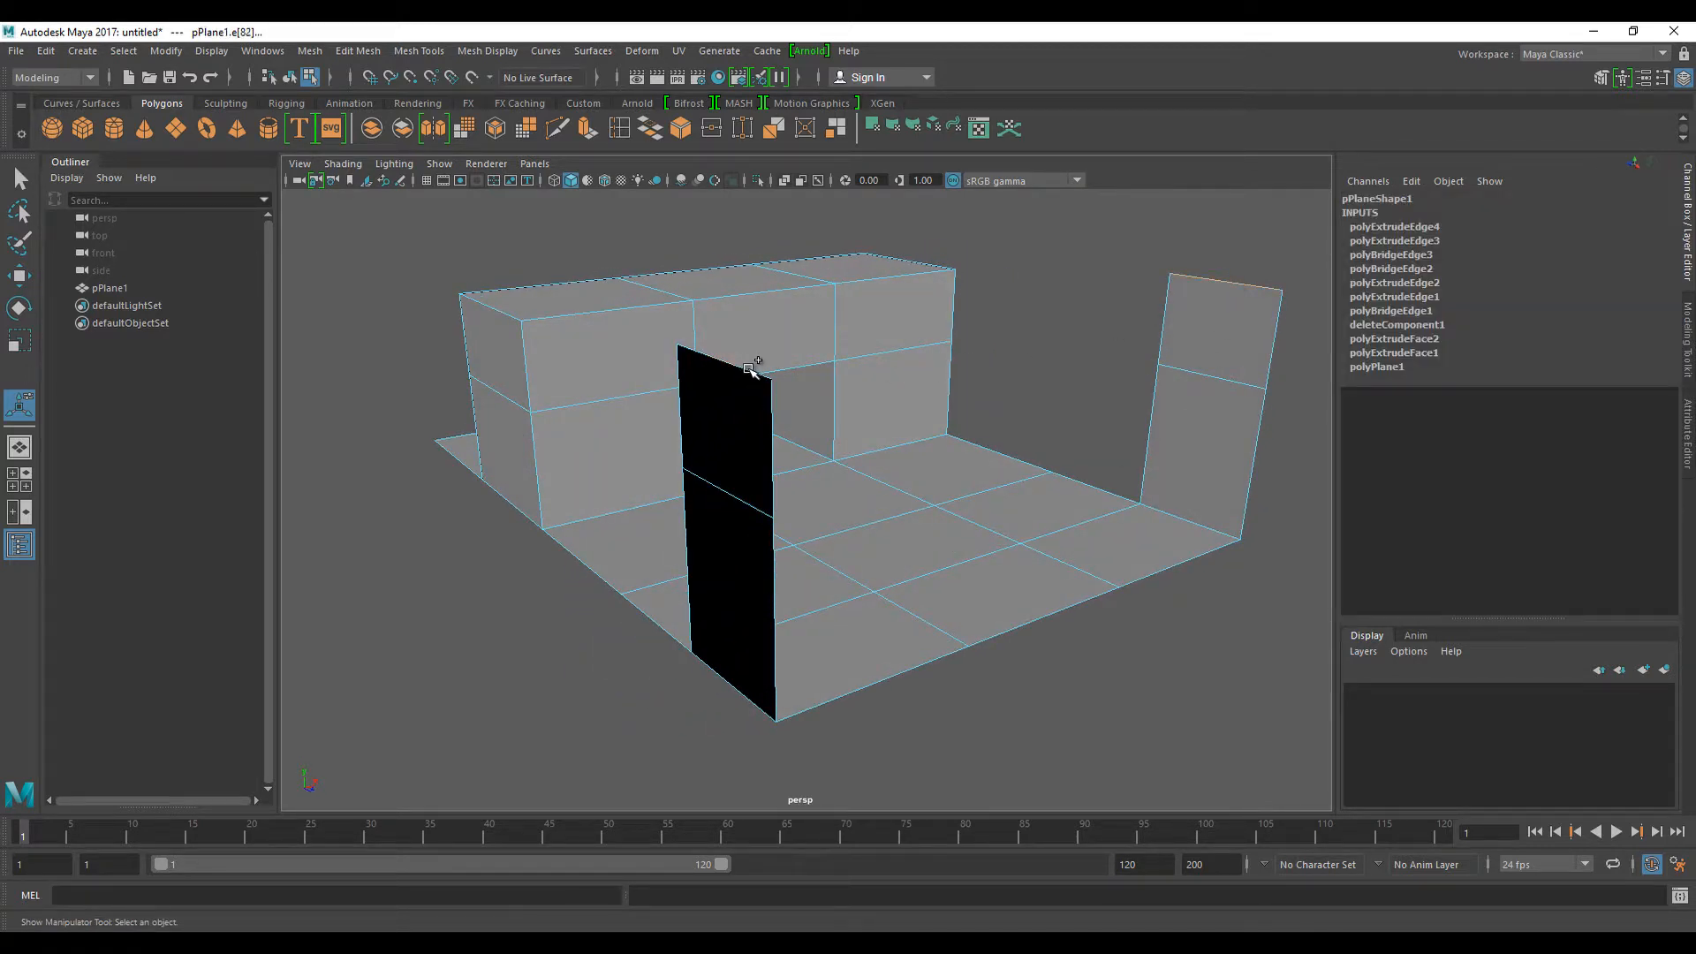
left_click_drag(866, 424, 817, 460, "alt")
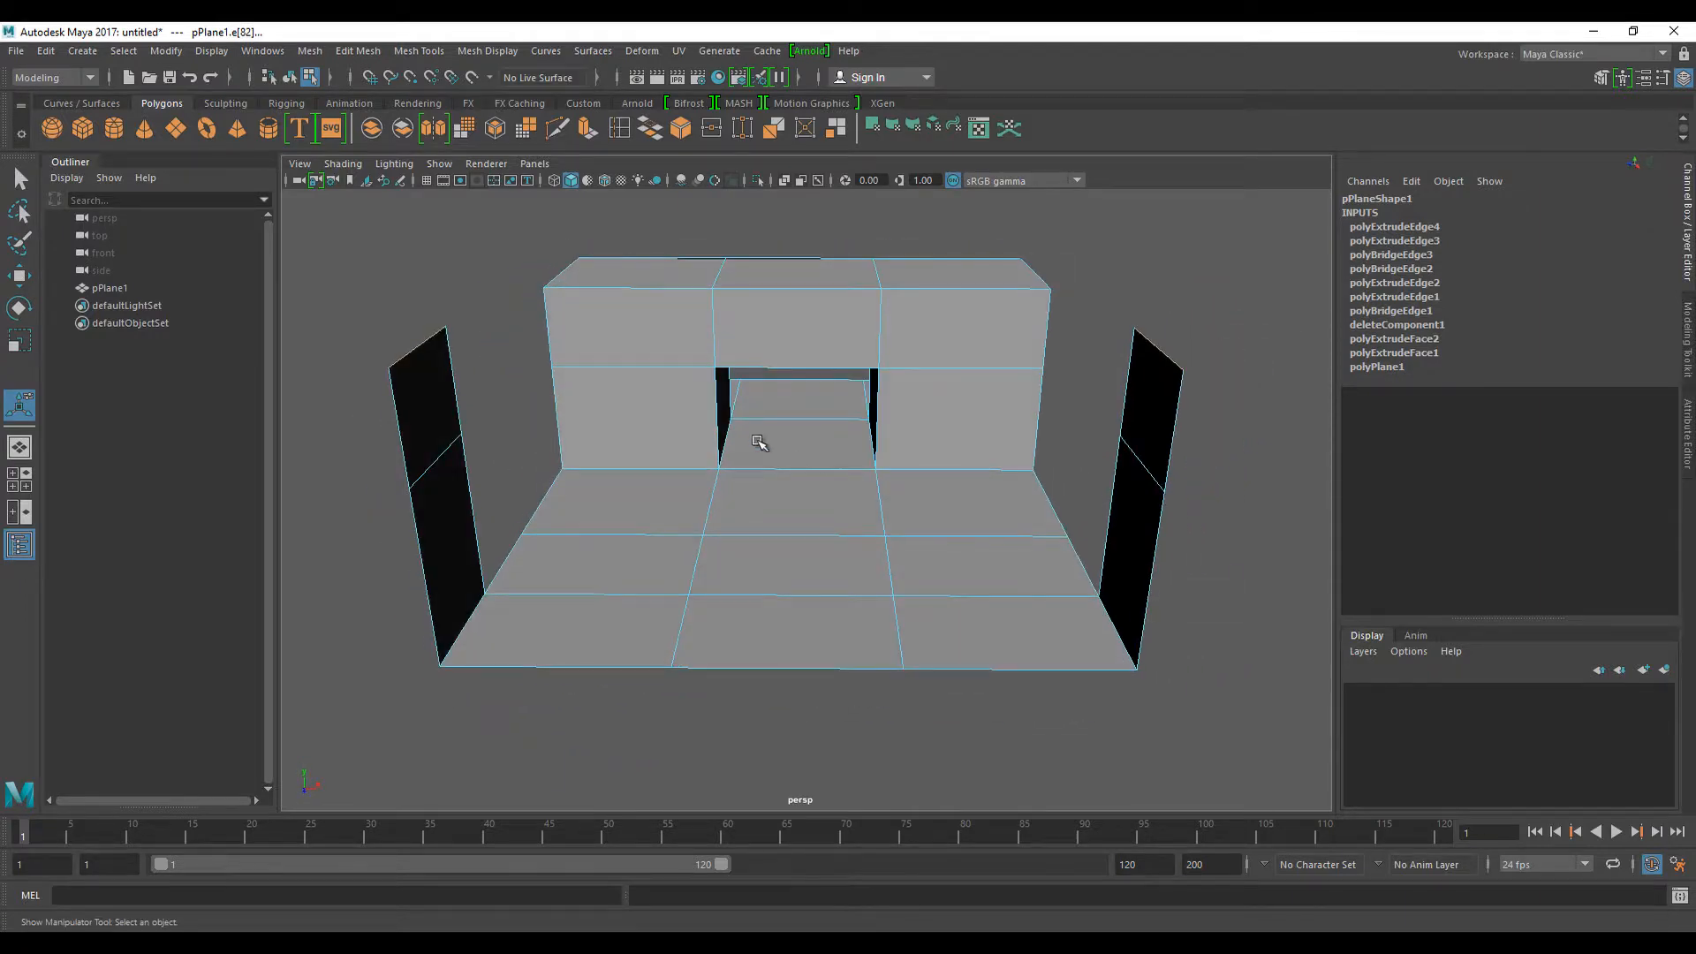
left_click(649, 129)
left_click_drag(744, 496, 812, 480, "alt")
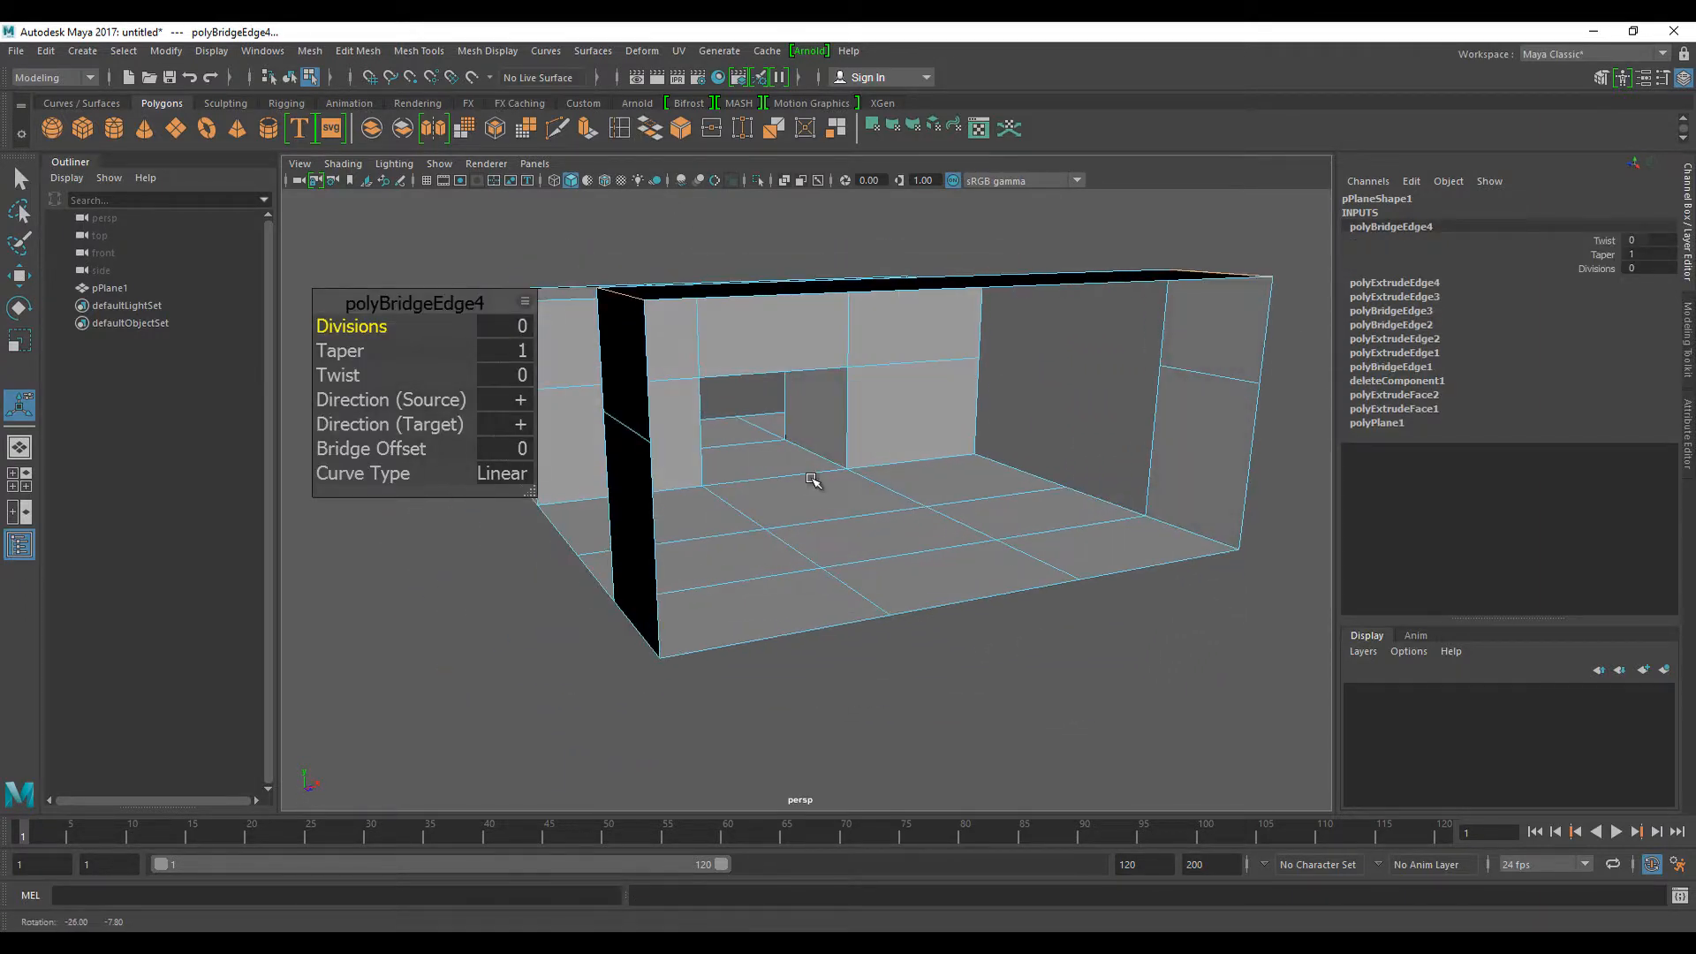
left_click(1063, 375)
- Try to bridge the horizontal middle edges of the two upright walls
left_click_drag(1069, 381, 1207, 383, "alt")
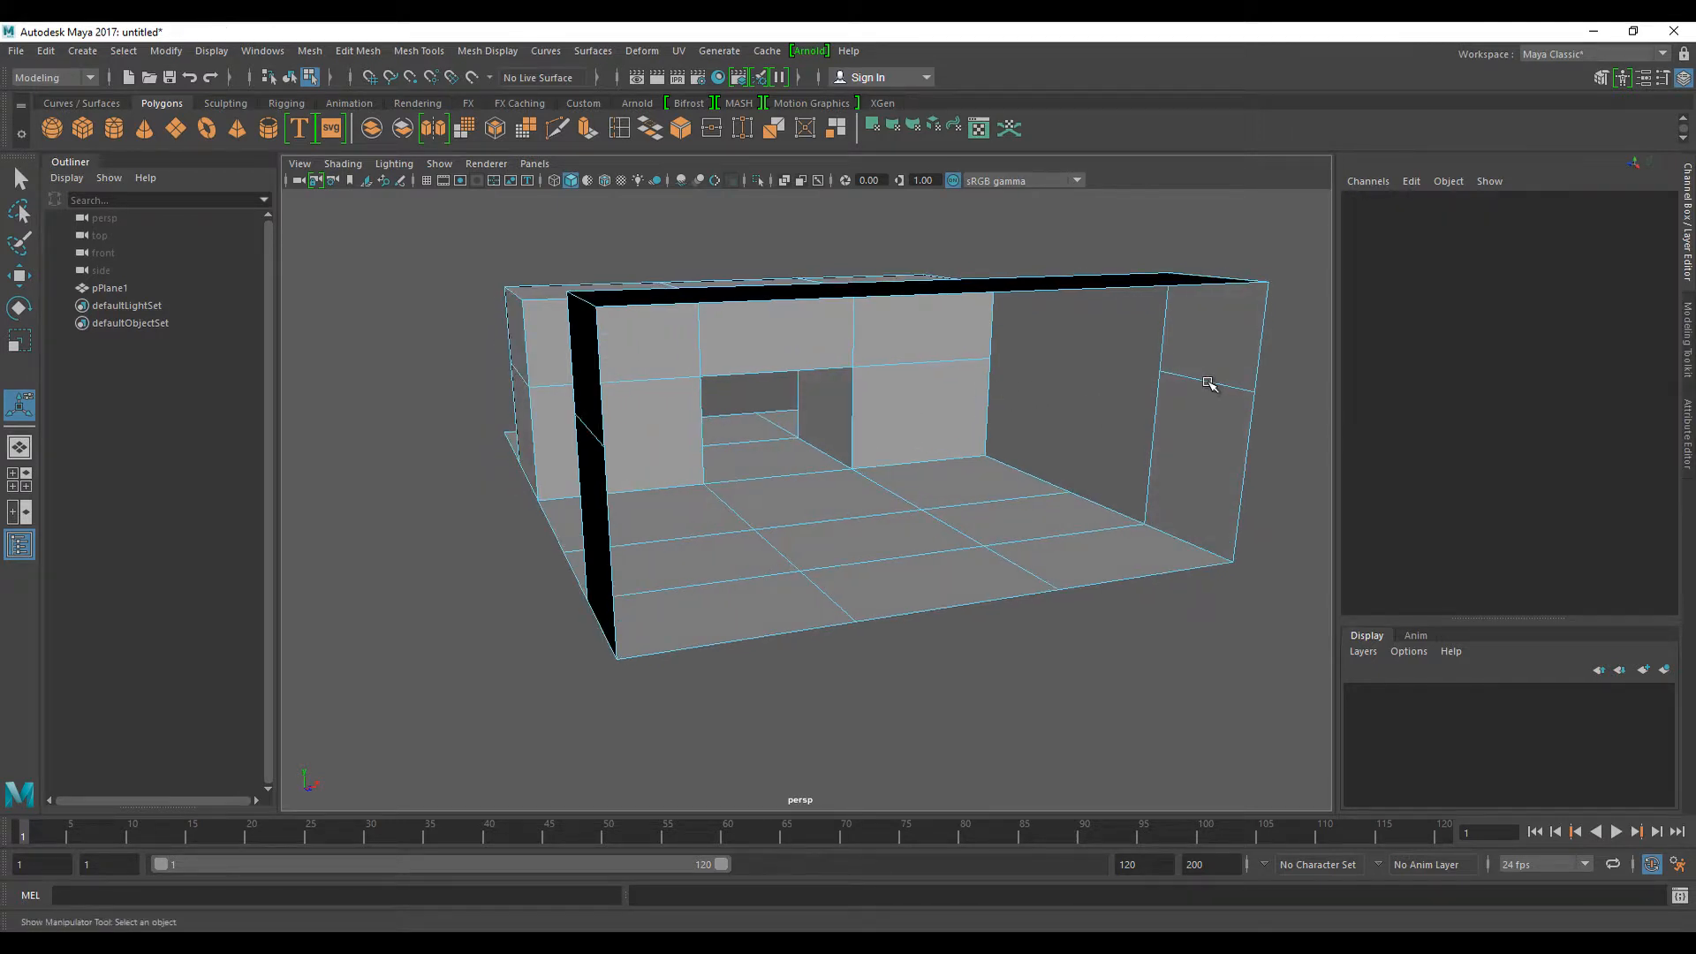
left_click(1148, 439)
left_click_drag(1148, 439, 390, 367, "alt")
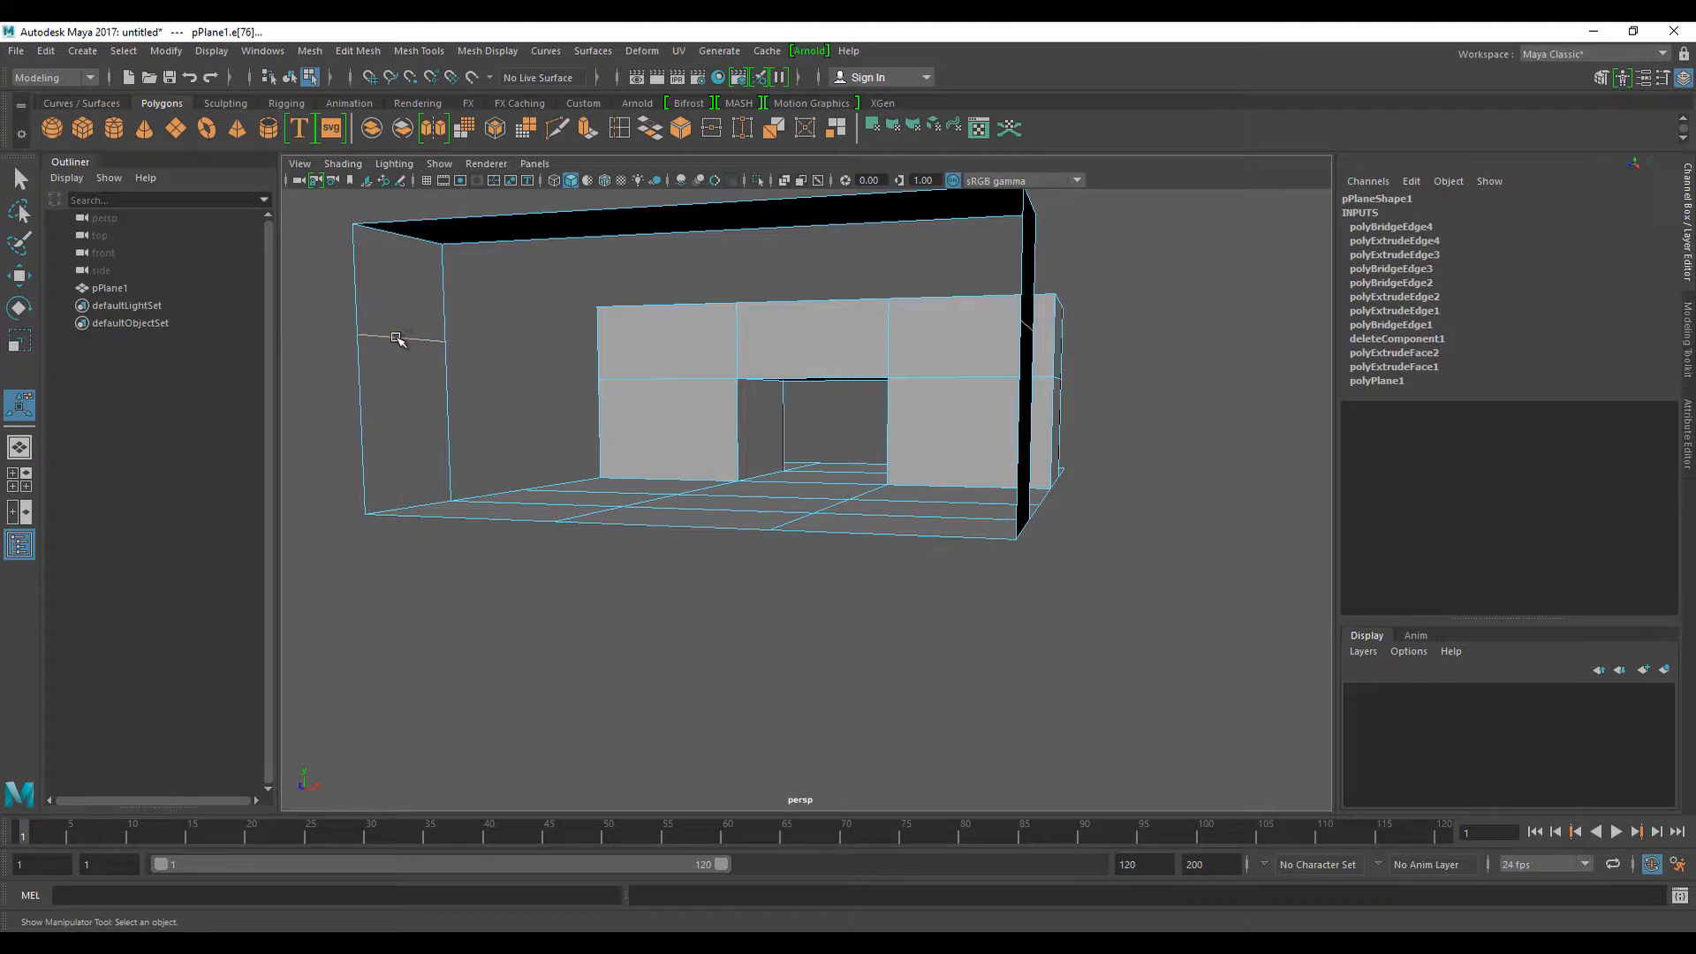
left_click(650, 129)
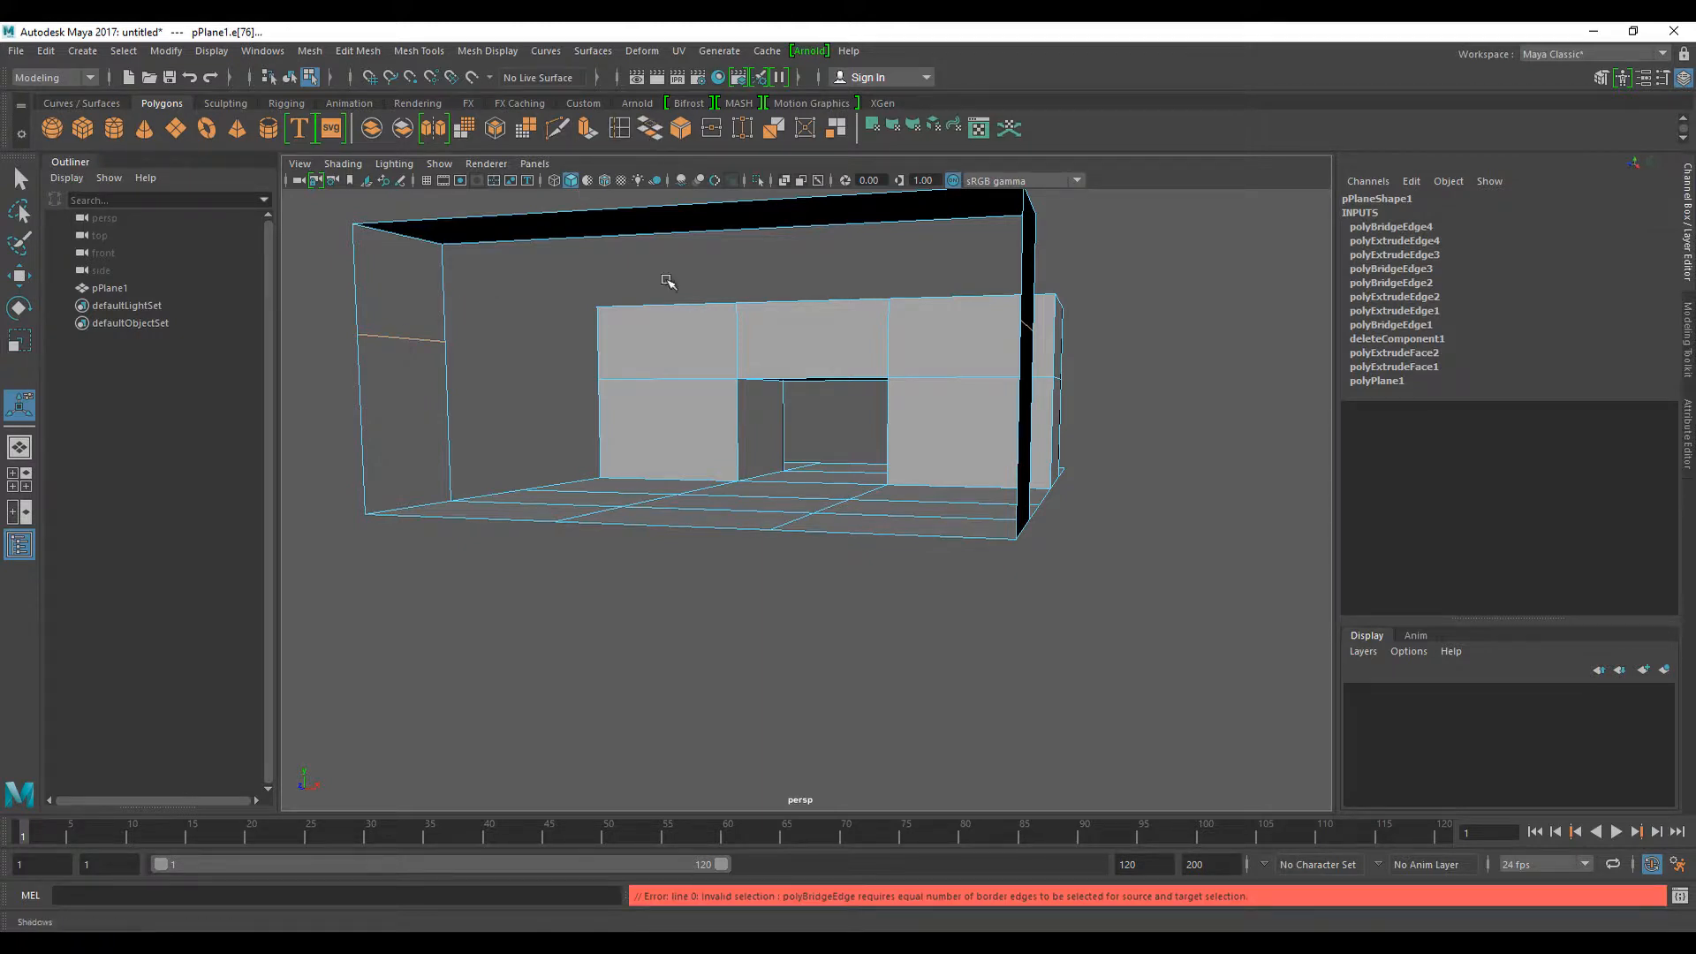
left_click_drag(670, 277, 412, 380, "alt")
left_click(1016, 413)
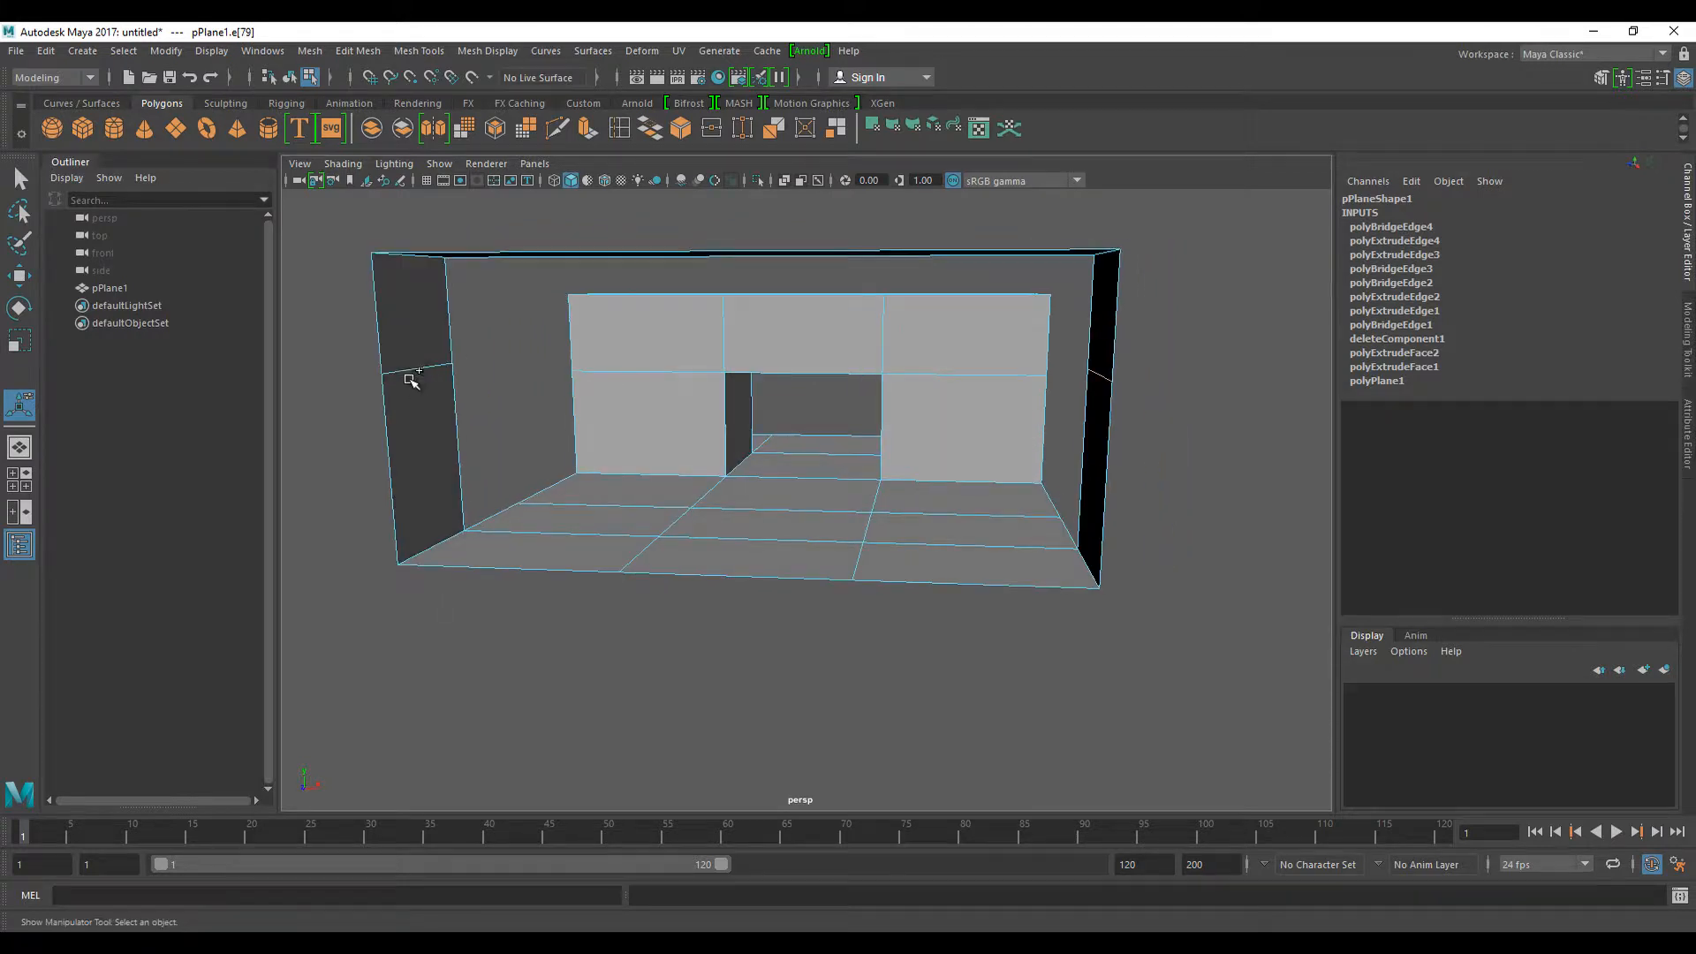
left_click(651, 129)
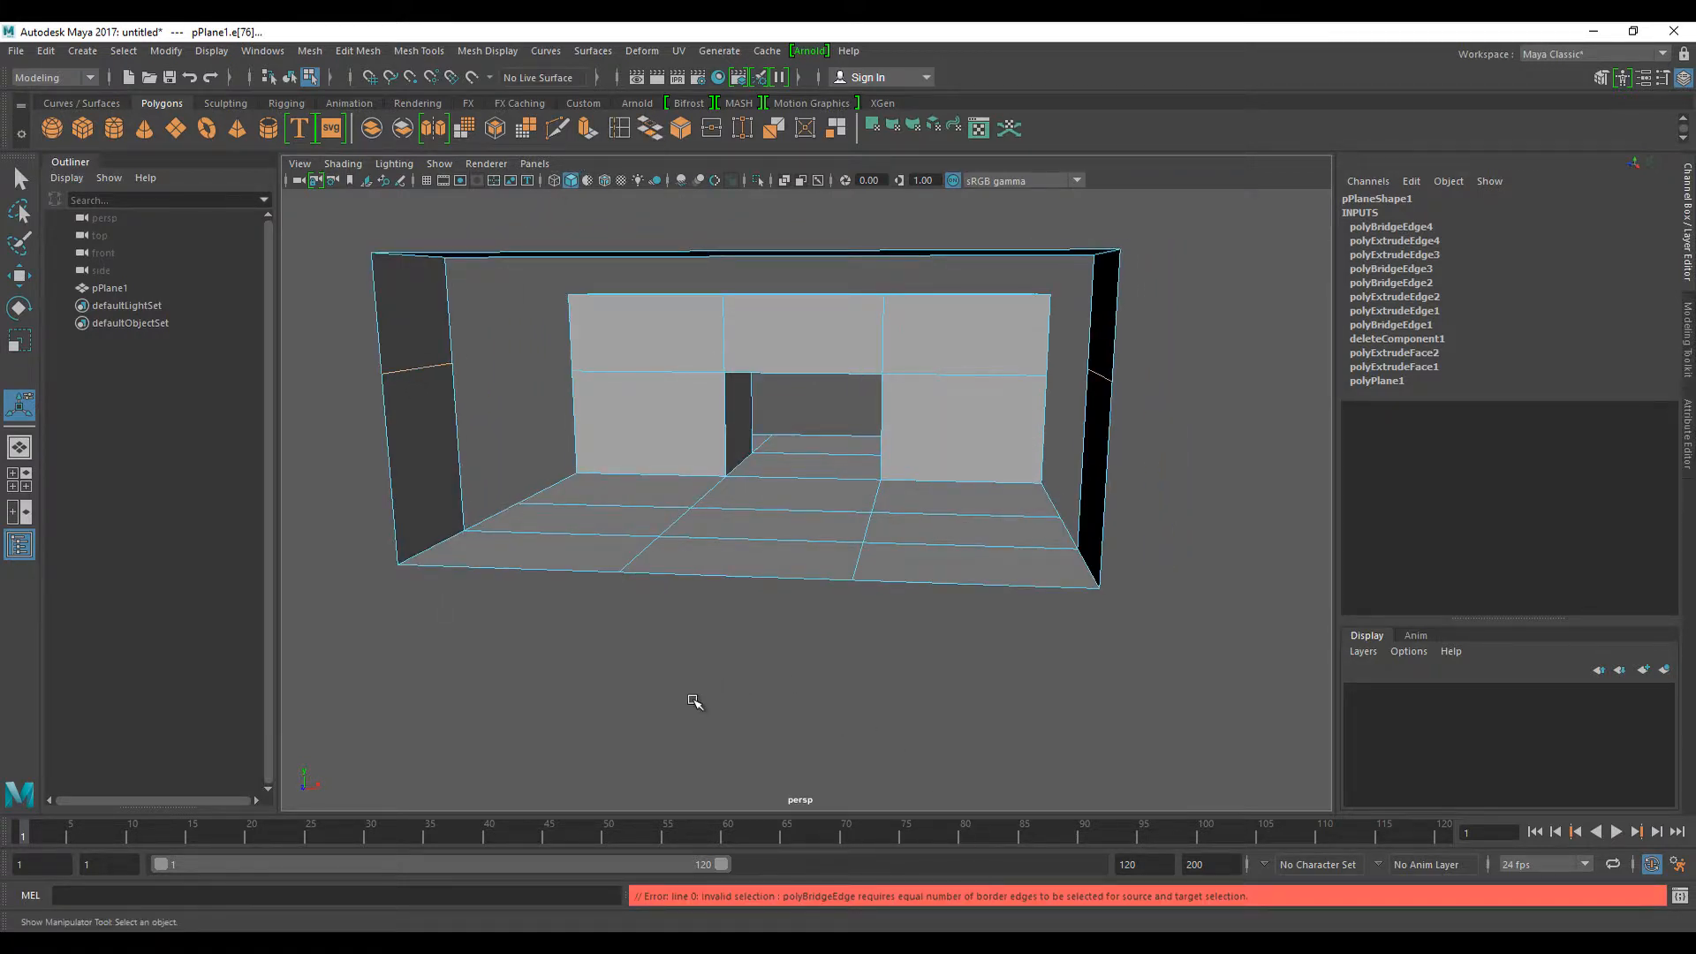
left_click(693, 701)
- Bridge the lower vertical border edges of the two upright walls on the side facing the blocks
left_click_drag(693, 701, 980, 601, "alt")
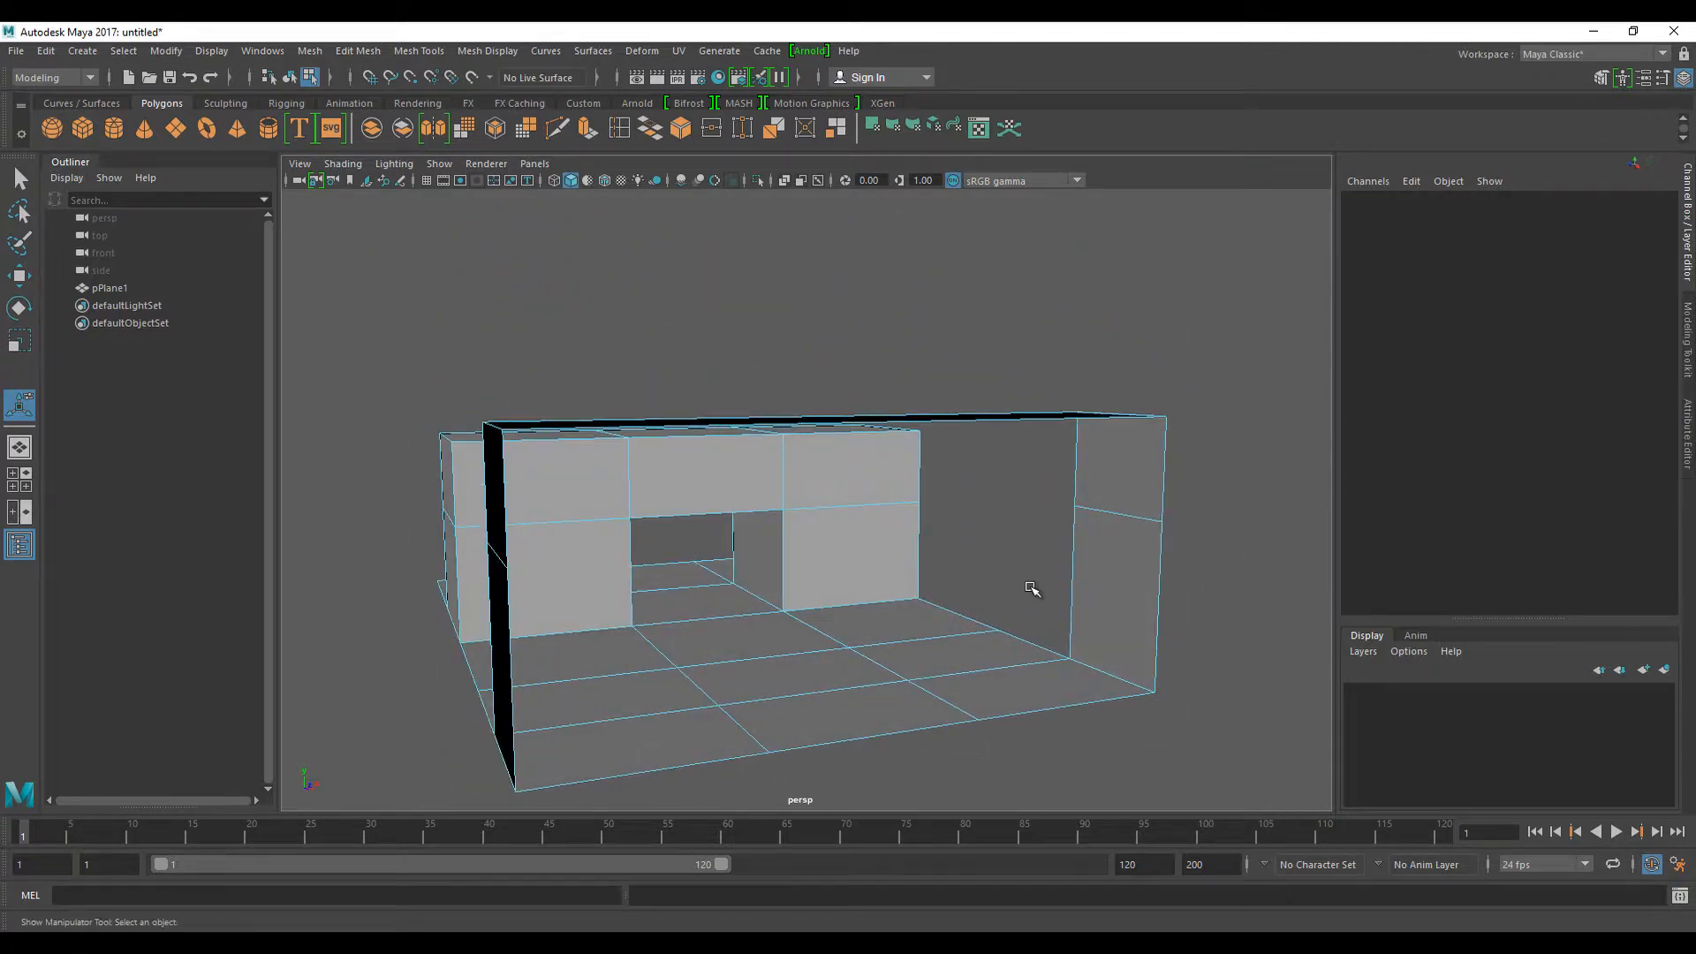
left_click_drag(792, 591, 862, 583, "alt")
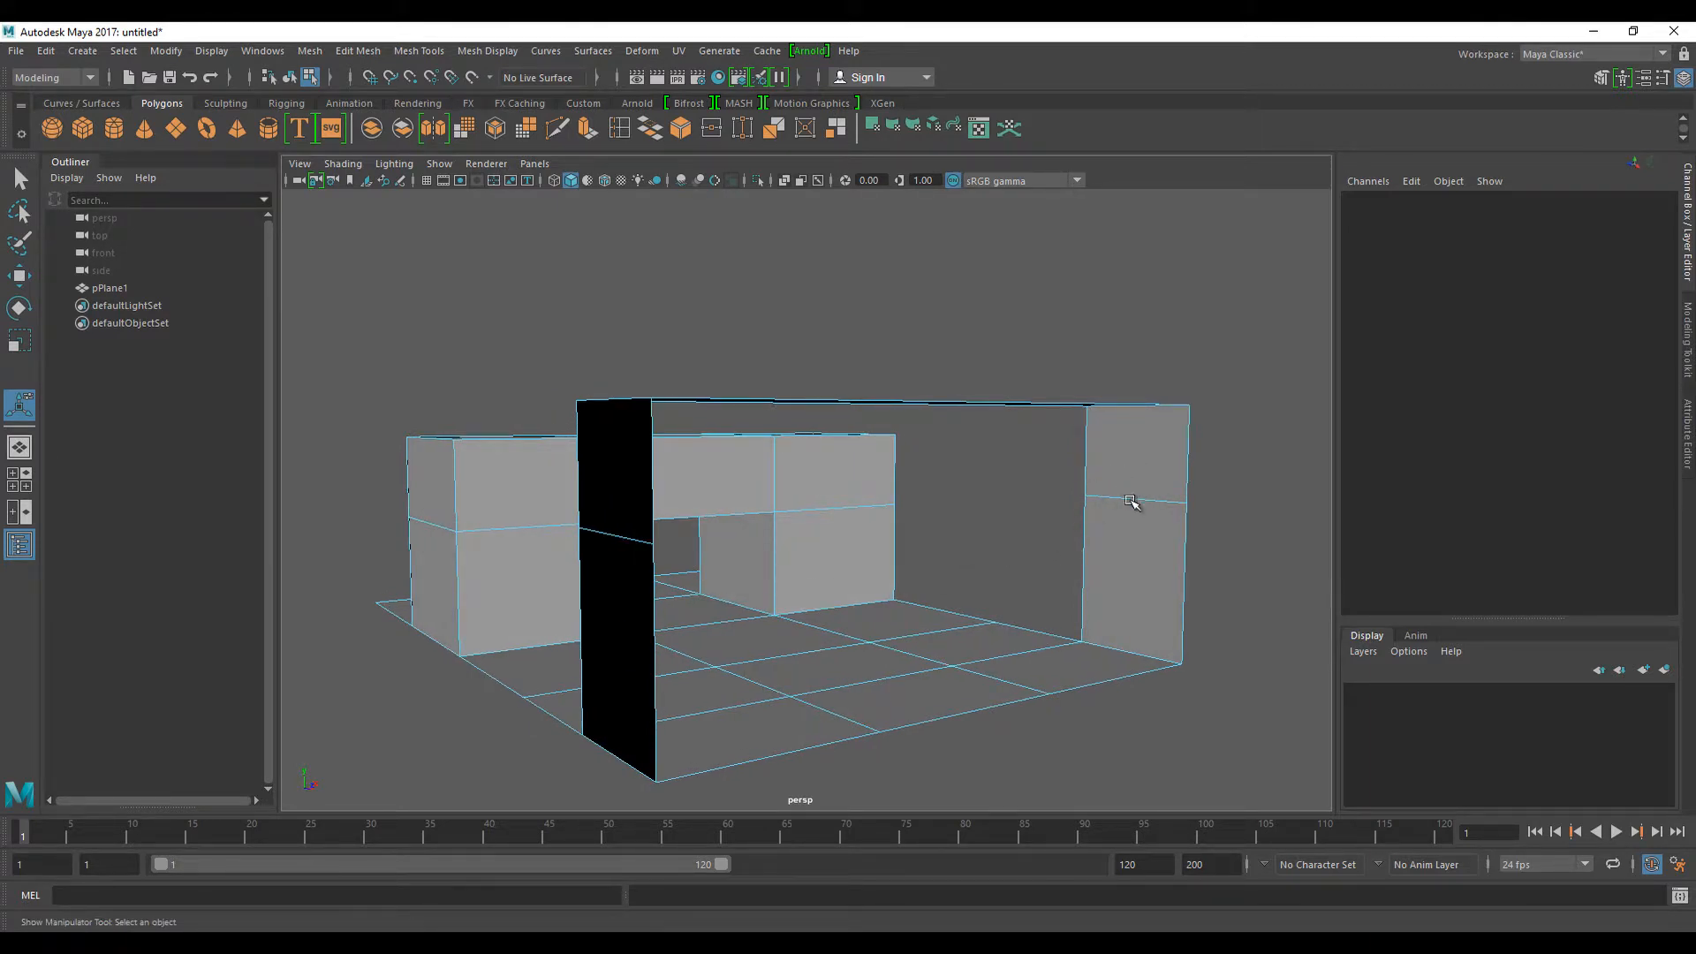
left_click_drag(1070, 567, 481, 647, "alt")
left_click(1076, 567)
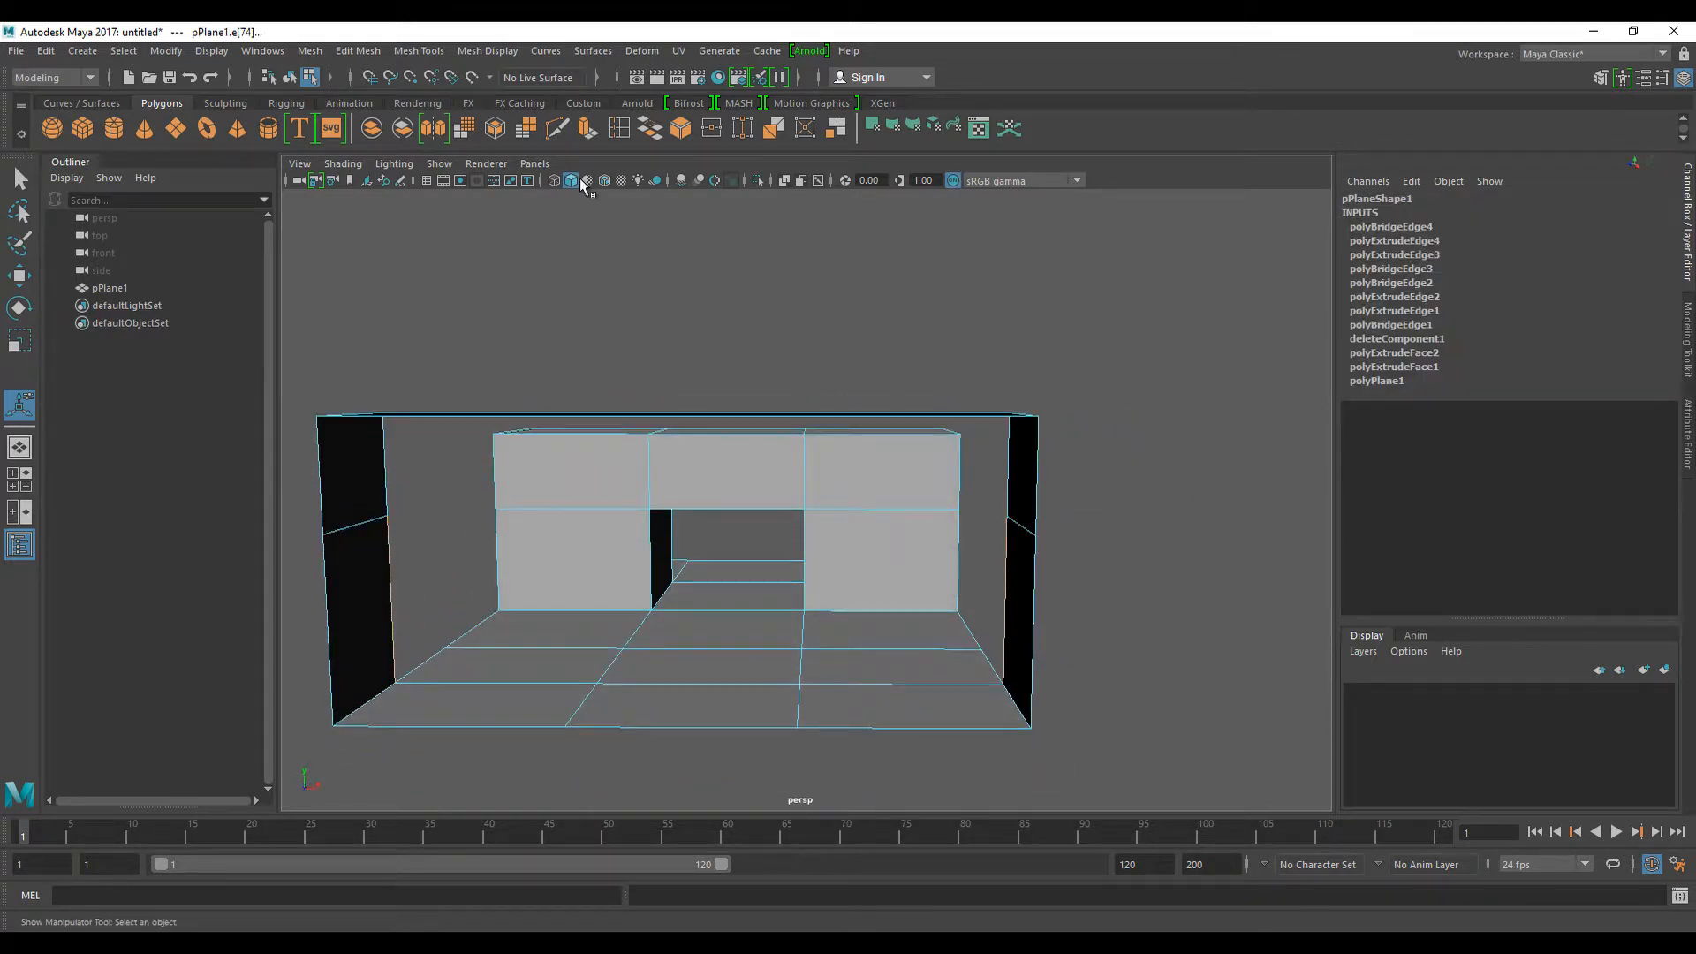
left_click(651, 129)
left_click_drag(719, 575, 811, 593, "alt")
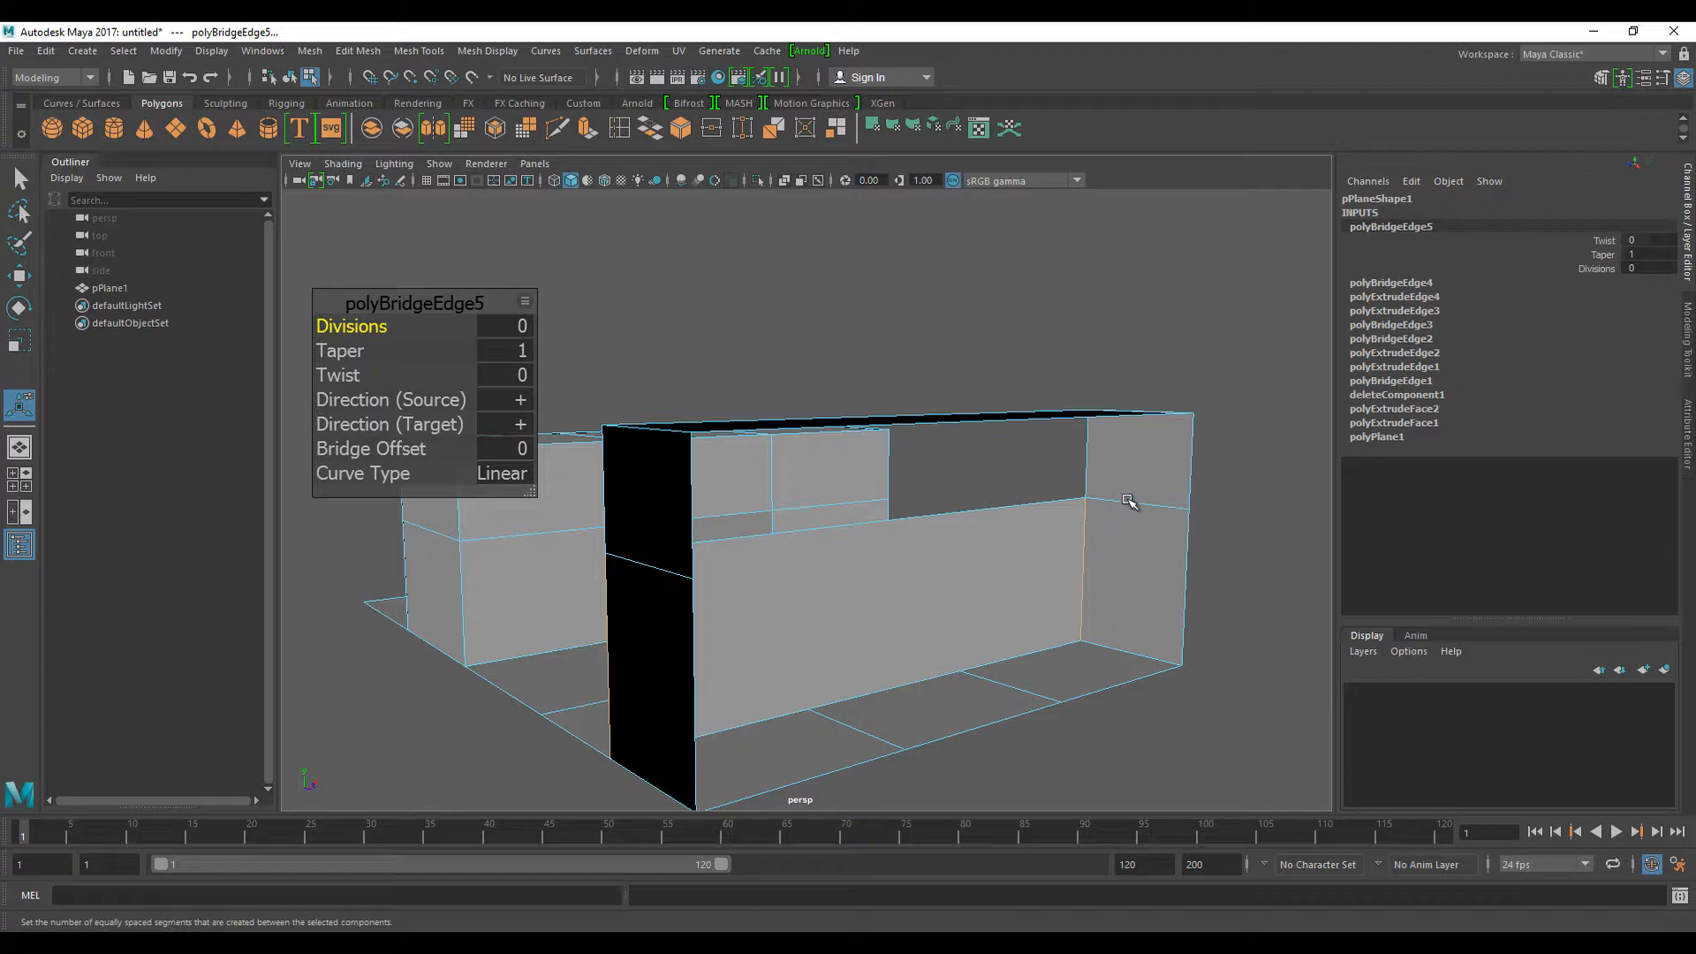
- Undo the bridge between the walls' lower vertical edges
mouse_move(1129, 500)
left_mouse_down("alt")
mouse_move(1098, 526)
mouse_move(1131, 481)
left_mouse_up("alt")
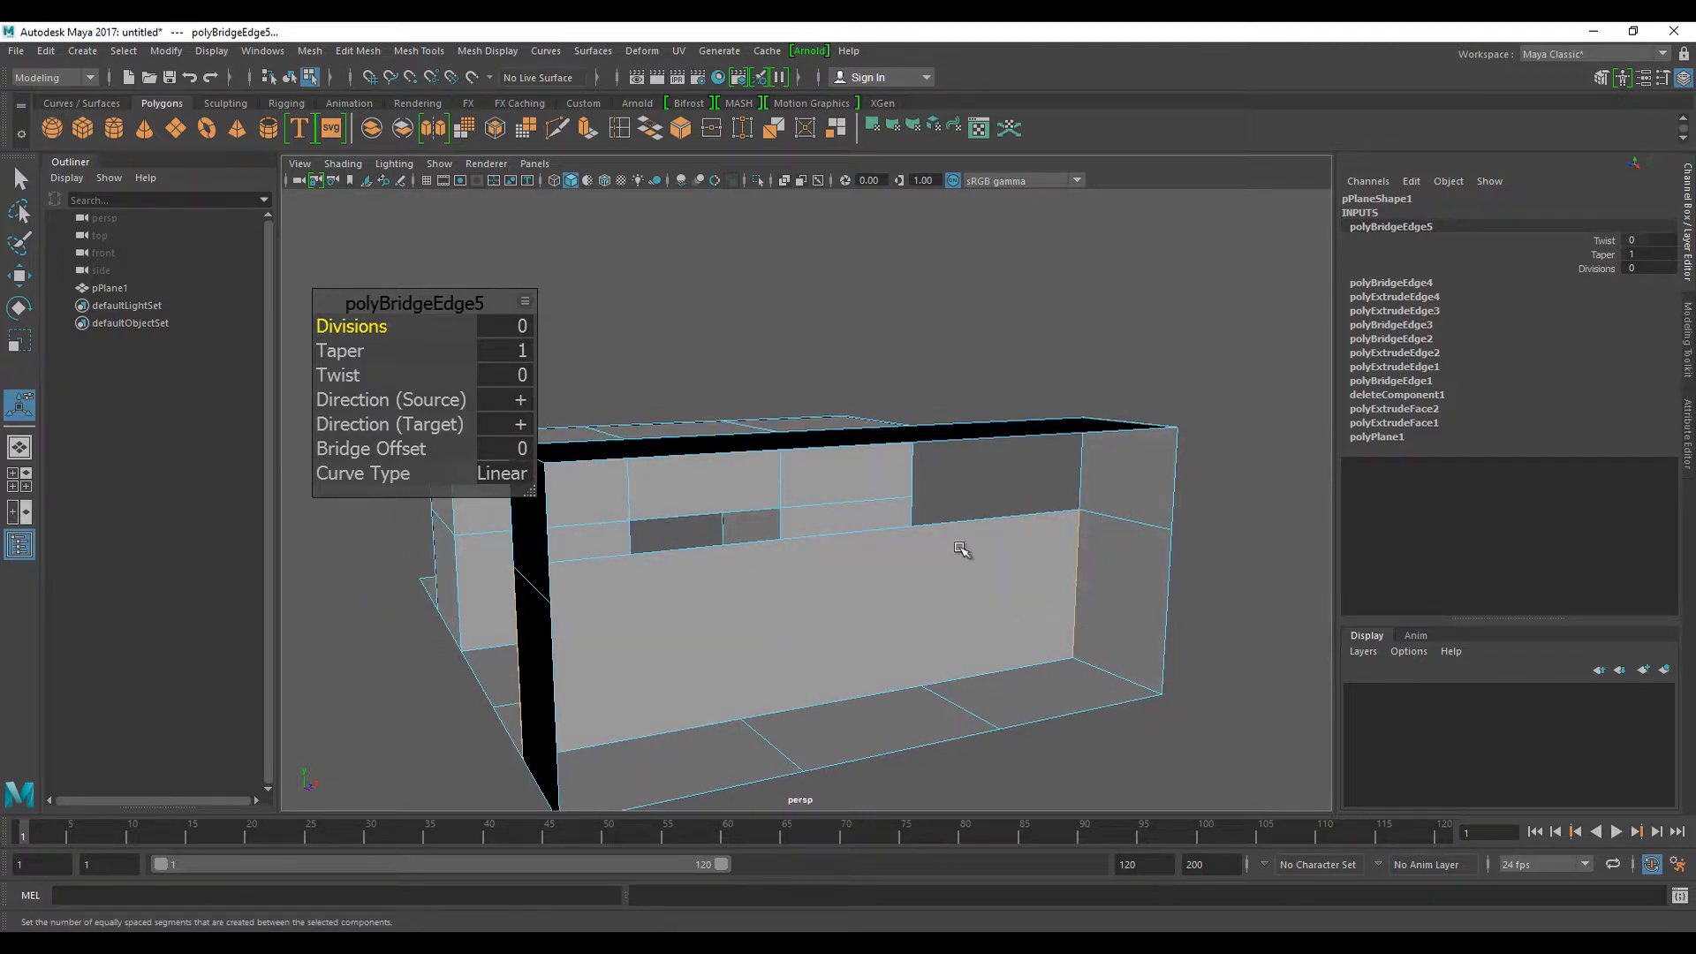
key("ctrl+z")
mouse_move(1071, 548)
left_mouse_down("alt")
mouse_move(1030, 545)
mouse_move(1104, 547)
left_mouse_up("alt")
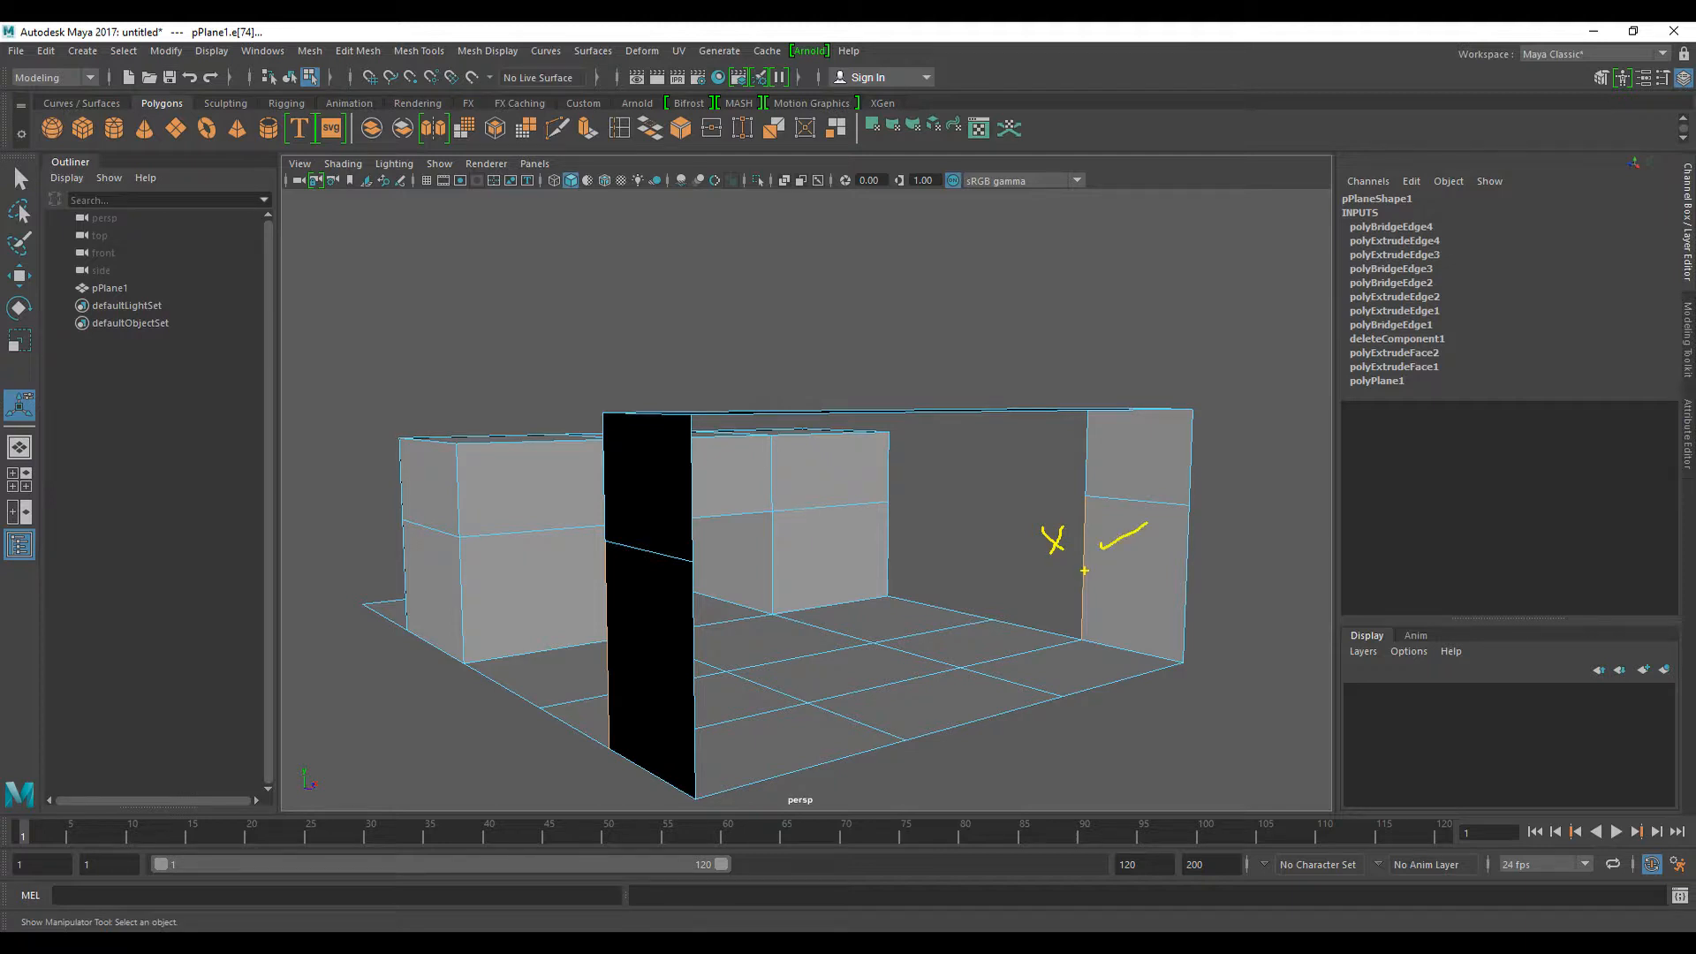
key("Escape")
key("ctrl+n")
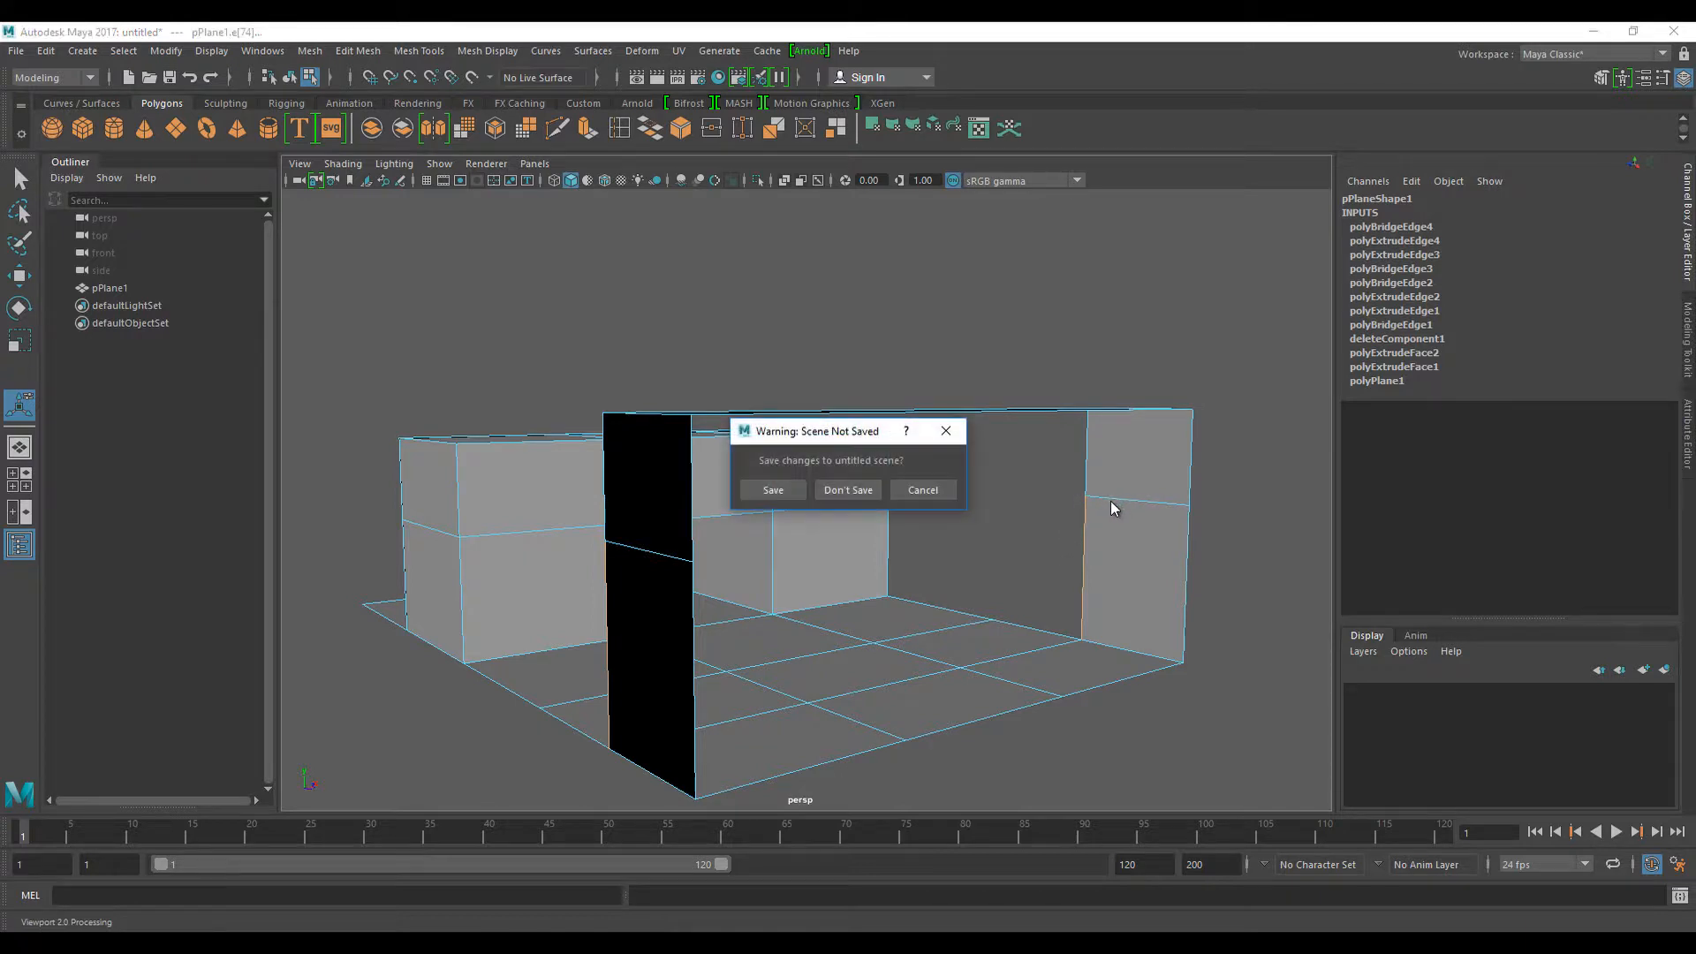
left_click(923, 490)
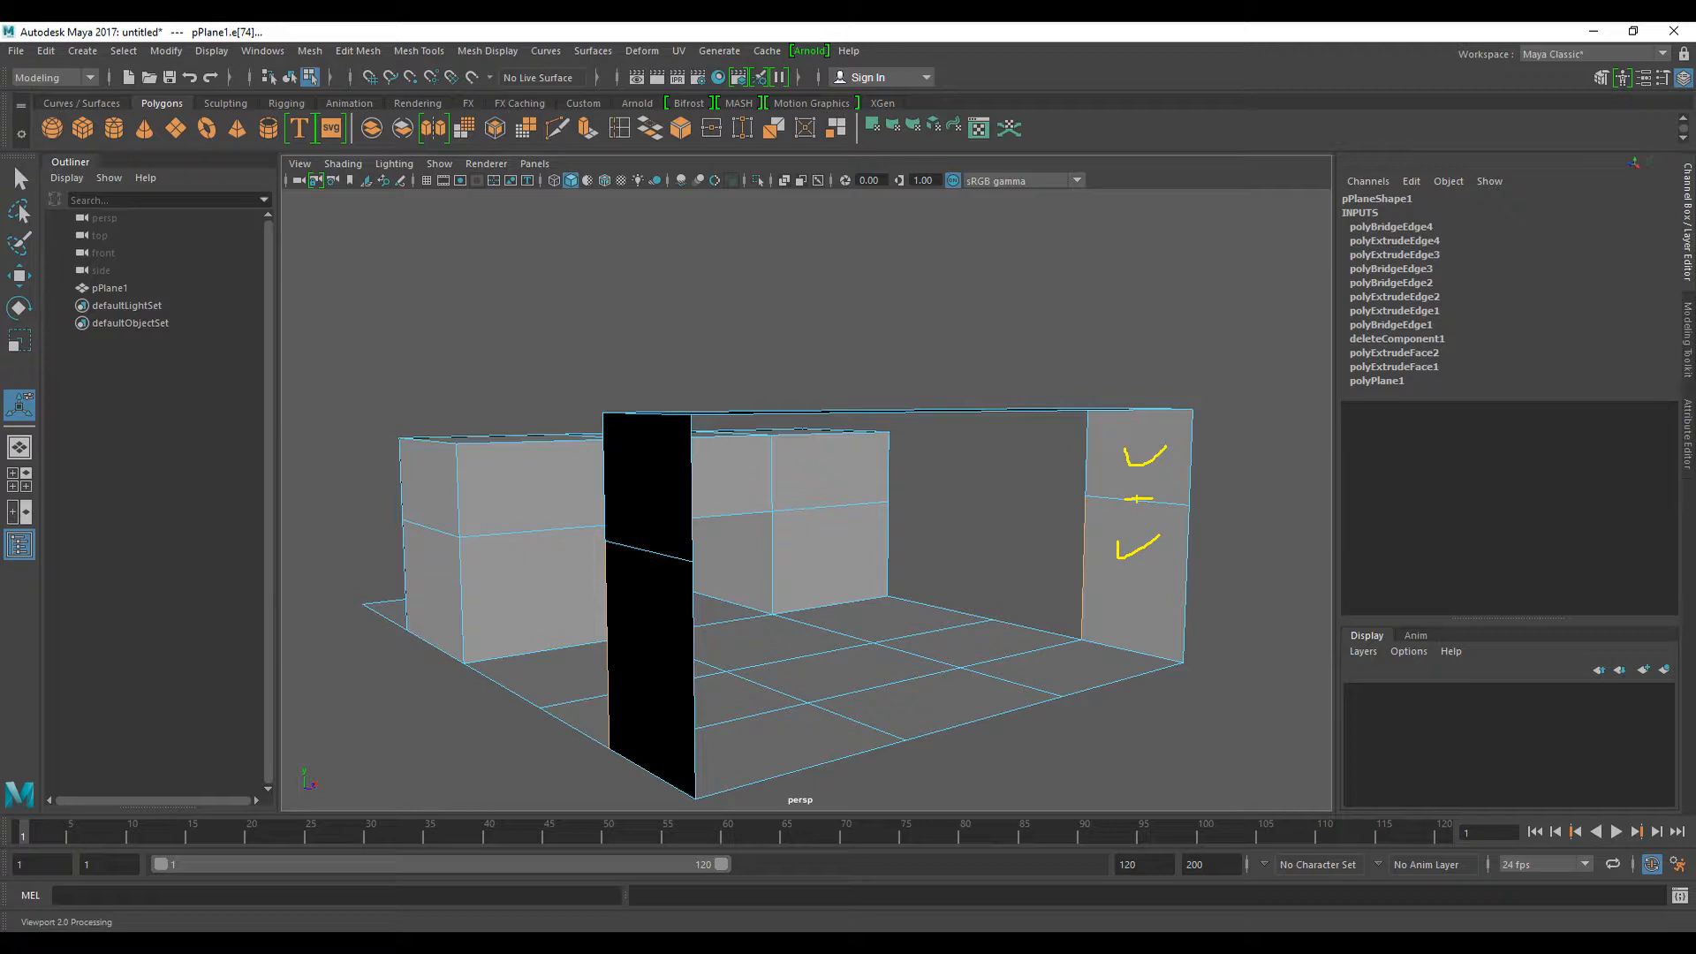
left_click_drag(610, 553, 628, 499, "shift")
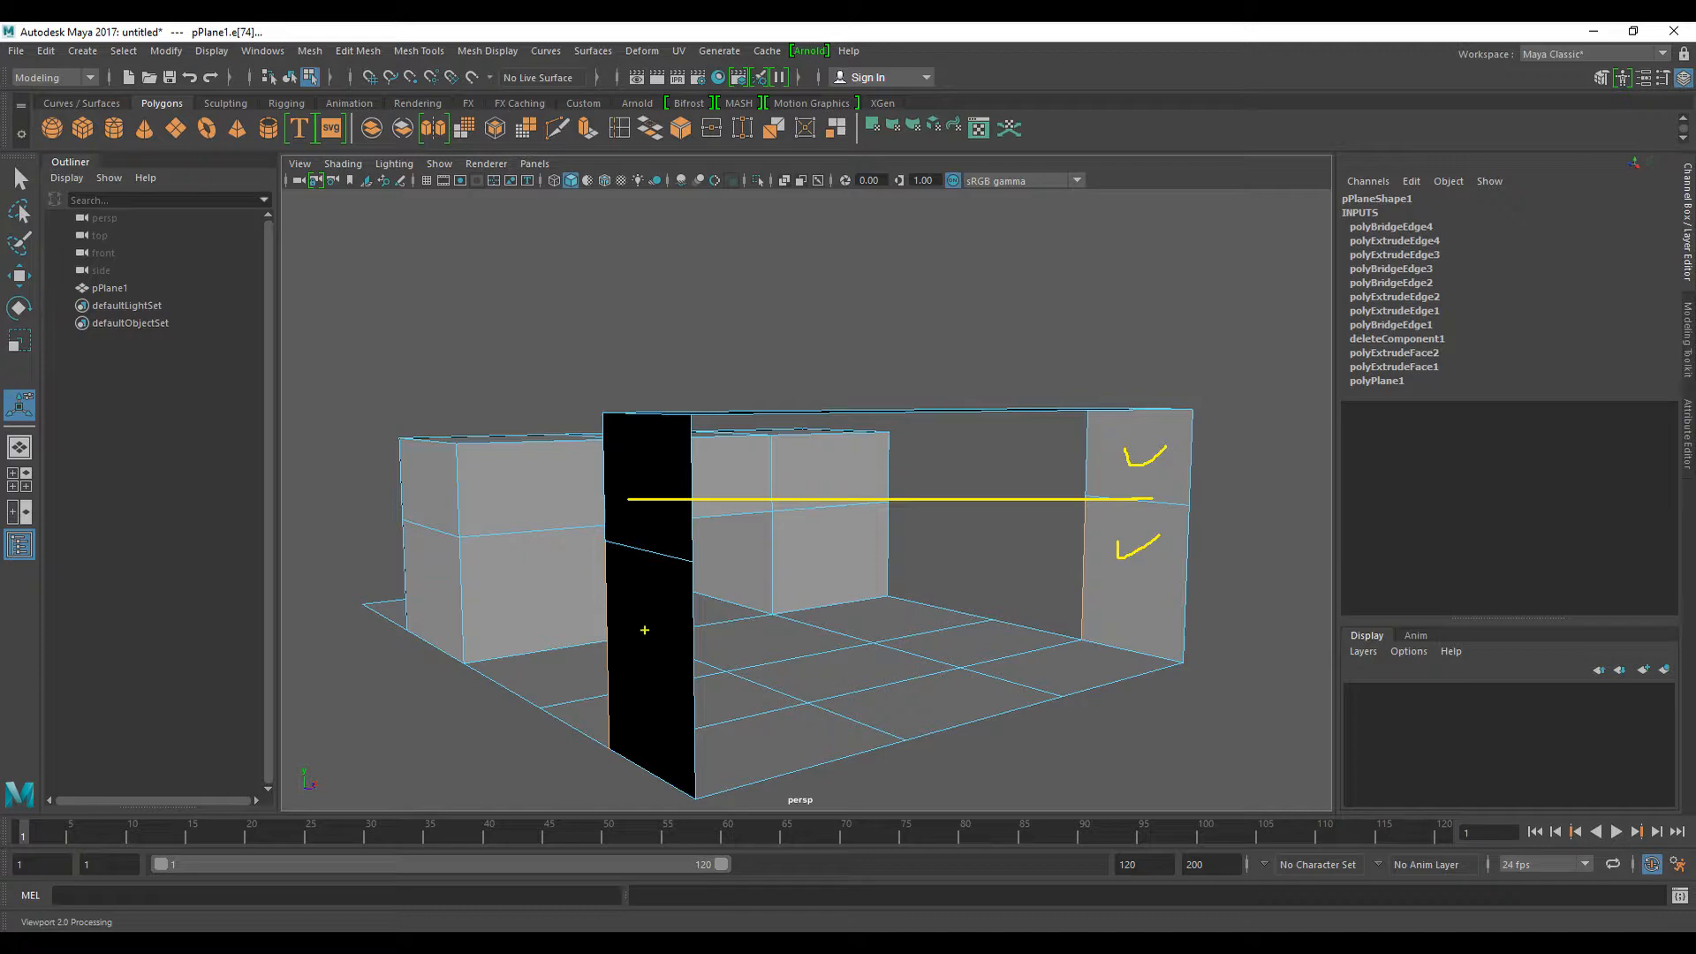
key("Escape")
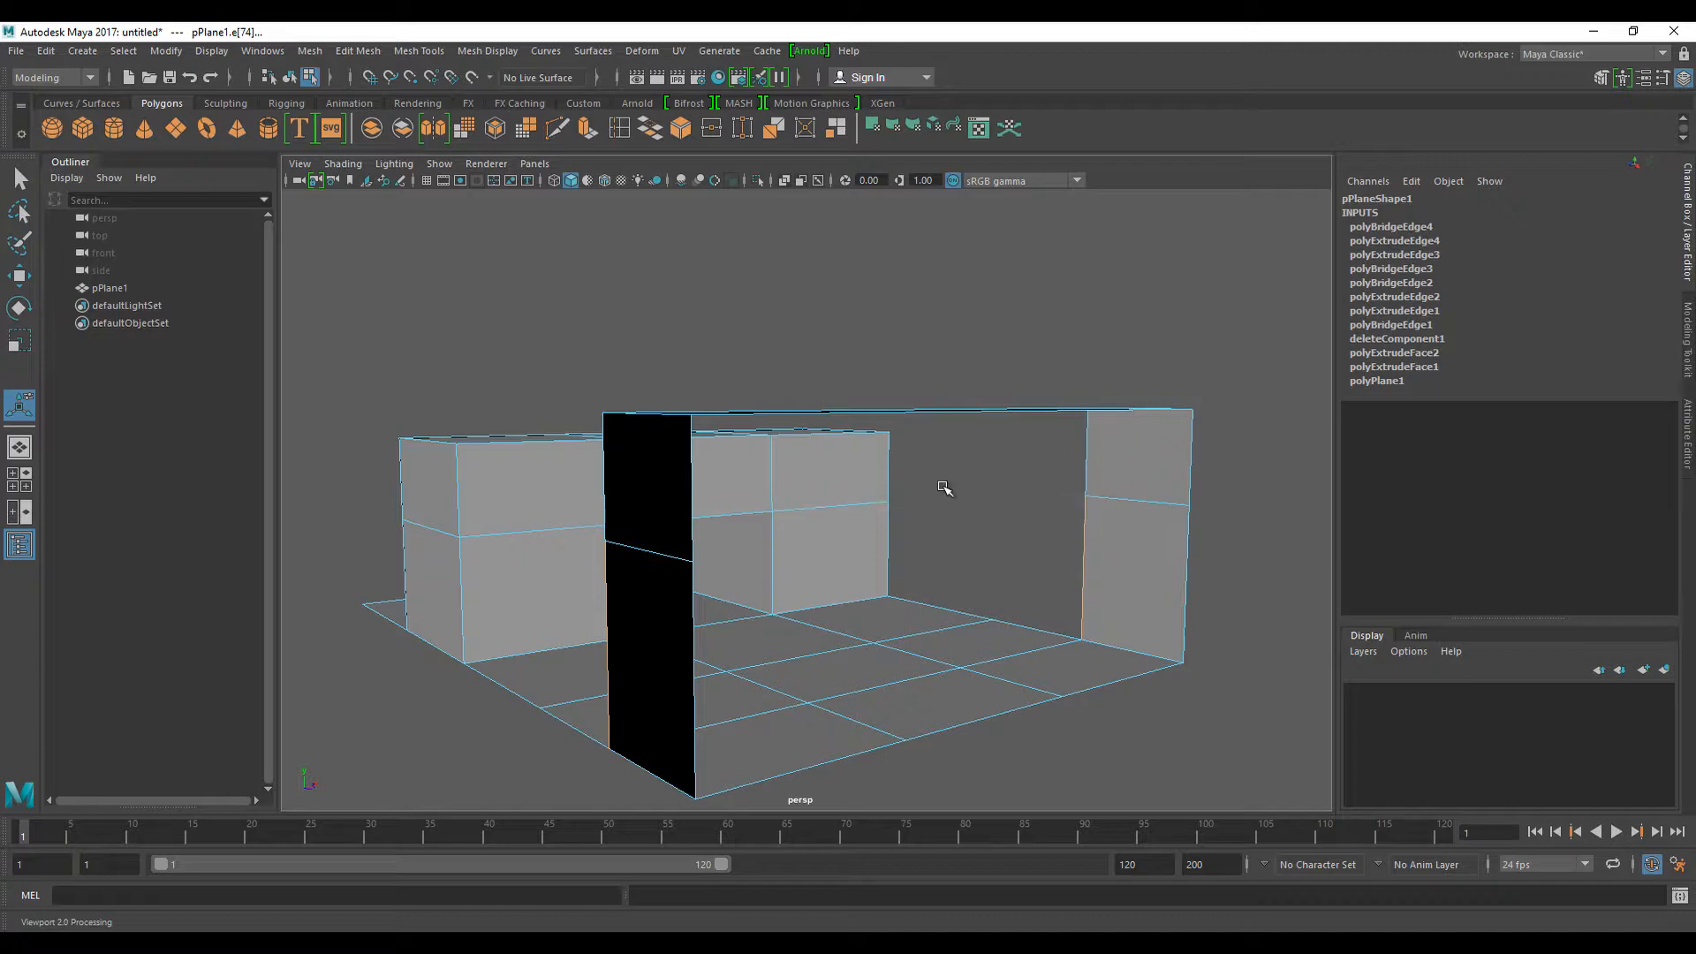
- Select all faces of the arch and extrude them with a Local Translate Z of about -1.281, then clear the selection
left_click_drag(1002, 579, 762, 568, "alt")
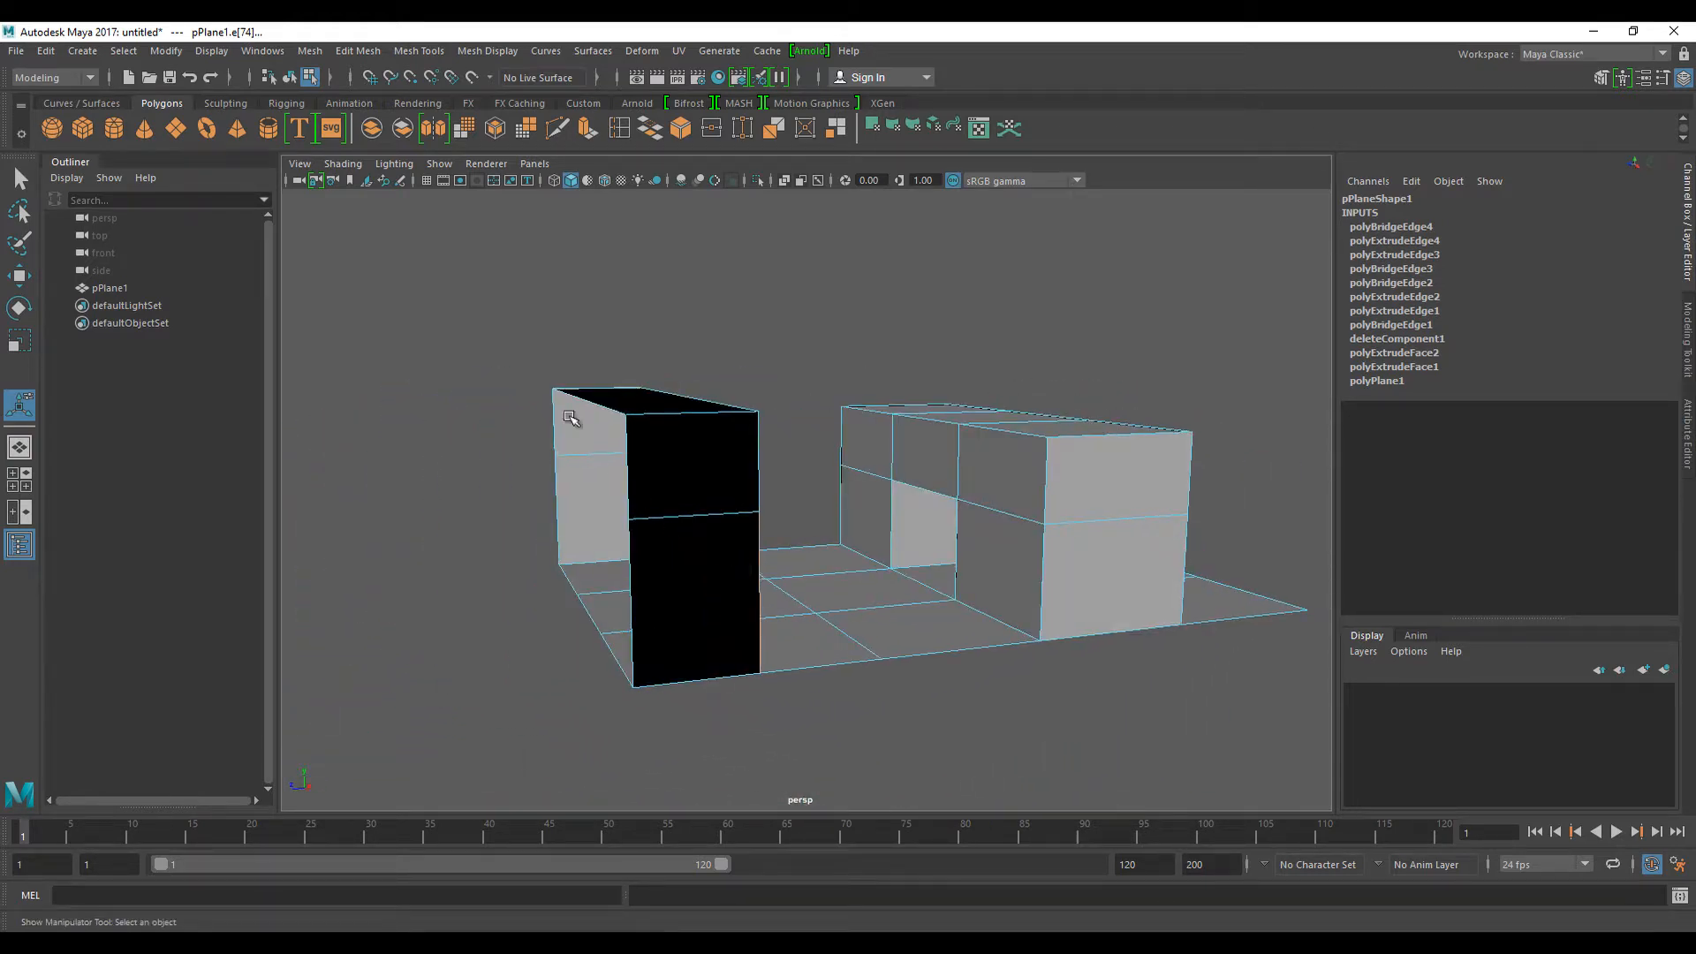
left_click_drag(545, 432, 501, 401, "alt")
right_click_drag(650, 438, 646, 486)
left_click_drag(518, 341, 647, 552)
left_click_drag(647, 565, 825, 640, "alt")
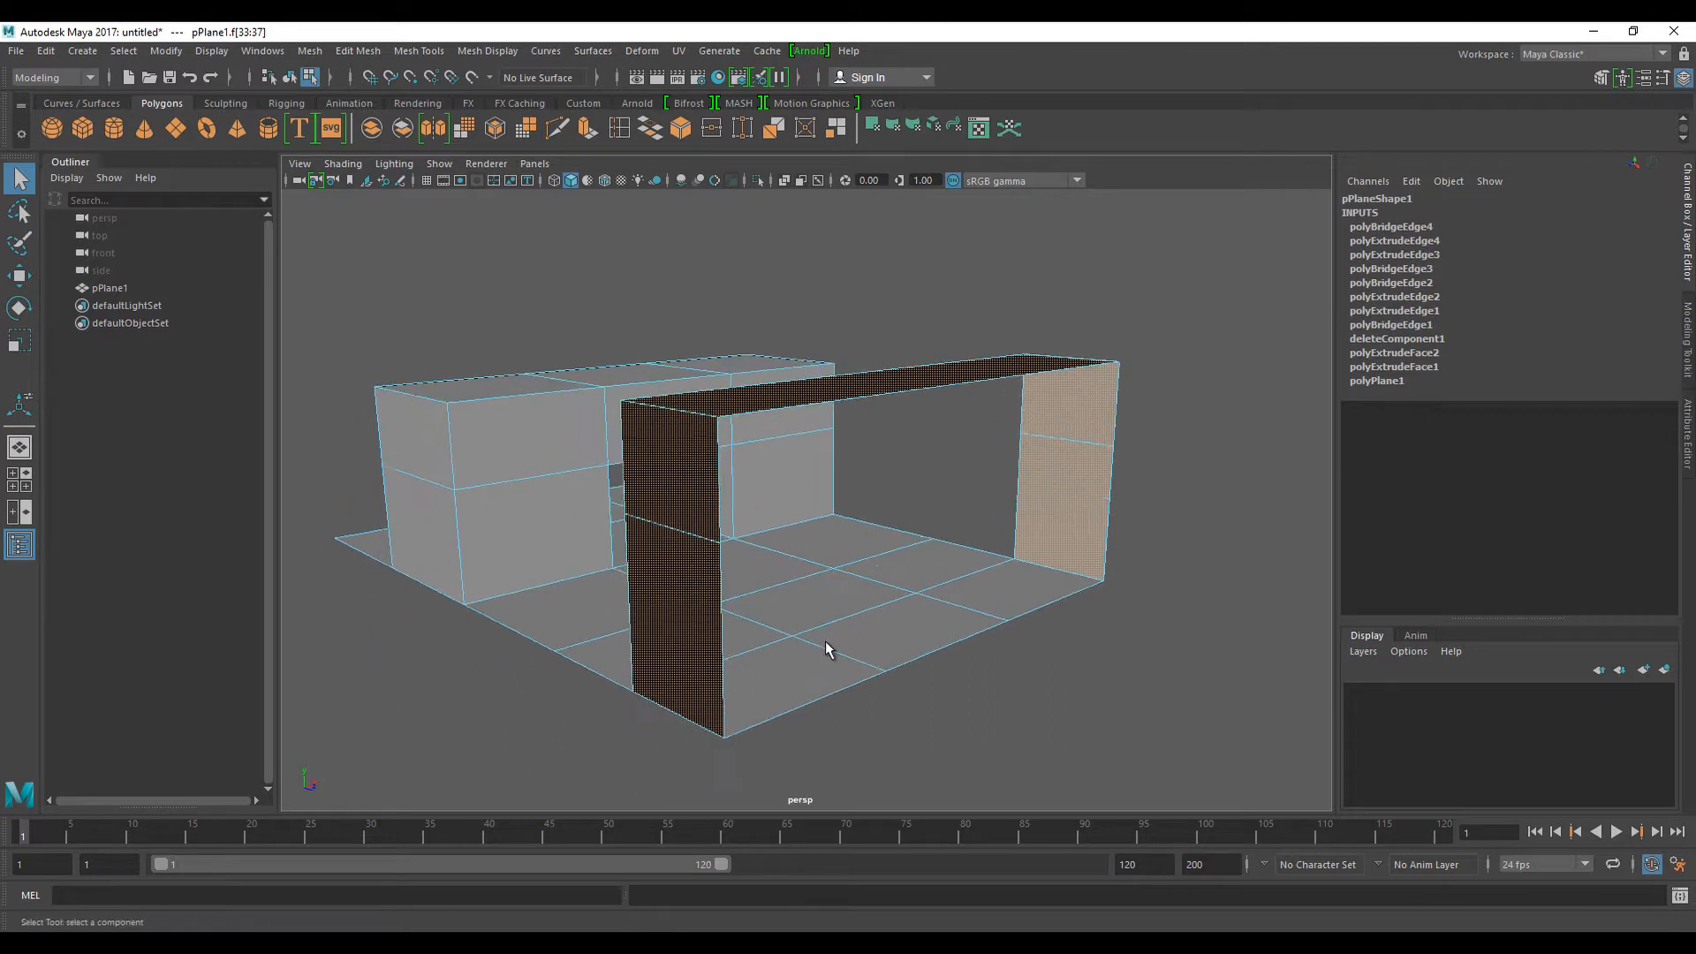
left_click(587, 128)
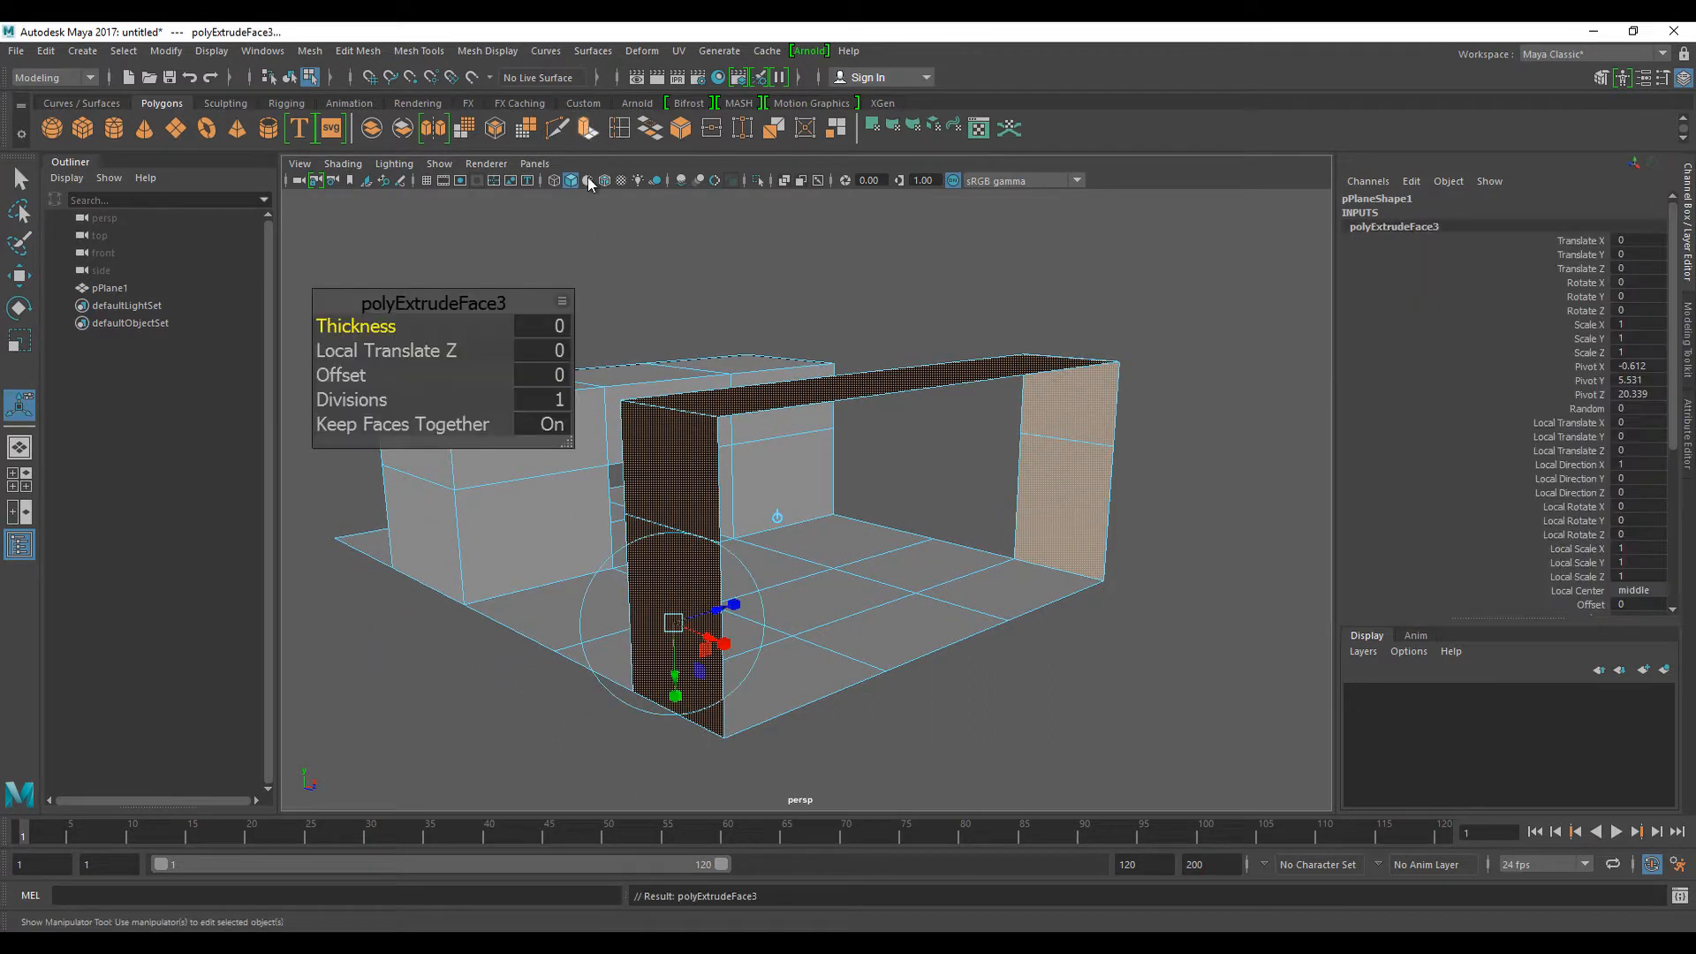
left_click_drag(716, 615, 687, 623)
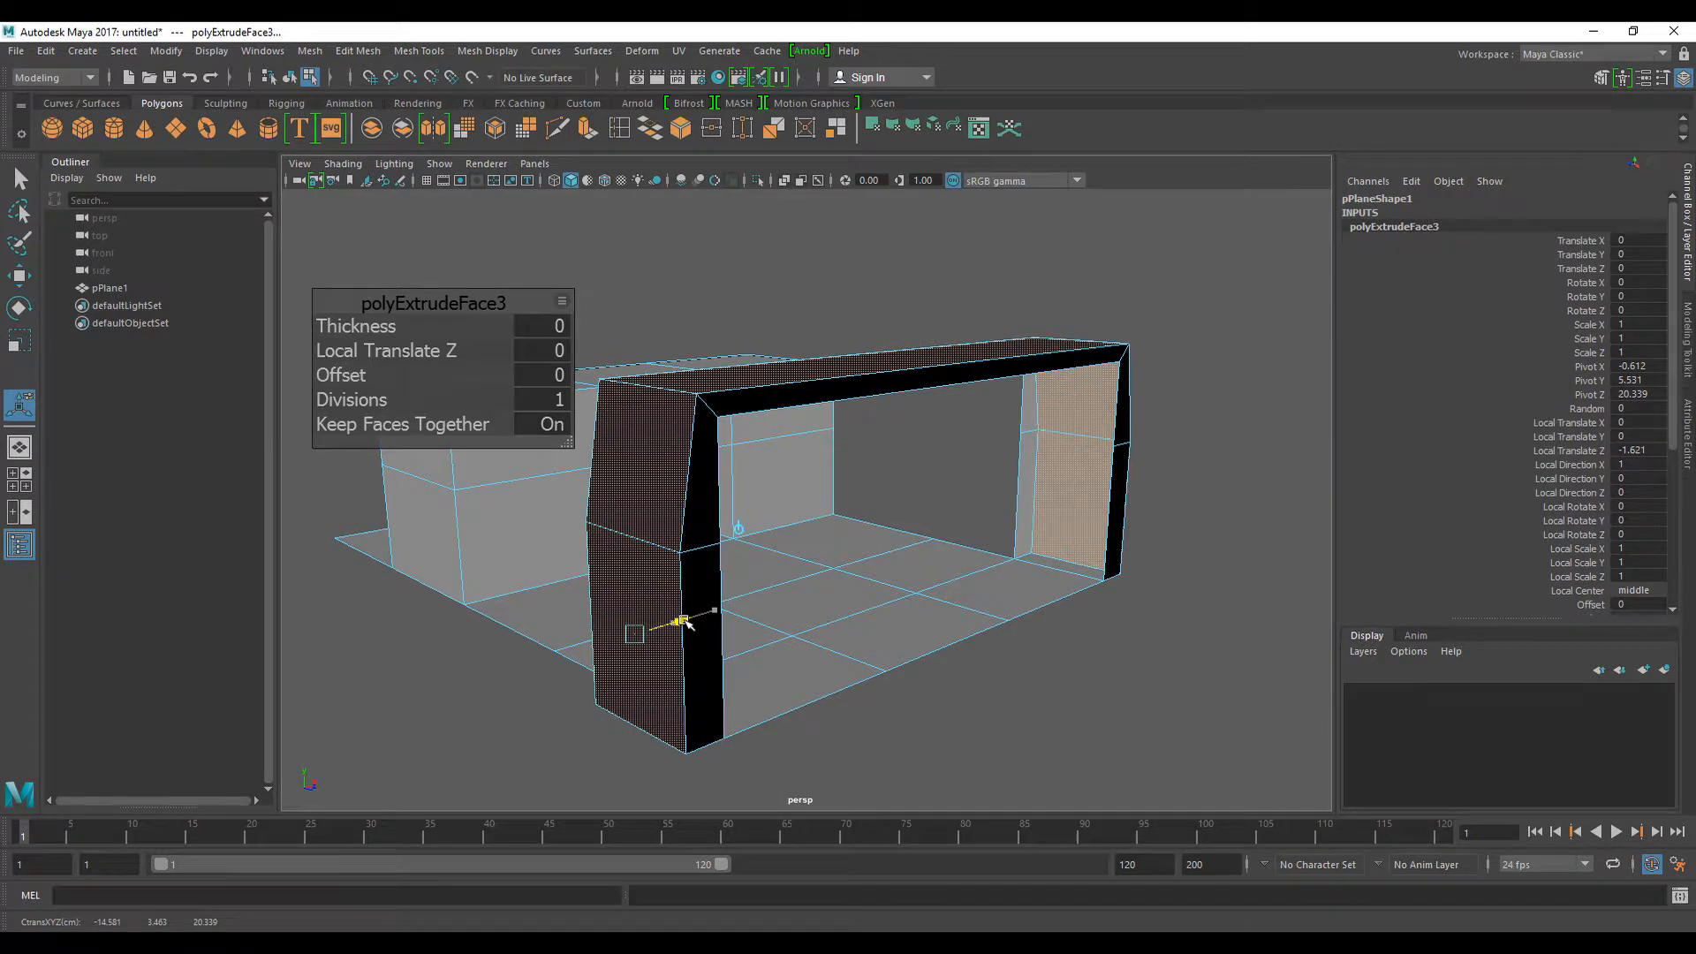
left_click_drag(729, 607, 695, 625)
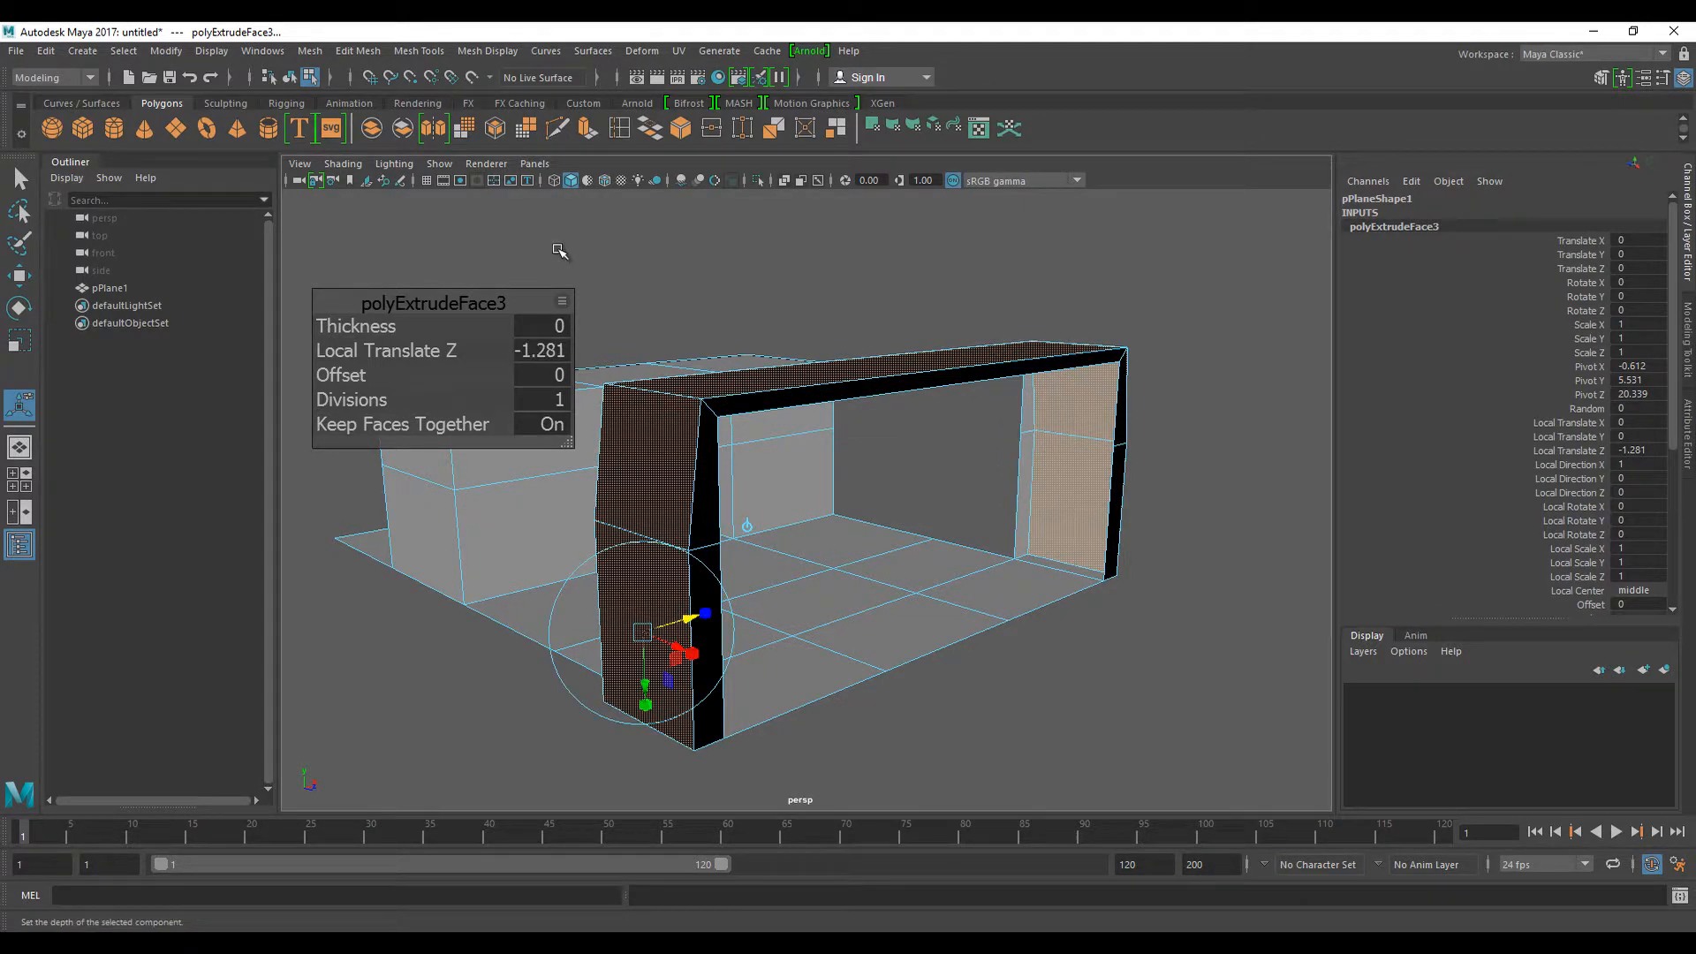
left_click(593, 267)
- Select the faces of the thickened arch, reverse their normals, and clear the selection
left_click_drag(666, 316, 654, 279, "alt")
left_click_drag(905, 439, 808, 450, "alt")
left_click_drag(654, 382, 821, 382, "alt")
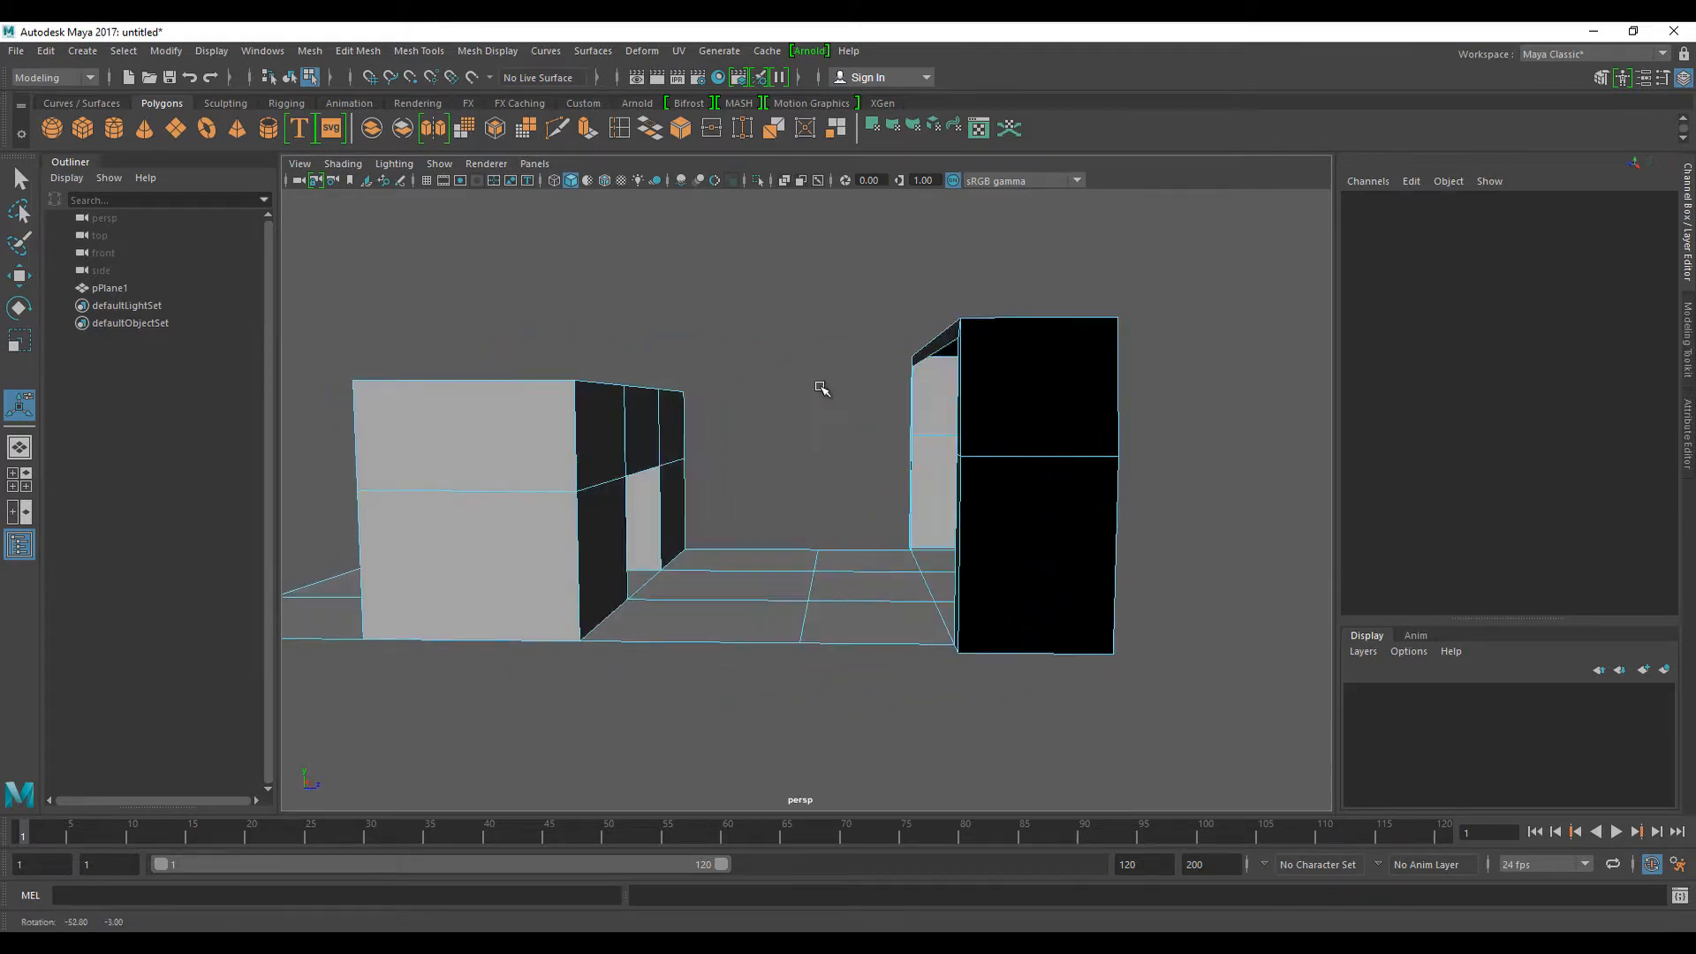
left_click_drag(802, 277, 907, 552)
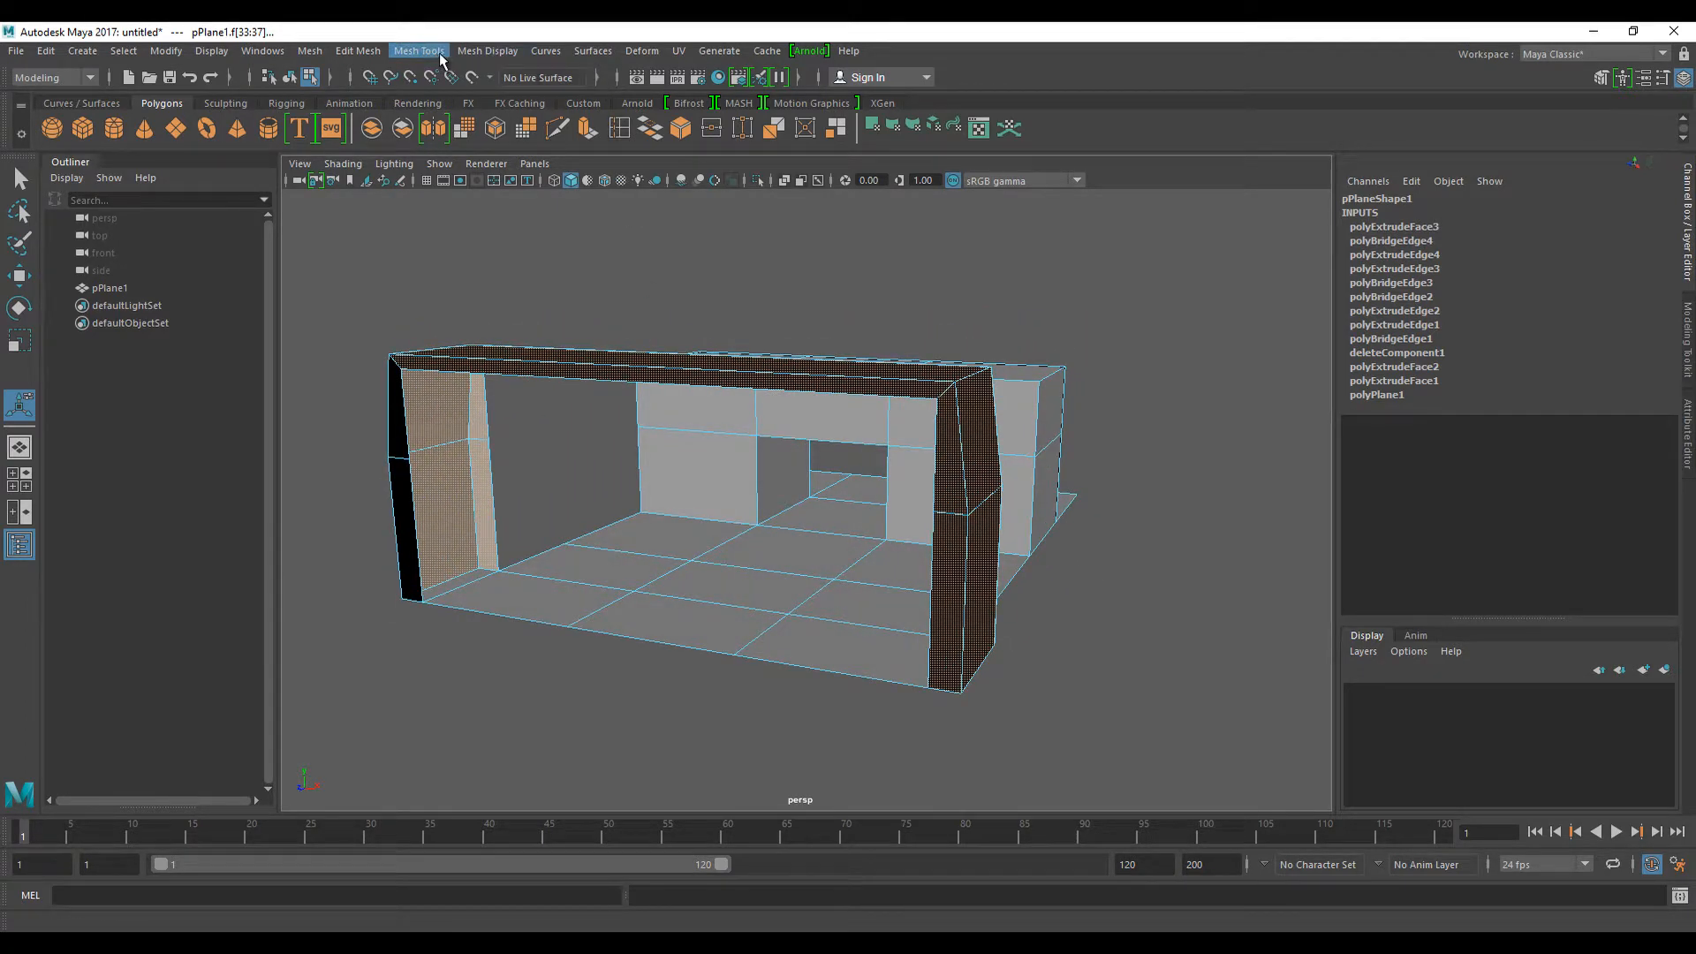
left_click(481, 51)
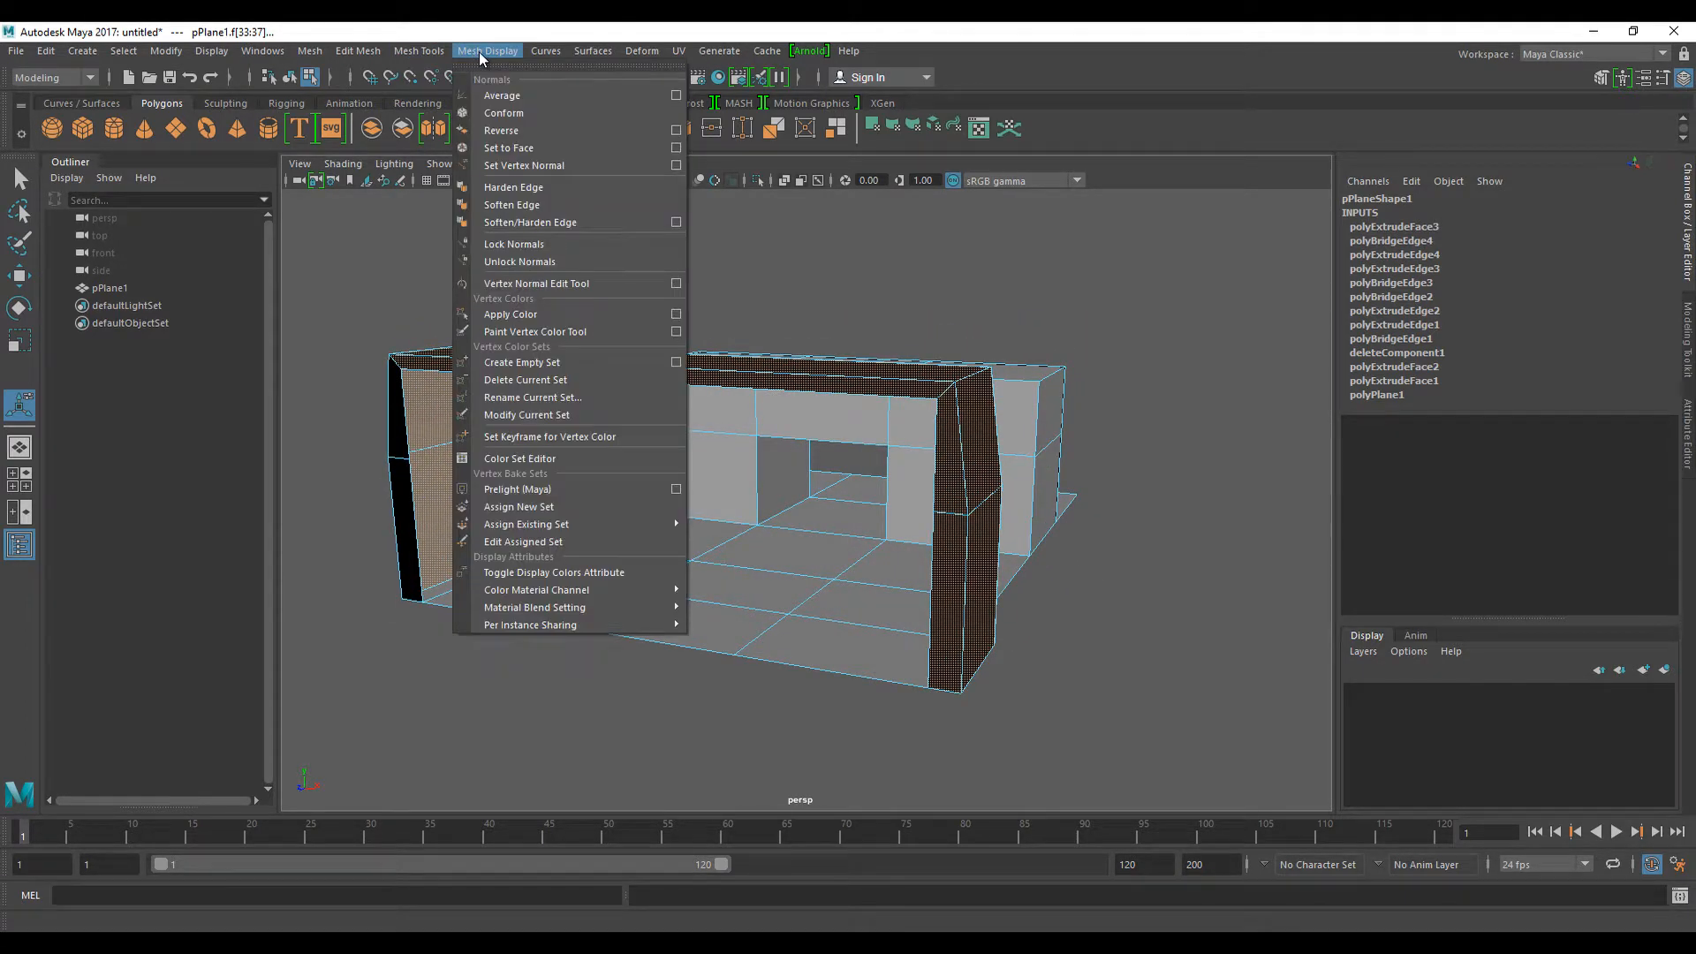
left_click(501, 130)
left_click(586, 249)
- Select the two narrow black faces on the edge of the nearer arch pillar and reverse their normals
left_click_drag(586, 252, 704, 276, "alt")
left_click(698, 433)
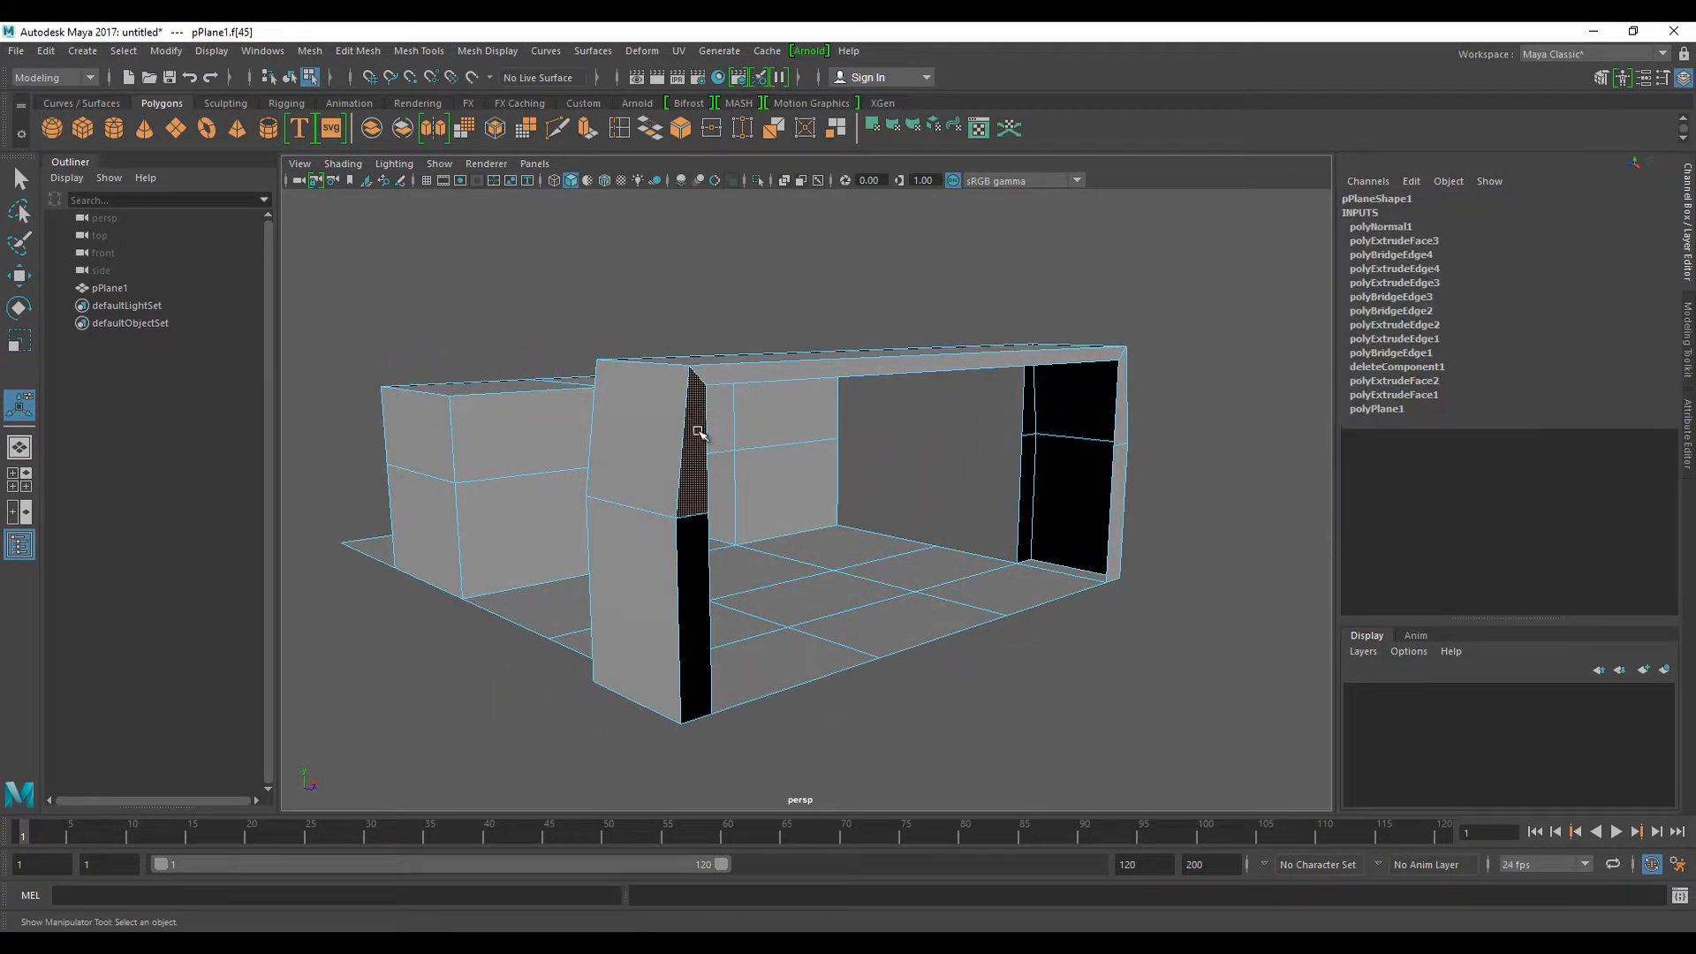
left_click(701, 575, "shift")
left_click(495, 49)
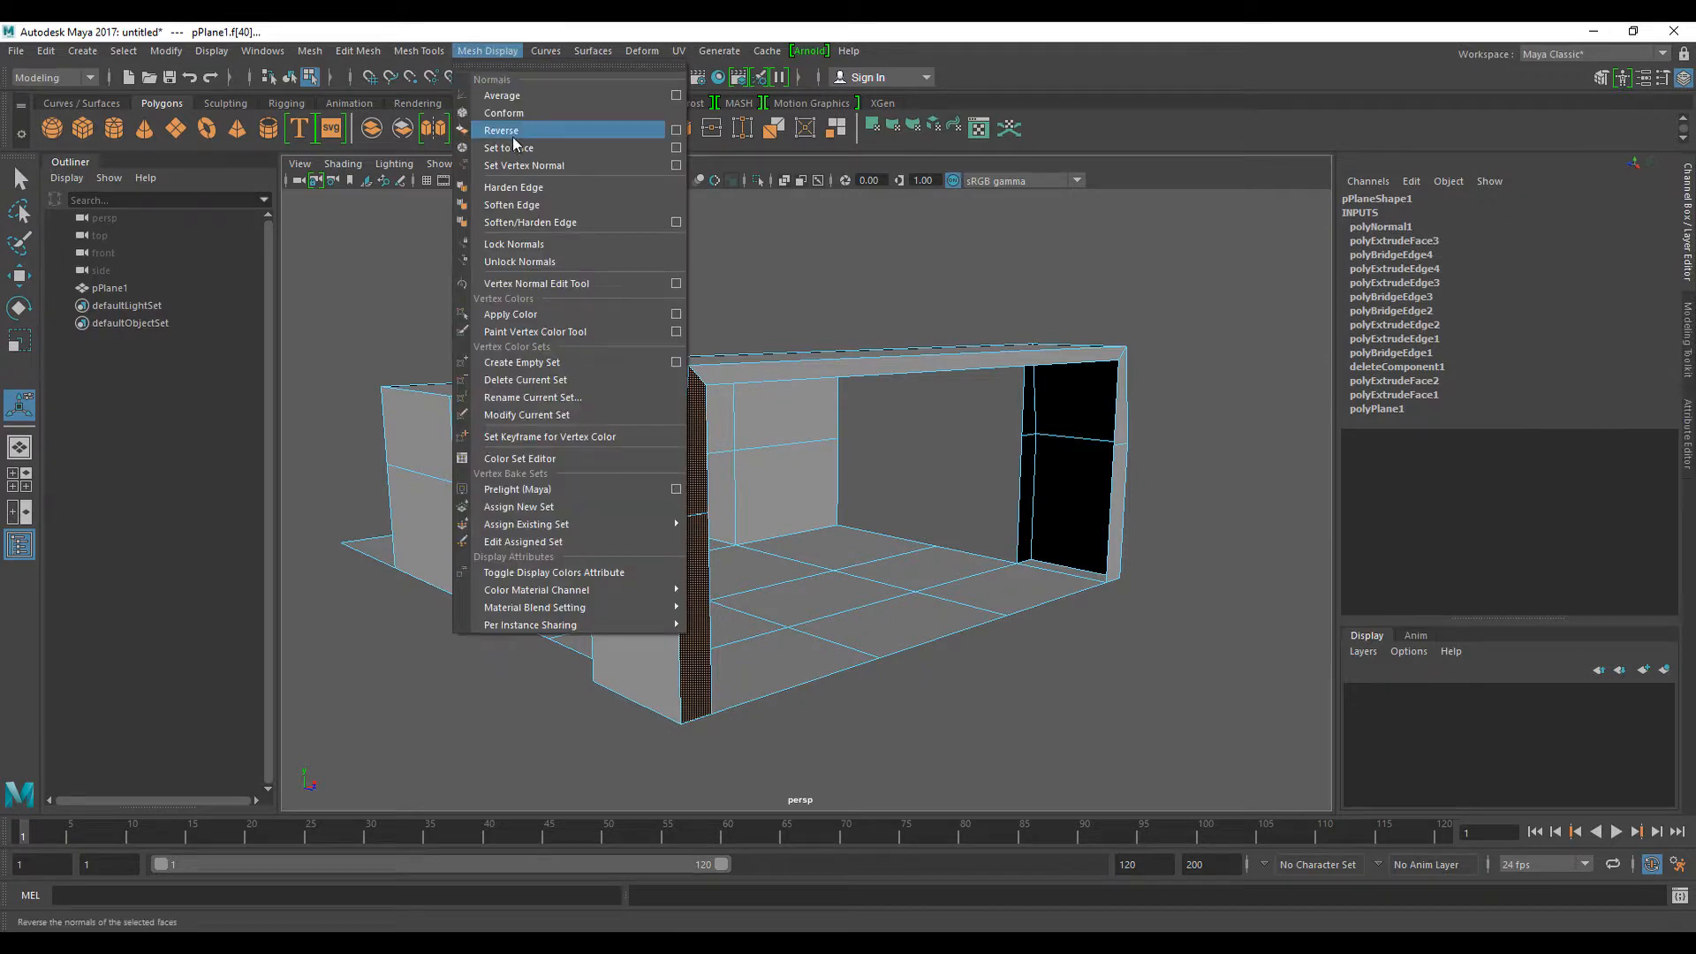
left_click(513, 139)
left_click(751, 309)
- Select every face of the mesh and extrude them together with a thickness of 0.8
left_click_drag(753, 311, 483, 475, "alt")
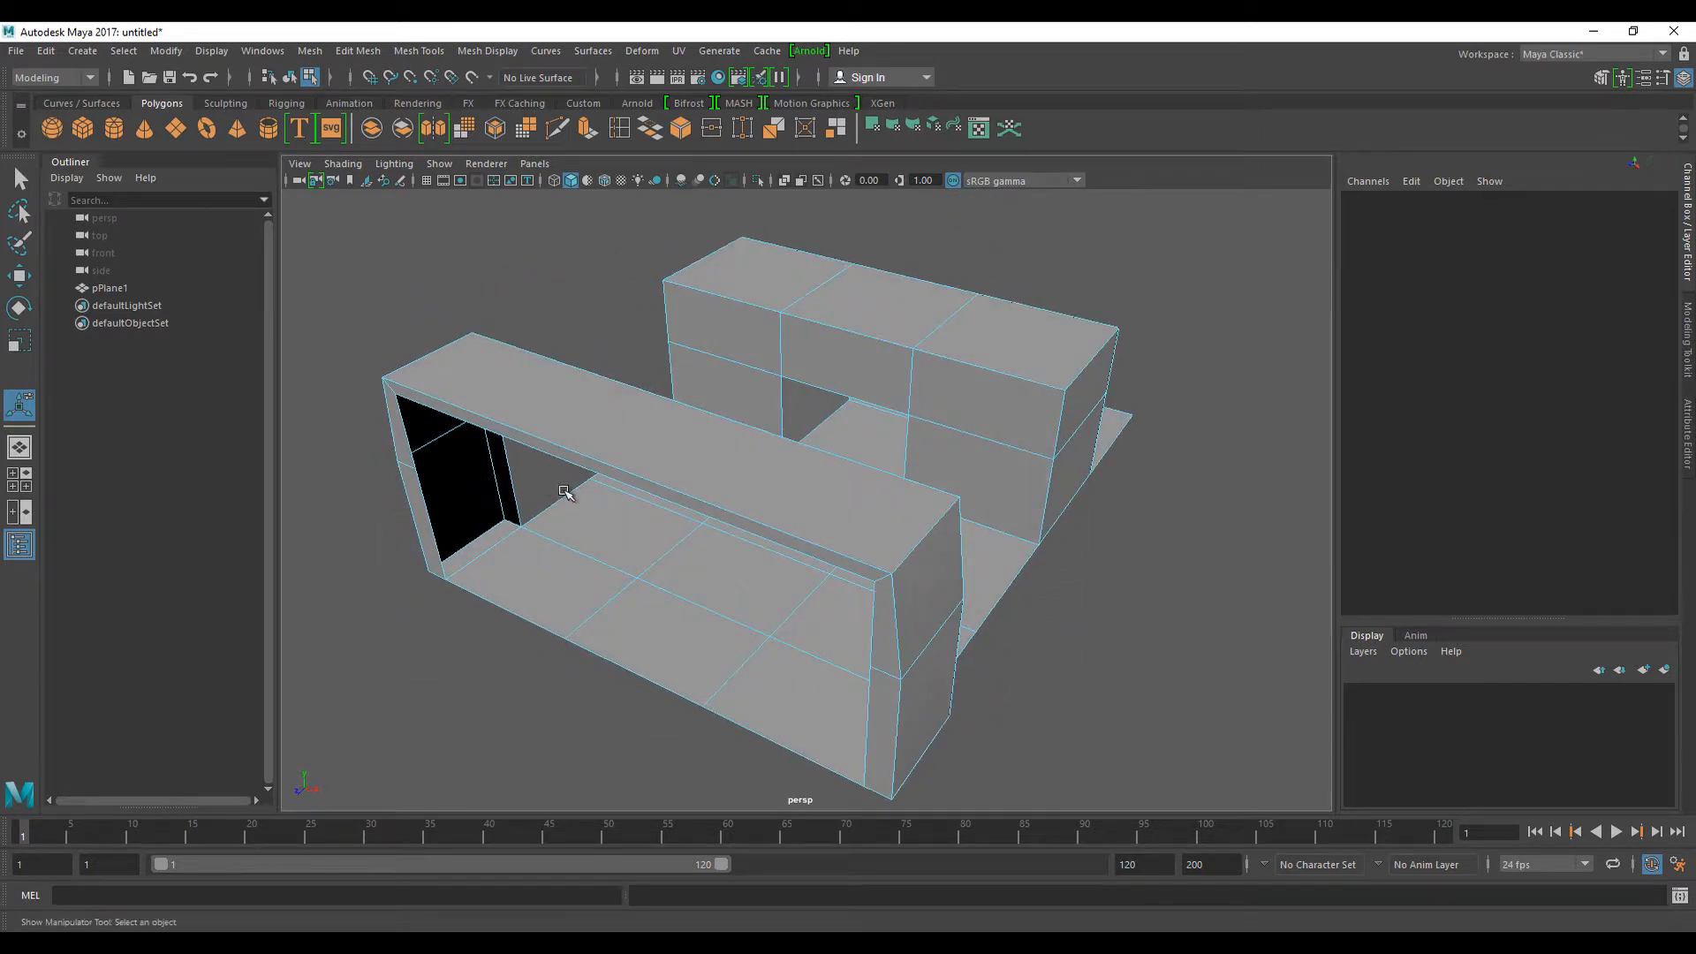
mouse_move(609, 495)
left_mouse_down("alt")
mouse_move(594, 485)
mouse_move(671, 440)
mouse_move(583, 447)
mouse_move(581, 396)
mouse_move(618, 405)
mouse_move(725, 353)
mouse_move(700, 446)
mouse_move(670, 474)
mouse_move(604, 484)
left_mouse_up("alt")
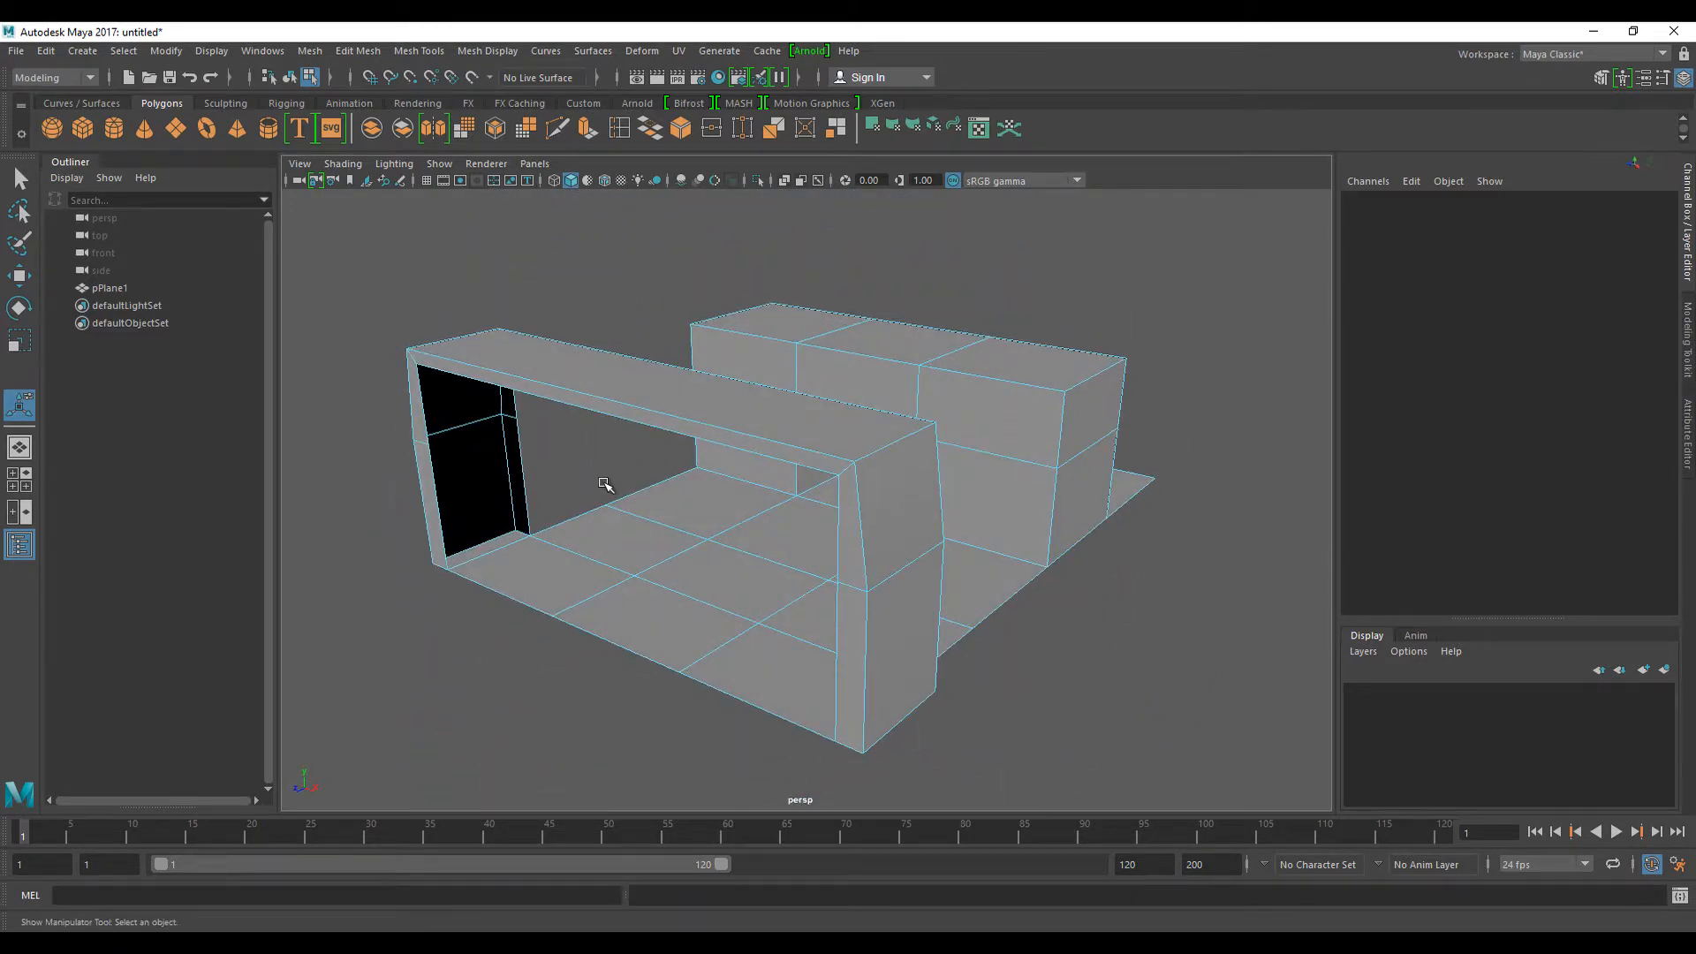
scroll(592, 473, "down", 3)
left_click_drag(429, 268, 1137, 697)
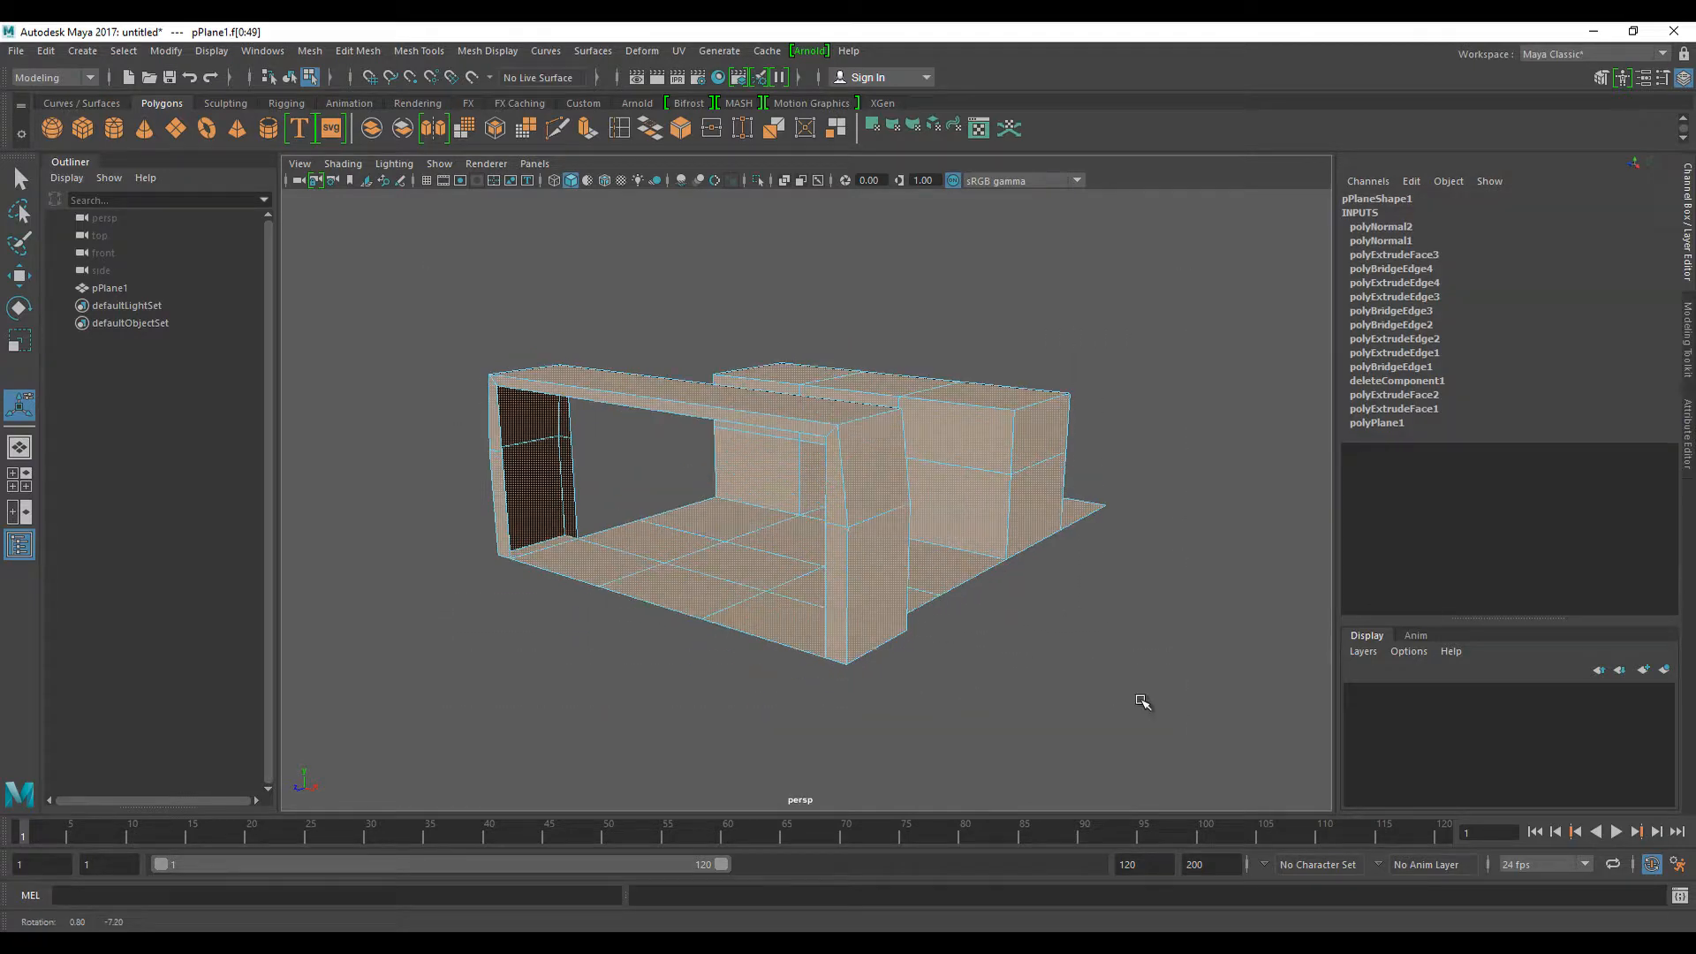
left_click(582, 129)
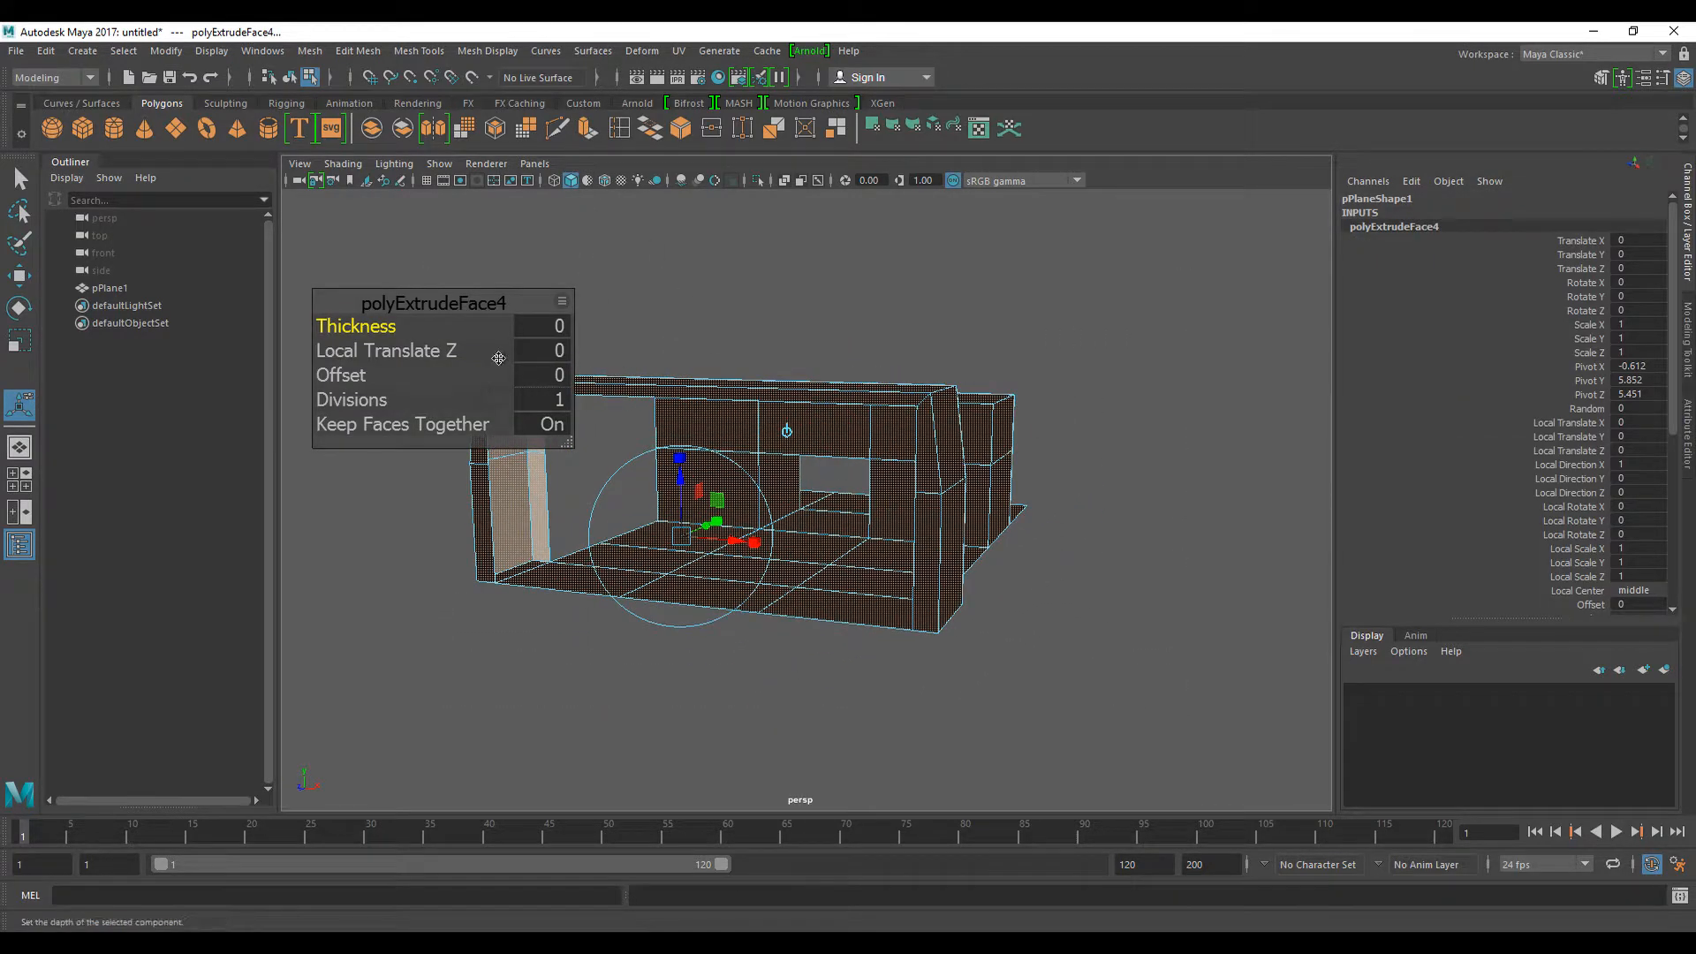
mouse_move(393, 325)
left_mouse_down()
mouse_move(369, 328)
mouse_move(389, 332)
left_mouse_up()
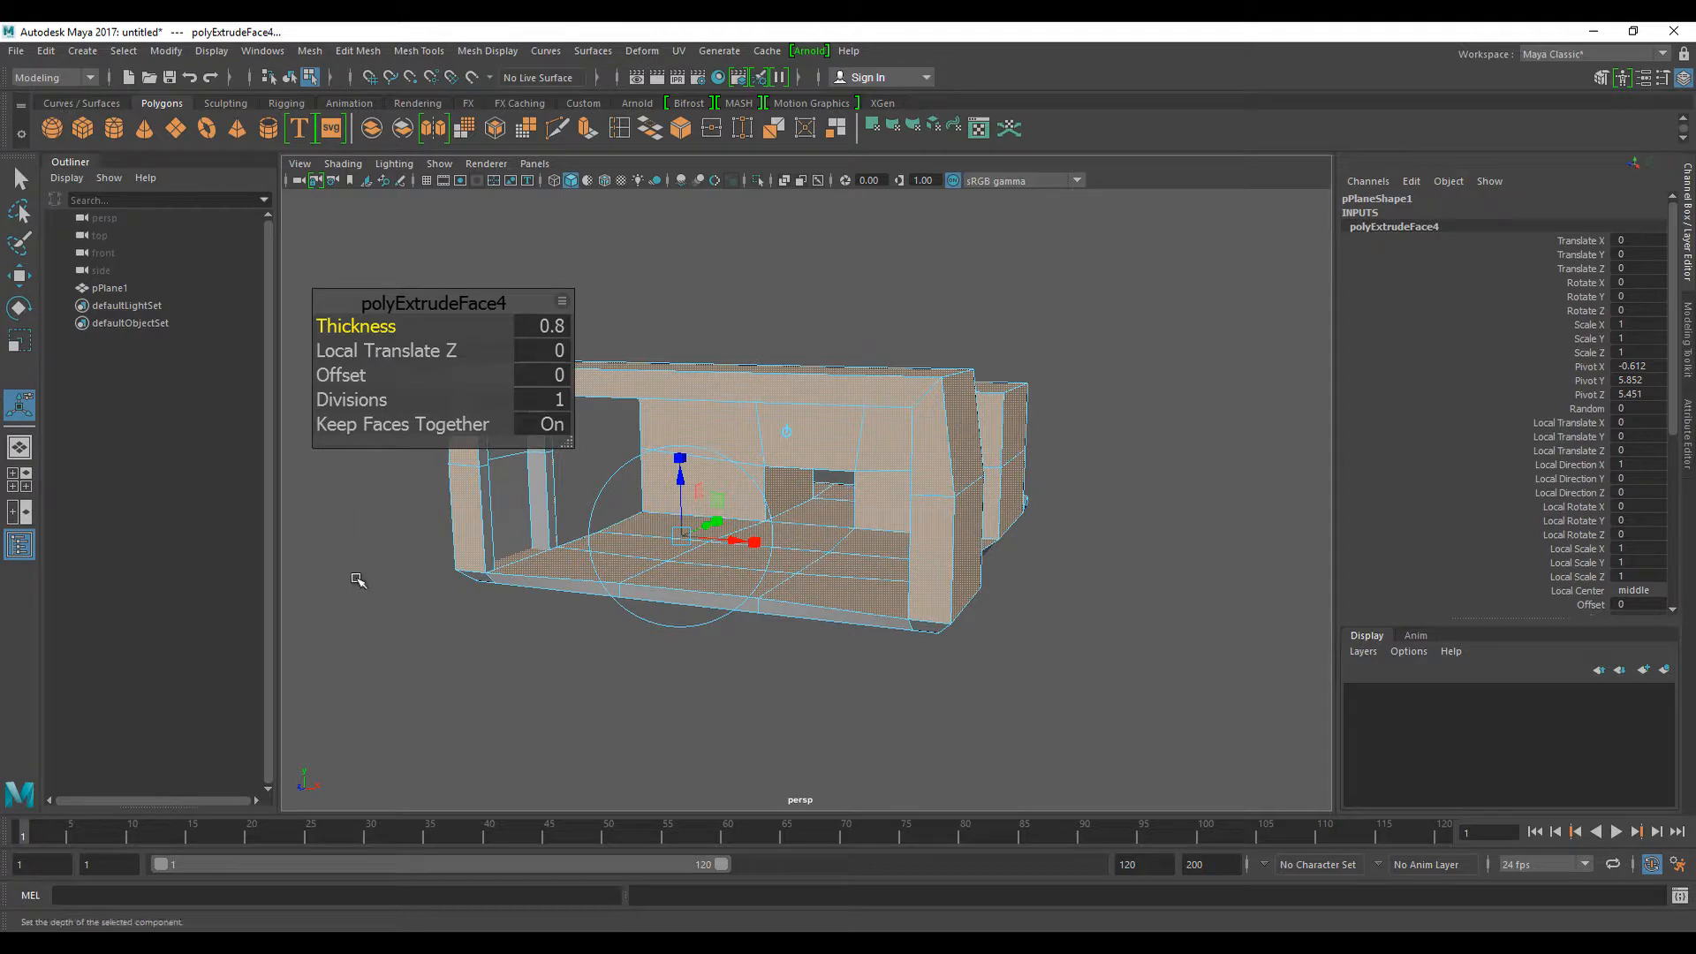
left_click(357, 579)
left_click_drag(409, 624, 359, 647, "alt")
left_click_drag(465, 617, 666, 575, "alt")
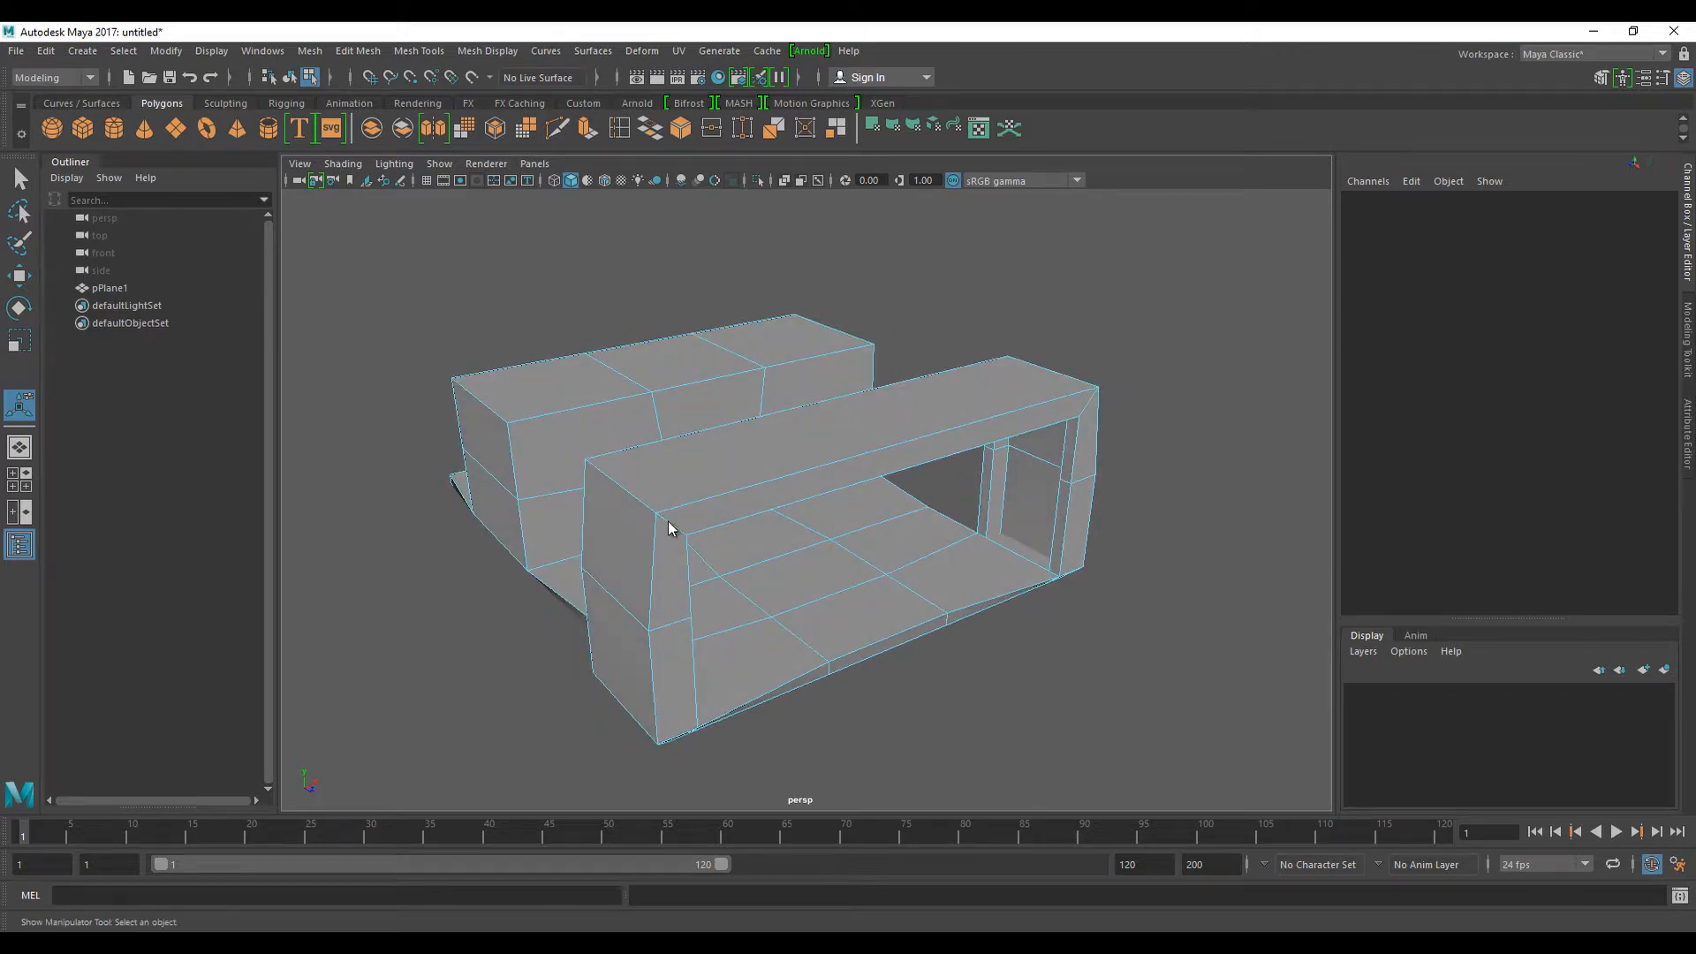
- Cycle the mesh through object, face and edge selection, pick the middle top face of the block row, and examine the model from several sides
right_click_drag(668, 521, 750, 420)
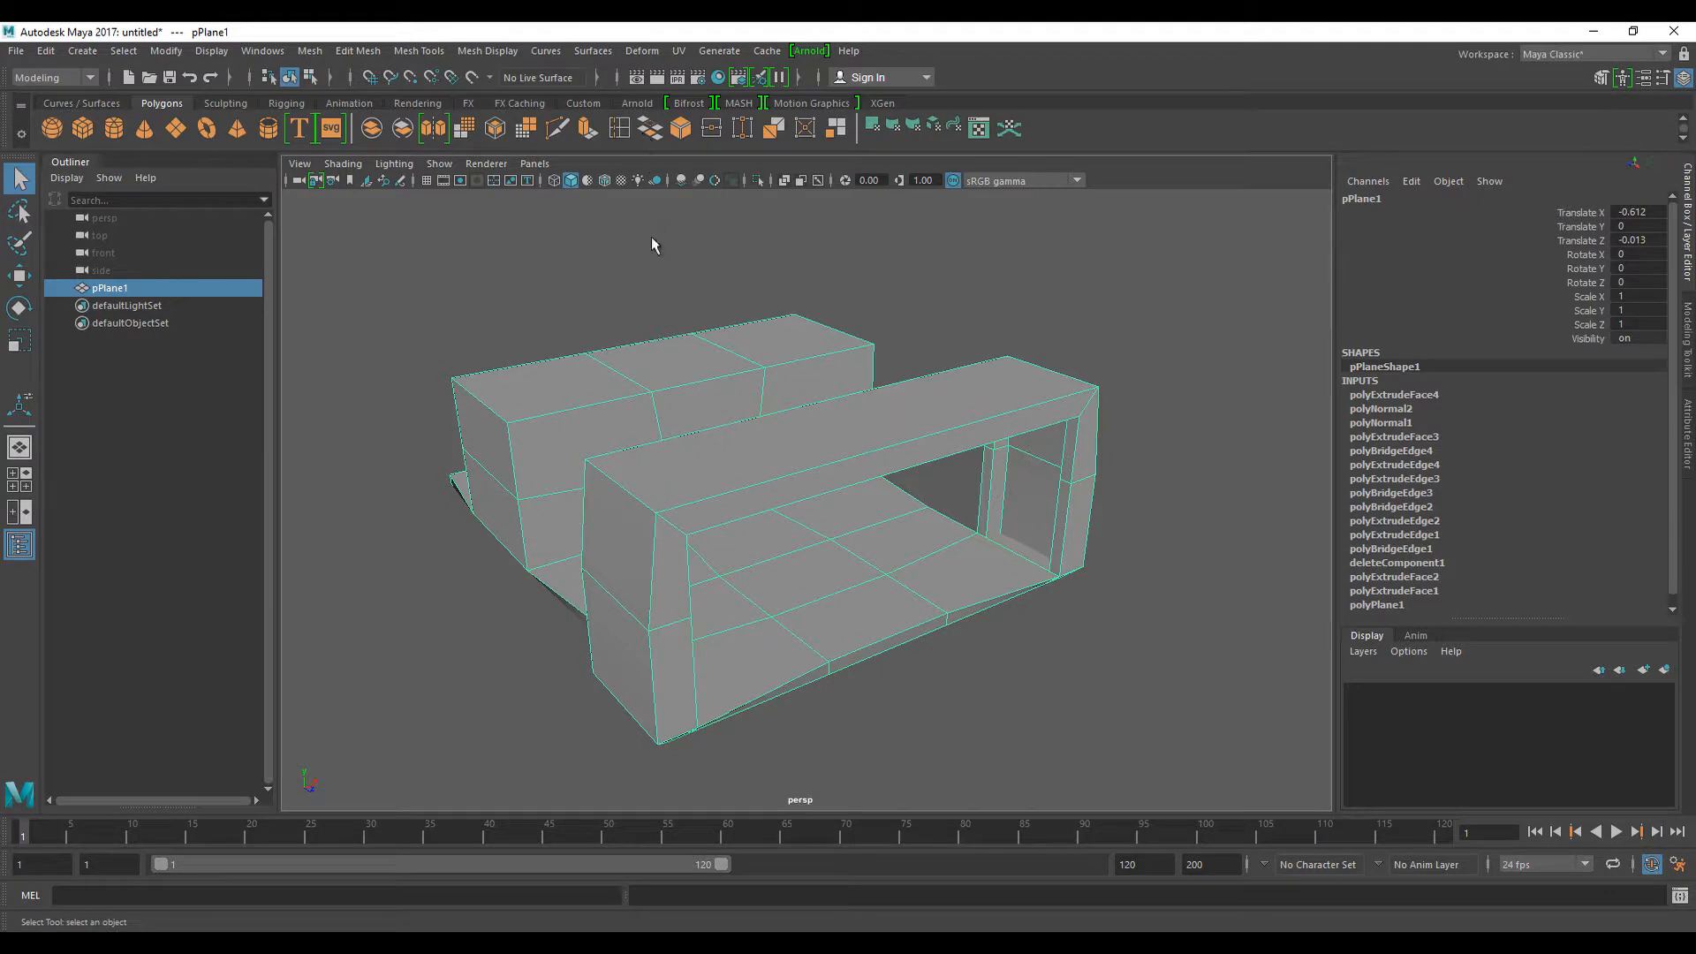
left_click_drag(598, 439, 612, 433, "alt")
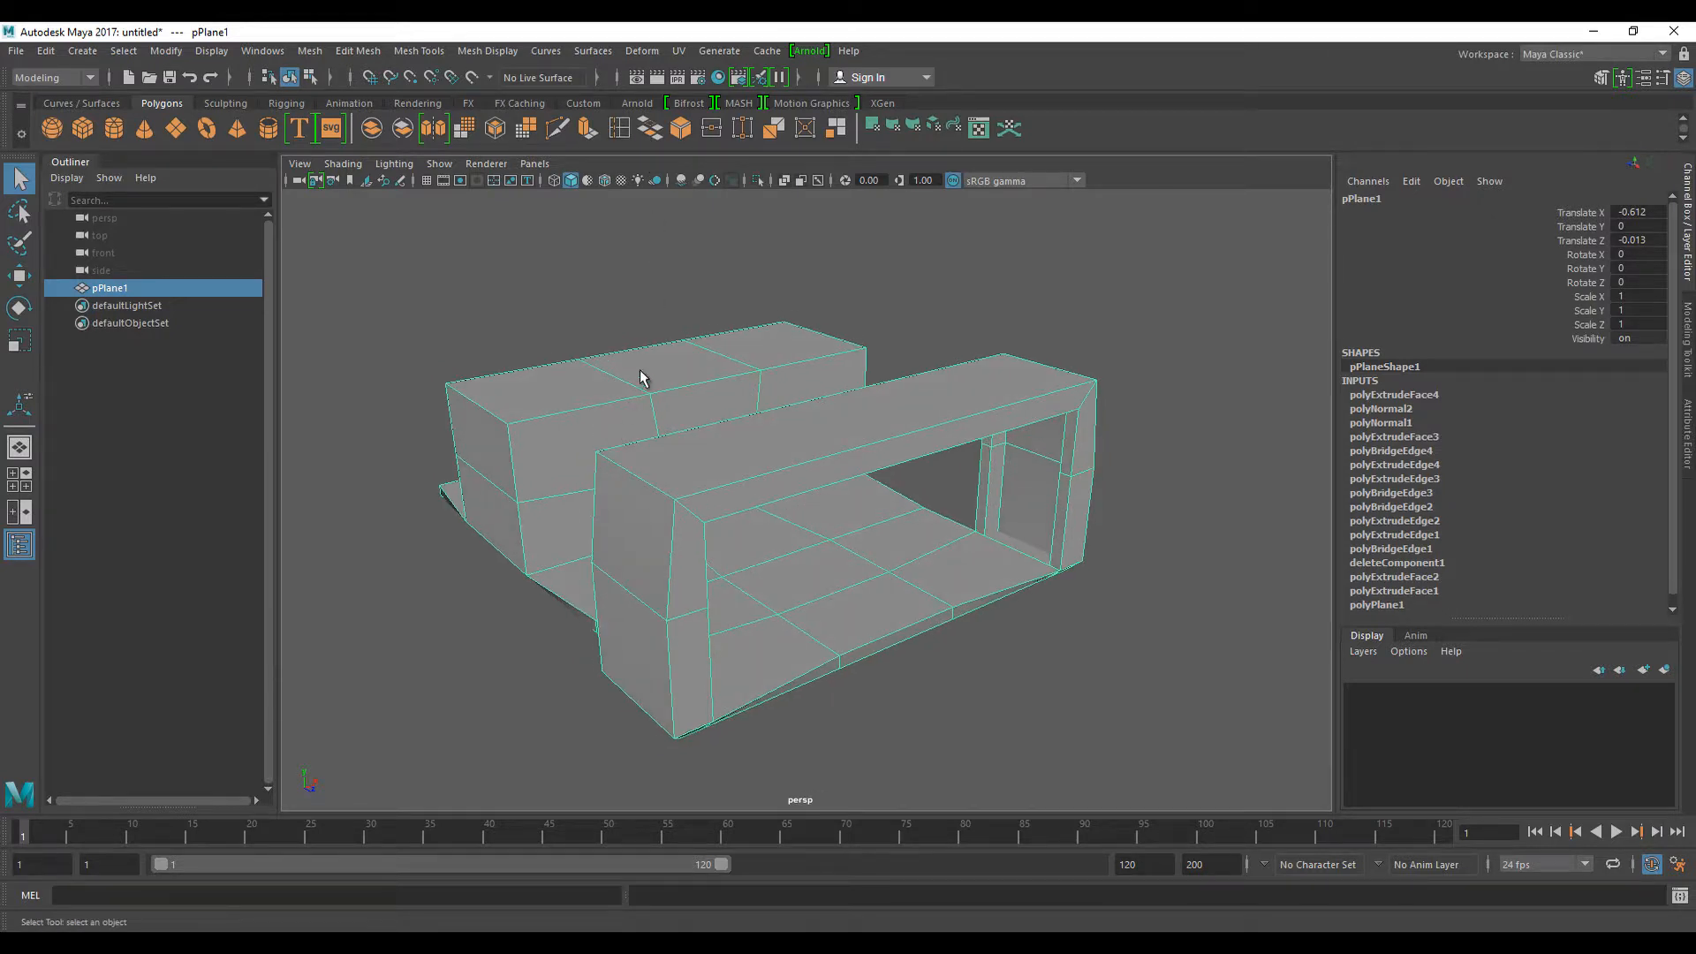
right_click_drag(640, 378, 642, 421)
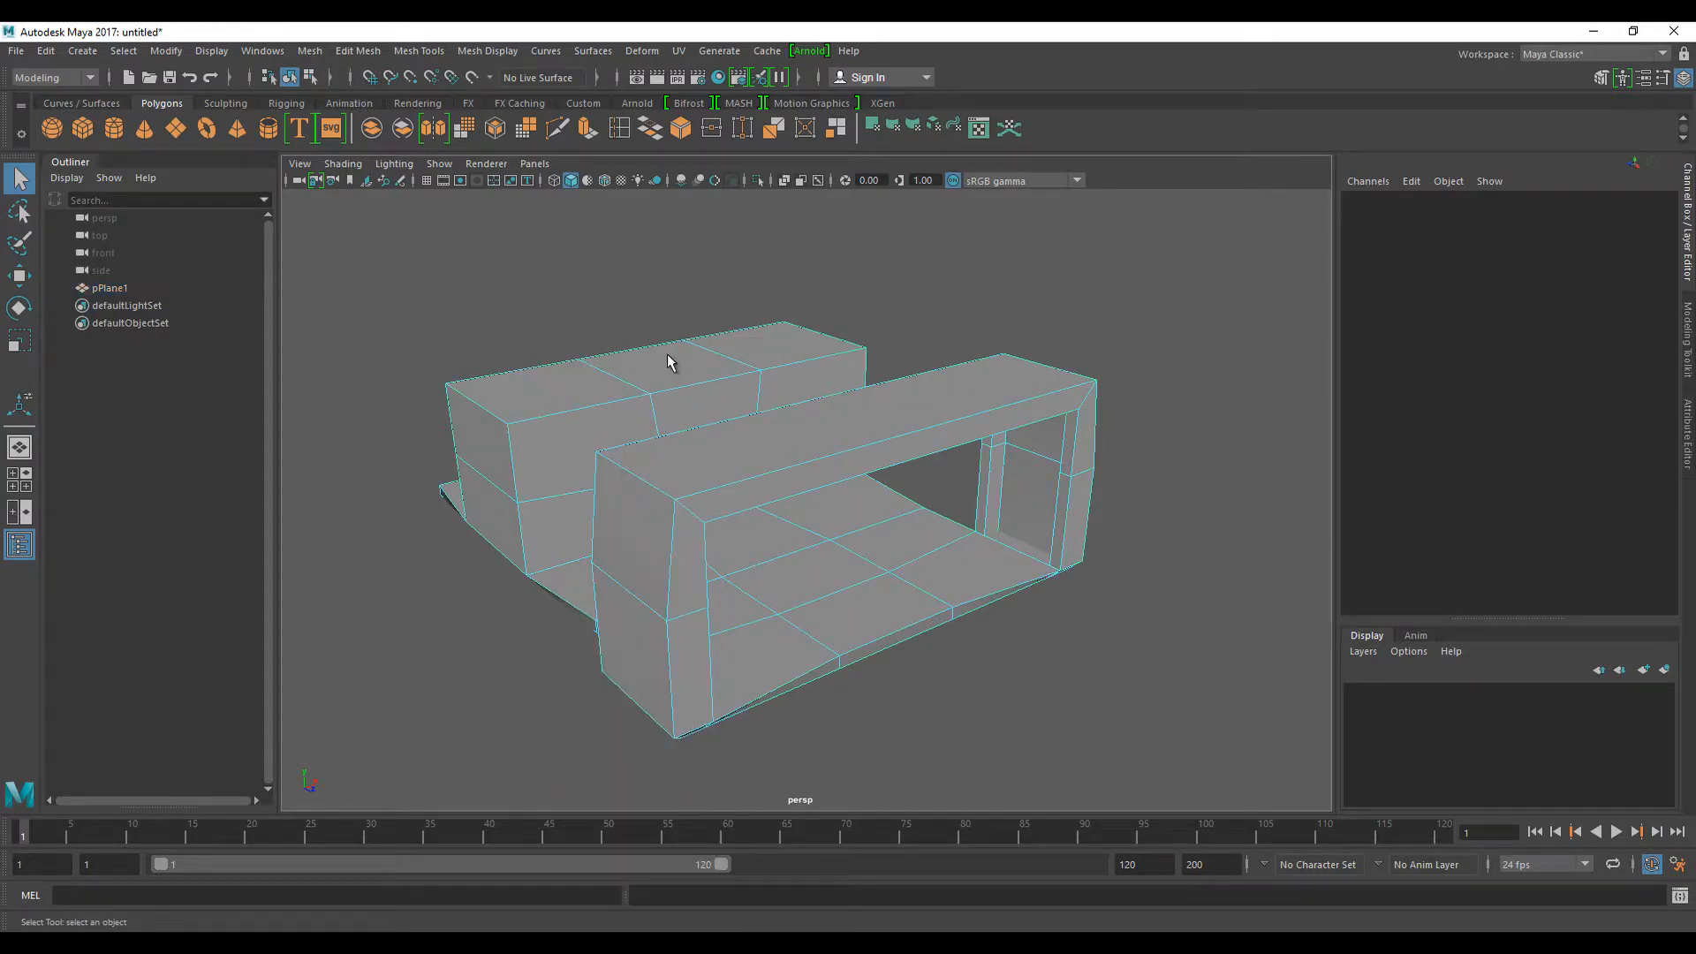
left_click(669, 360)
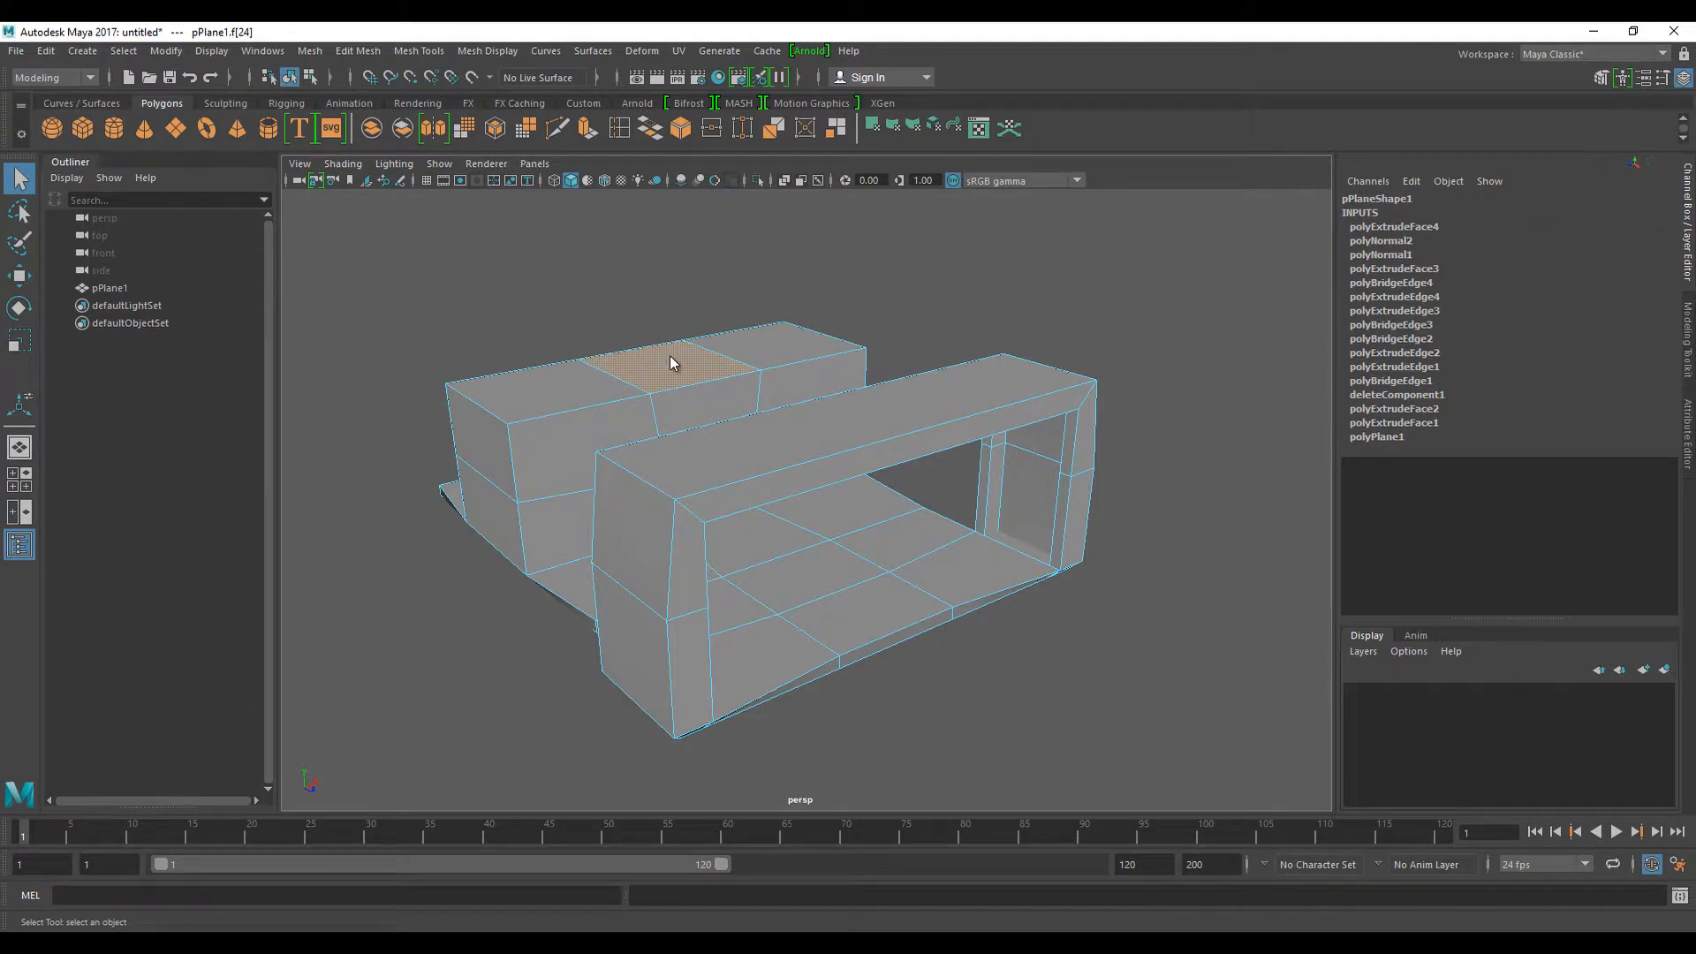
right_click_drag(670, 355, 646, 309)
left_click(760, 344)
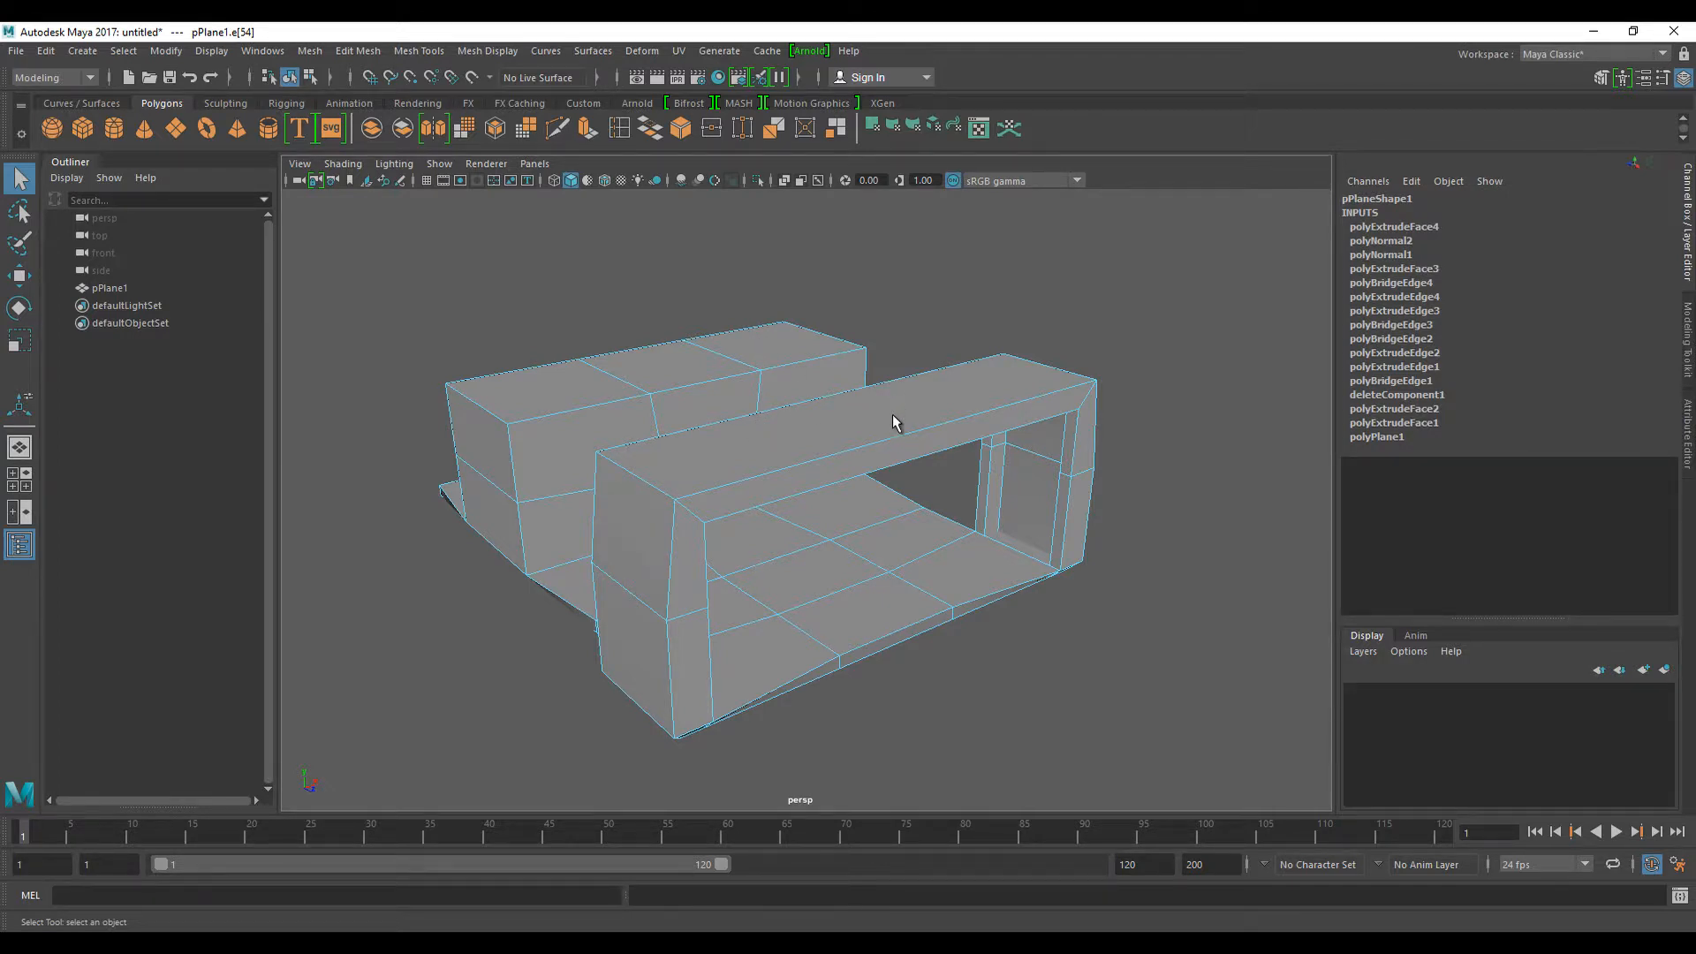
left_click_drag(889, 449, 759, 458, "alt")
middle_click_drag(760, 459, 792, 428, "alt")
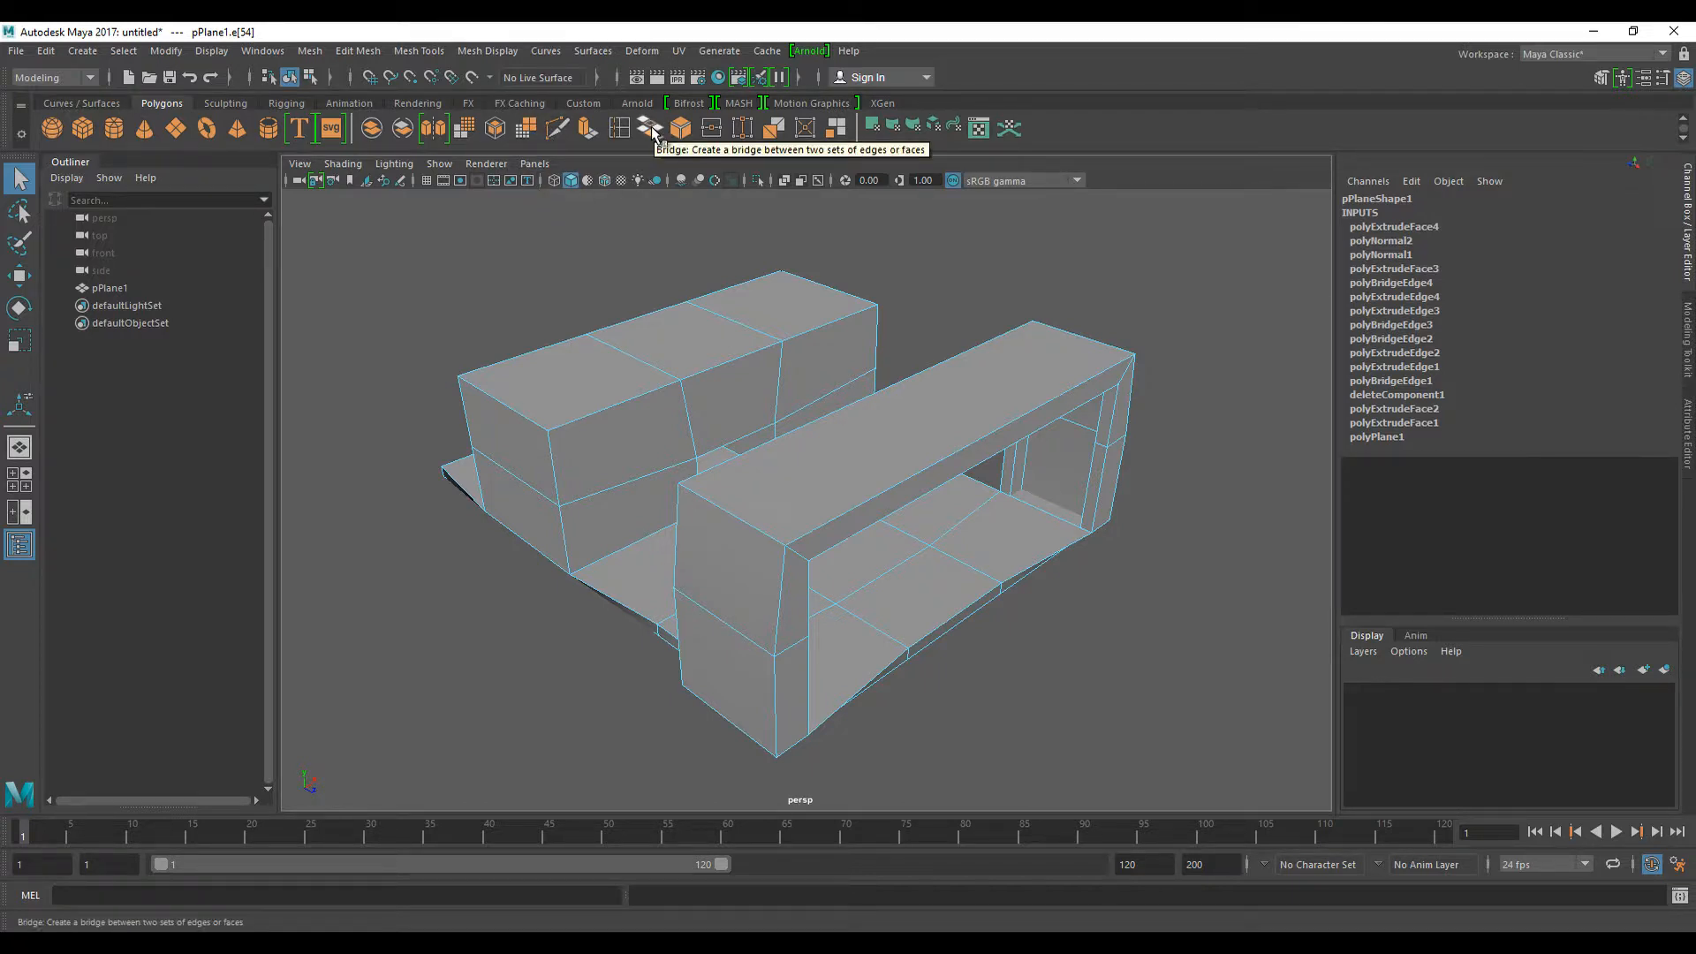
left_click_drag(613, 262, 628, 397, "alt")
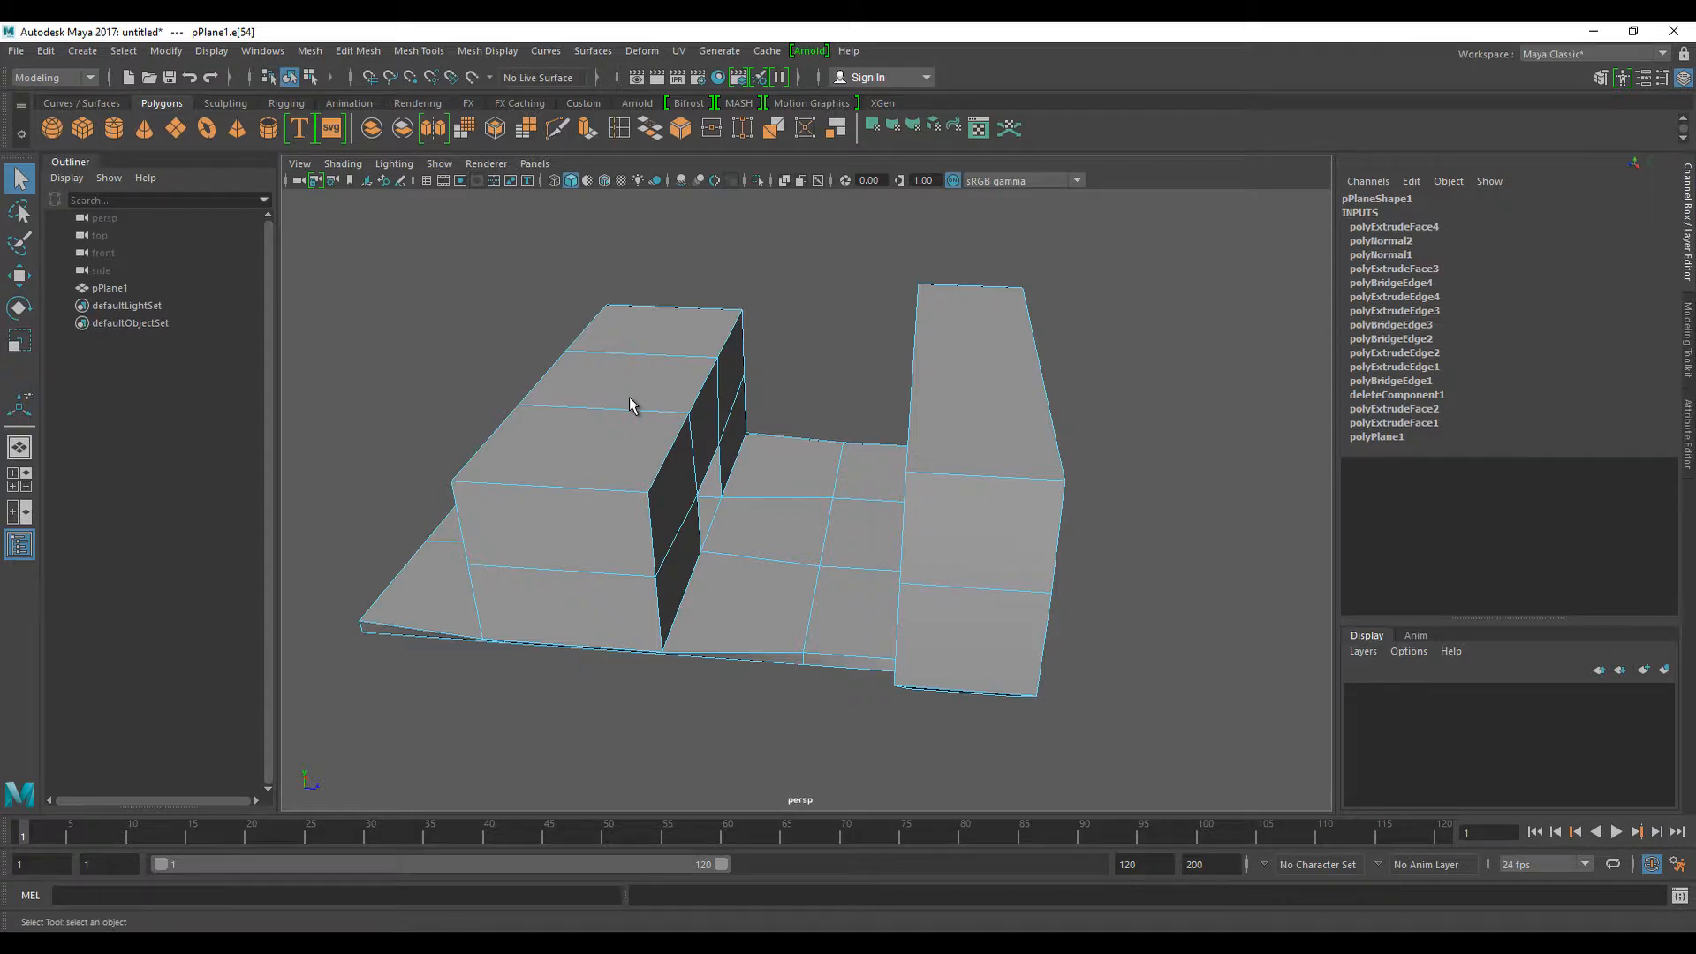
left_click_drag(765, 438, 703, 431, "alt")
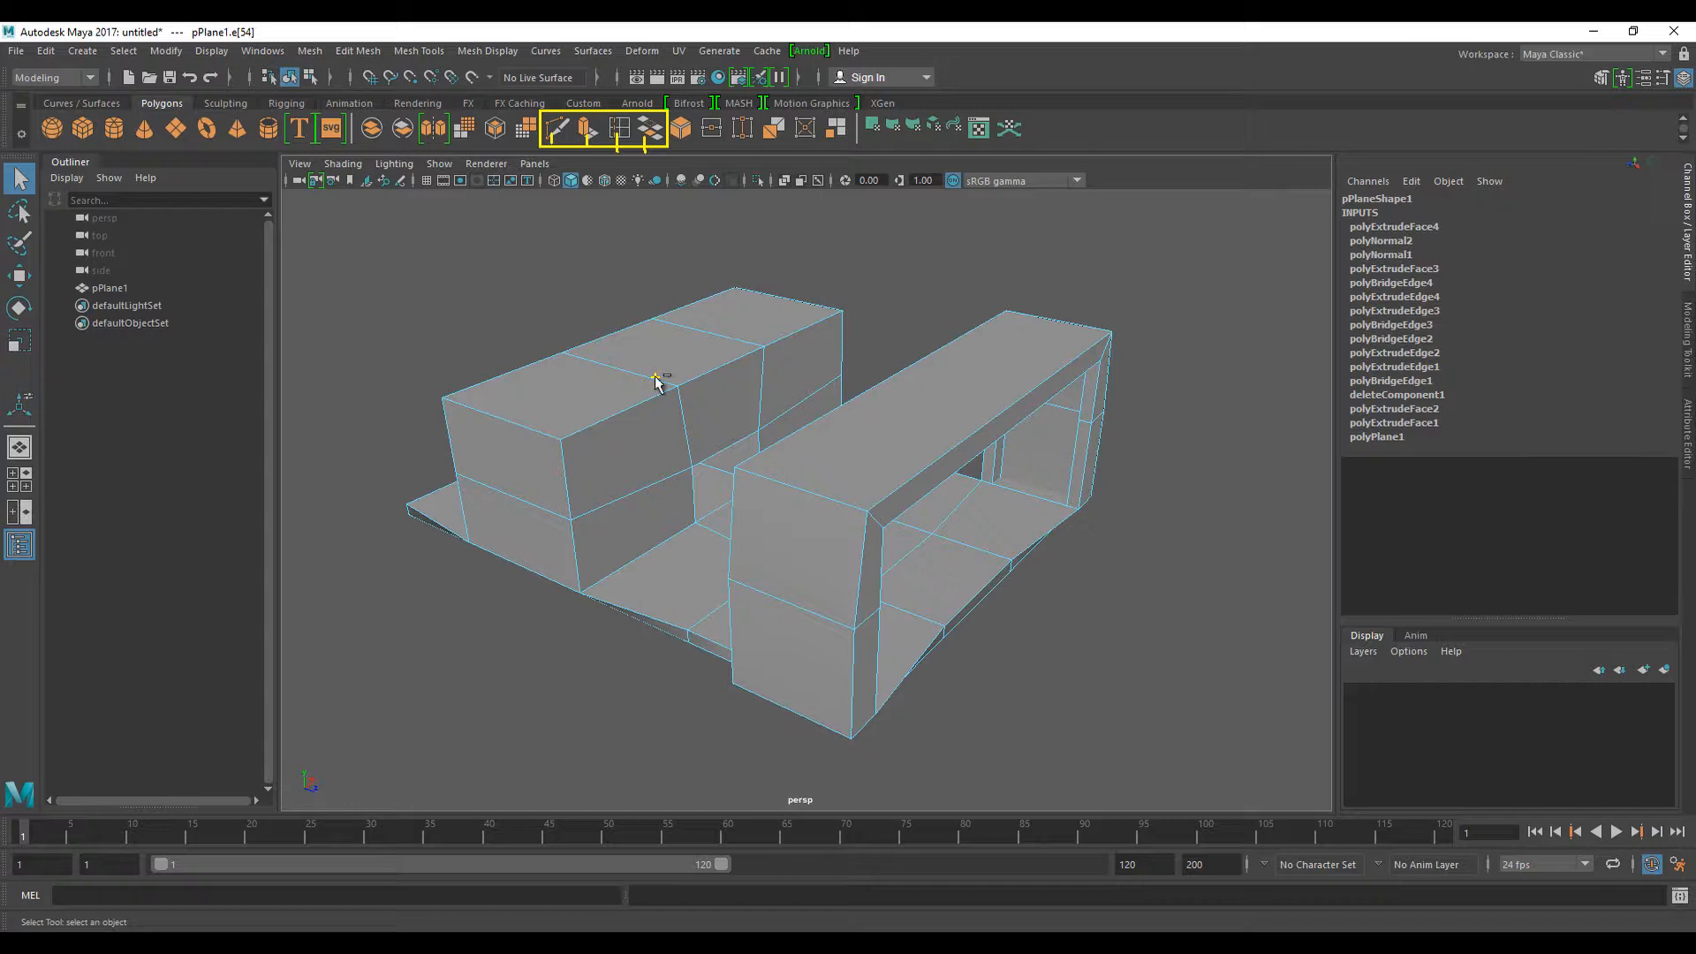
- Return the mesh to object selection and delete it from the scene
right_click_drag(586, 357, 639, 325)
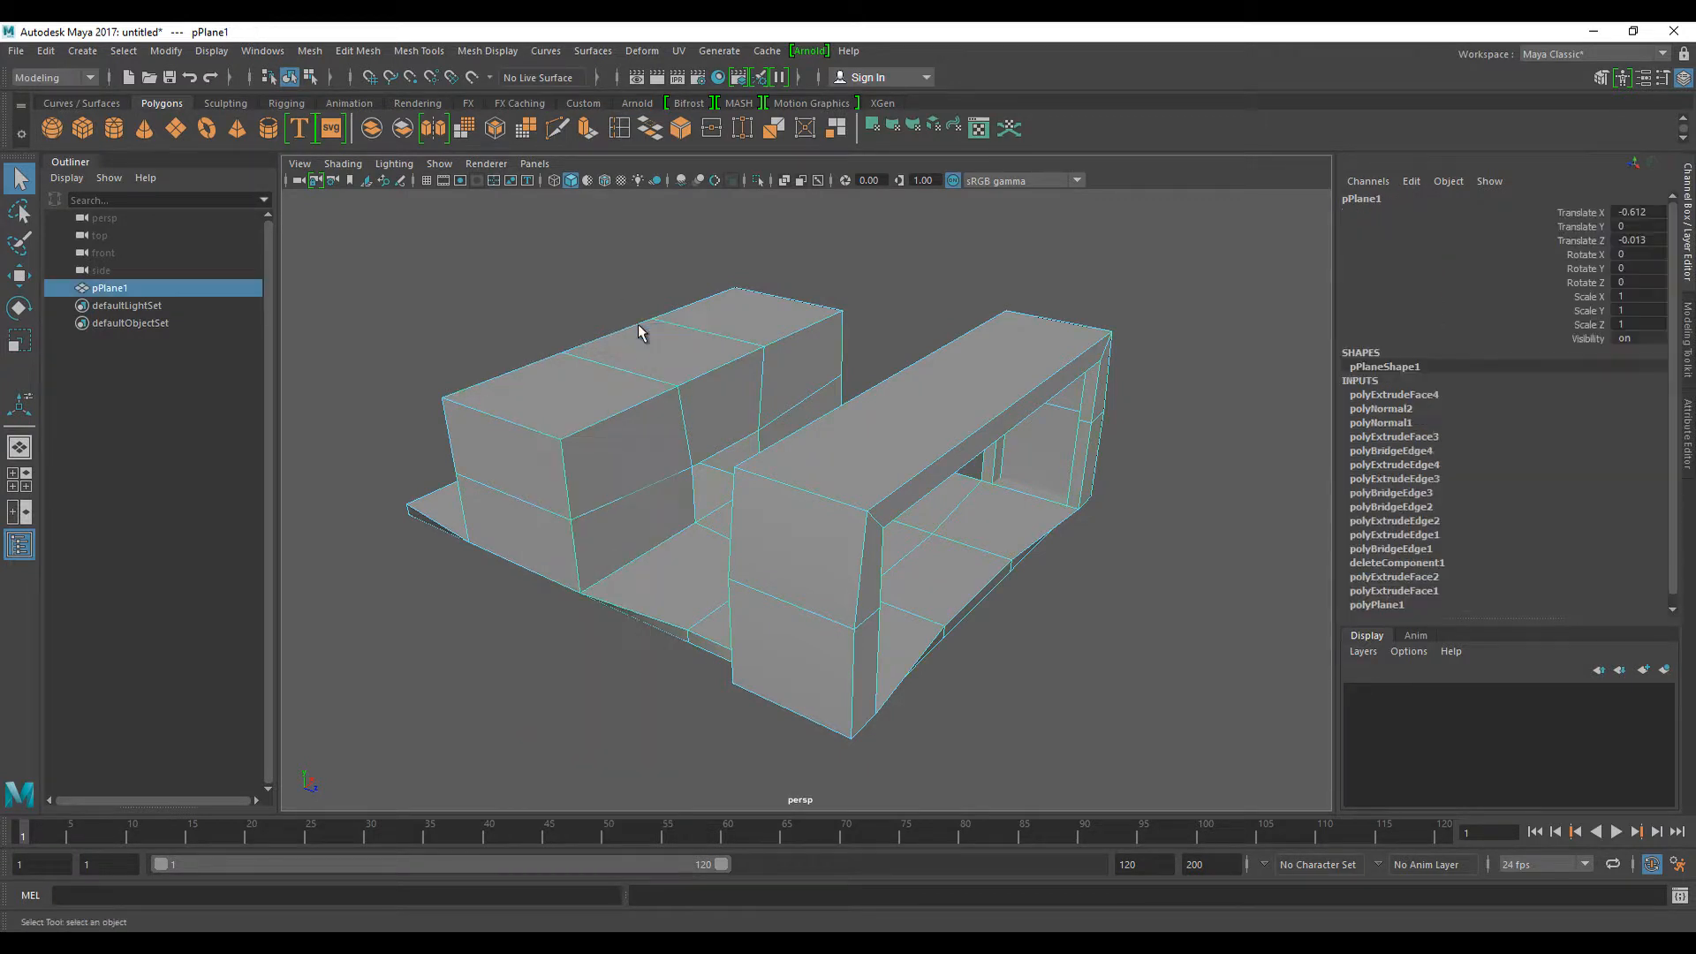
scroll(649, 447, "down", 2)
scroll(649, 447, "up", 2)
scroll(649, 447, "down", 1)
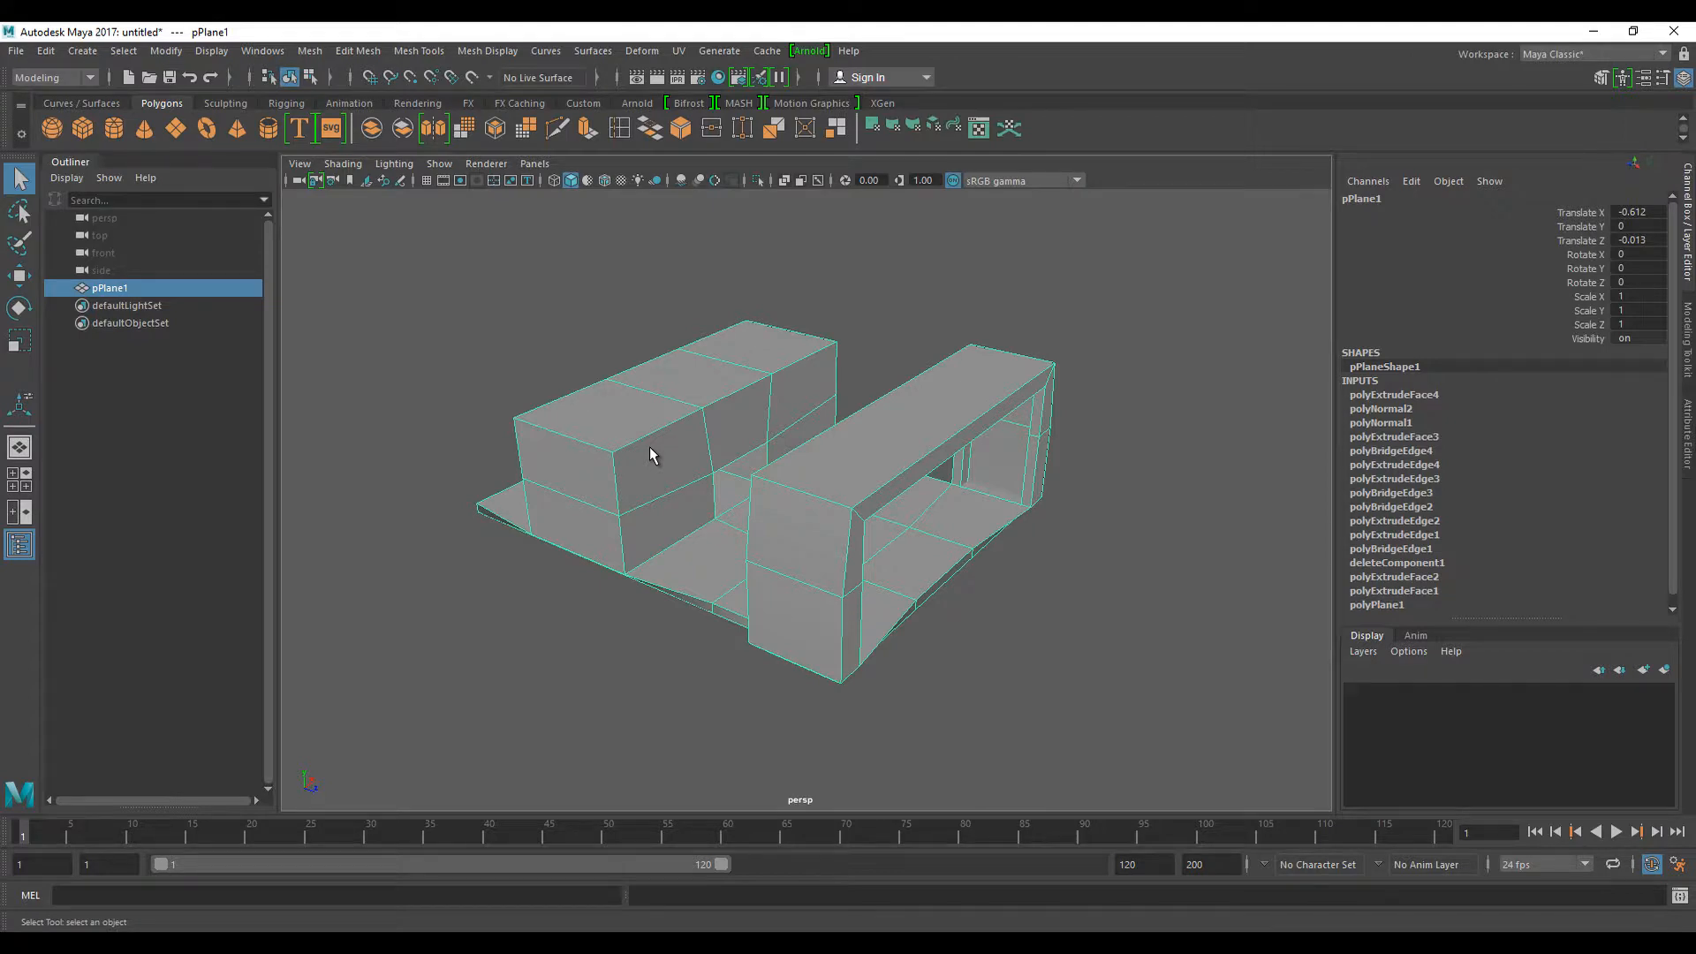
key("Delete")
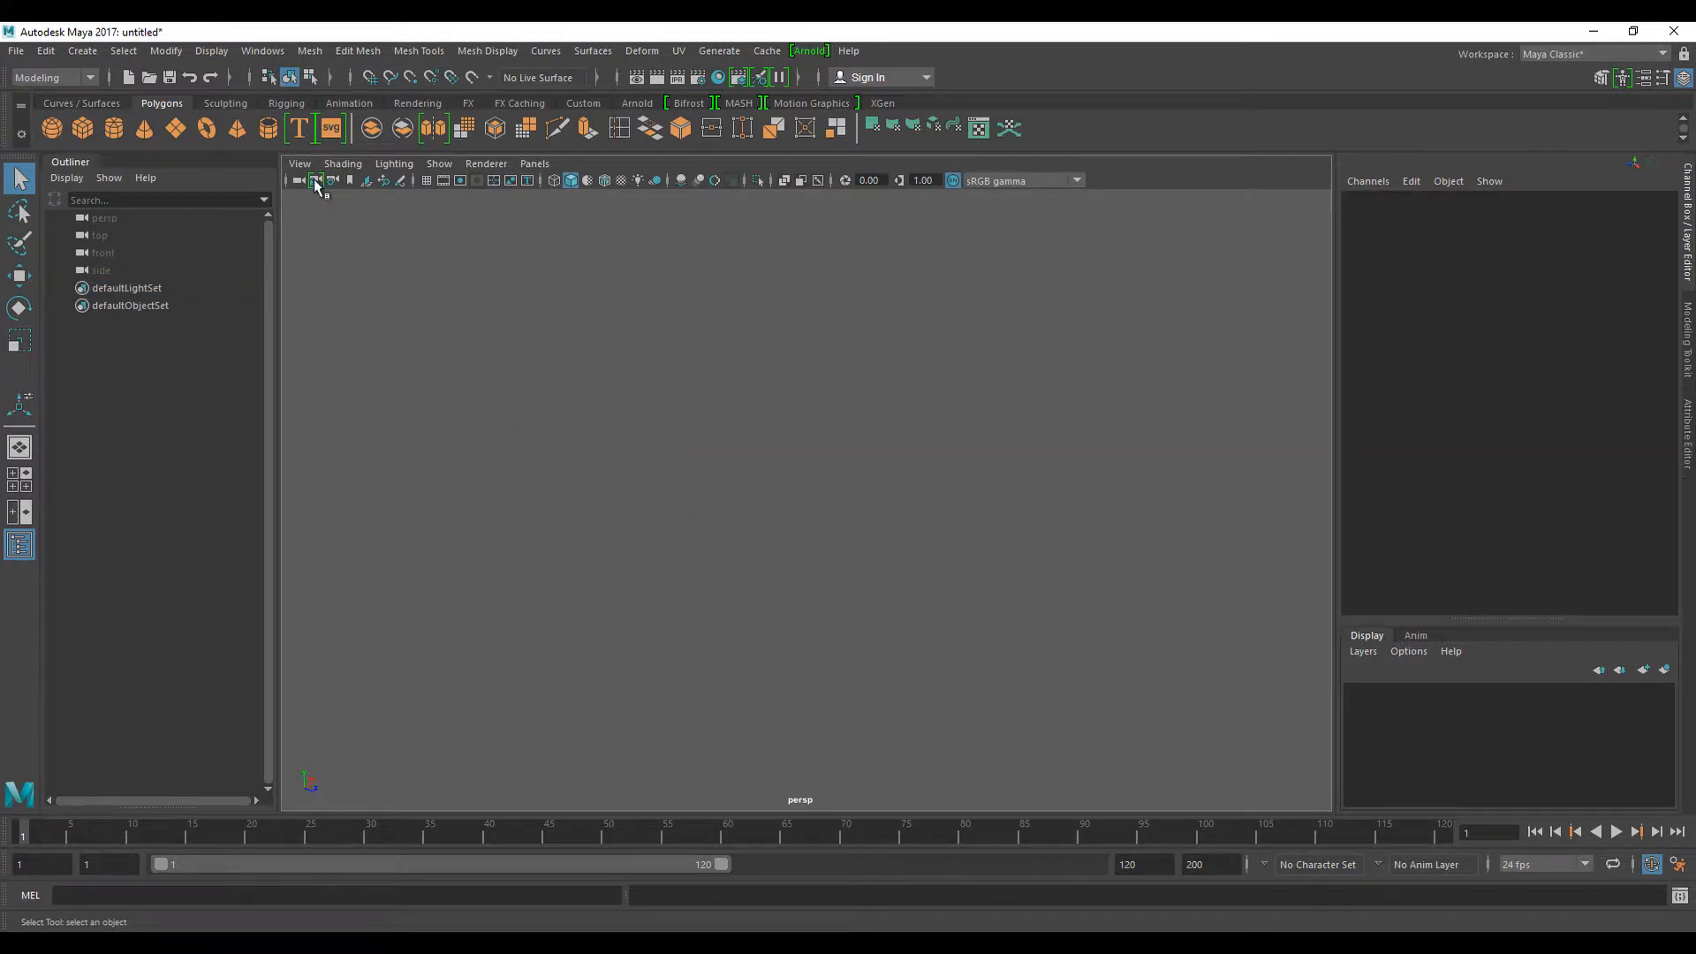
- Create a polygon plane about 55.32 wide and 40.49 high, set its width and height subdivisions to 3, and select it
left_click(175, 128)
left_click_drag(474, 484, 1174, 387)
left_click_drag(1443, 436, 1440, 449)
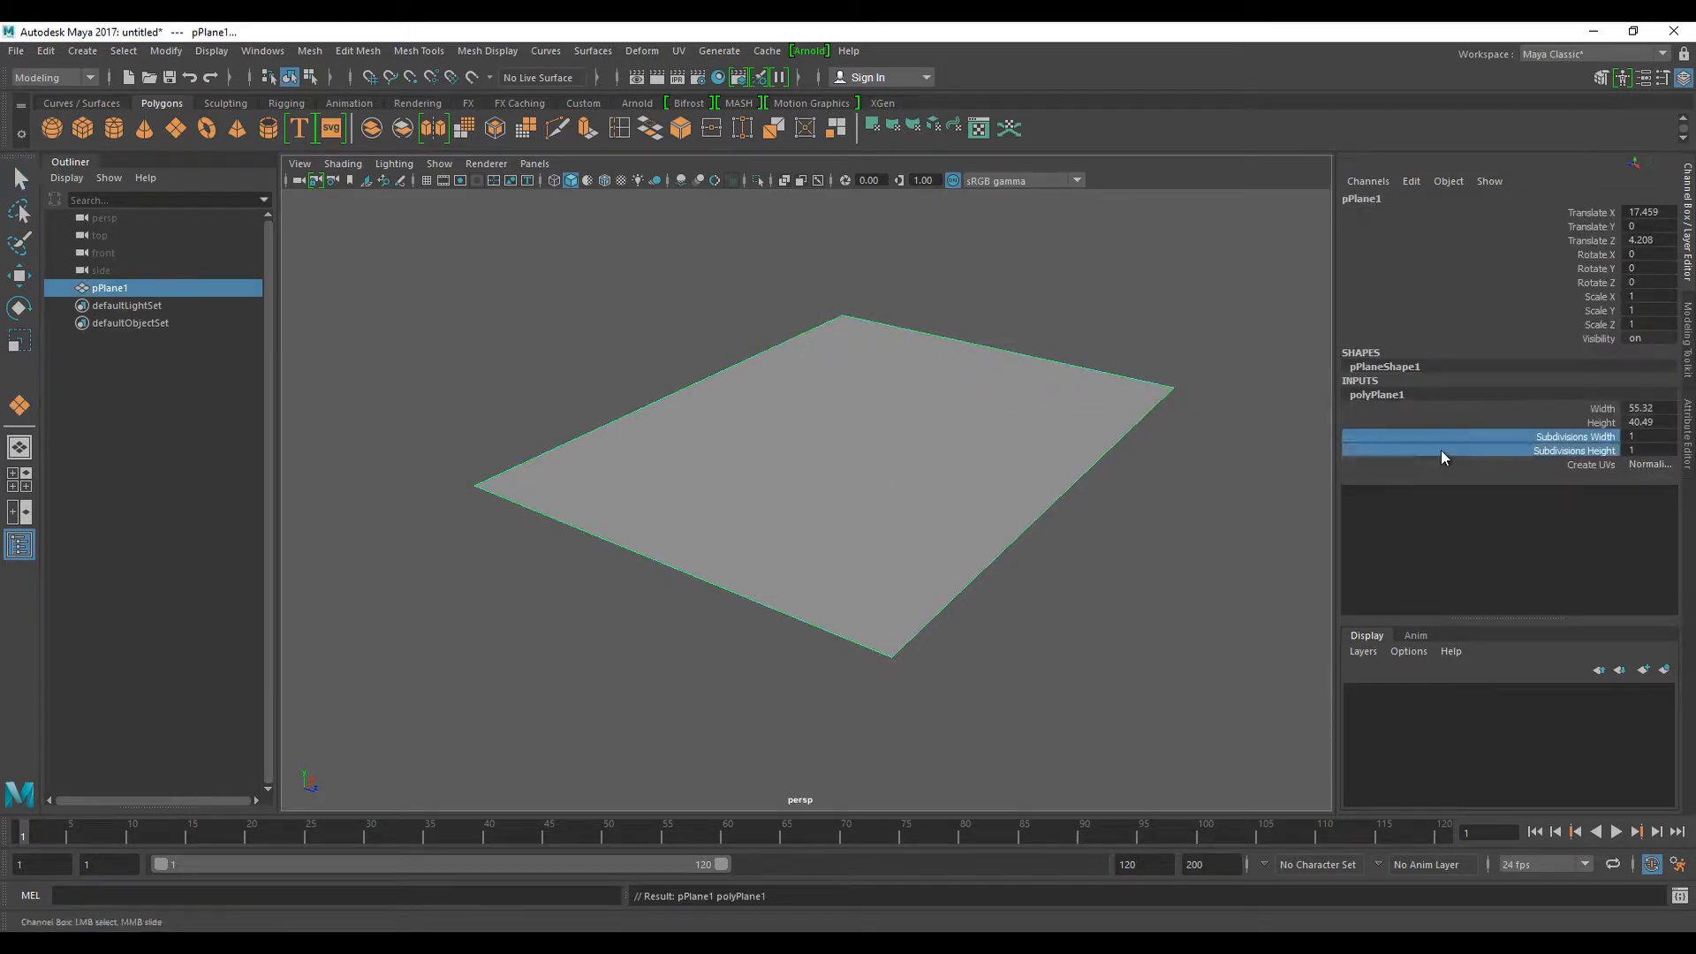
middle_click_drag(817, 581, 835, 578)
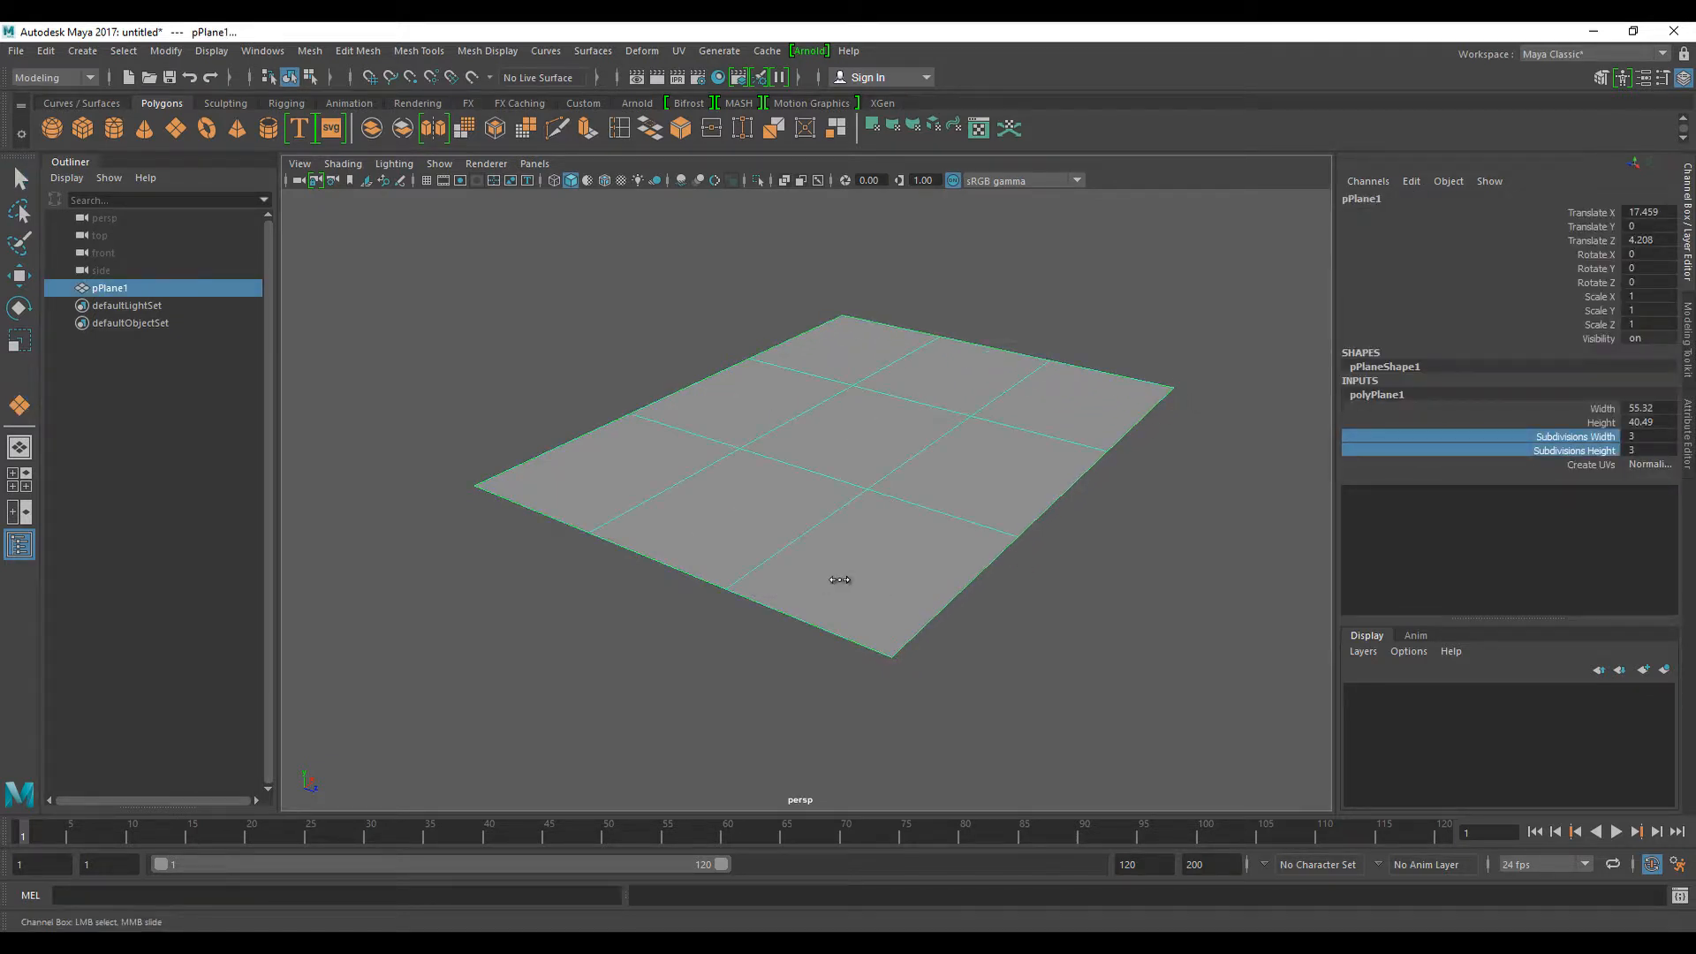
left_click(1134, 676)
left_click(970, 560)
left_click_drag(1014, 581, 970, 609, "alt")
middle_click_drag(1040, 680, 927, 702, "alt")
left_click_drag(927, 703, 930, 690, "alt")
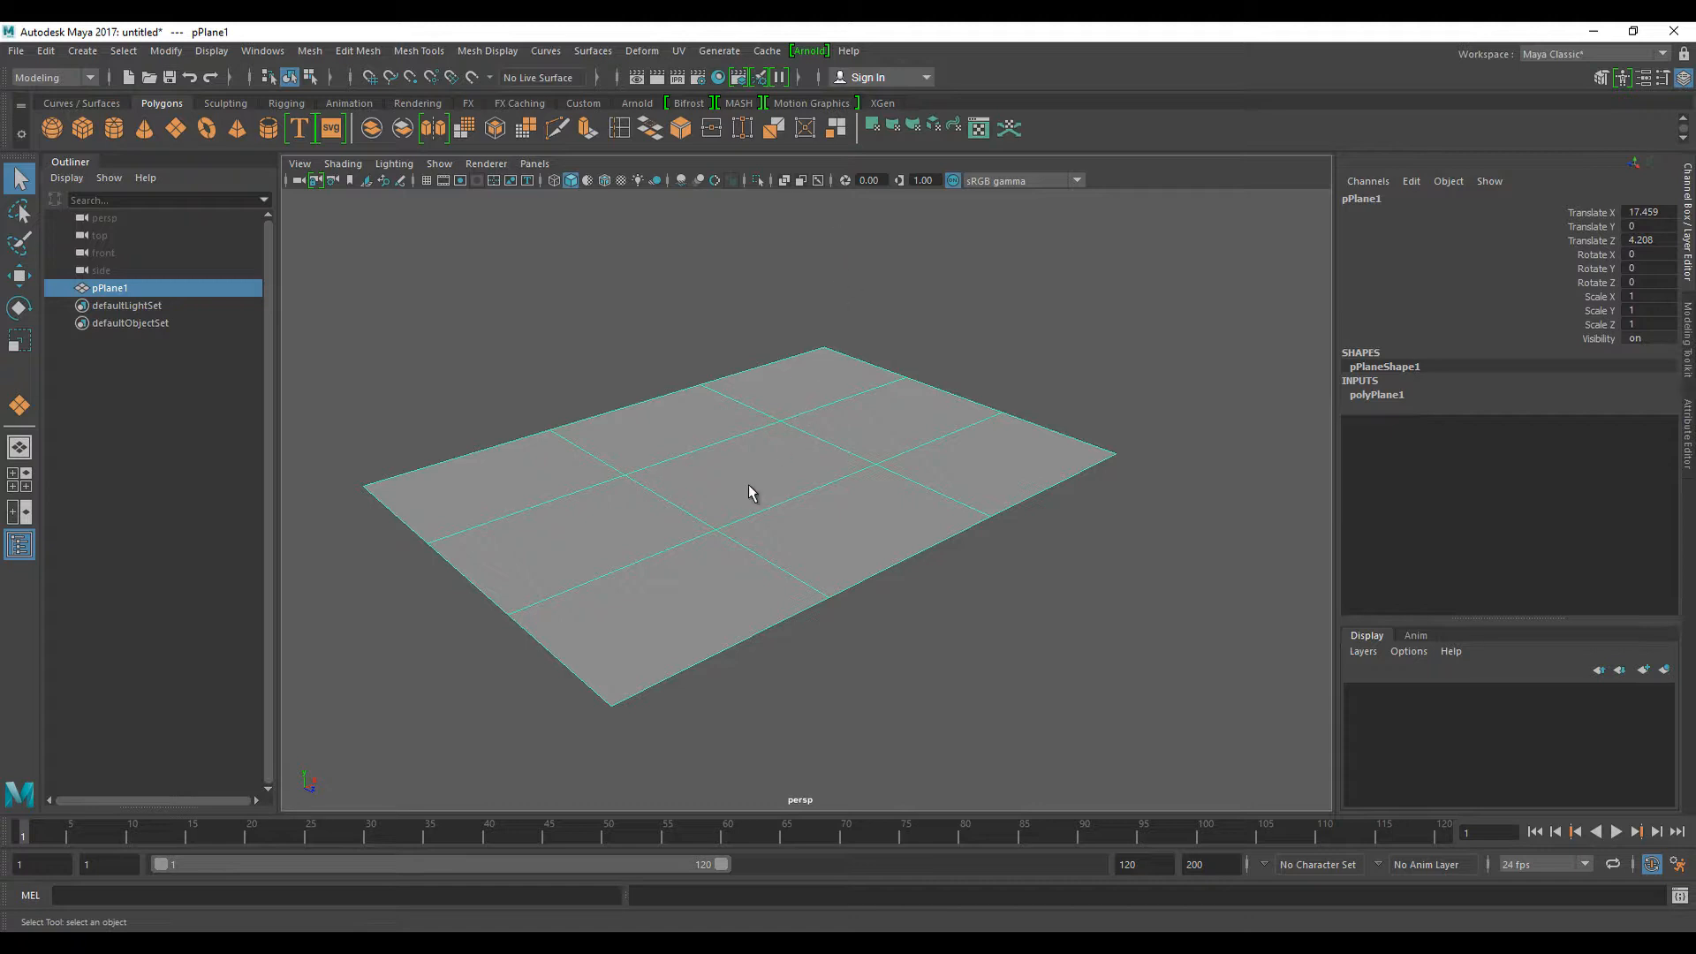
left_click_drag(768, 510, 787, 507, "alt")
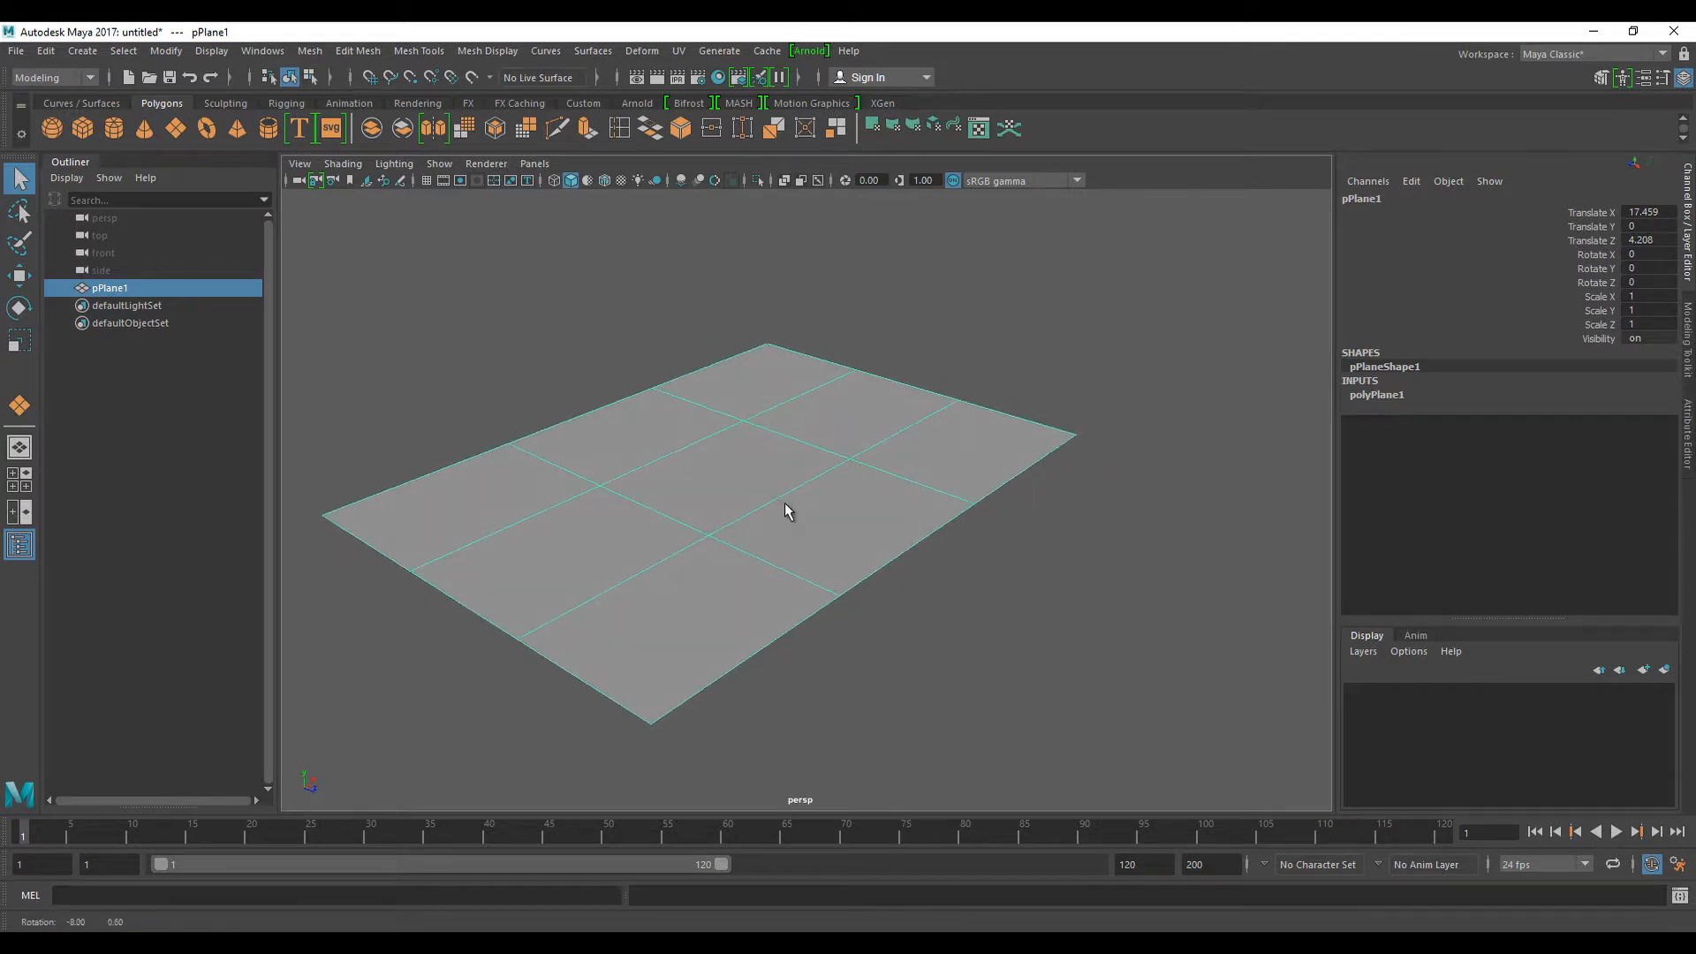
- Create a polygon cube about 13.23 wide, 14.64 high and 17.9 deep standing on the plane
left_click(82, 128)
left_click_drag(687, 465, 713, 587)
left_click_drag(714, 587, 687, 335)
left_click_drag(693, 526, 713, 470, "alt")
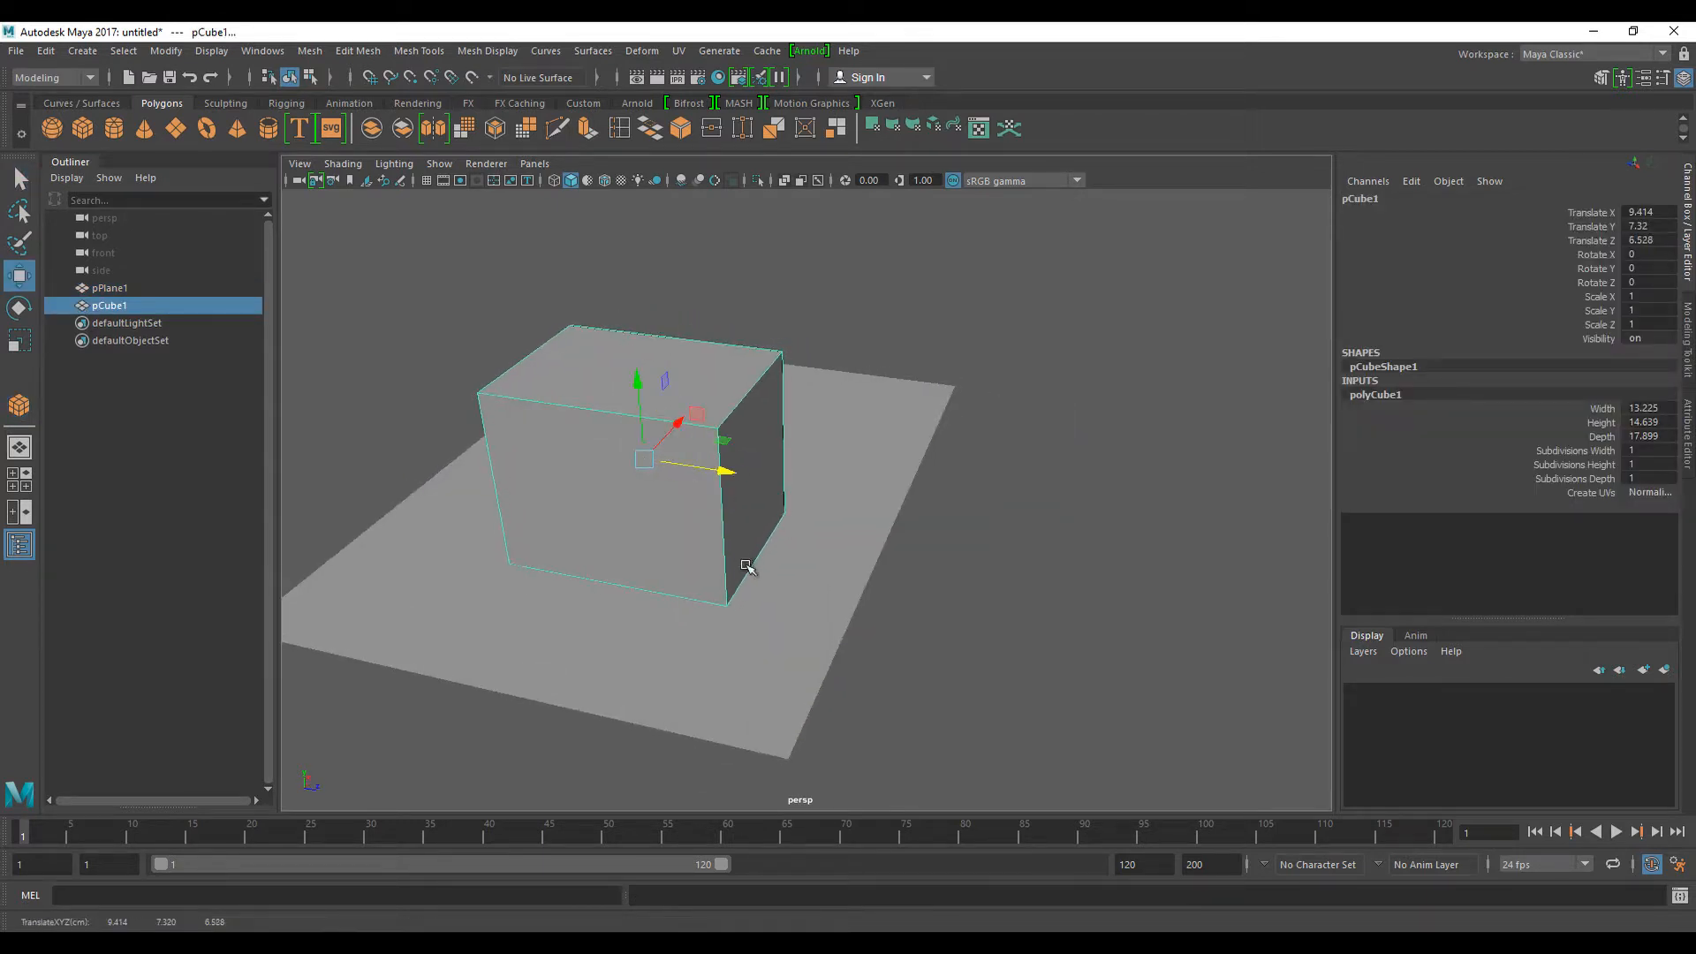
left_click_drag(750, 568, 675, 550, "alt")
right_click_drag(675, 549, 698, 550, "alt")
middle_click_drag(697, 551, 782, 554, "alt")
left_click_drag(782, 553, 724, 558, "alt")
mouse_move(760, 567)
right_mouse_down("alt")
mouse_move(778, 572)
mouse_move(780, 549)
right_mouse_up("alt")
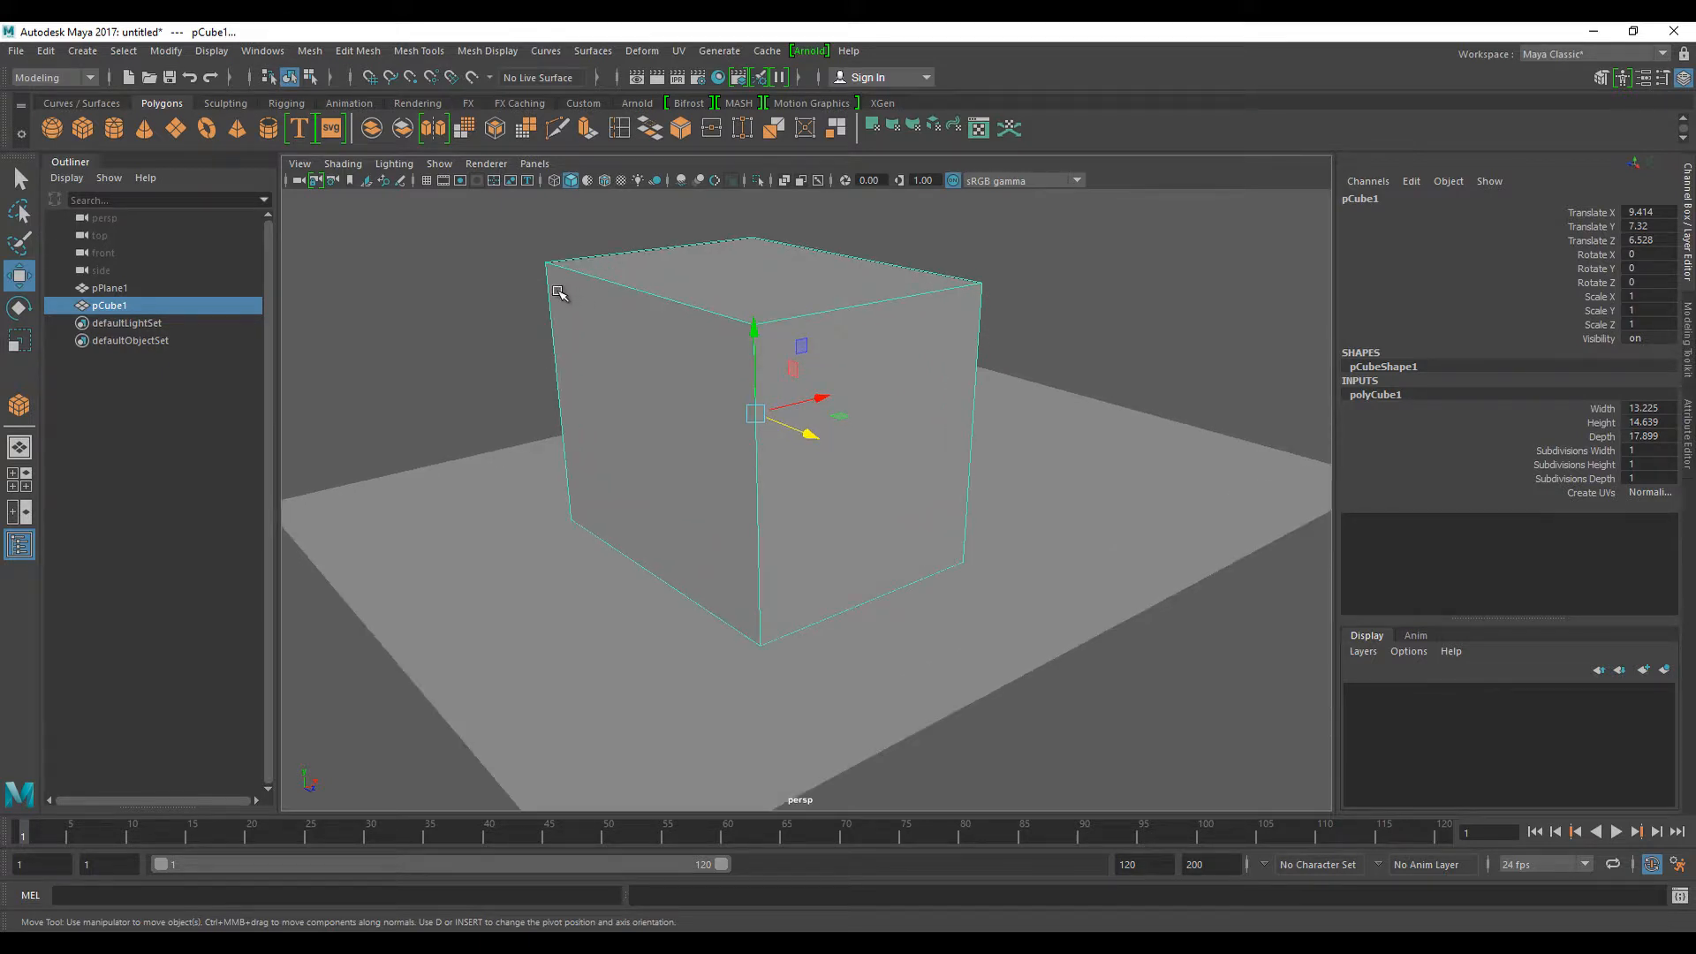
- Deselect the cube and examine the three hard edges that meet at its nearest upper corner
left_click(554, 289)
left_click_drag(702, 364, 668, 354, "alt")
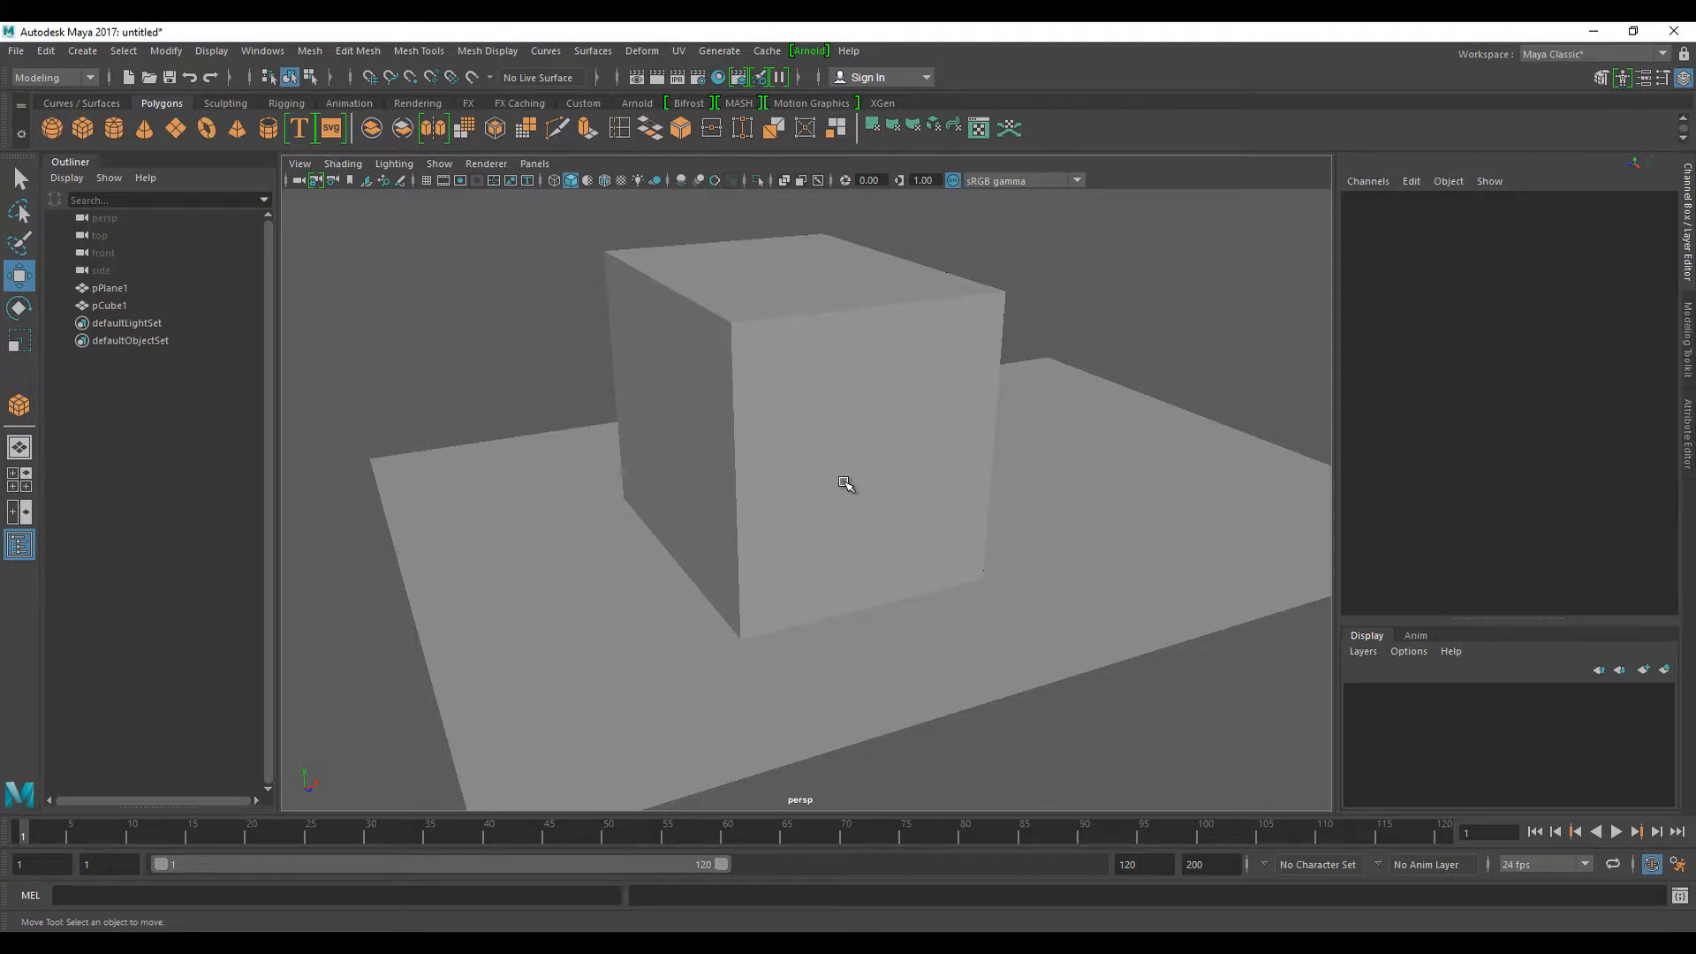
scroll(845, 480, "down", 2)
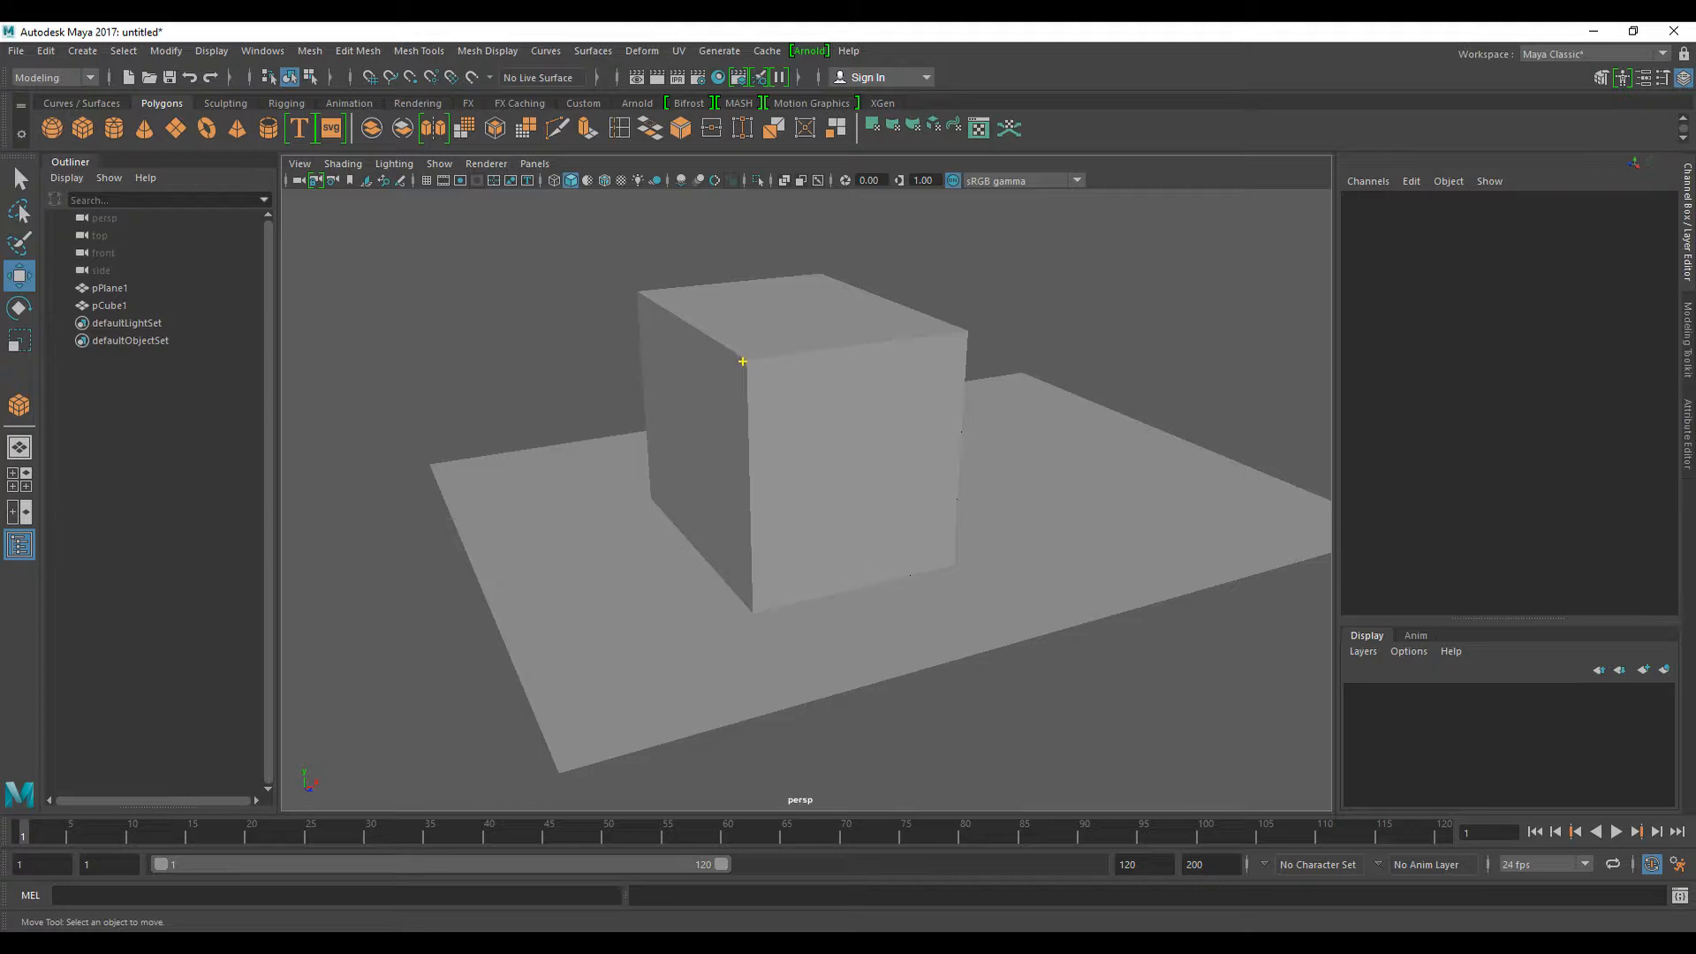
left_click_drag(743, 362, 742, 589, "shift")
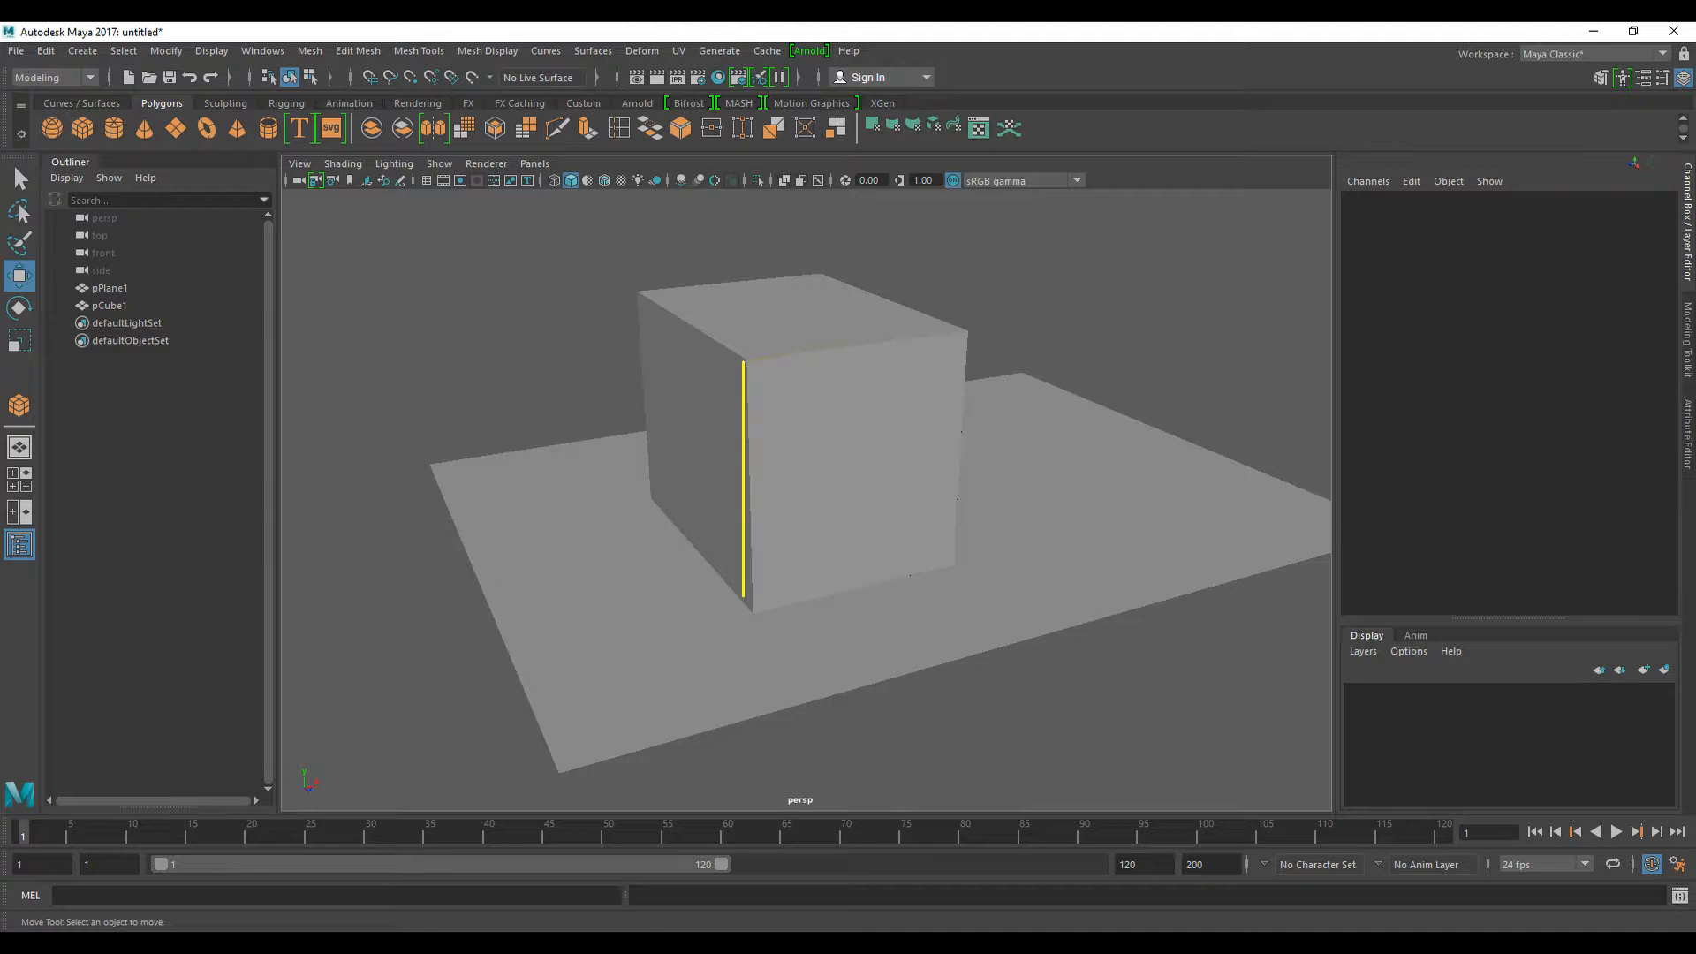
left_click_drag(745, 361, 935, 333, "shift")
left_click_drag(744, 361, 649, 303, "shift")
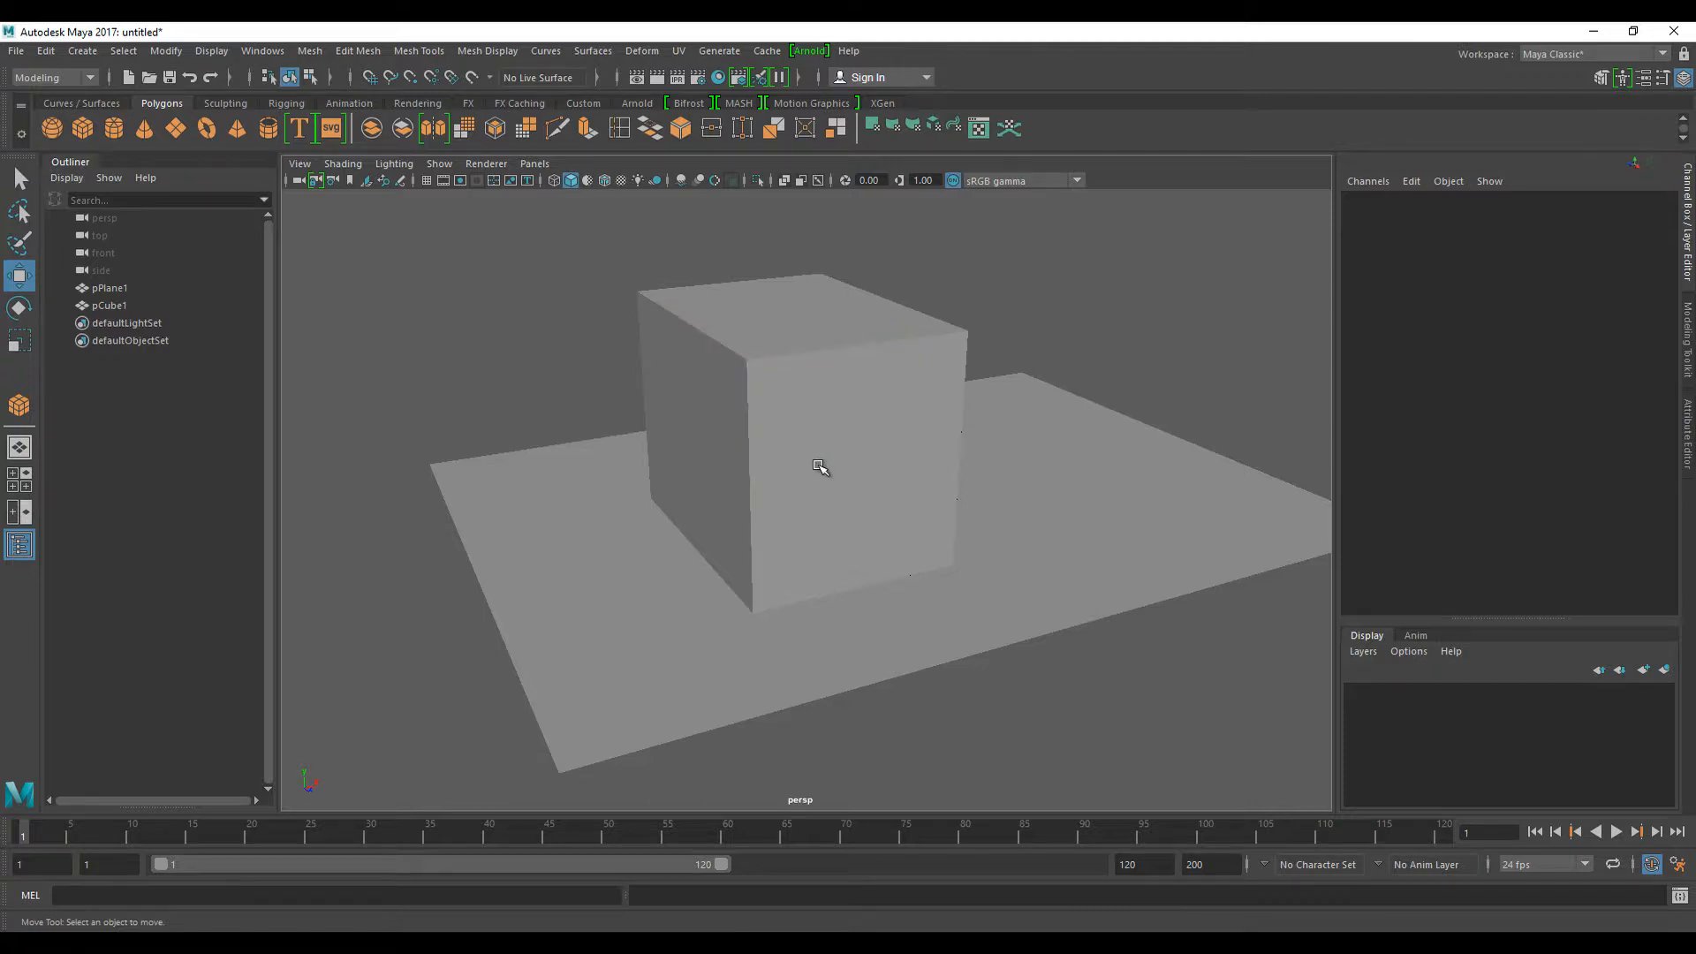
- Switch the cube to edge selection and pick the upper edge of its narrower visible side face
left_click(808, 471)
left_click_drag(739, 506, 825, 556, "alt")
scroll(818, 512, "up", 2)
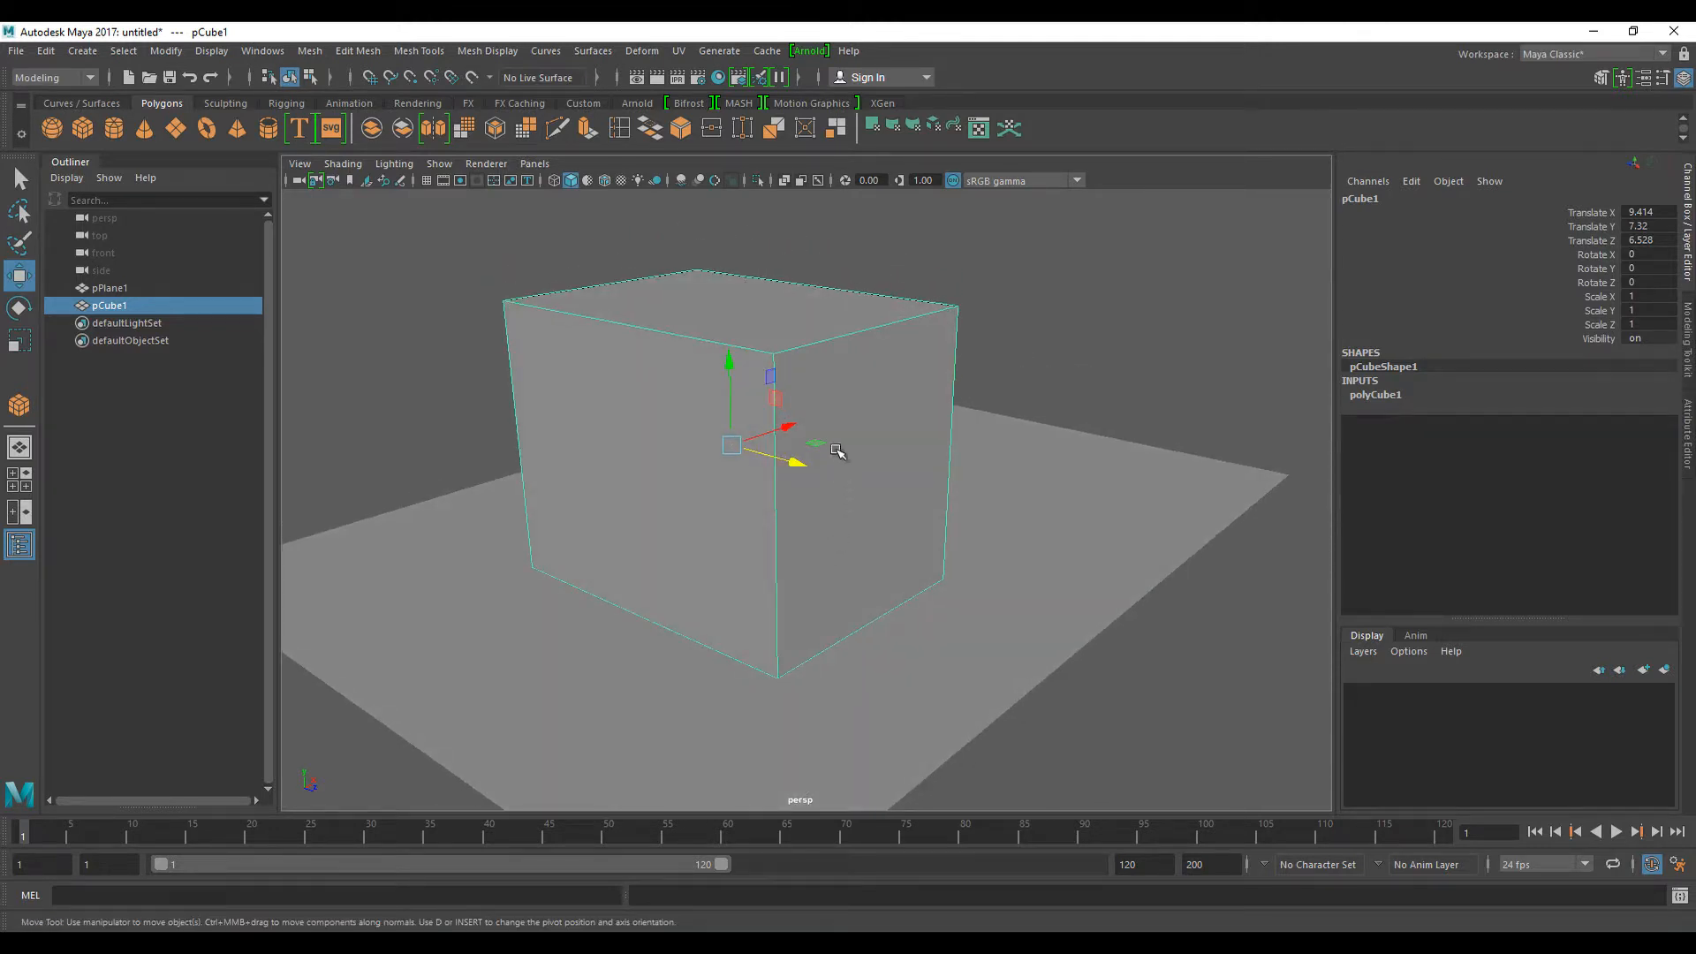
right_click(830, 406)
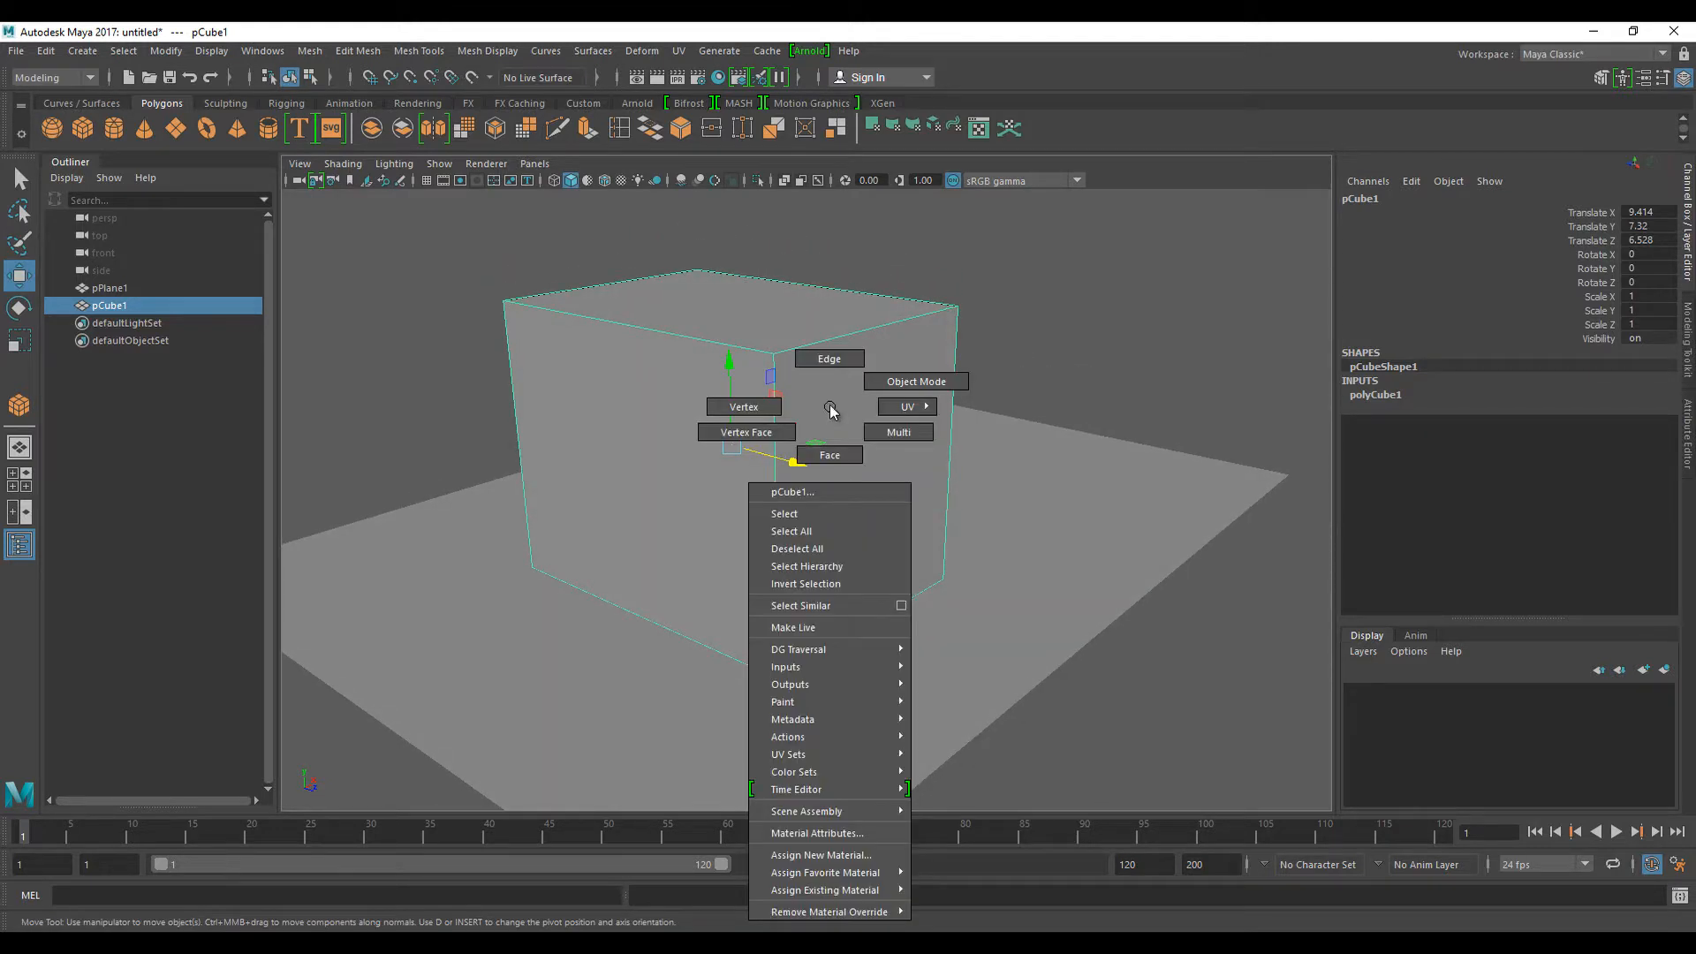
left_click(827, 359)
left_click(828, 343)
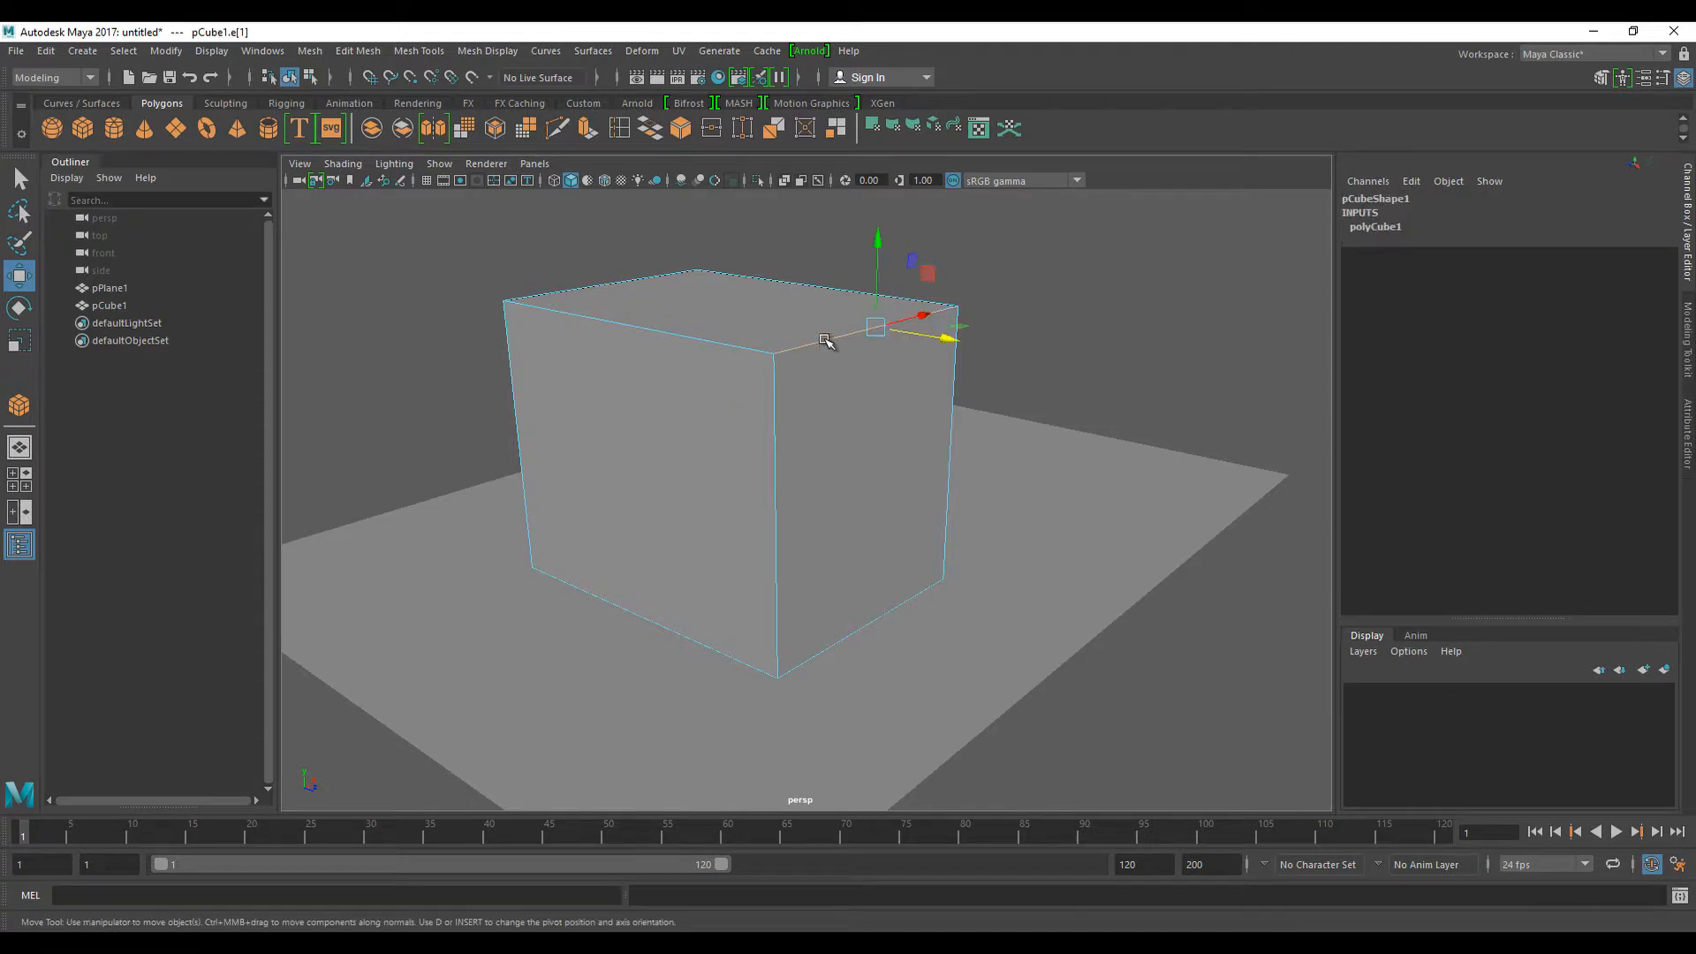
- Bevel the selected upper edge of the cube with a fraction of 0.1
left_click(677, 132)
left_click_drag(696, 345, 772, 454, "alt")
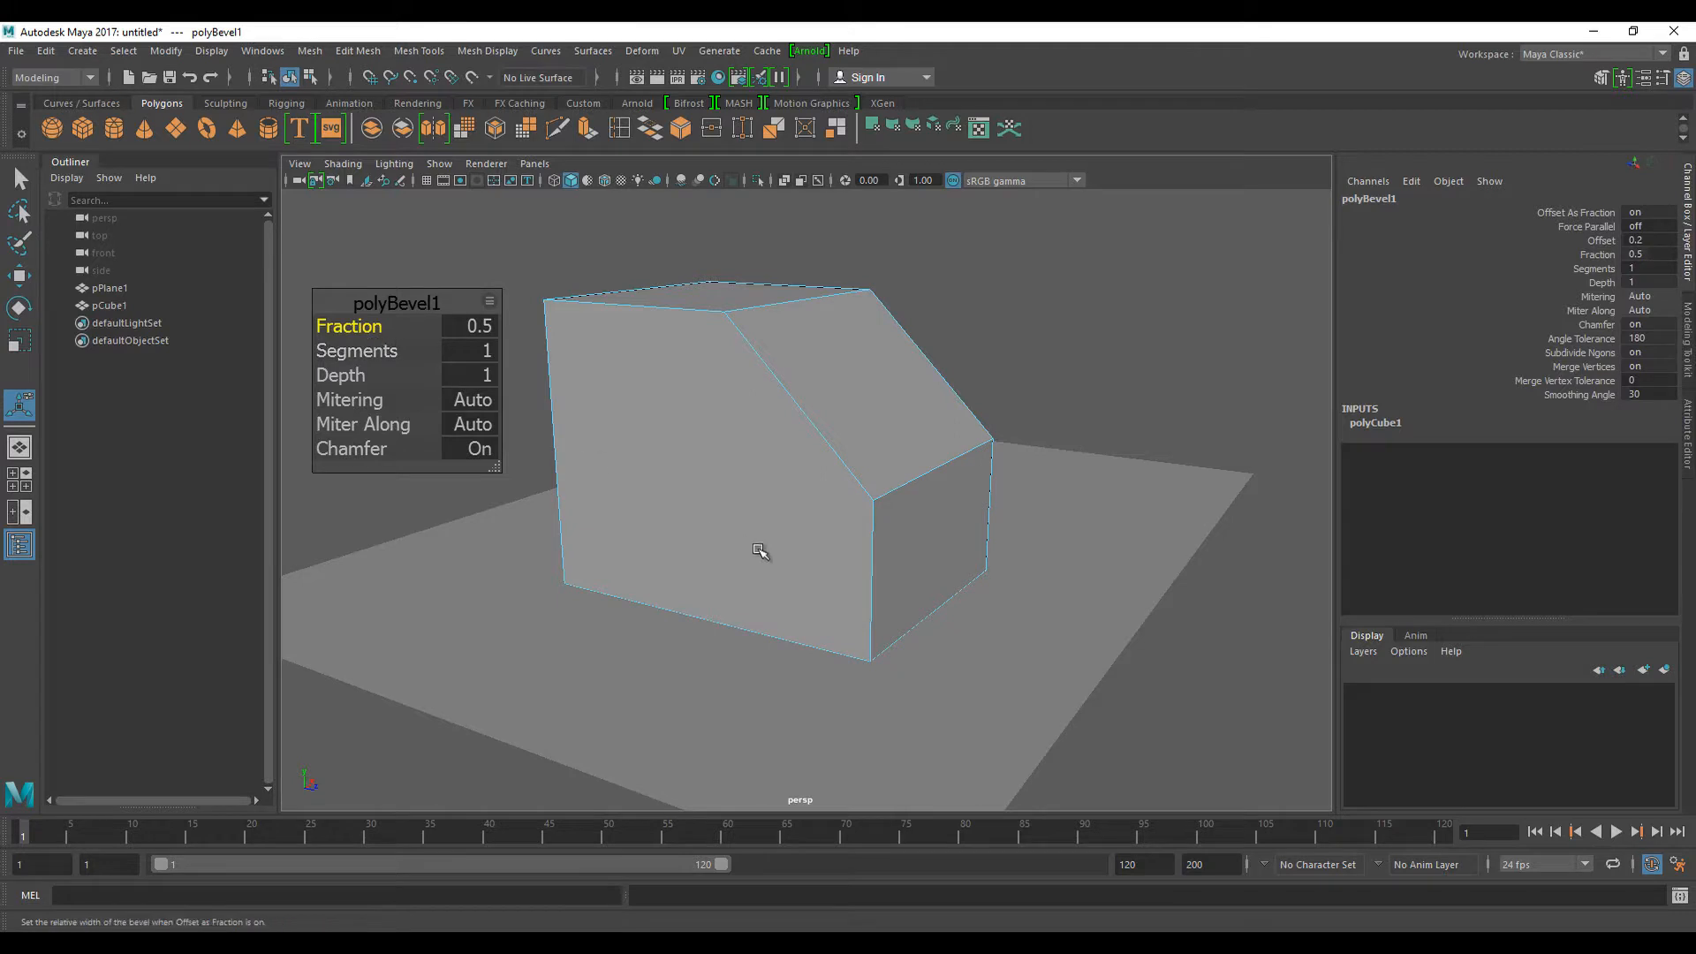
left_click_drag(760, 551, 749, 548, "alt")
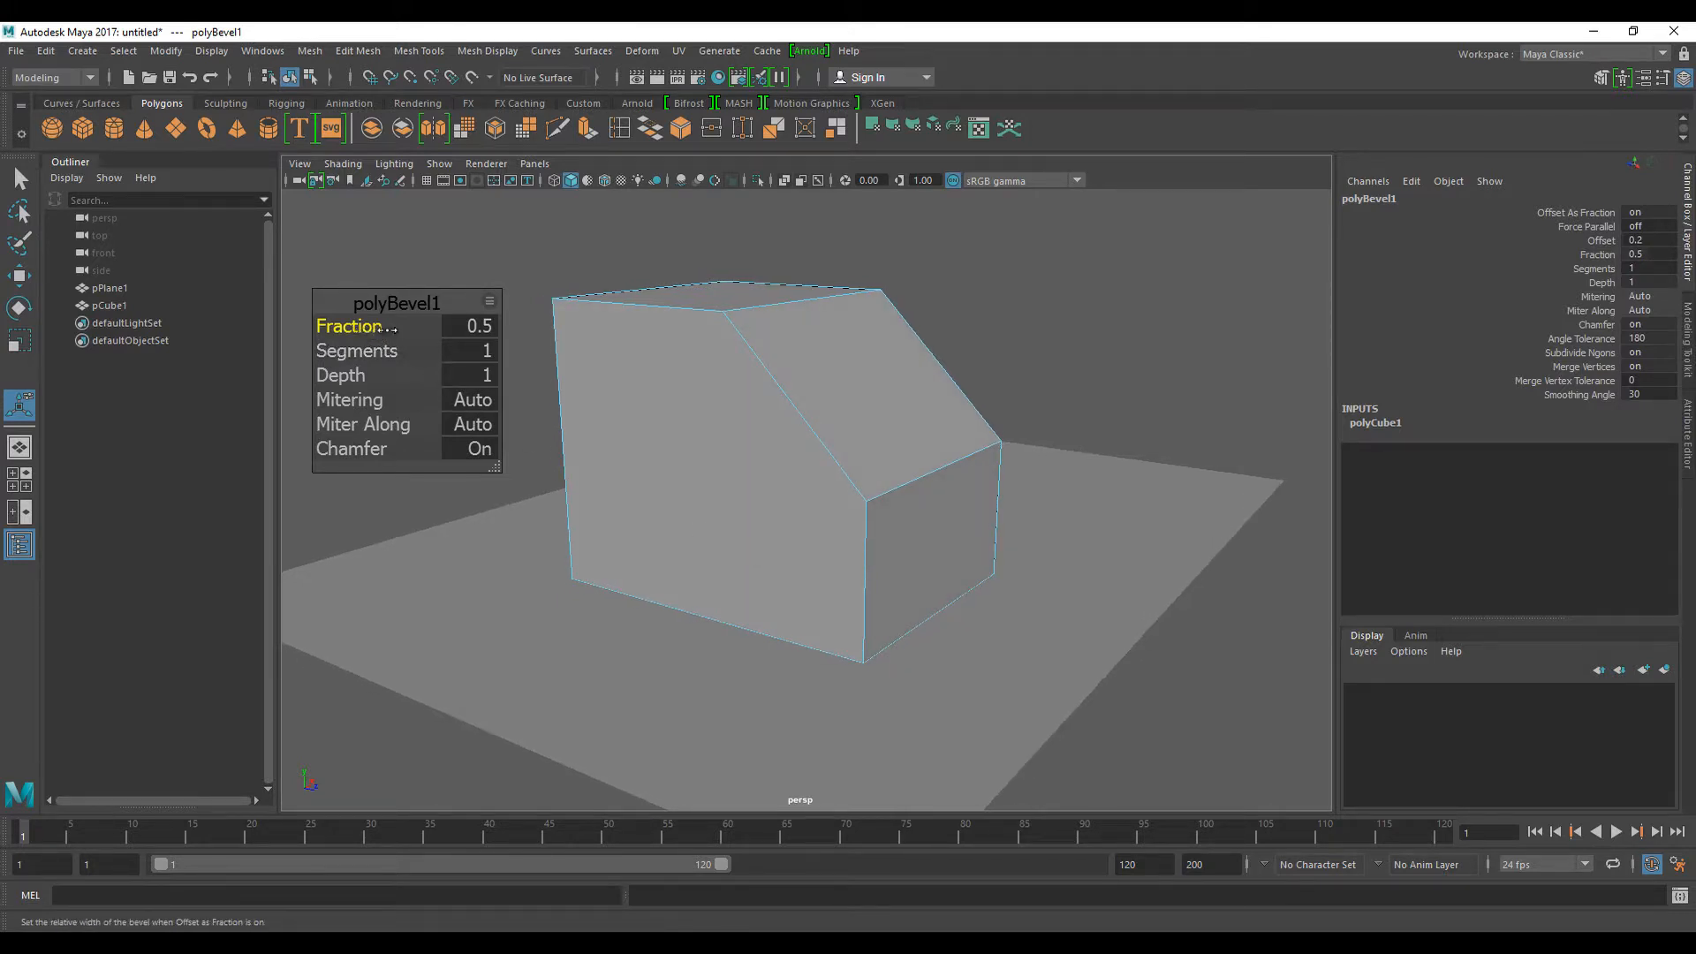
left_click_drag(360, 327, 360, 327)
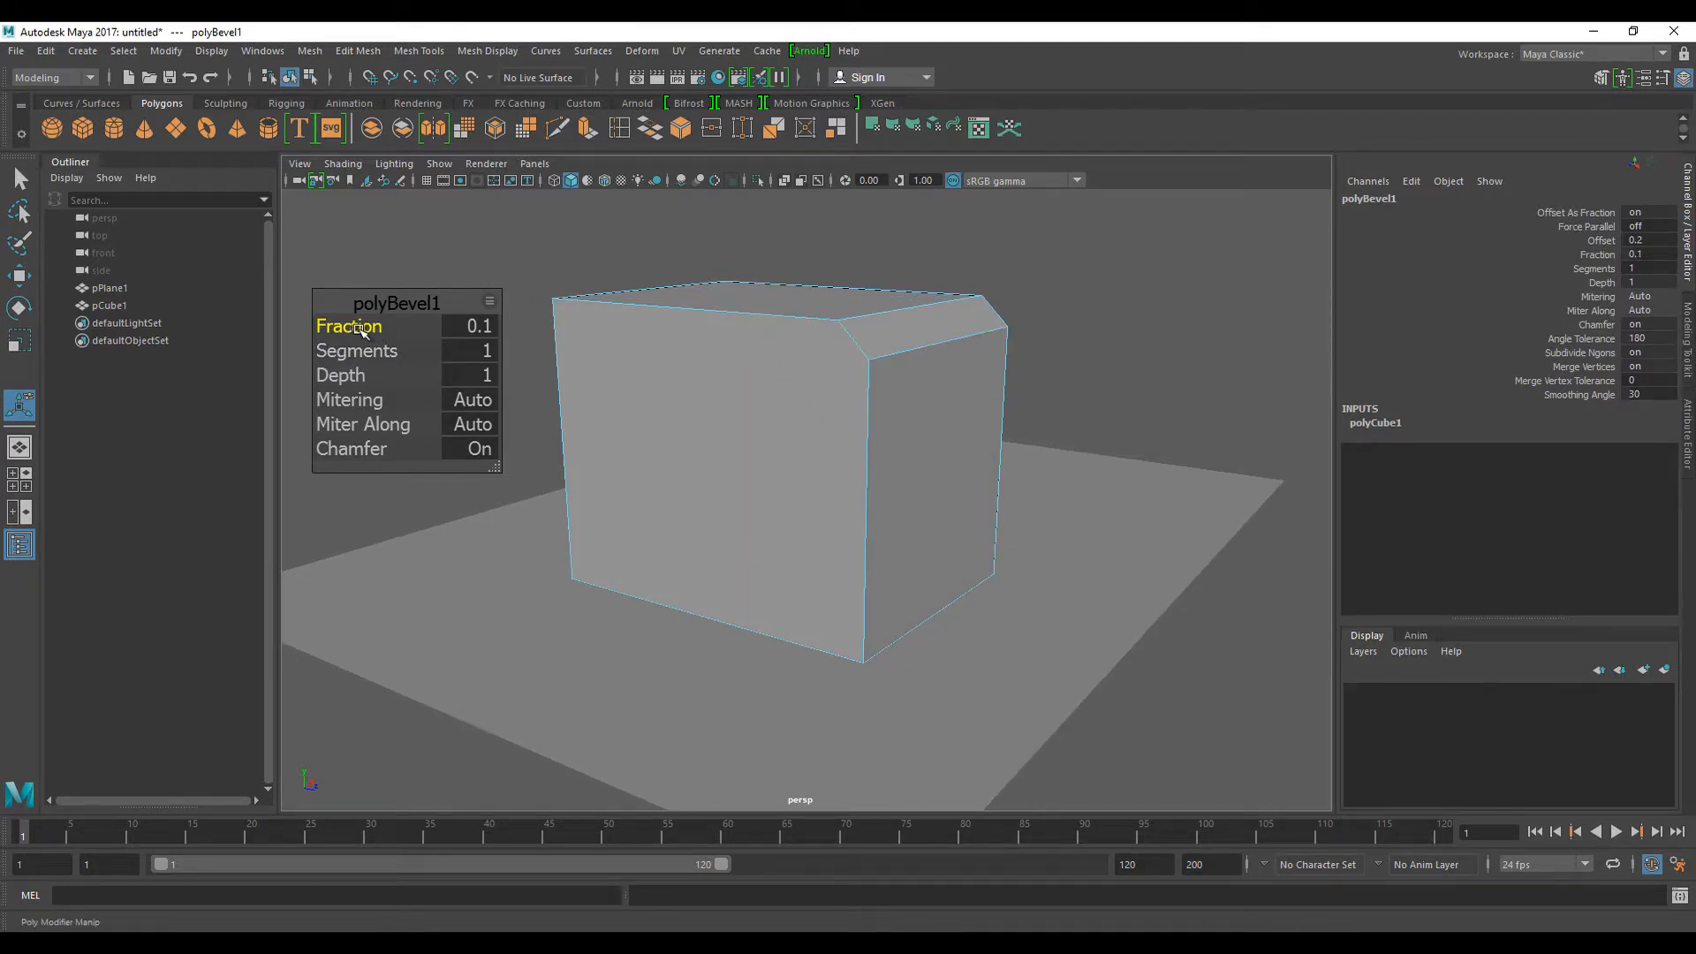
left_click_drag(848, 452, 878, 458, "alt")
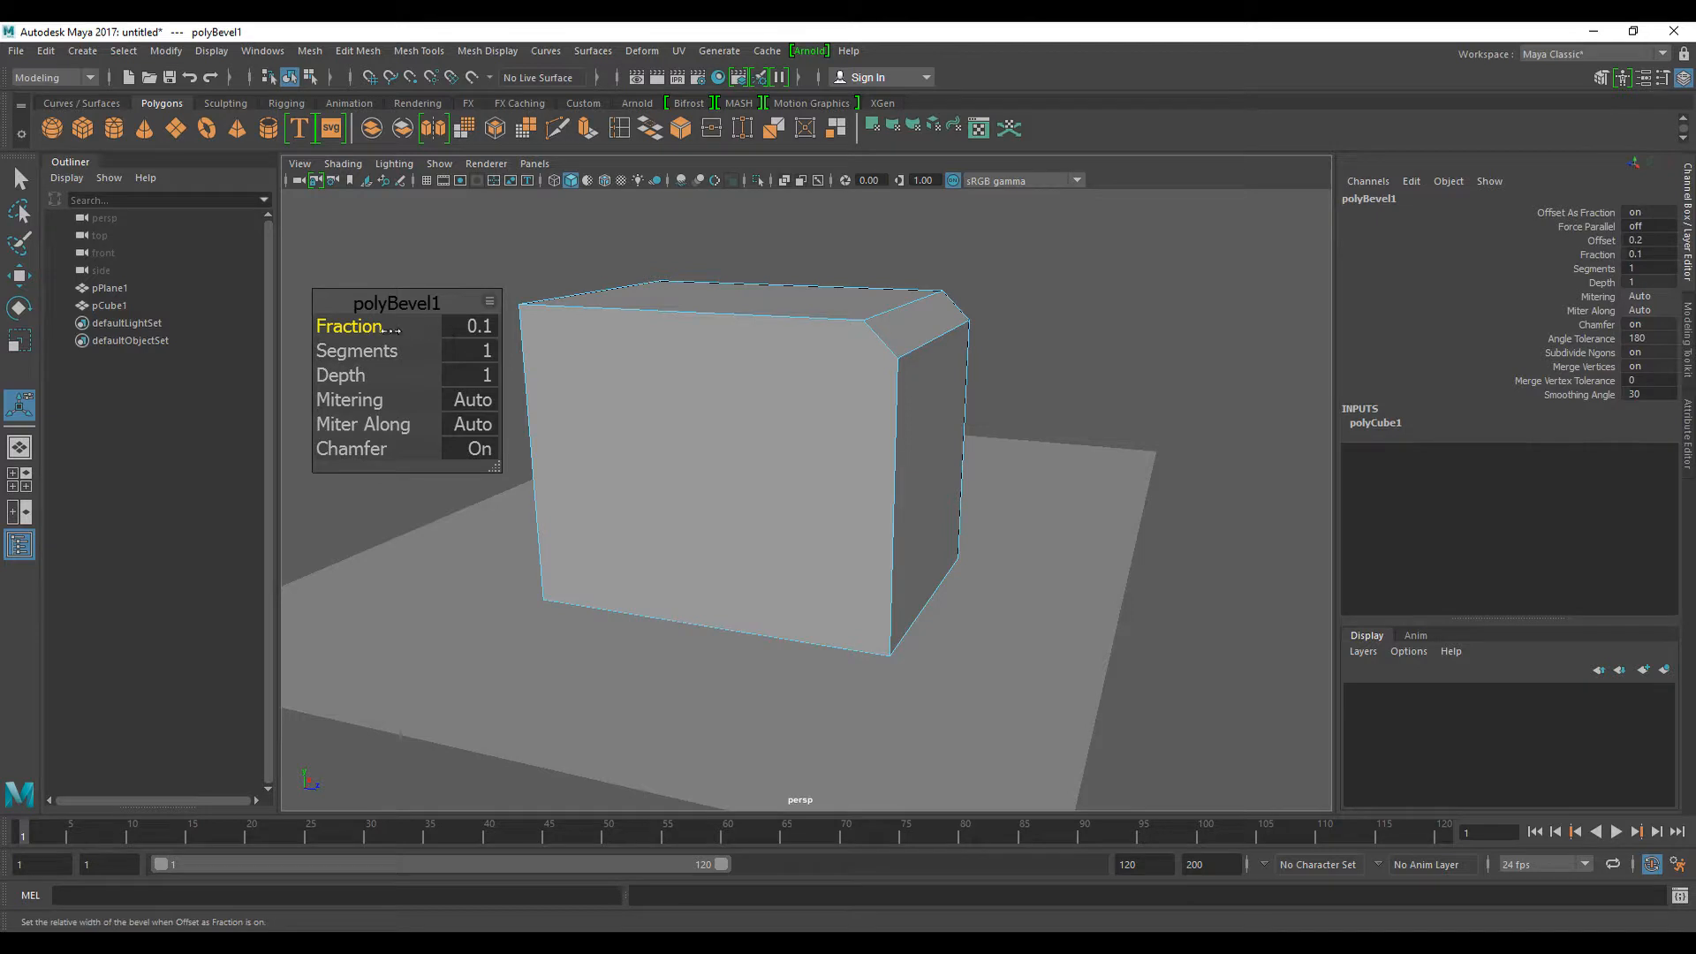
- Set the edge bevel's fraction to 0.05
left_click_drag(367, 327, 369, 329)
left_click(471, 329)
type(".")
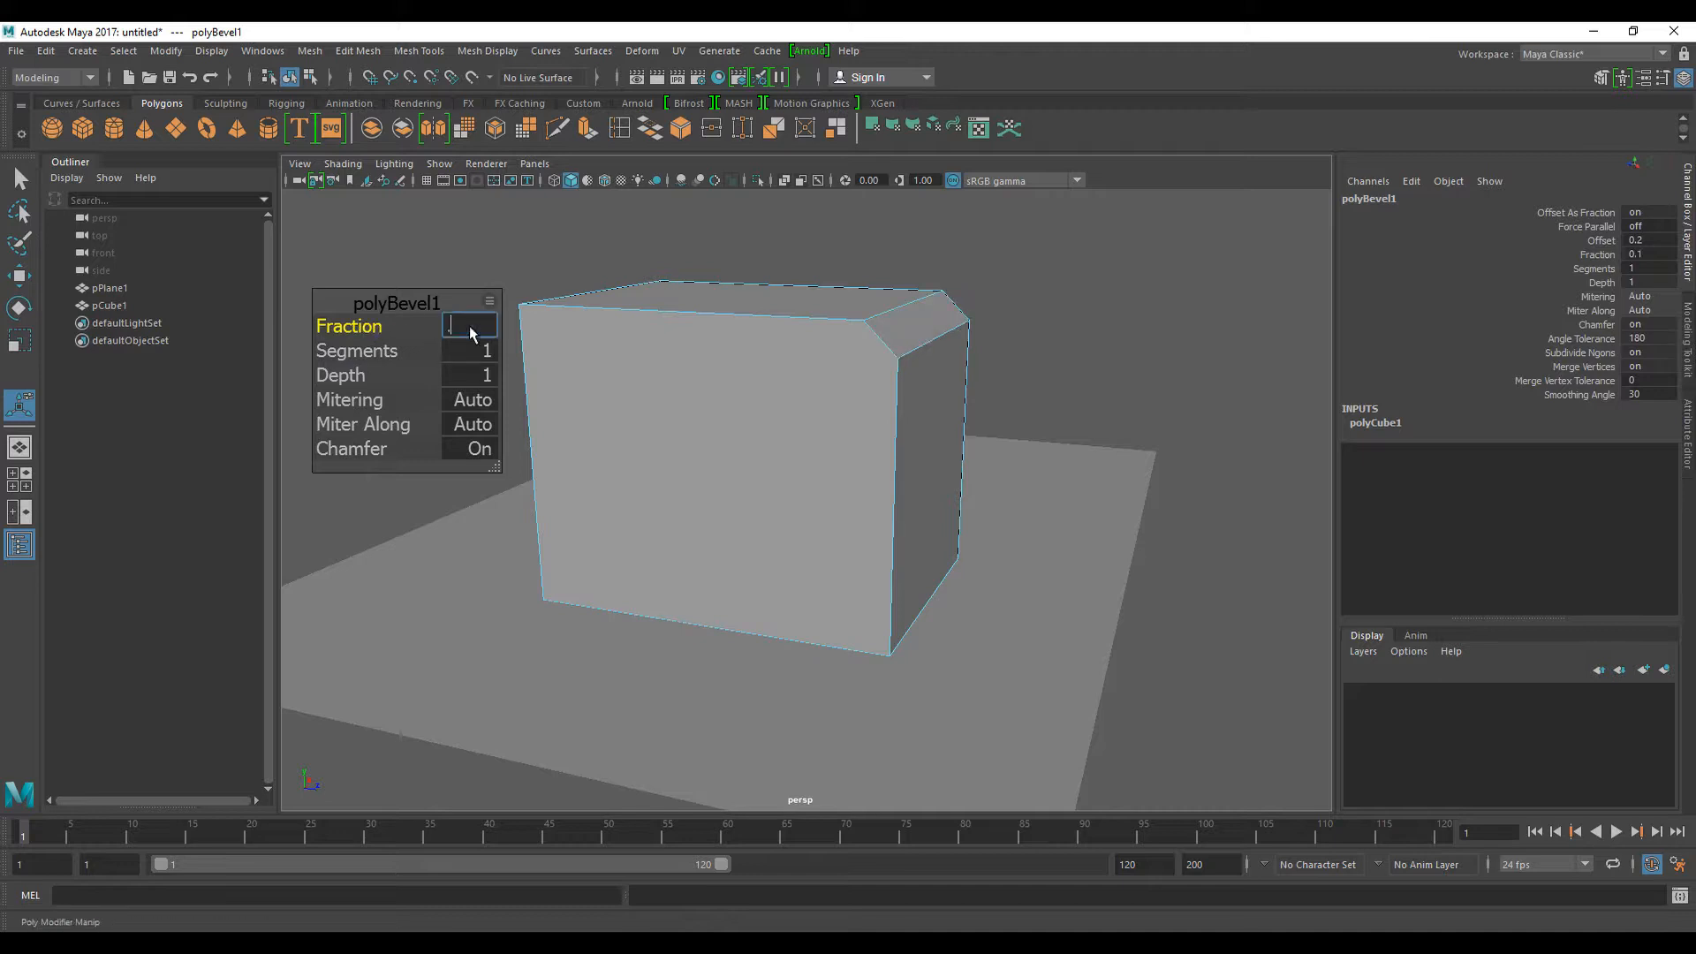
type("05")
key("Return")
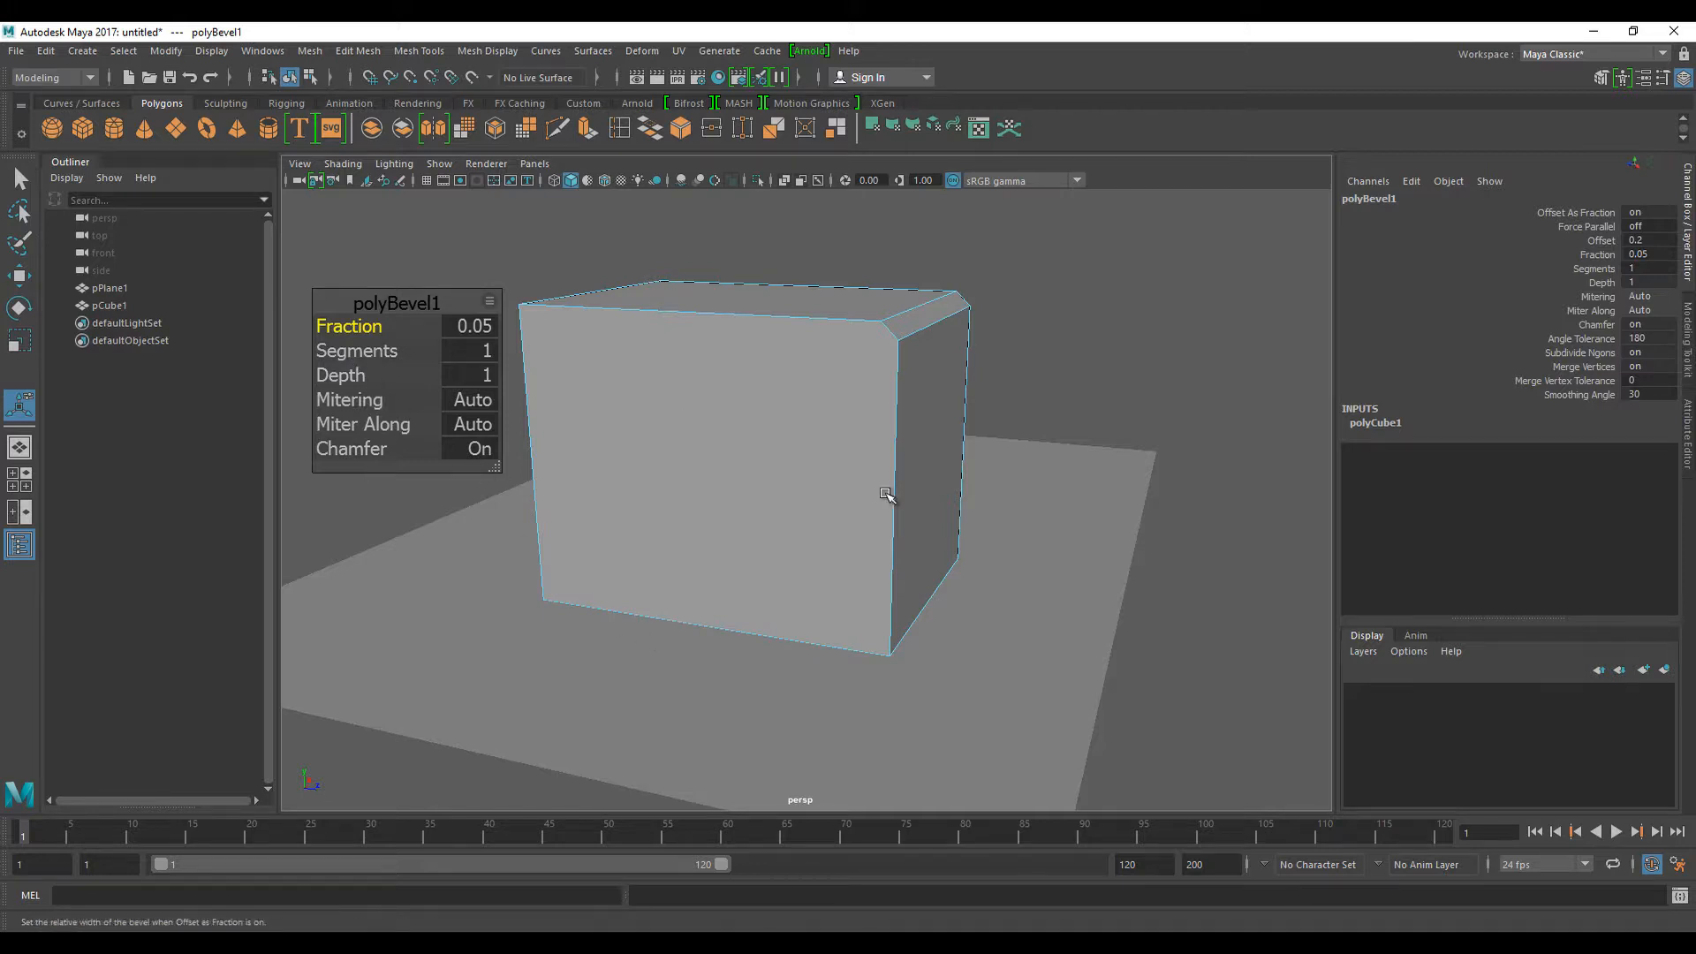
left_click_drag(890, 491, 885, 495, "alt")
right_click_drag(886, 496, 929, 502, "alt")
left_click_drag(929, 502, 871, 530, "alt")
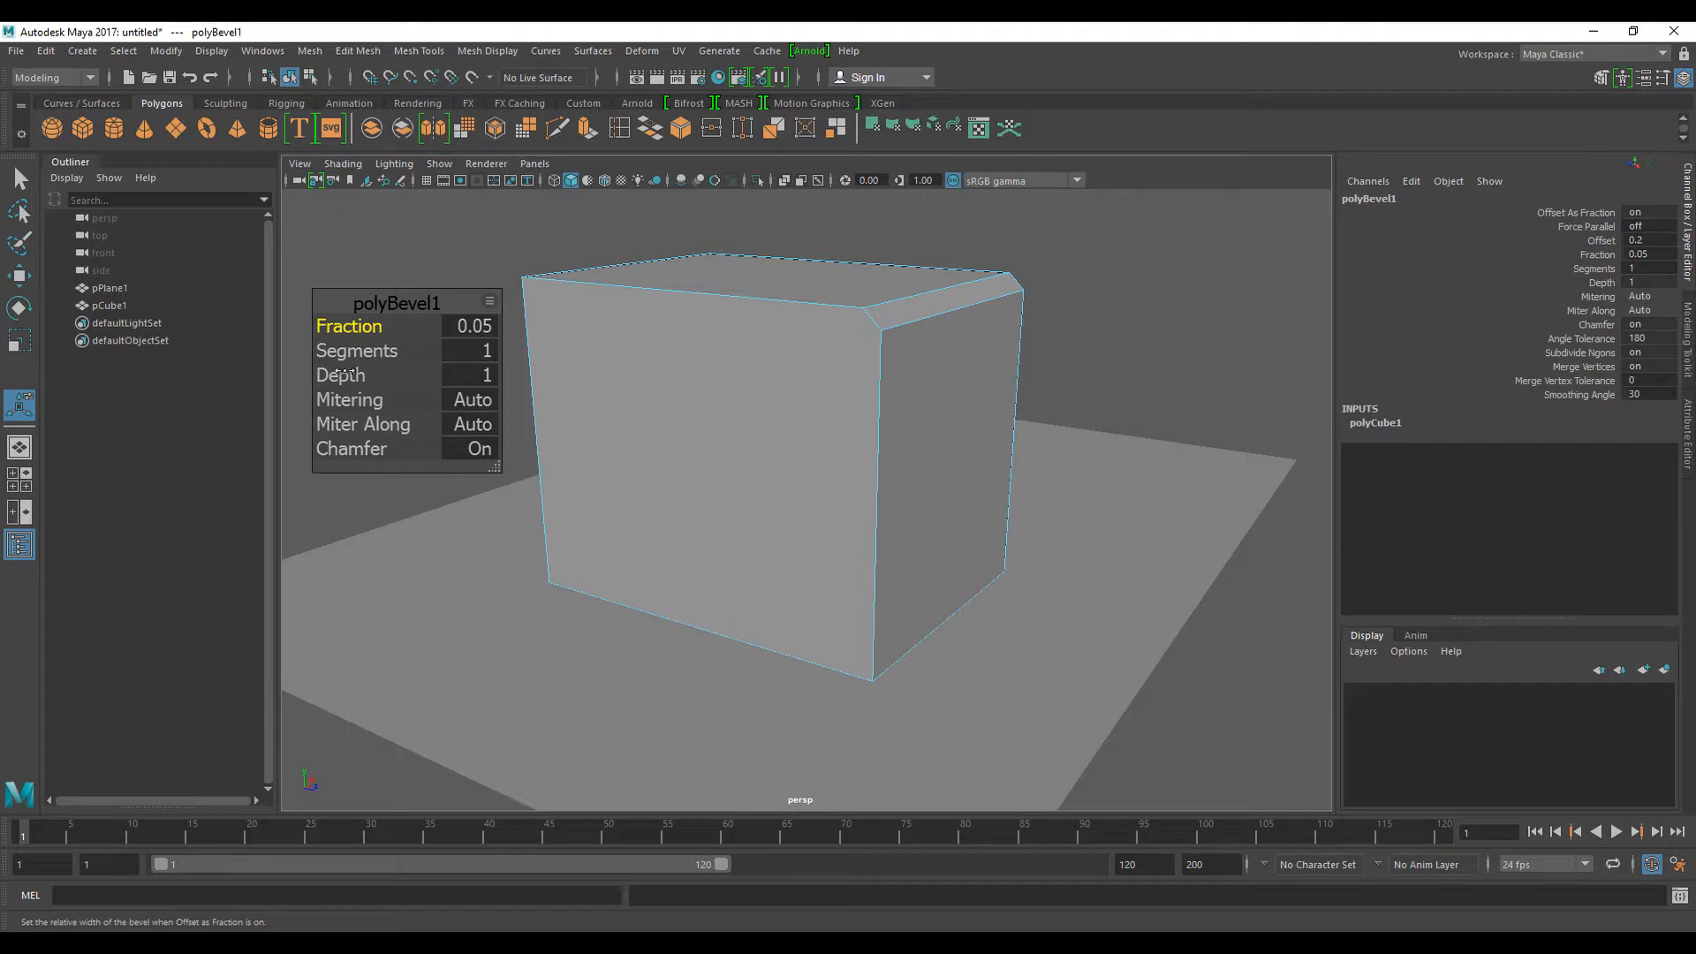
- Set the edge bevel's segments to 2 and examine the rounded edge up close
left_click_drag(342, 354, 346, 353)
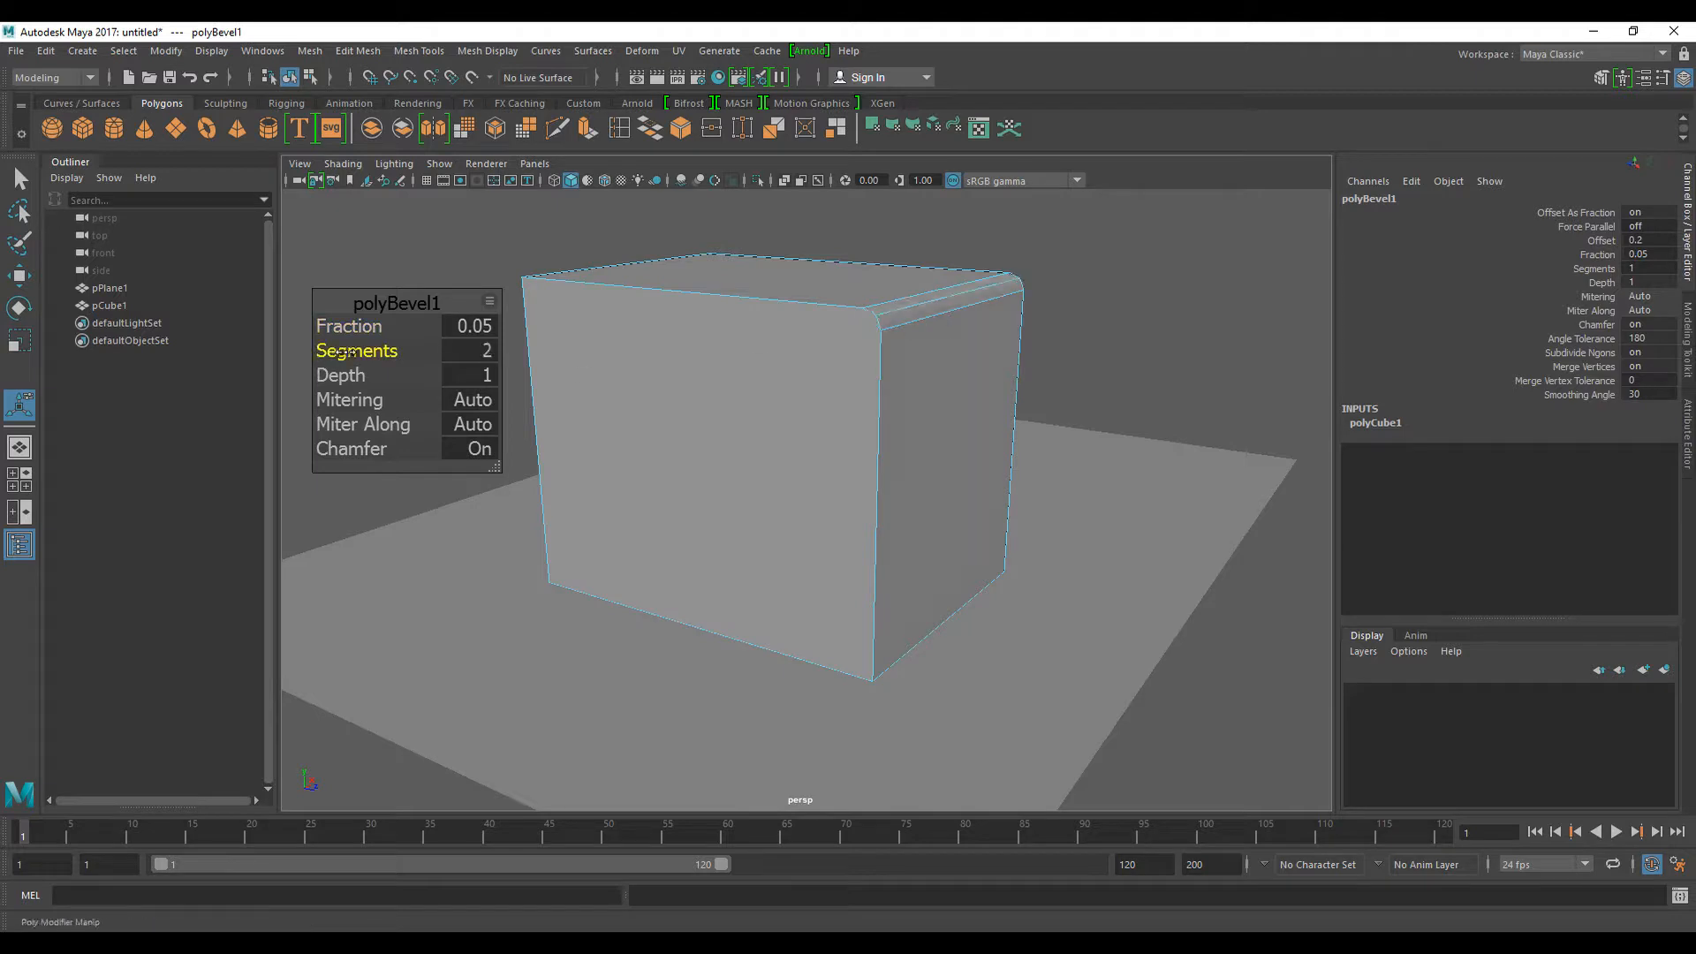
left_click_drag(723, 520, 936, 333, "alt")
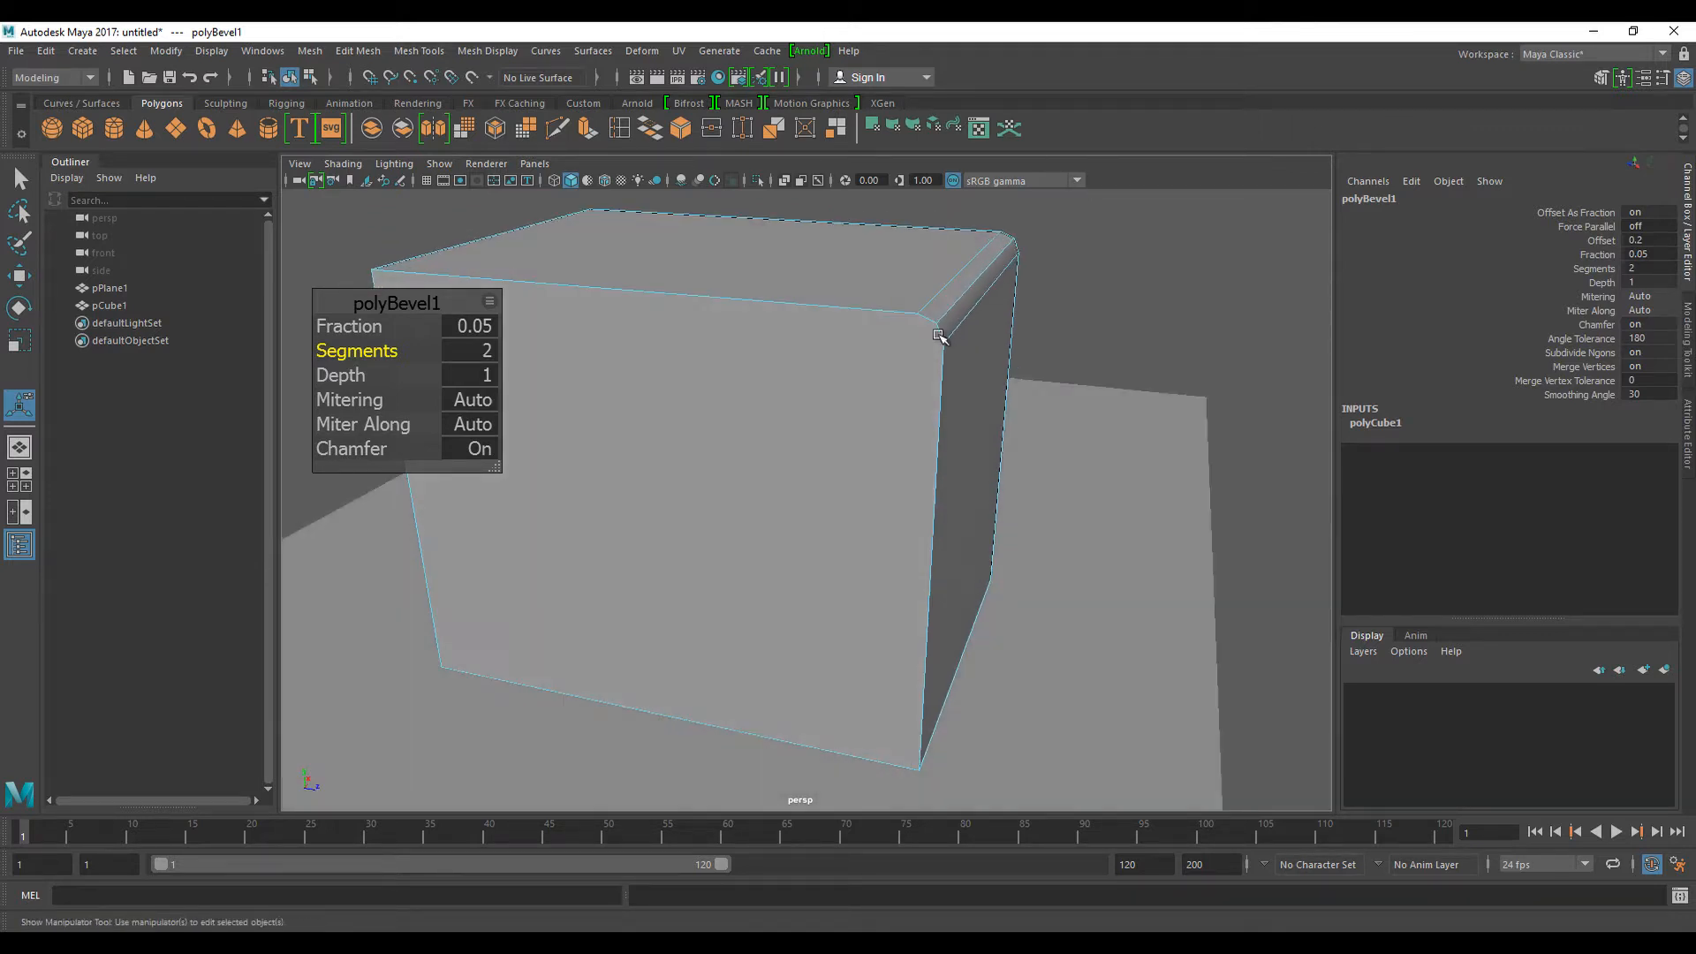
middle_click_drag(854, 400, 943, 419, "alt")
right_click_drag(943, 420, 919, 435, "alt")
left_click_drag(919, 434, 889, 439, "alt")
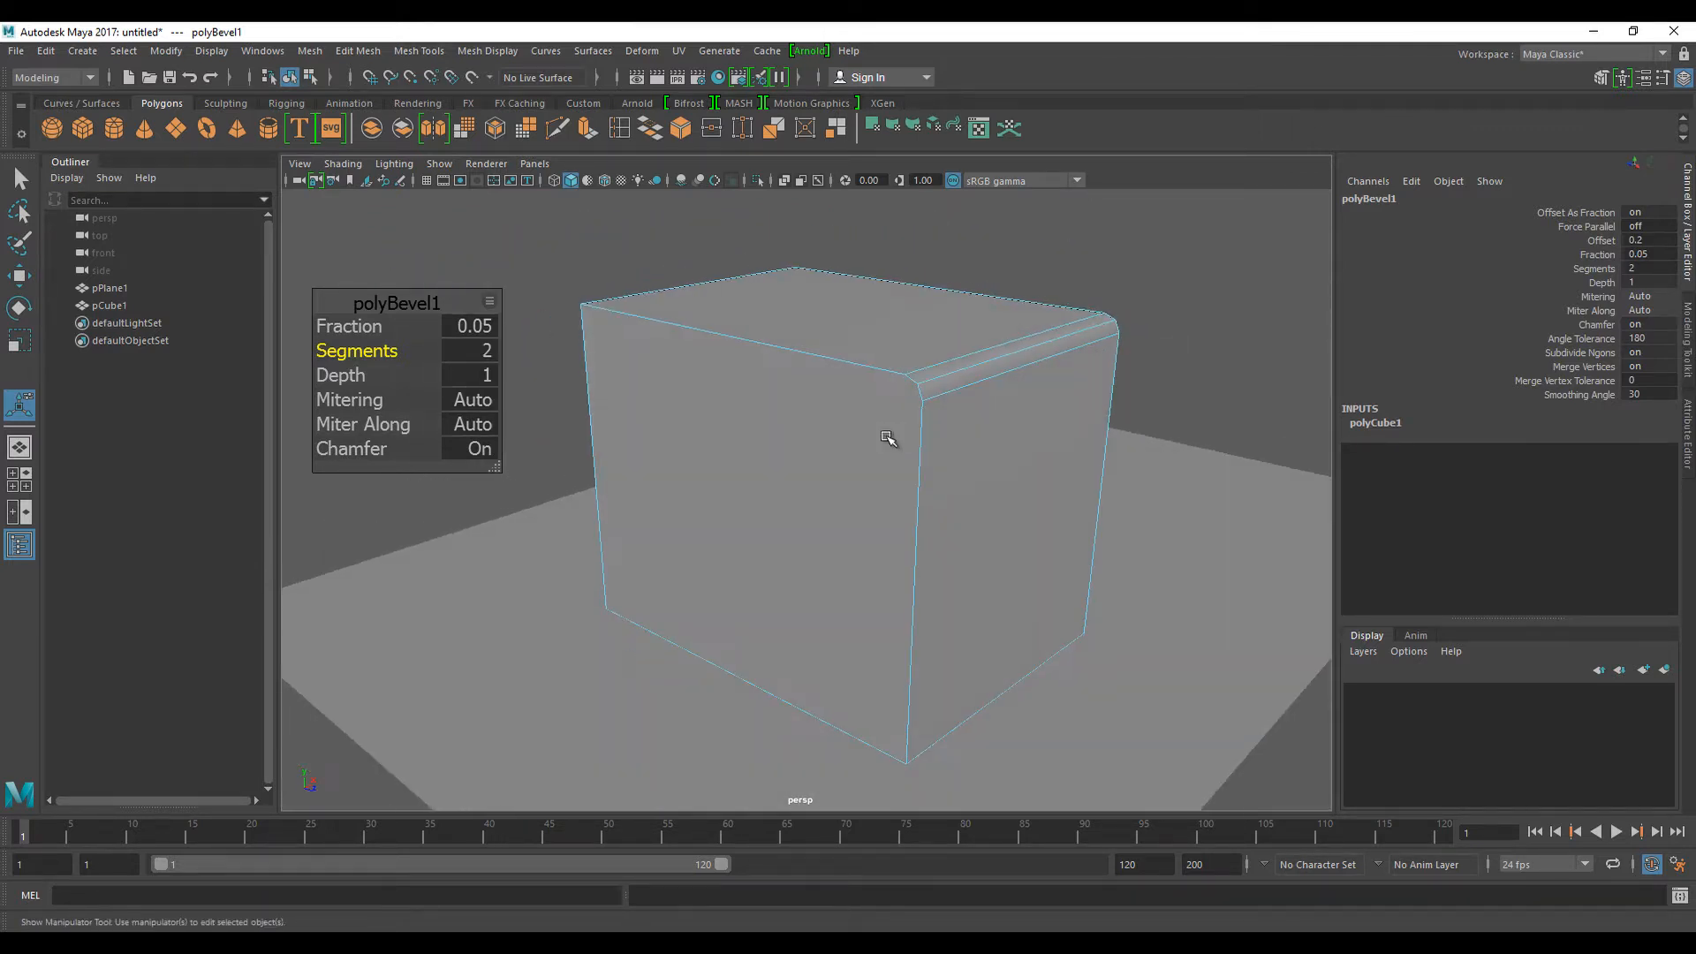
left_click_drag(972, 405, 898, 387, "alt")
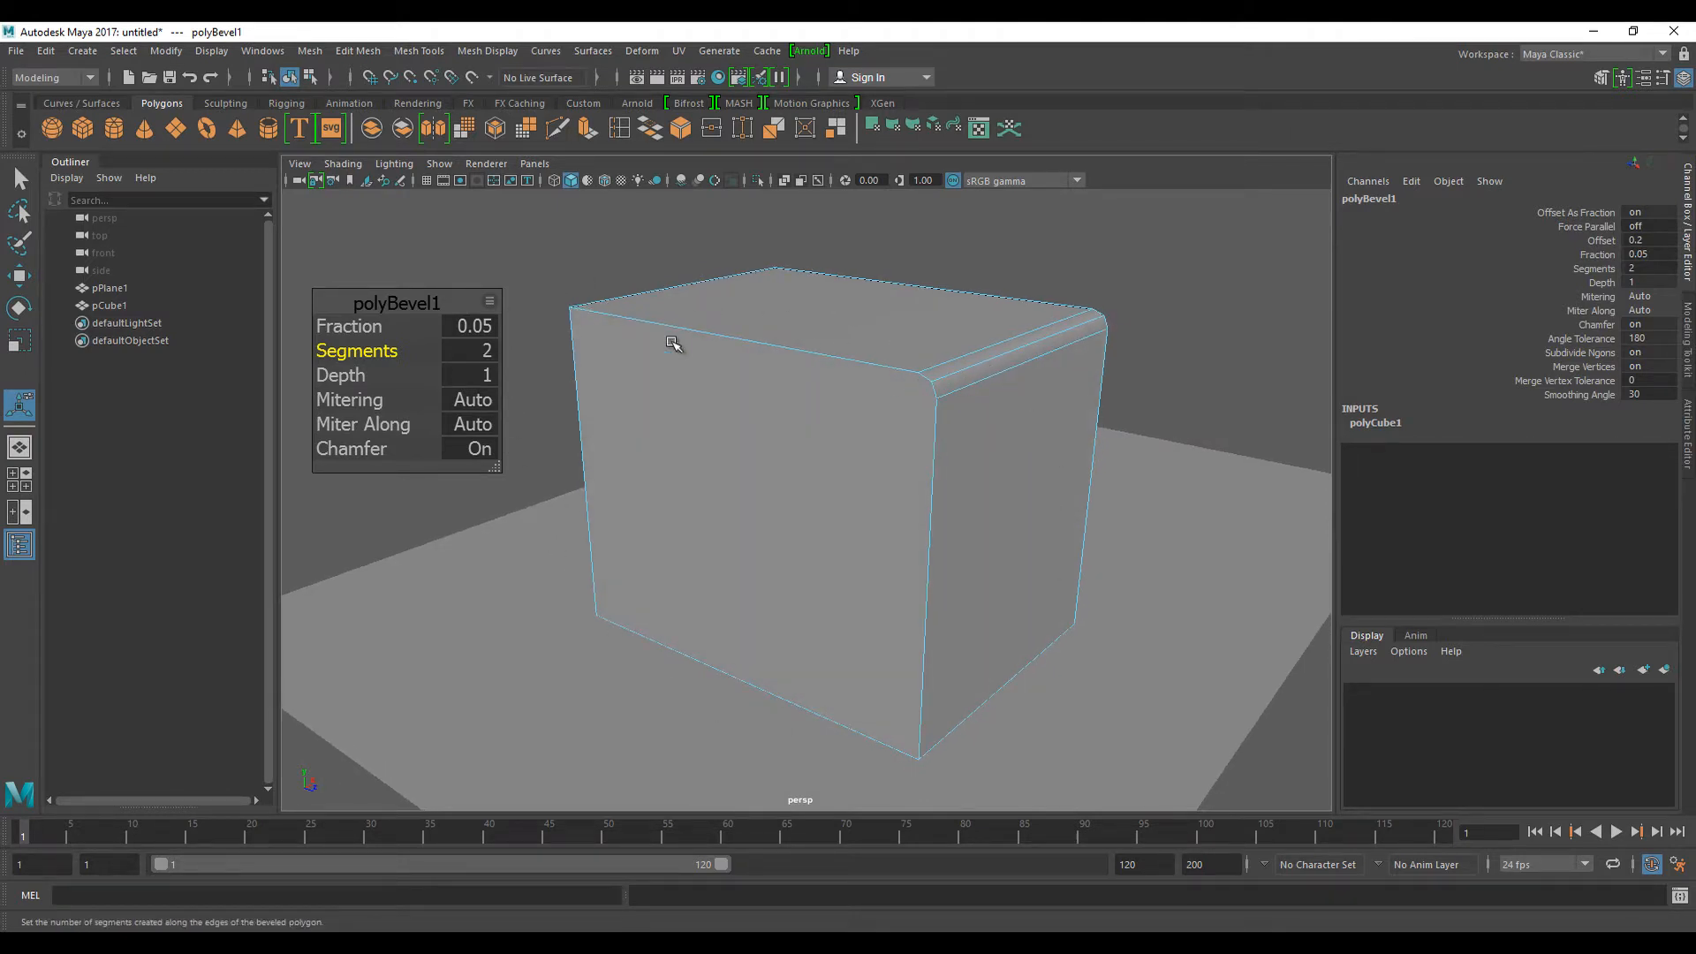
left_click_drag(866, 636, 871, 636, "alt")
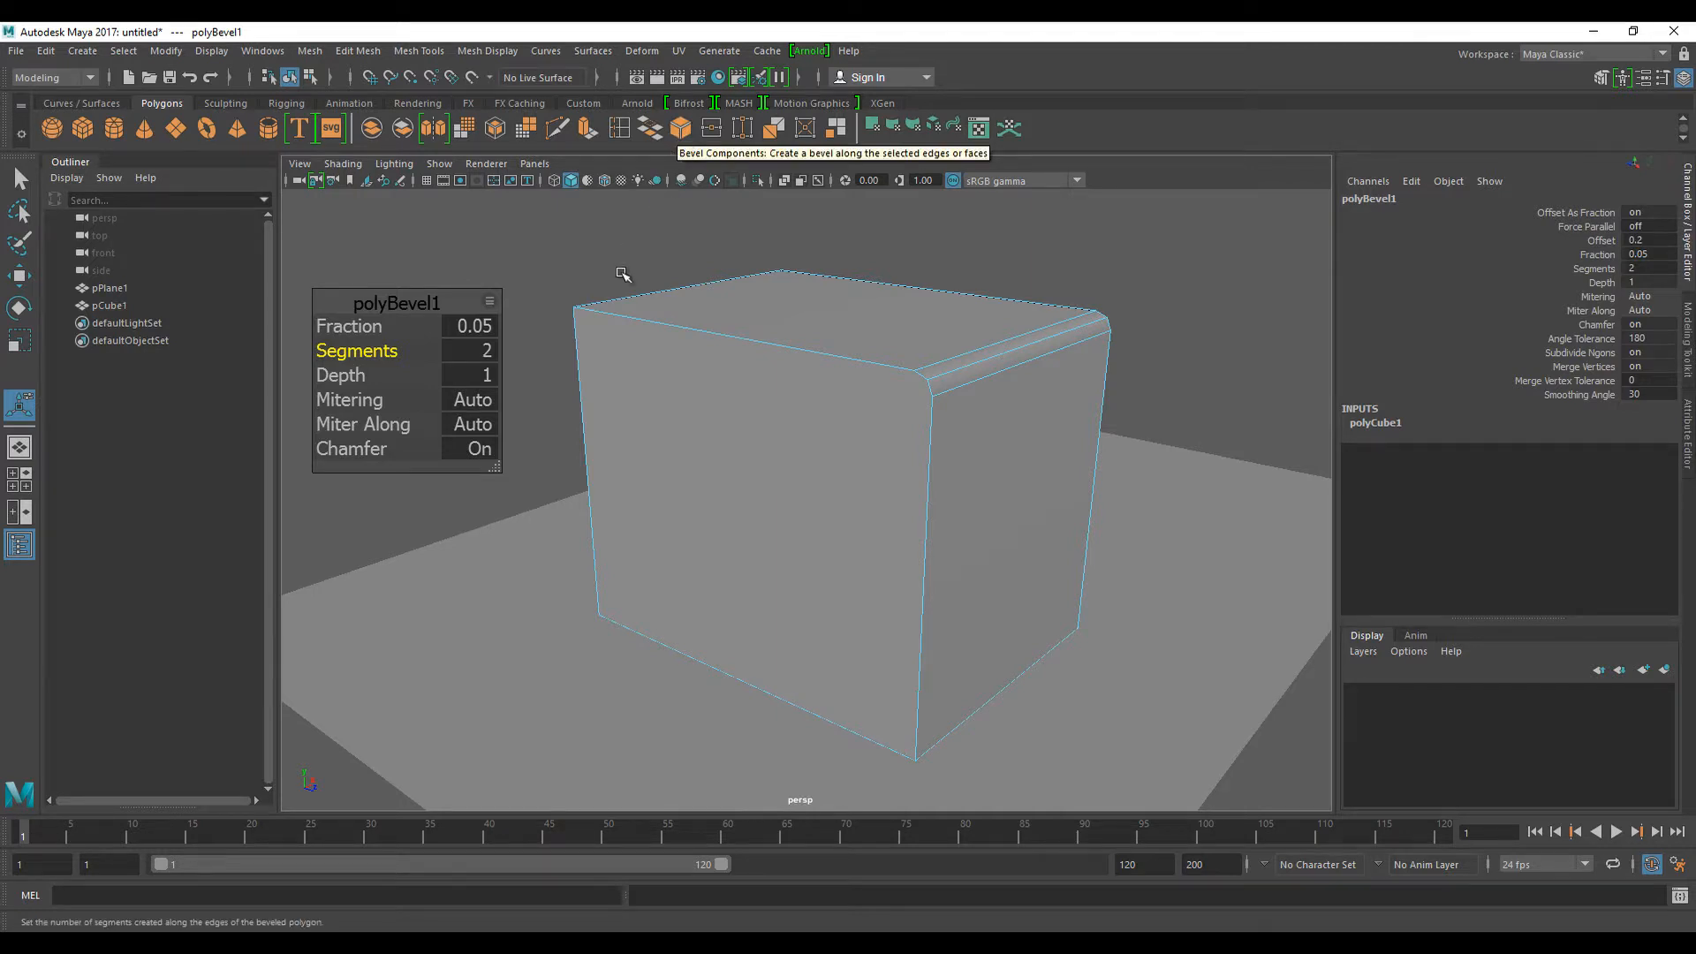
- Undo the bevel on the cube's upper edge together with its fraction and segment changes
left_click(531, 266)
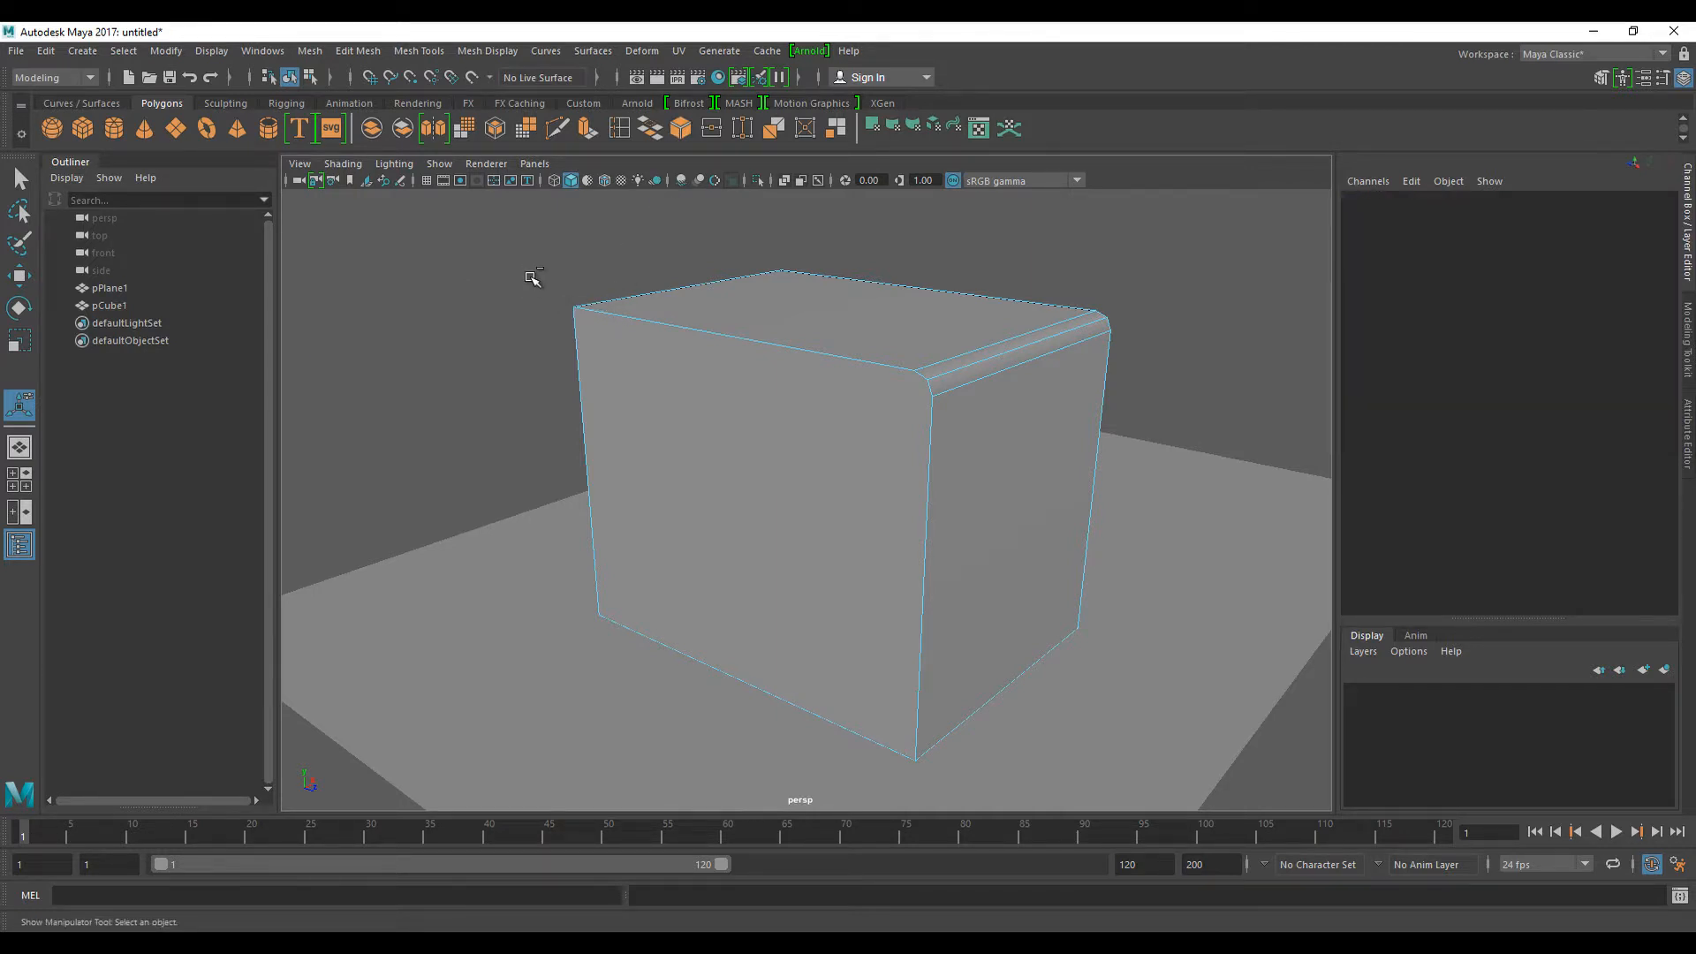
key("ctrl+z")
key("ctrl+z")
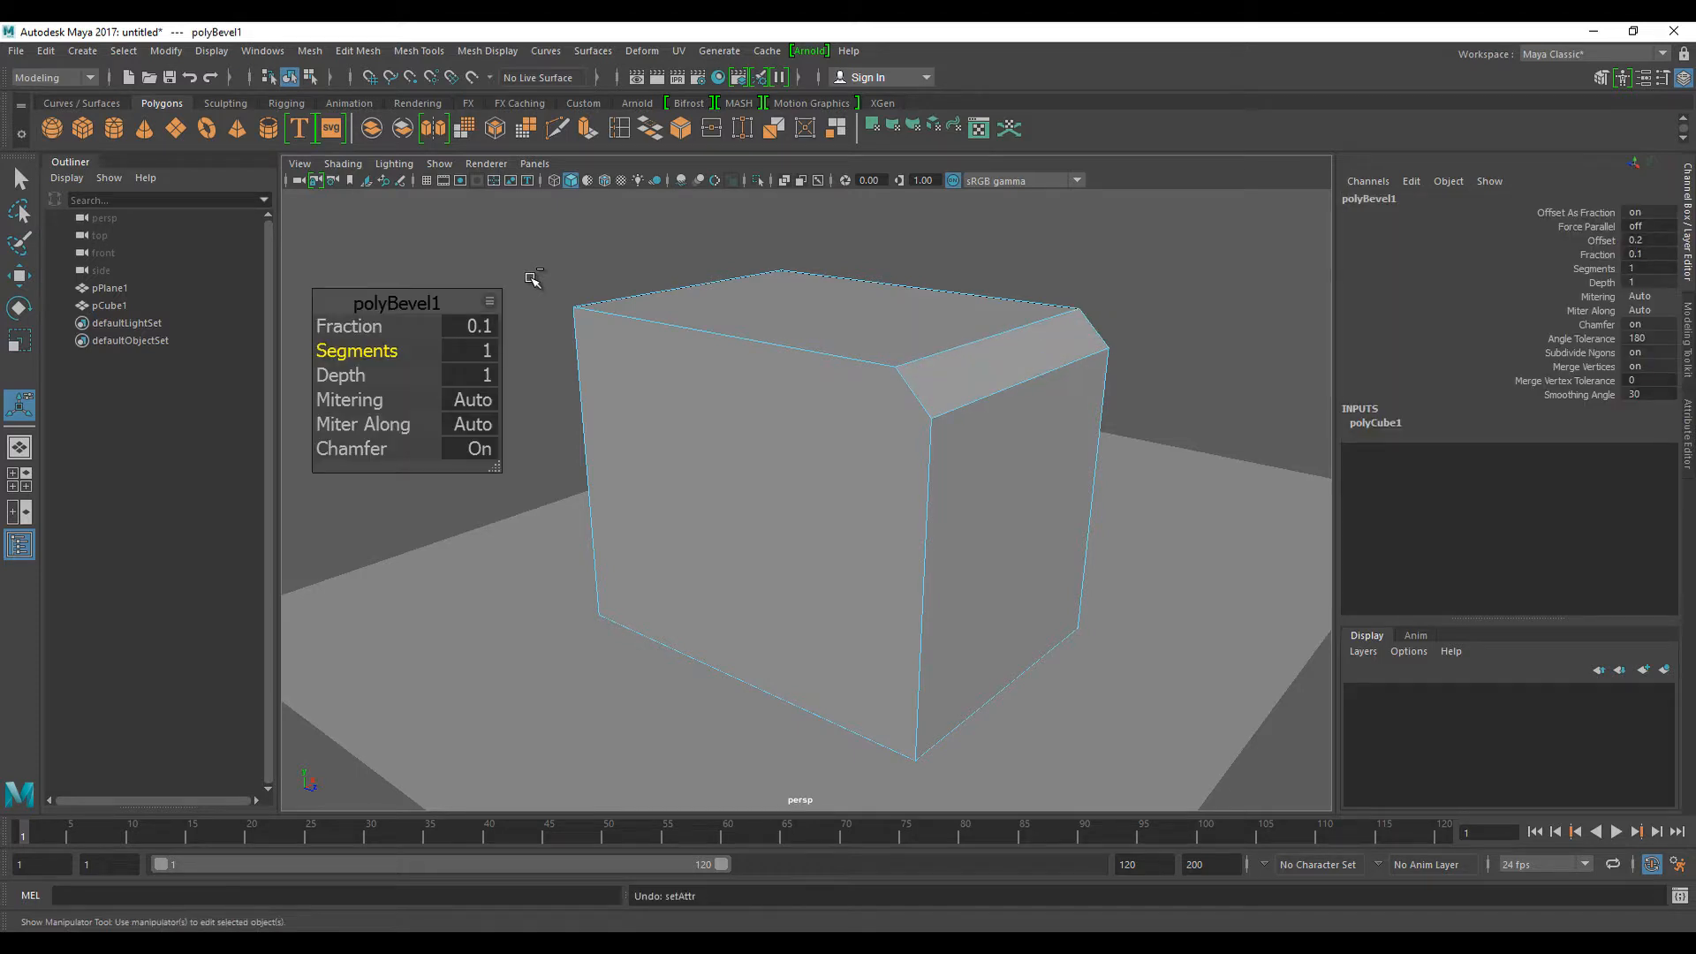
key("ctrl+z")
key("ctrl+z")
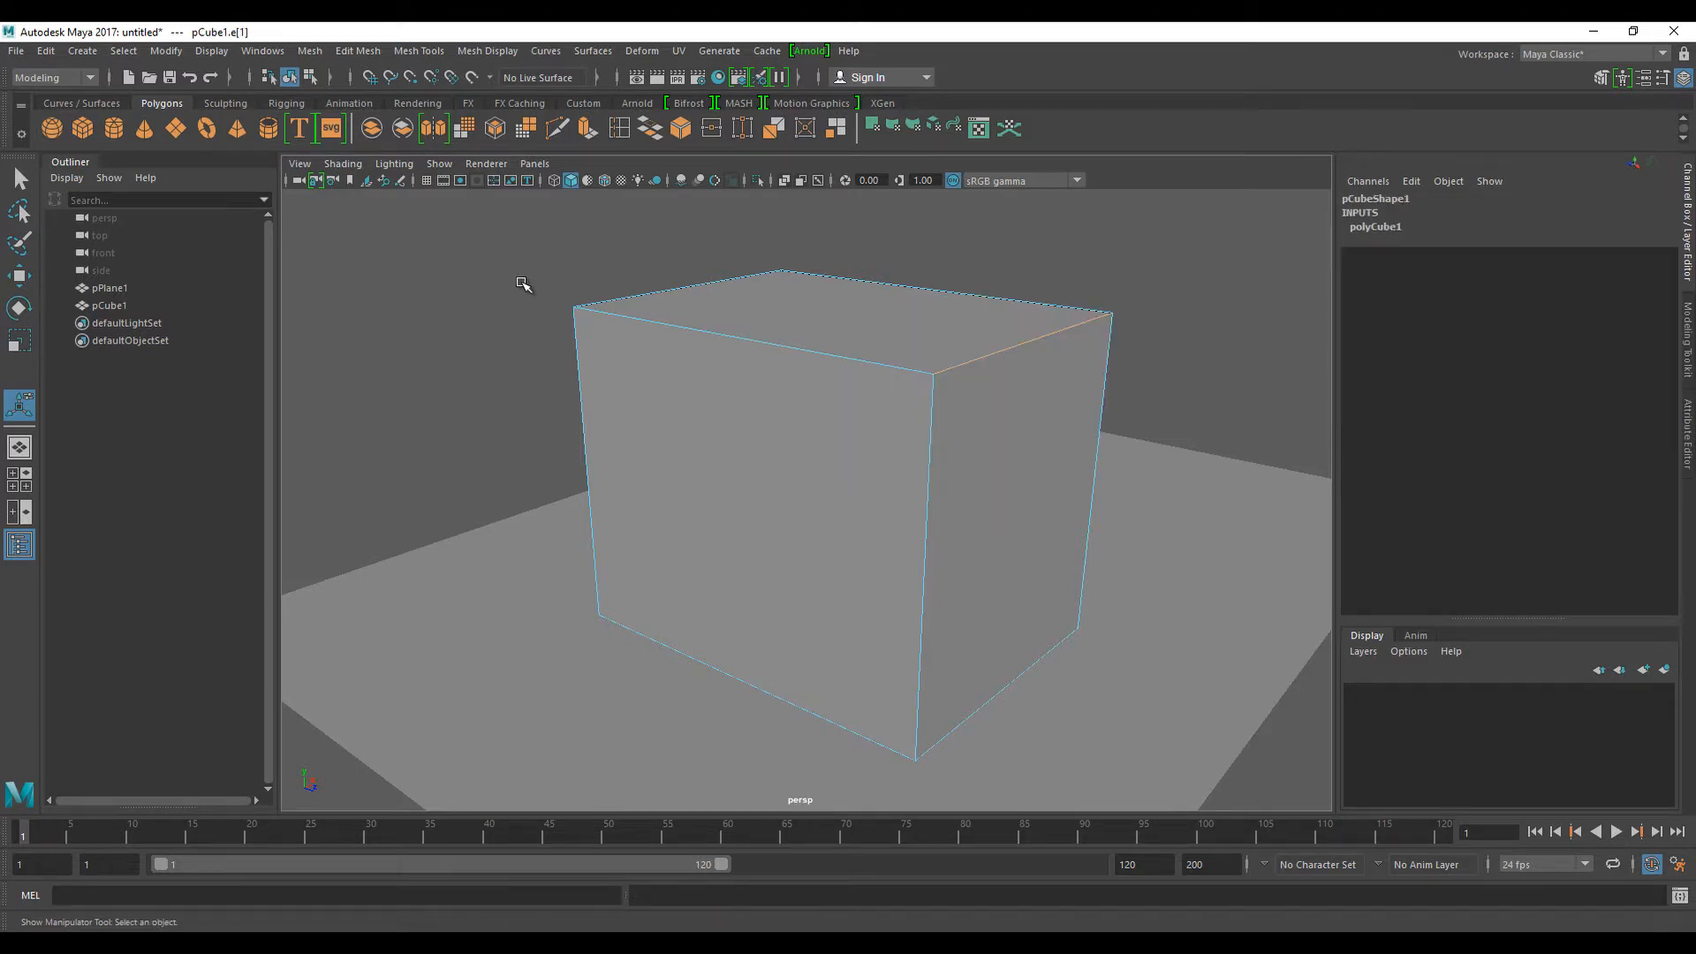
- Select all edges of the cube and bevel them with a fraction of 0.2
left_click(523, 286)
scroll(696, 480, "down", 3)
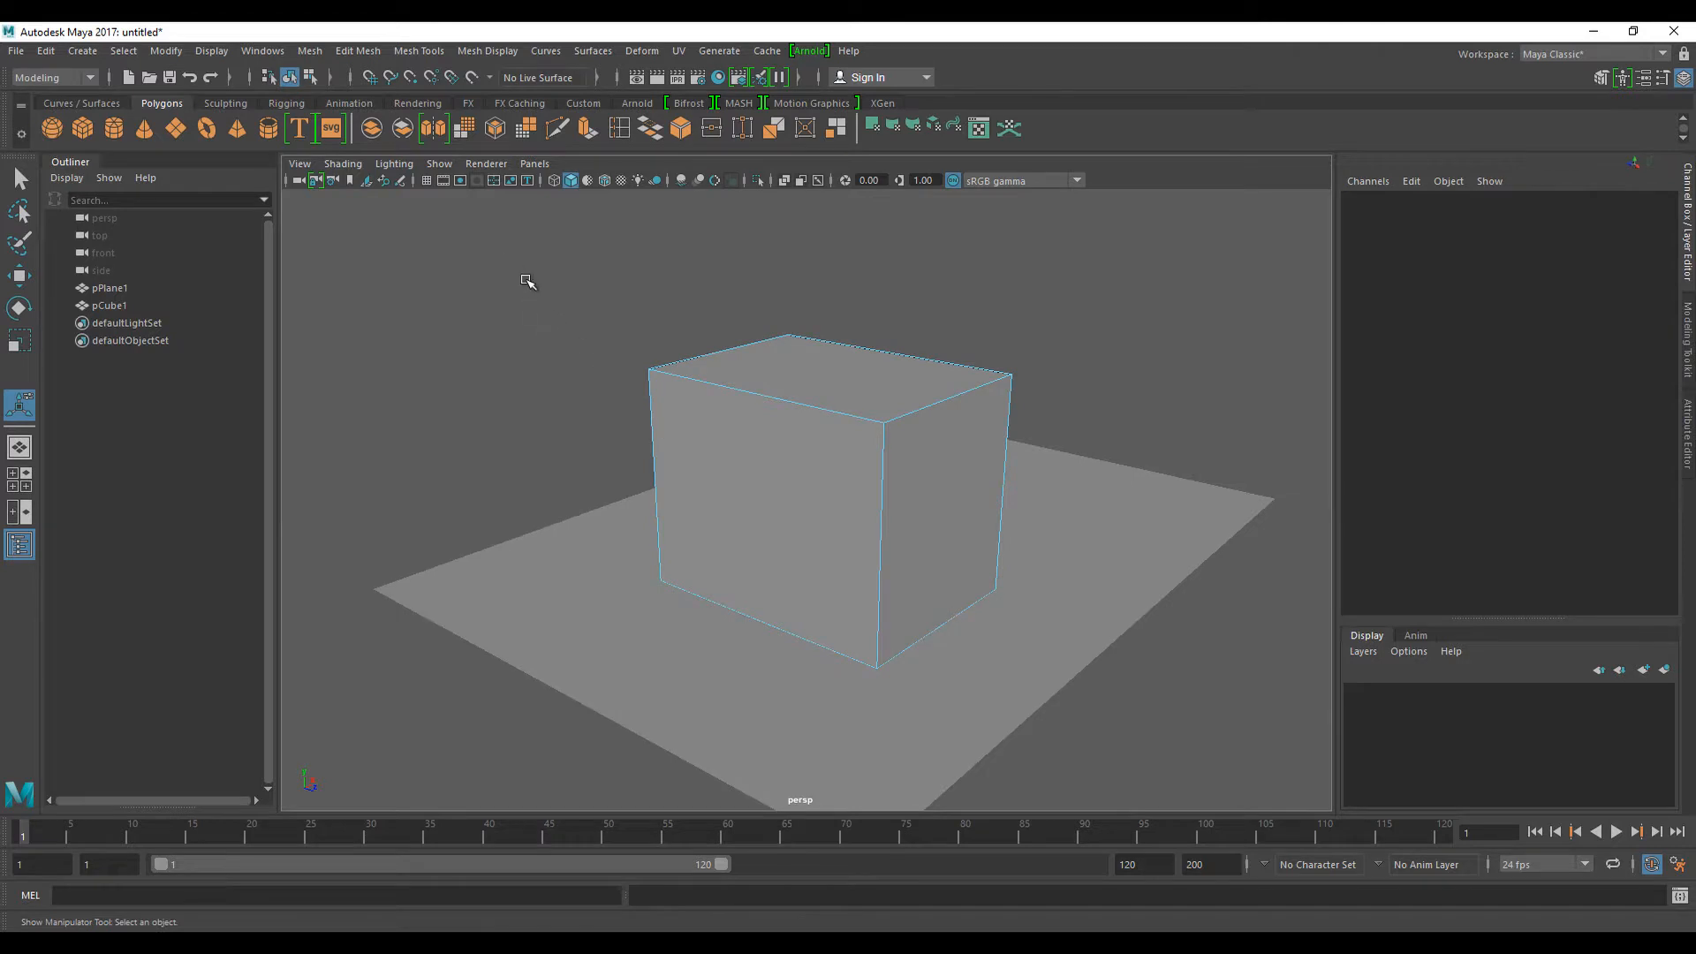
left_click_drag(510, 256, 1065, 673)
scroll(1025, 662, "up", 5)
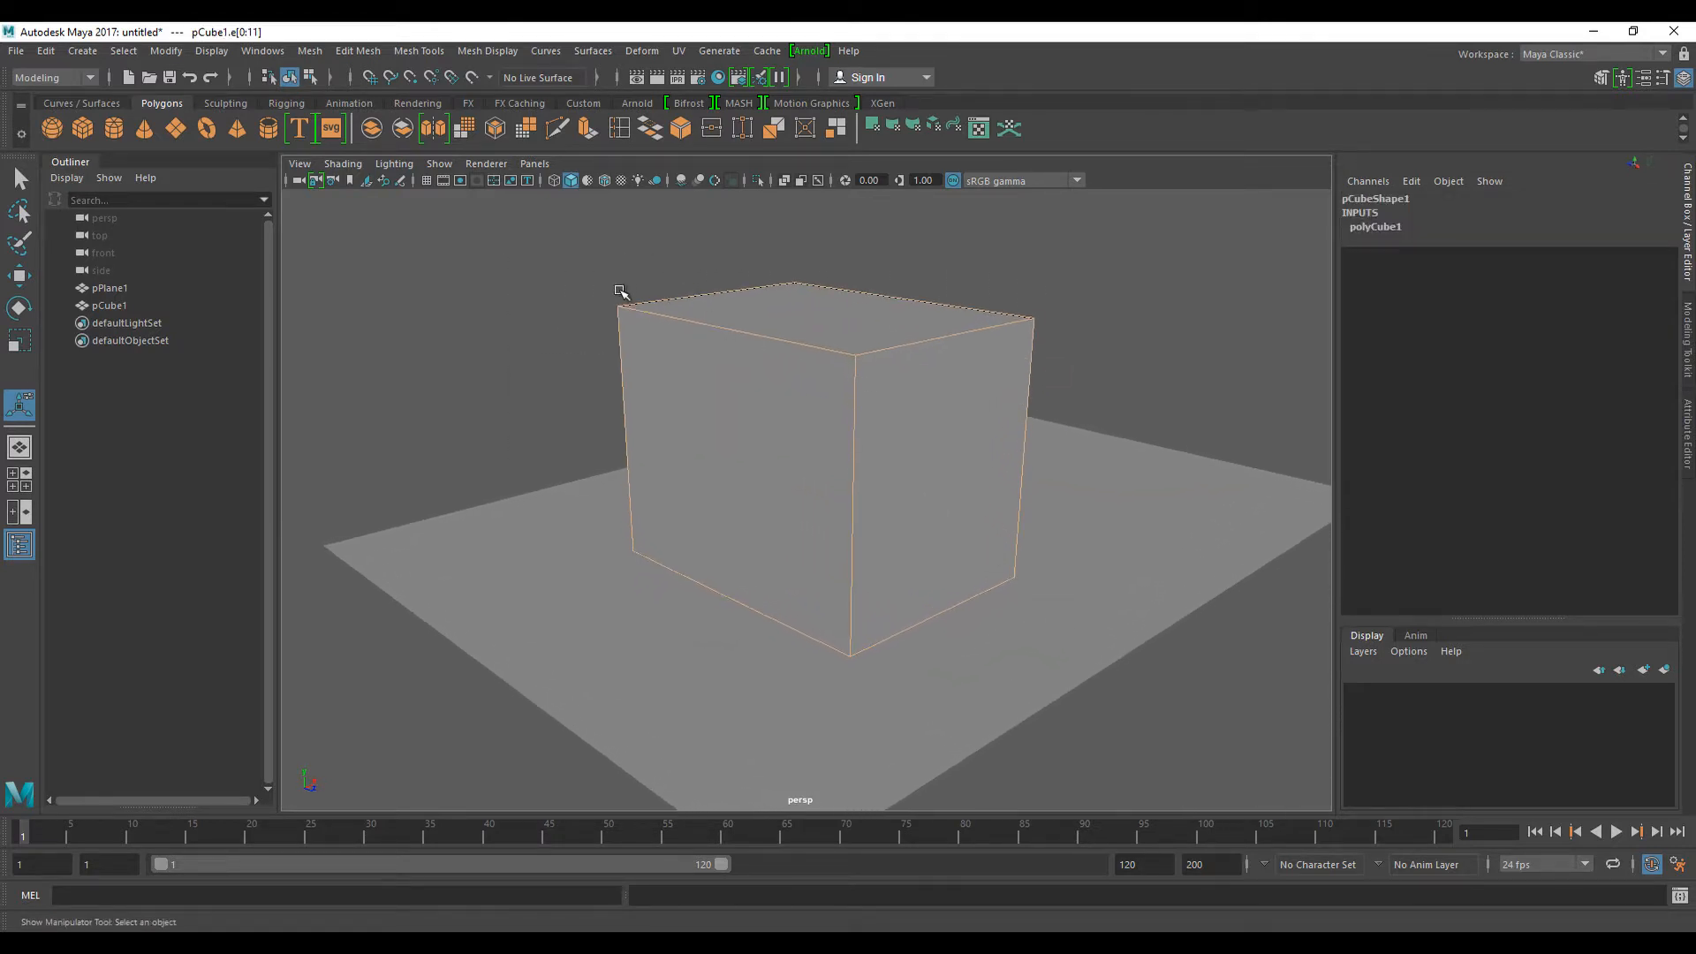
left_click(680, 130)
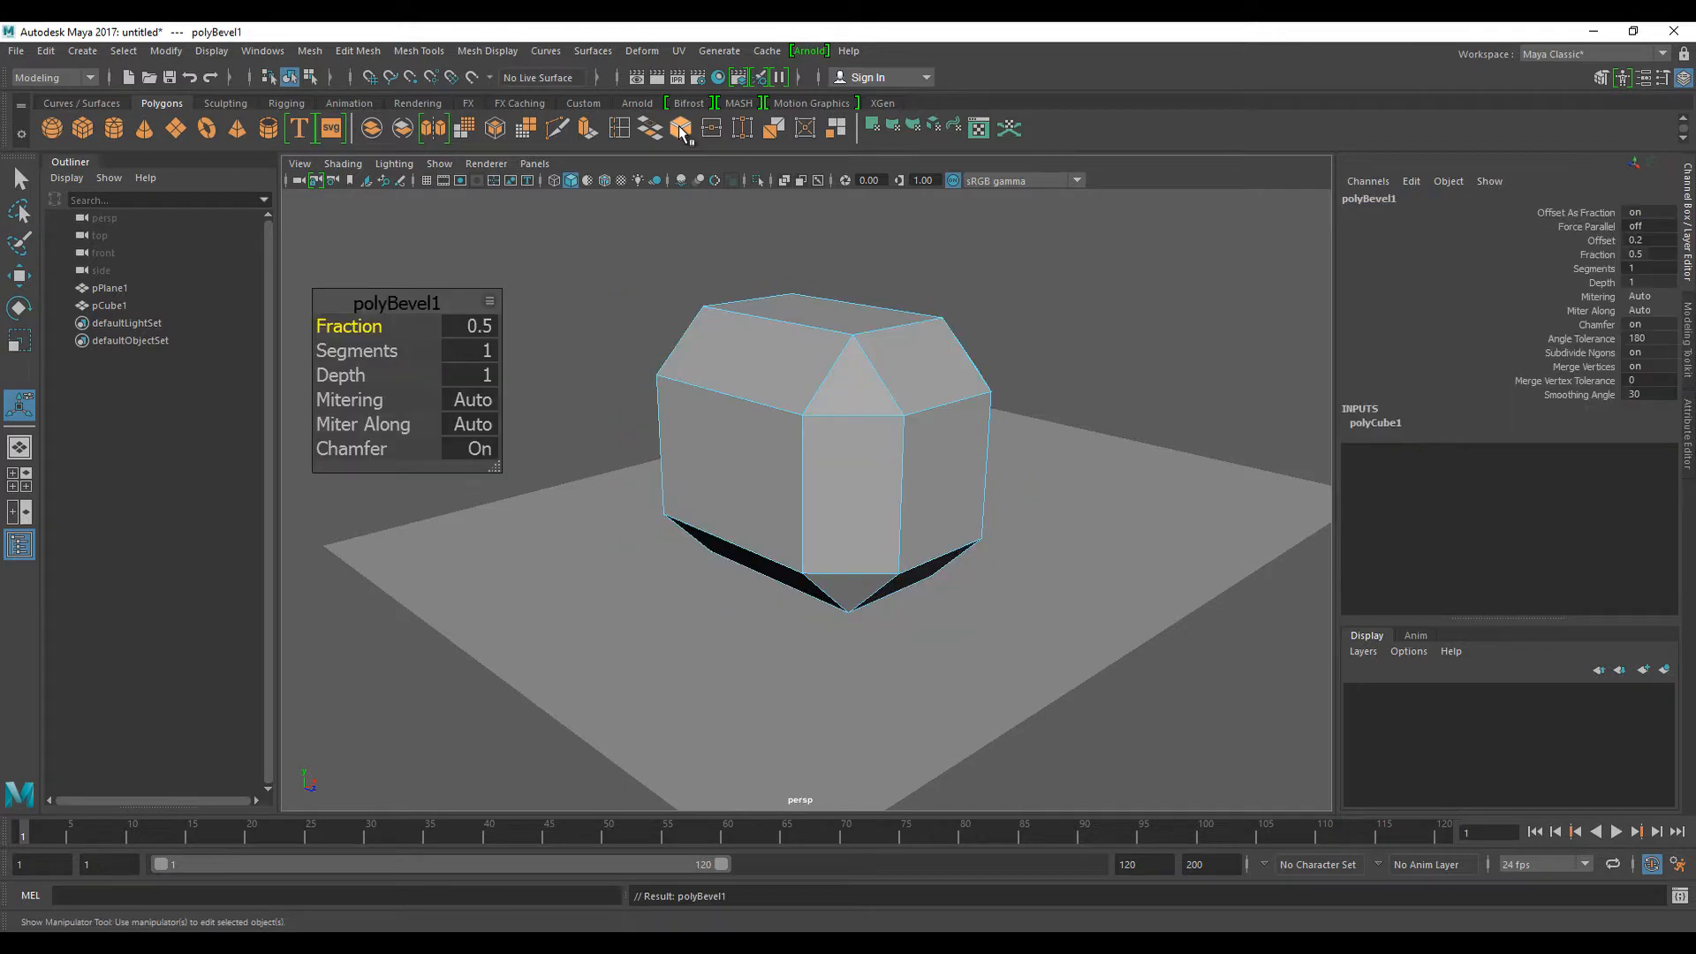
left_click_drag(363, 327, 364, 329)
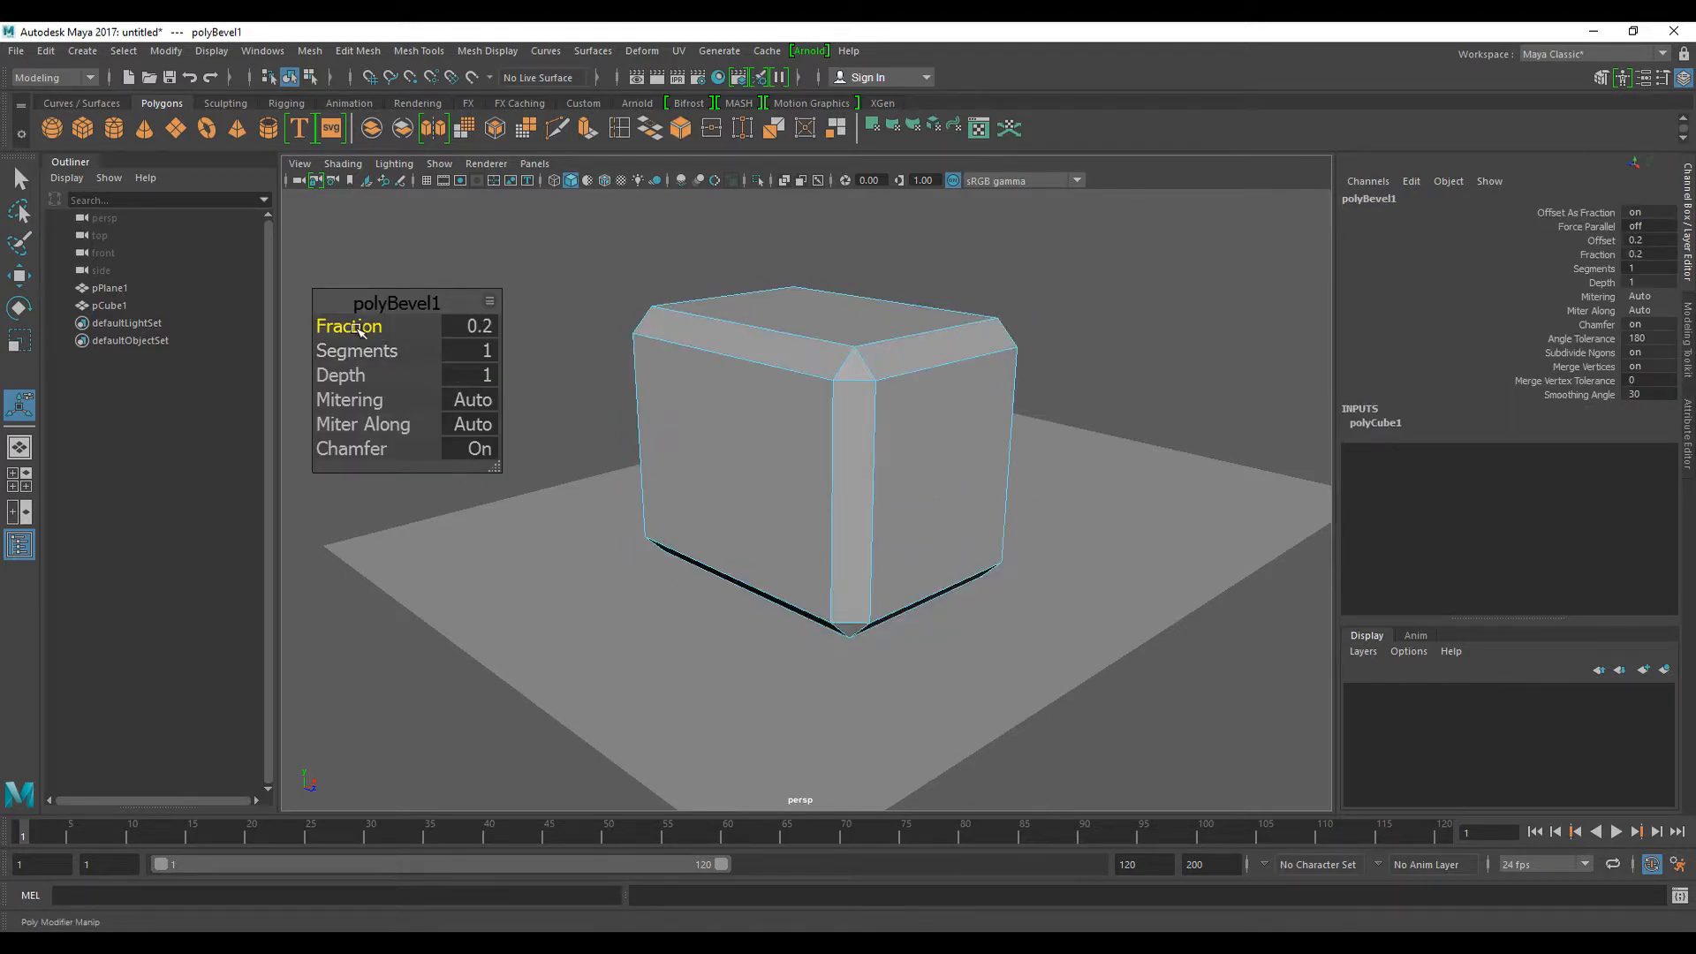
left_click_drag(658, 468, 684, 472, "alt")
right_click_drag(682, 470, 724, 475, "alt")
- Set the bevel's segments to 3, then return the cube to object selection and deselect it
left_click(348, 353)
left_click_drag(352, 353, 361, 352)
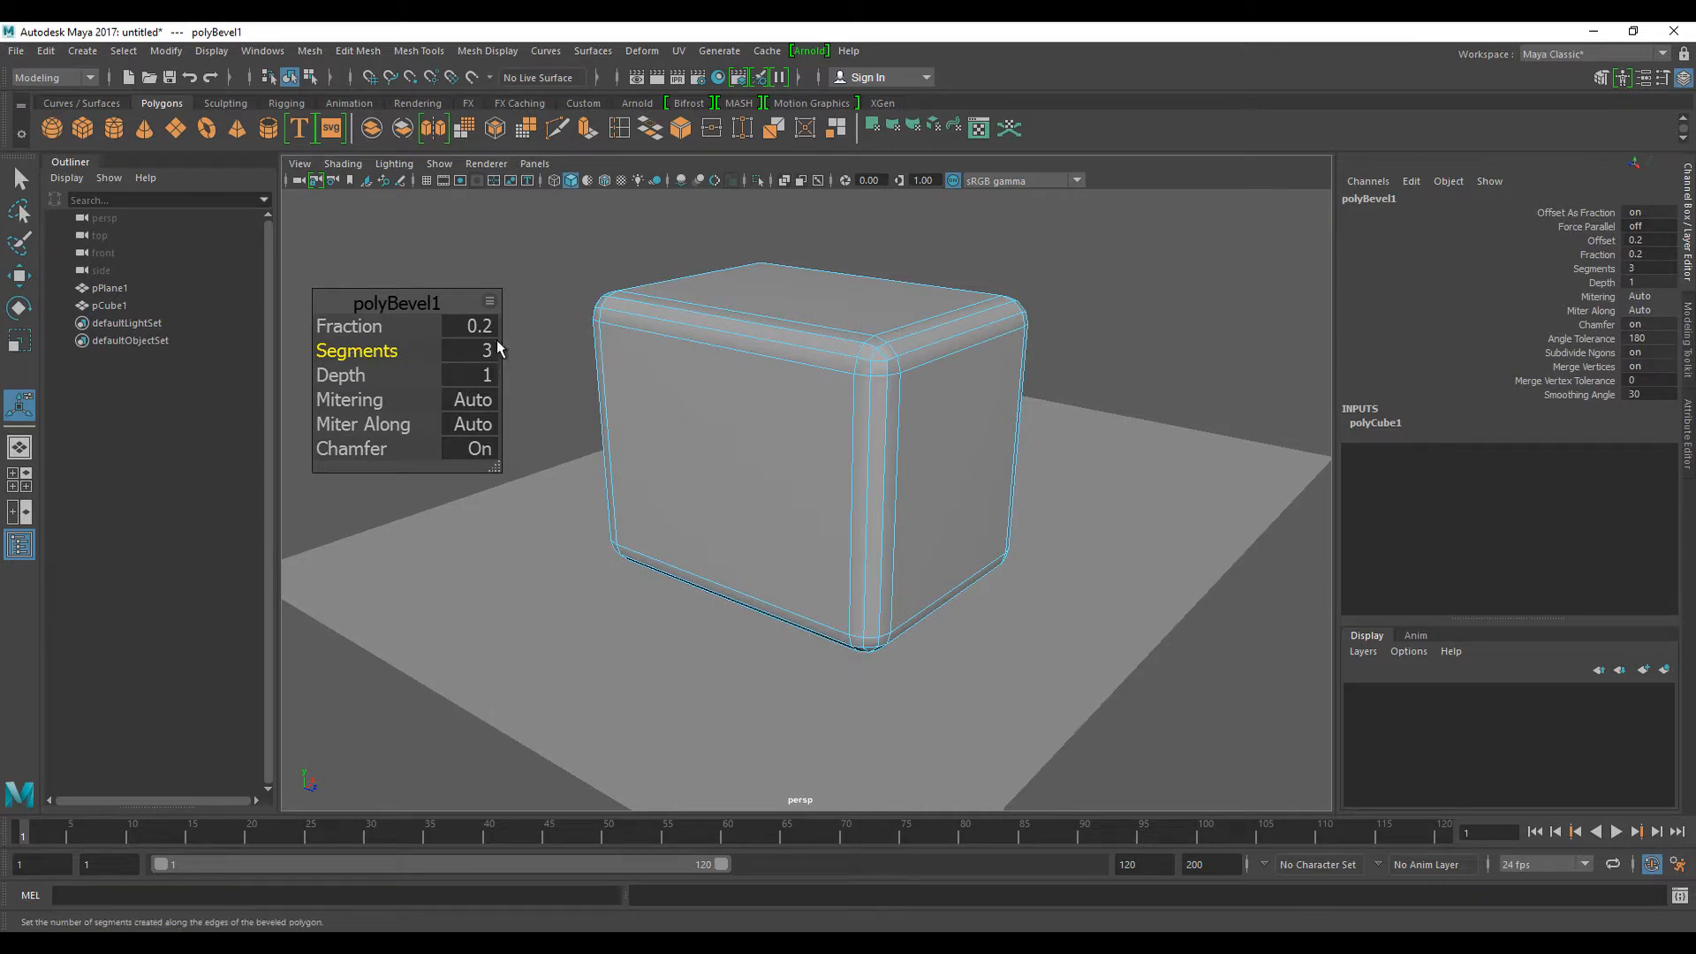
left_click(539, 297)
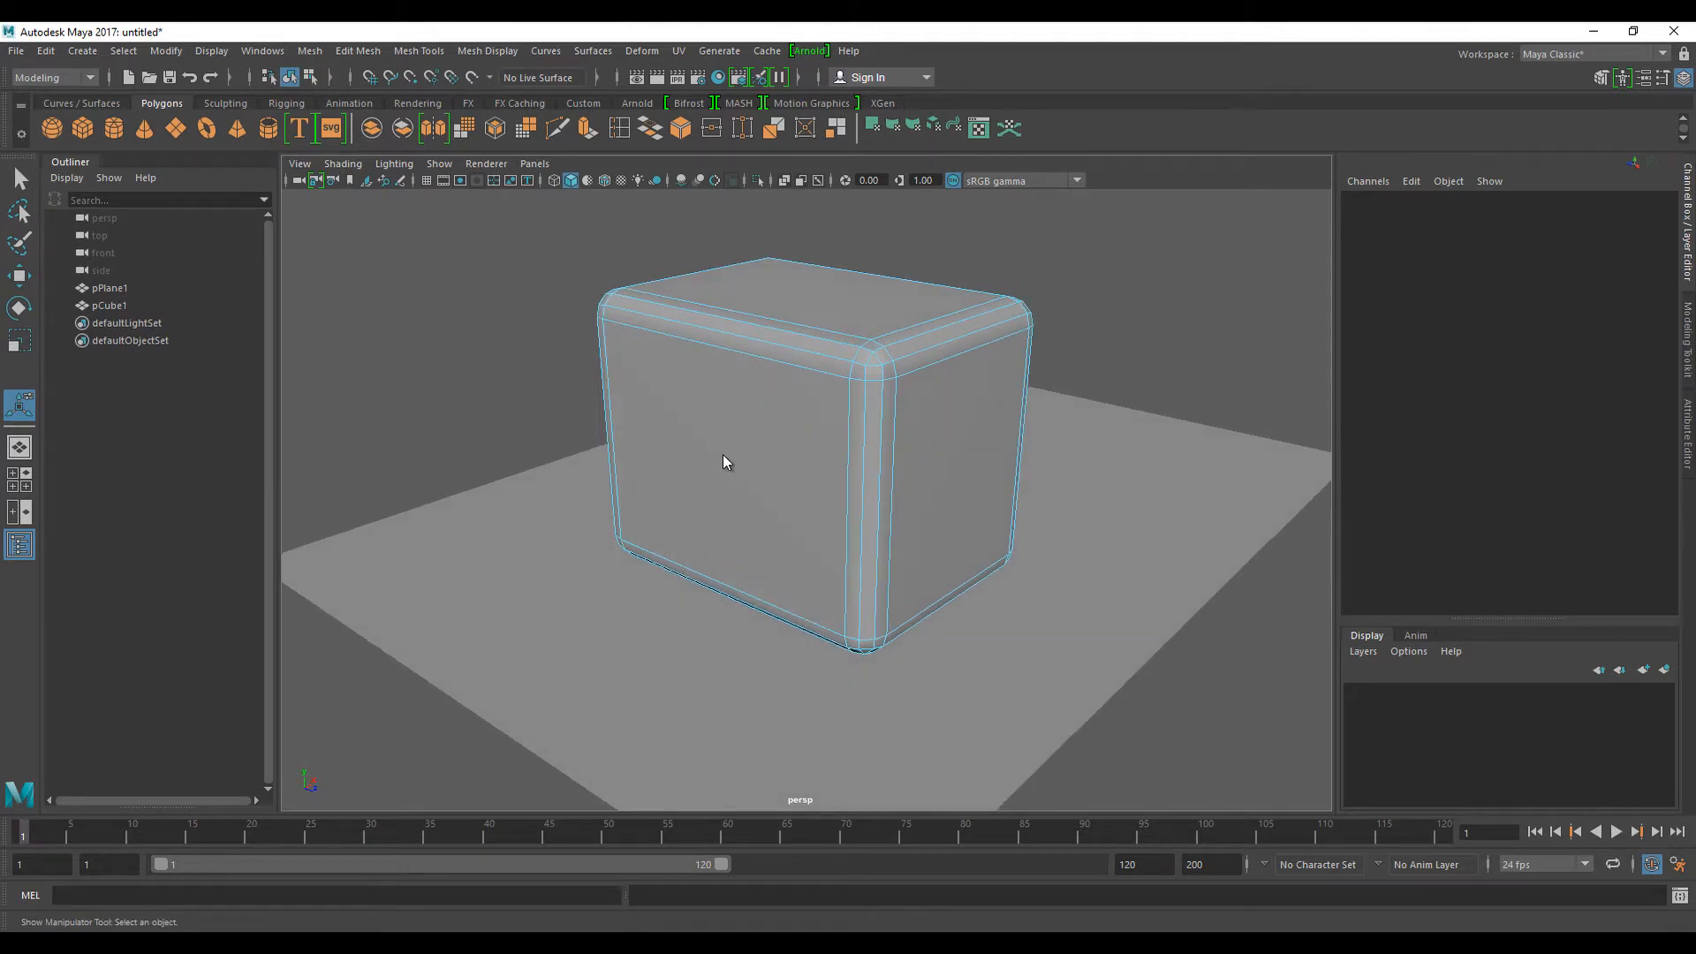
right_click_drag(724, 454, 784, 412)
left_click(542, 385)
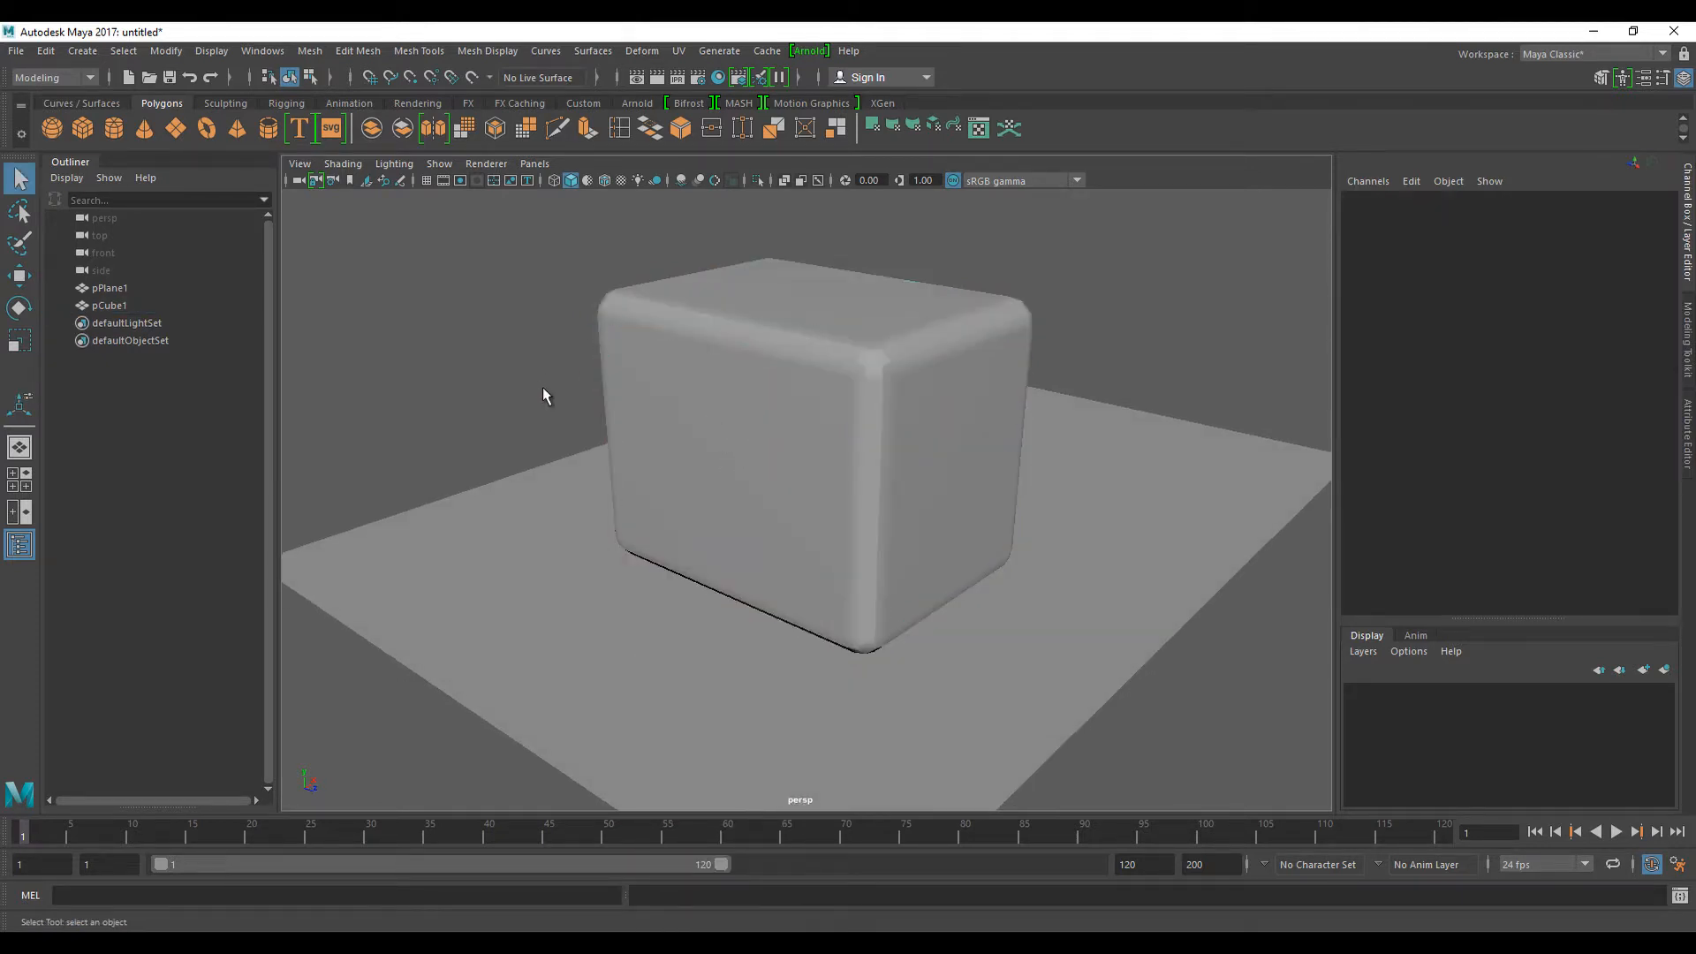
- Examine the rounded edges and corners of the beveled cube from several sides
left_click_drag(740, 543, 731, 507, "alt")
left_click(731, 507)
right_click_drag(727, 534, 761, 524, "alt")
left_click_drag(758, 542, 532, 491, "alt")
left_click(501, 348)
left_click_drag(579, 426, 806, 500, "alt")
left_click(709, 497)
scroll(813, 514, "down", 5)
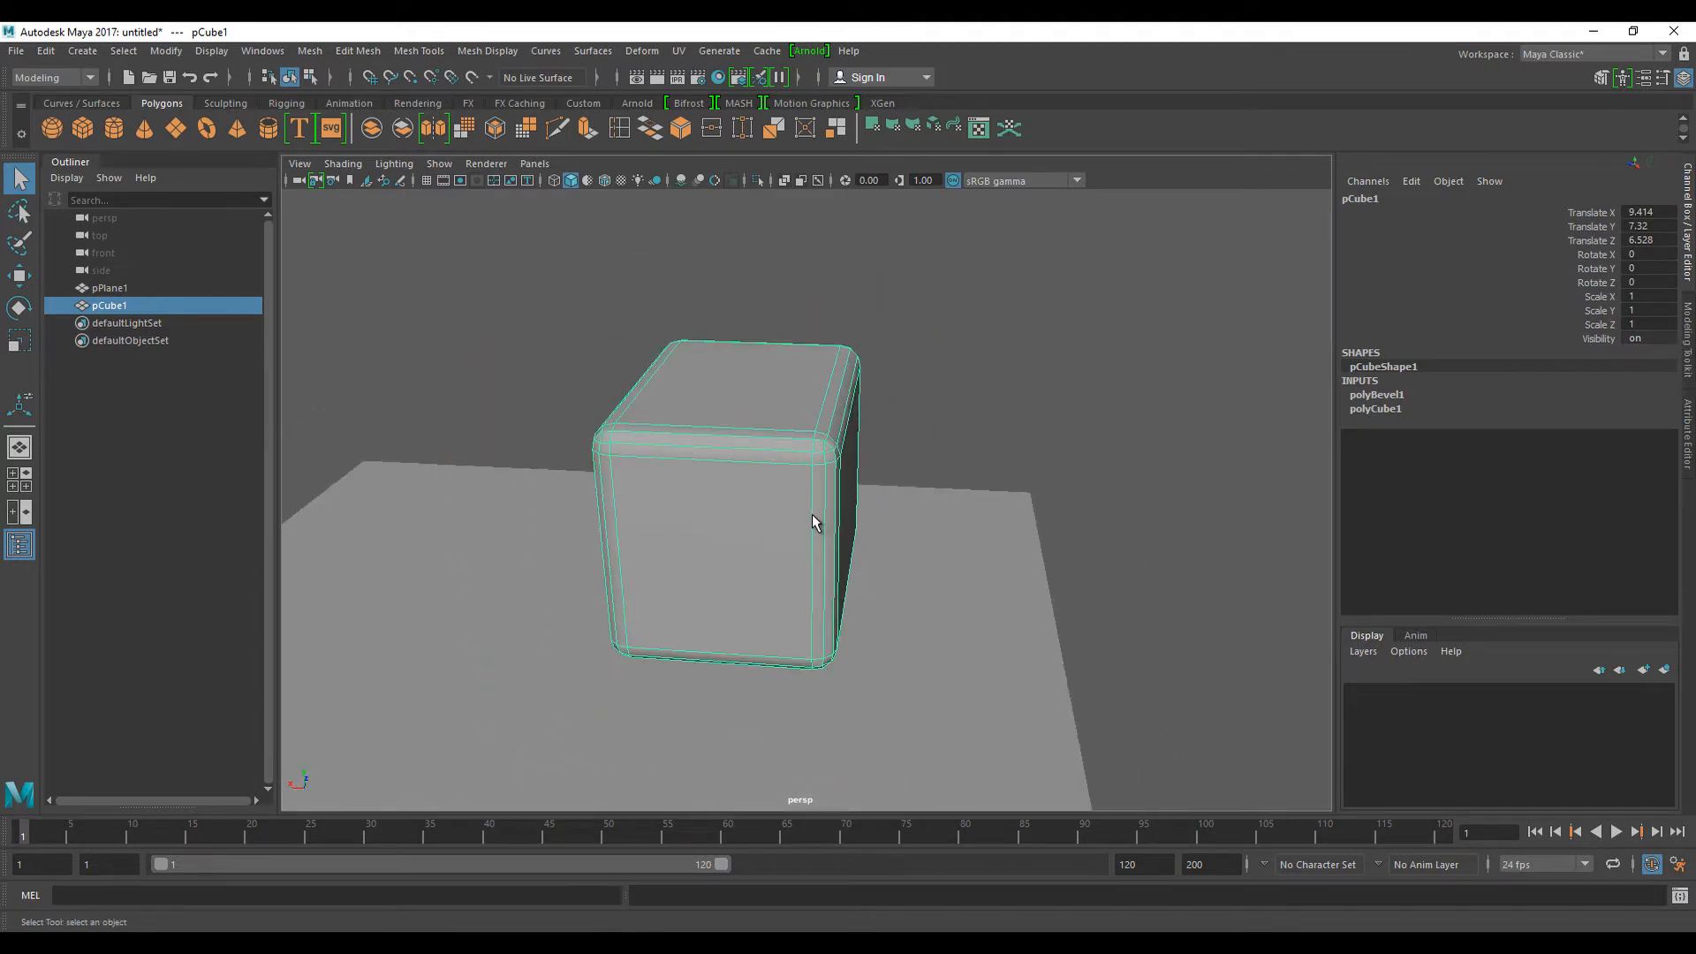
- Activate the Scale tool and reselect the beveled cube as a whole object
key("r")
mouse_move(668, 486)
left_mouse_down()
mouse_move(522, 504)
mouse_move(820, 488)
mouse_move(644, 485)
left_mouse_up()
left_click(576, 373)
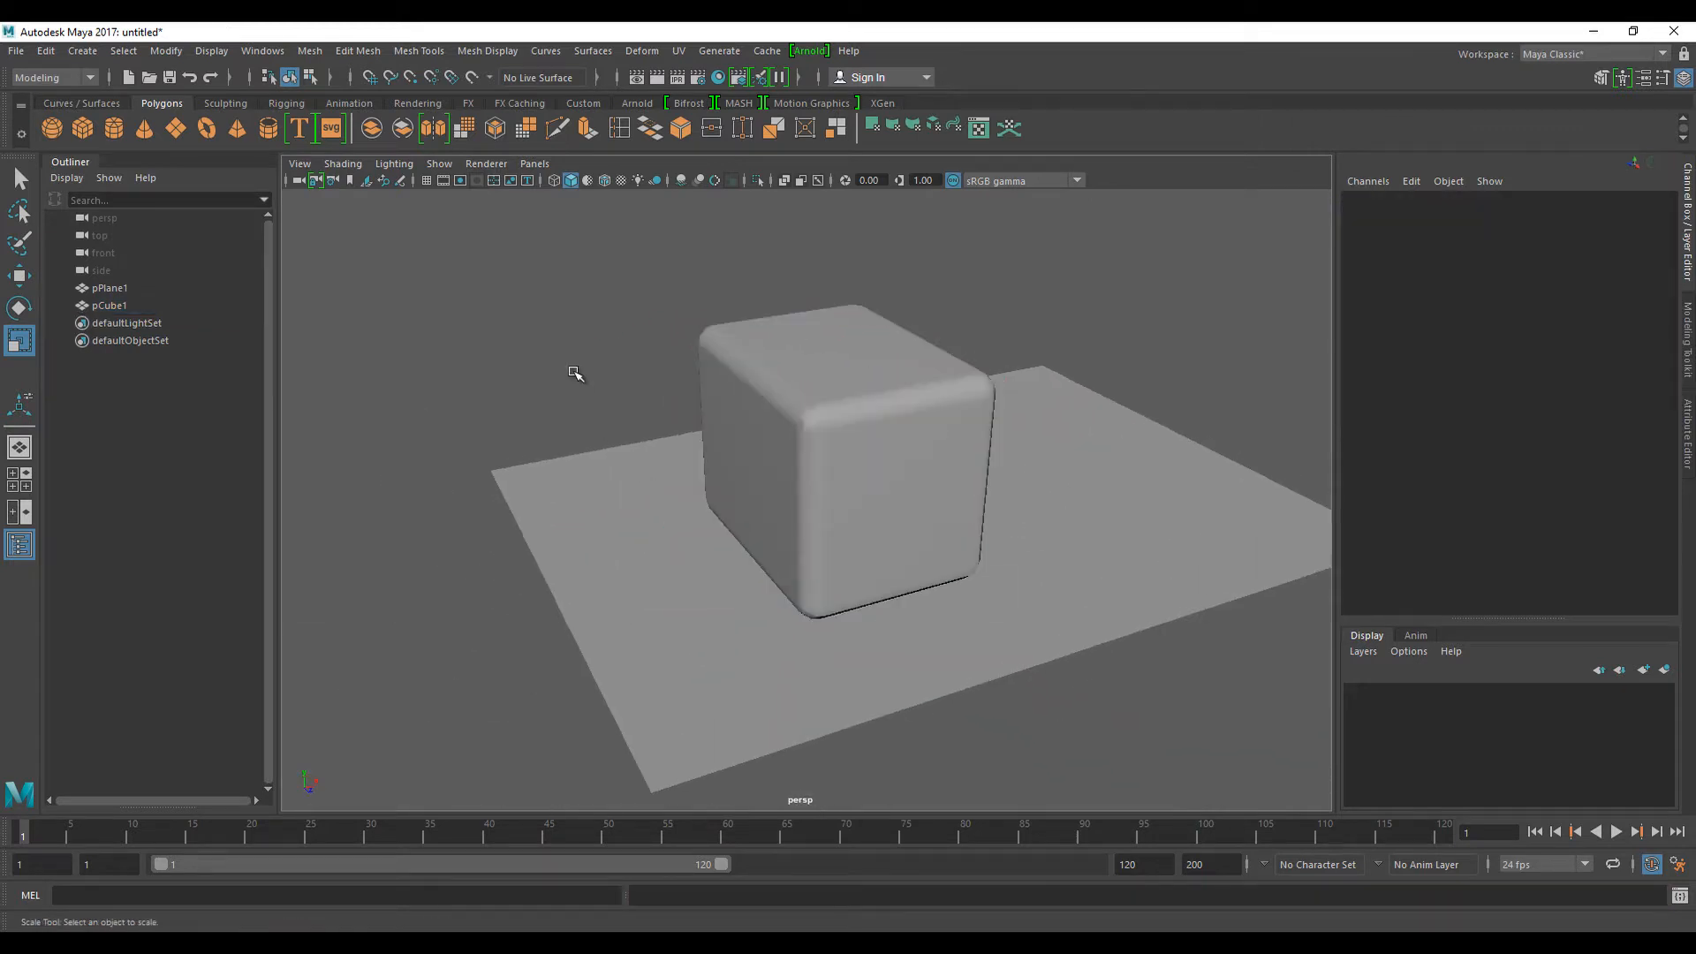
mouse_move(576, 373)
left_mouse_down("alt")
mouse_move(776, 374)
mouse_move(591, 379)
mouse_move(606, 371)
left_mouse_up("alt")
left_click(744, 405)
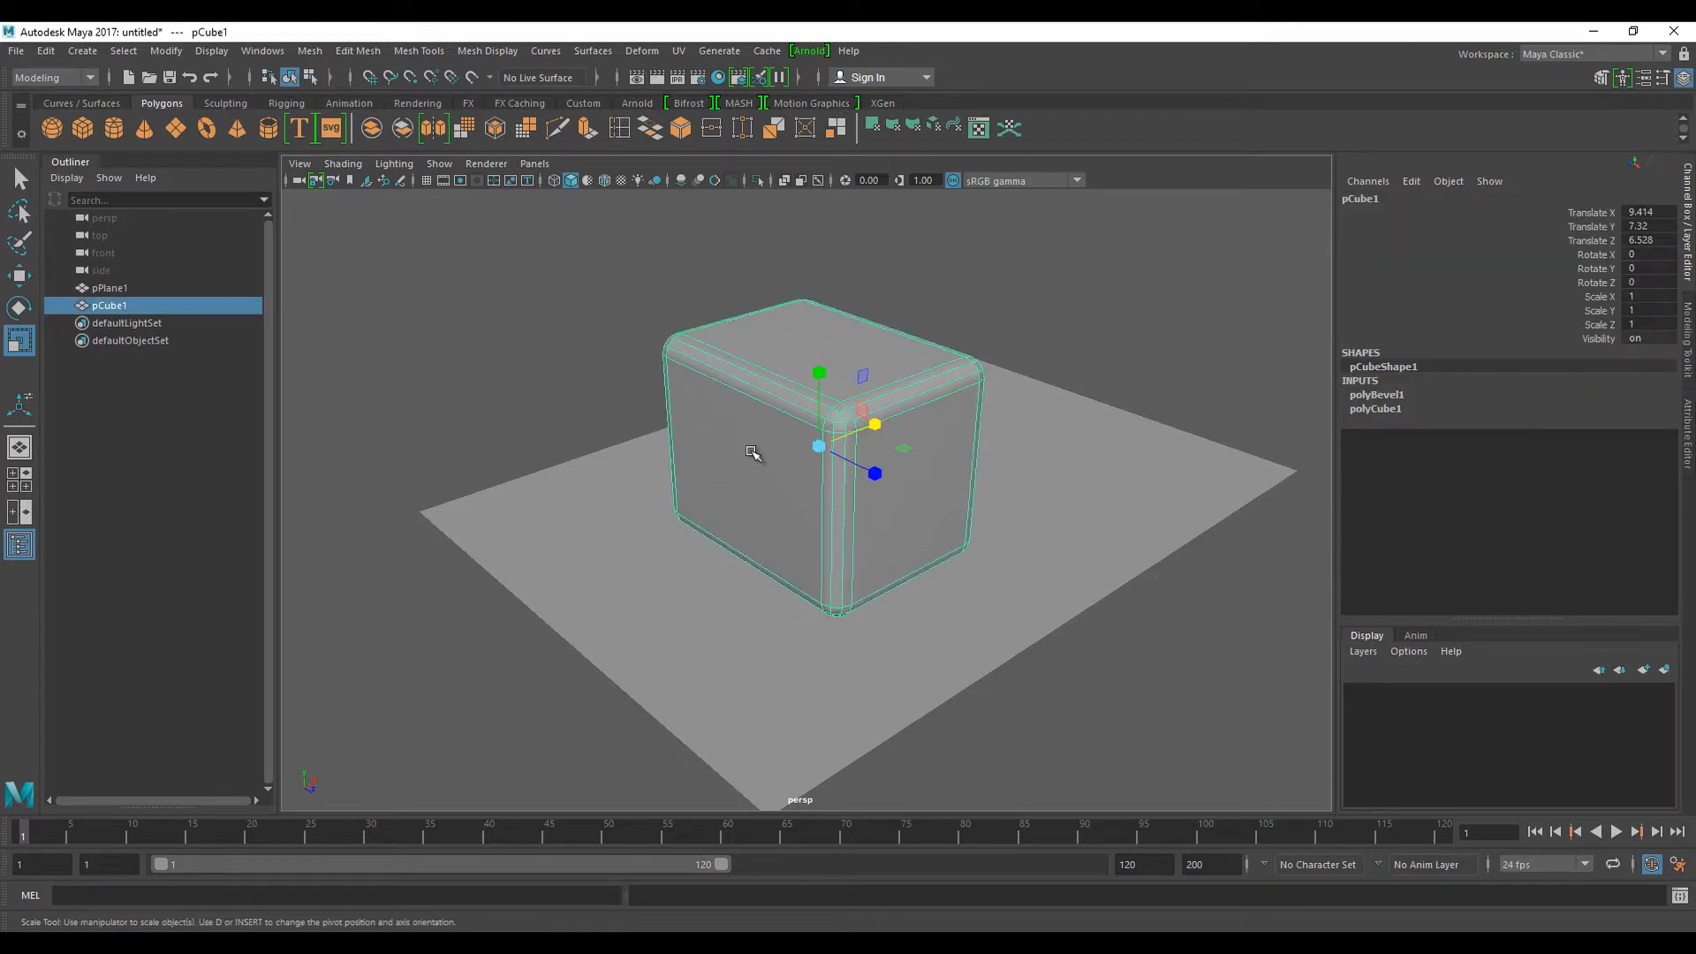
left_click_drag(753, 458, 783, 549, "alt")
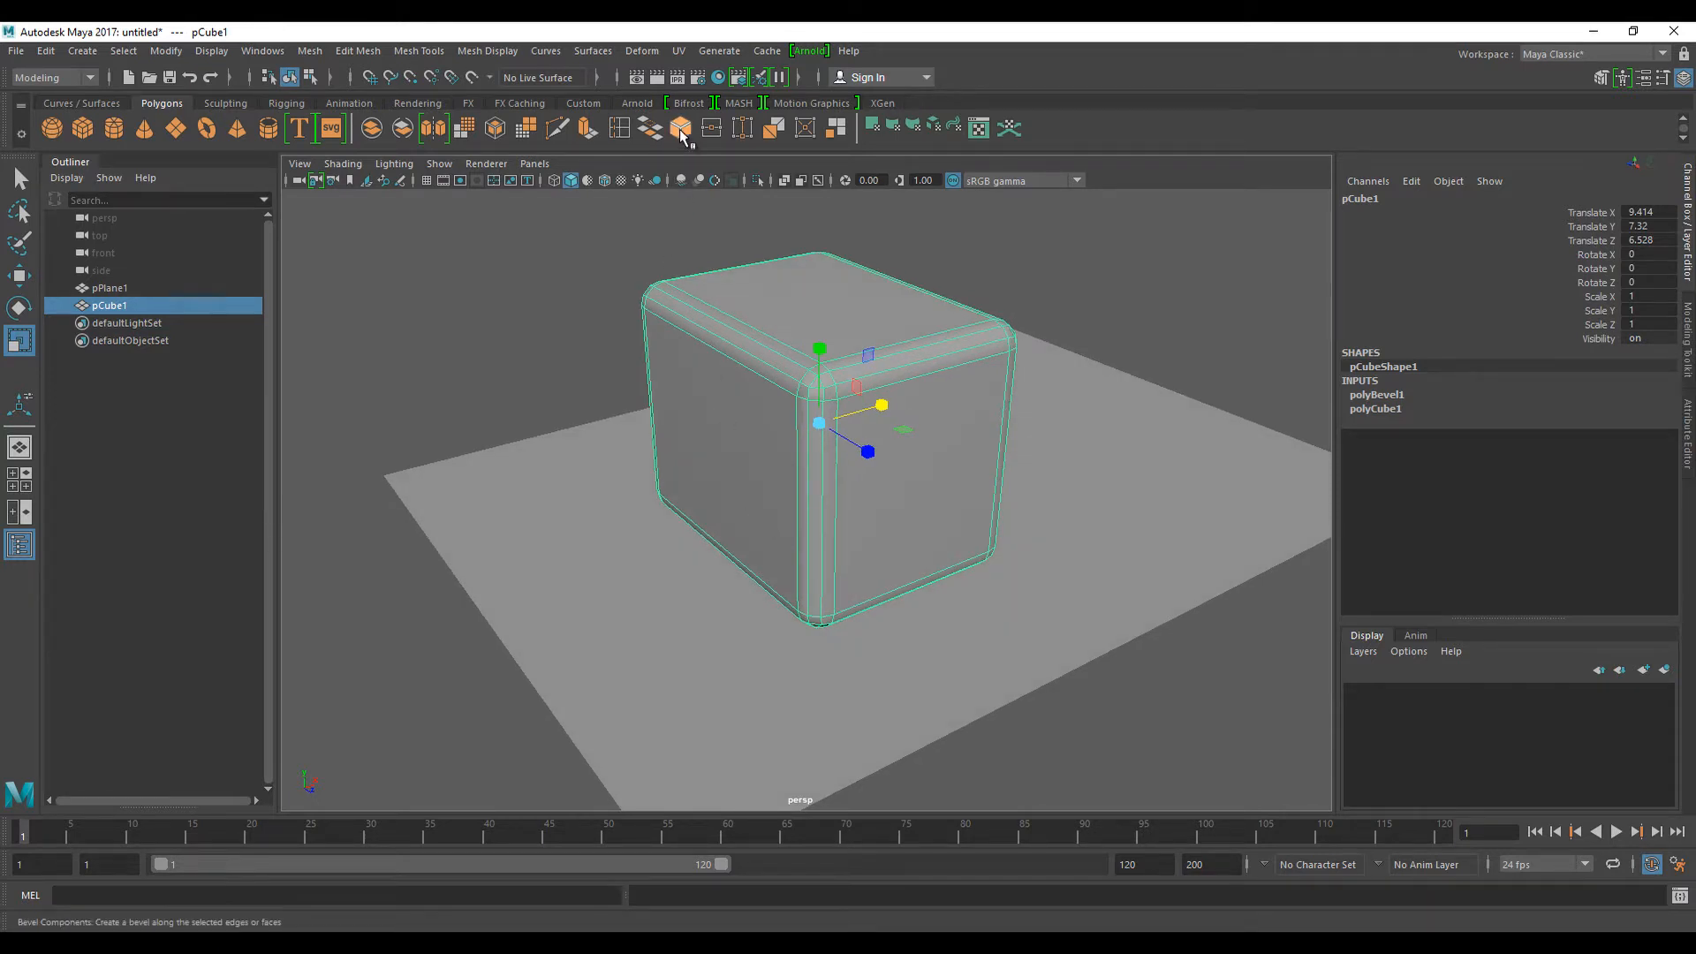
- Move the beveled cube back along Z off the plane, to a Translate Z of about -23.8
key("3")
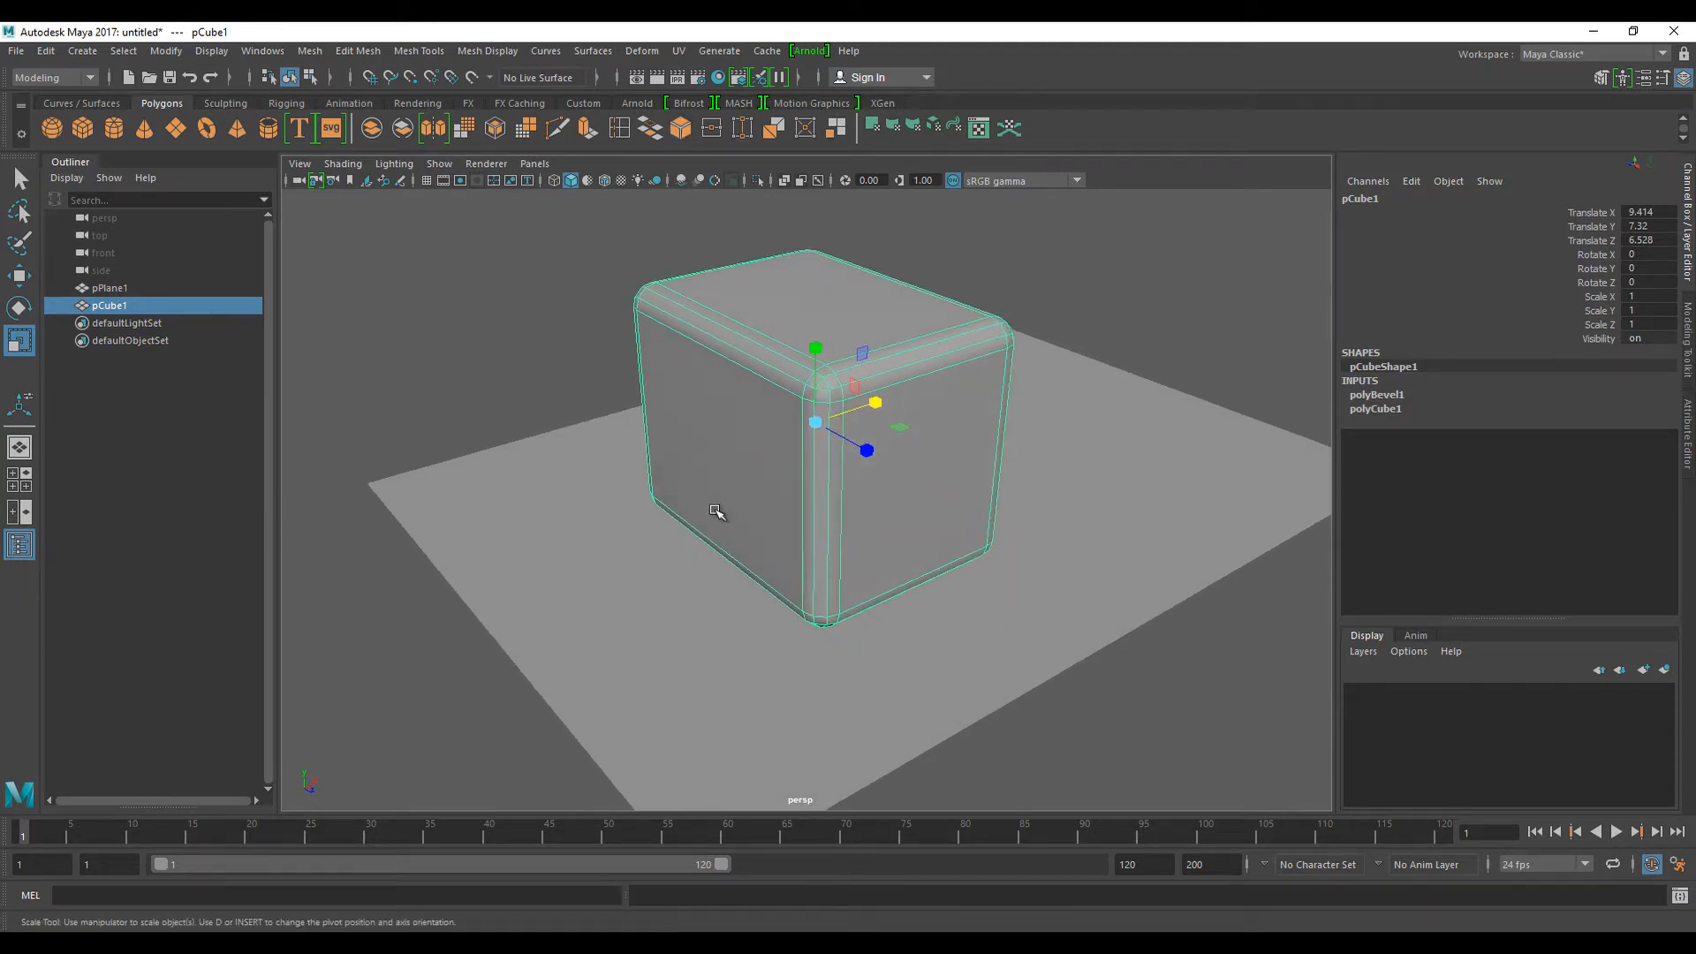
left_click(682, 612)
left_click(764, 424)
key("w")
left_click_drag(852, 450, 600, 309)
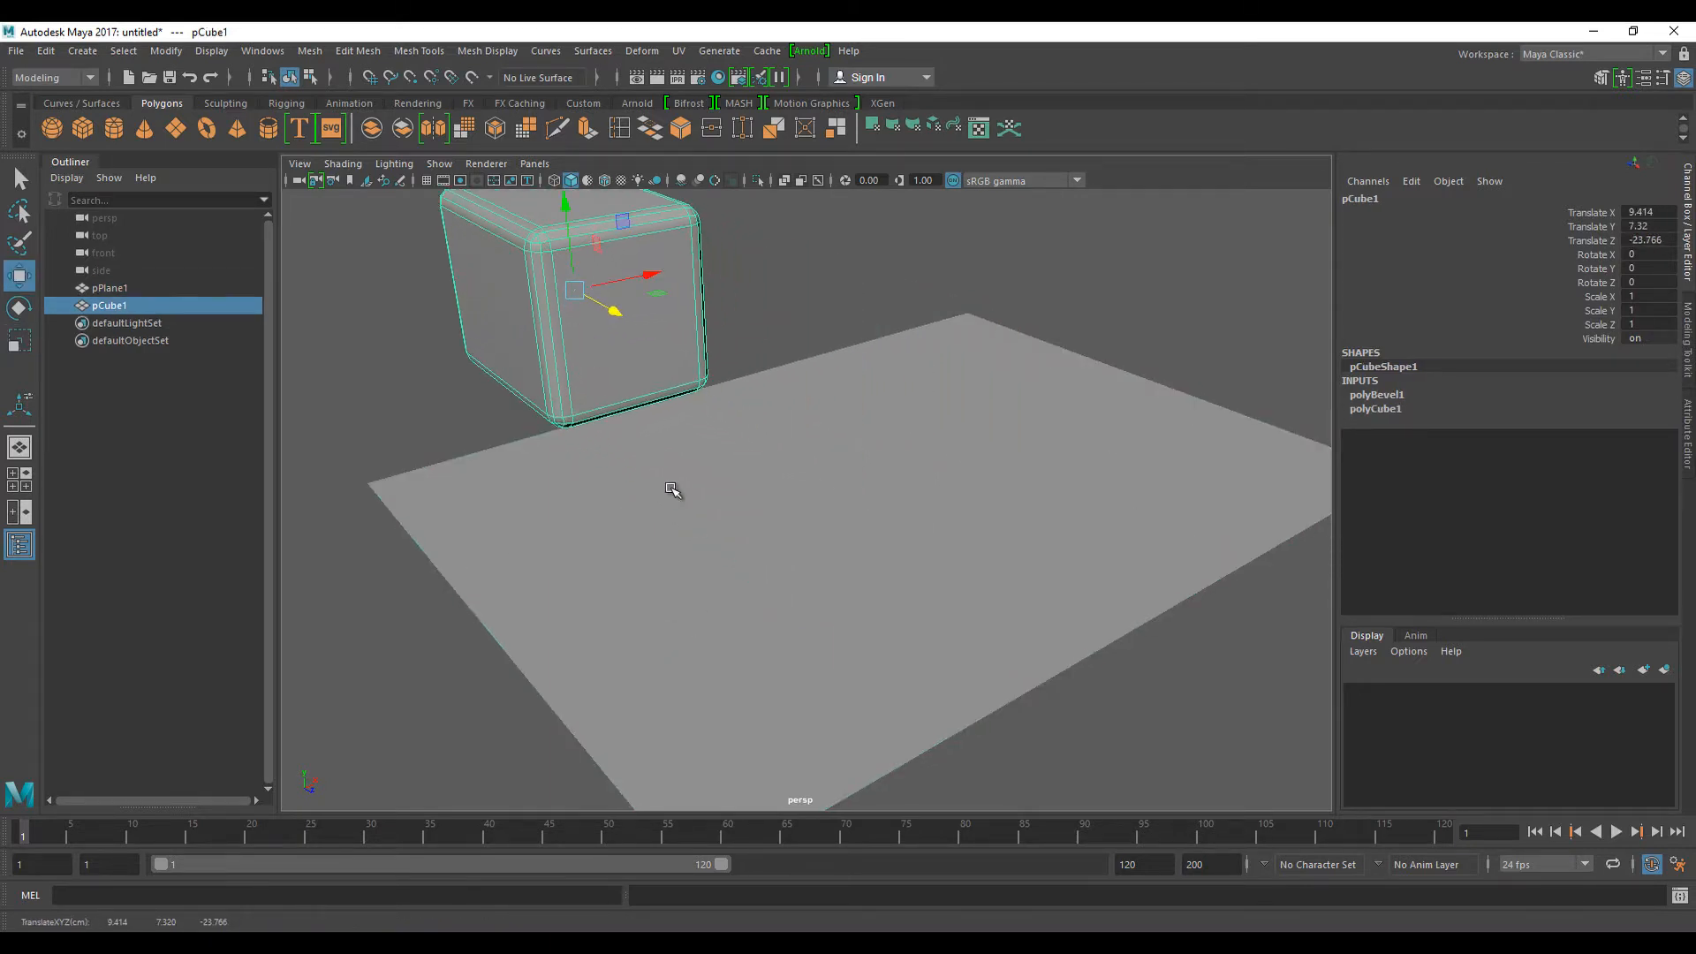
- Select the plane, switch it to edge selection and pick one edge of its central face
left_click(680, 495)
middle_click_drag(765, 612, 782, 602, "alt")
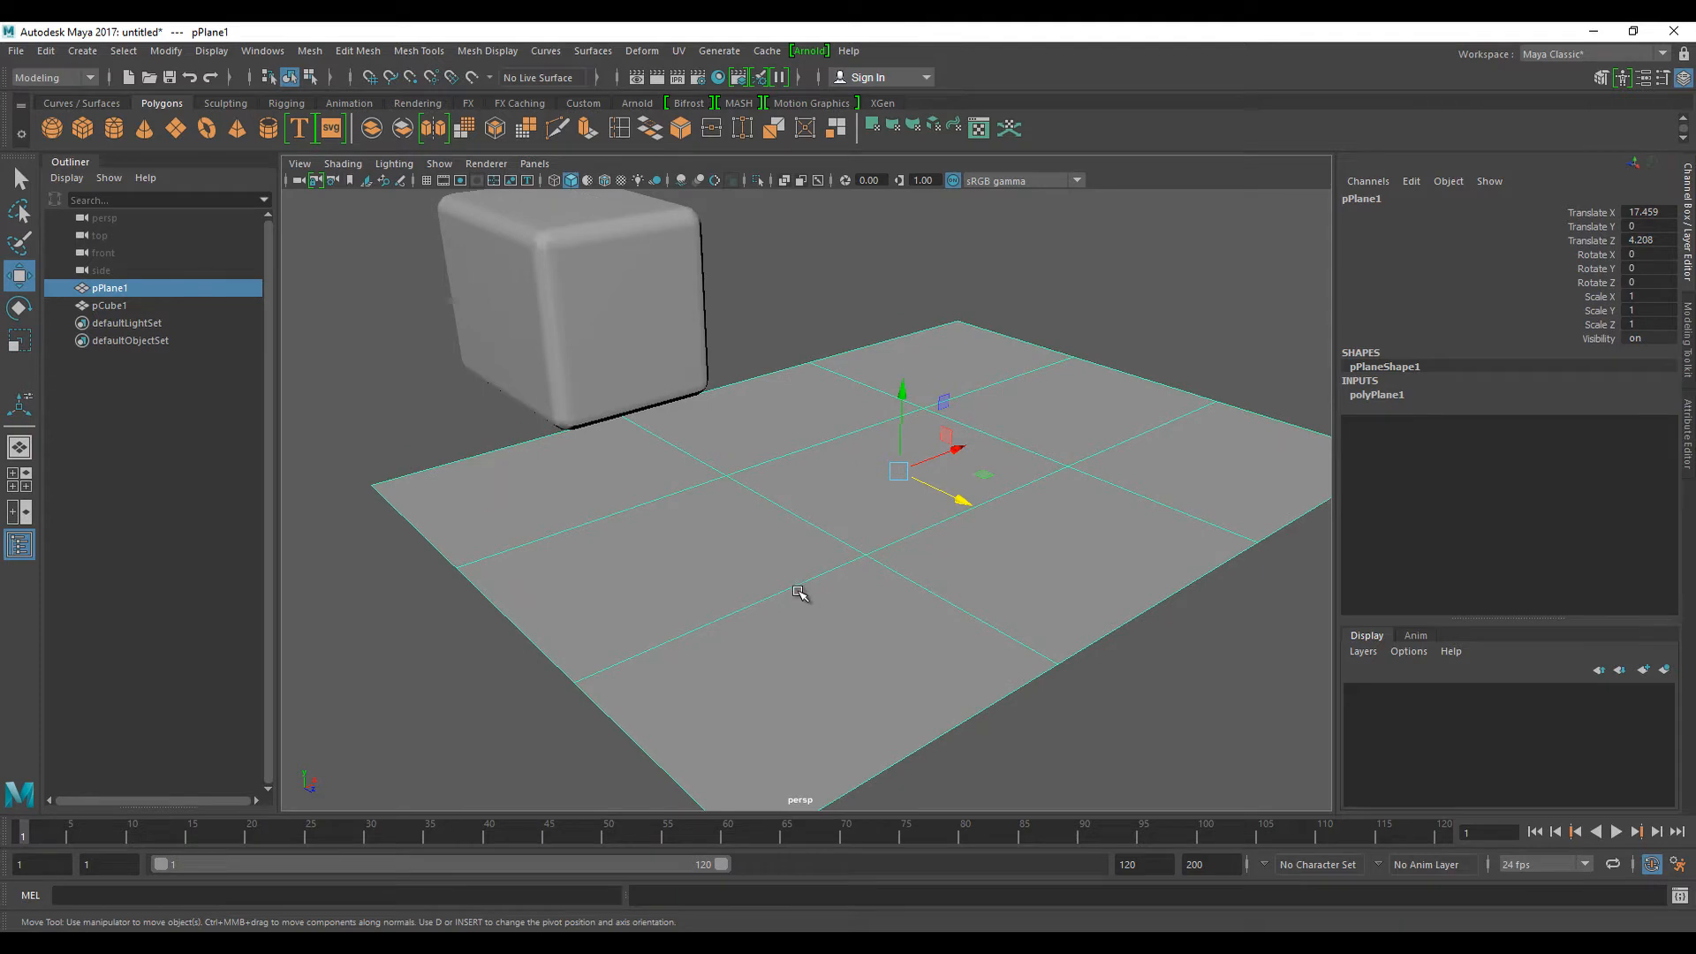
right_click_drag(797, 507, 792, 398)
left_click(768, 504)
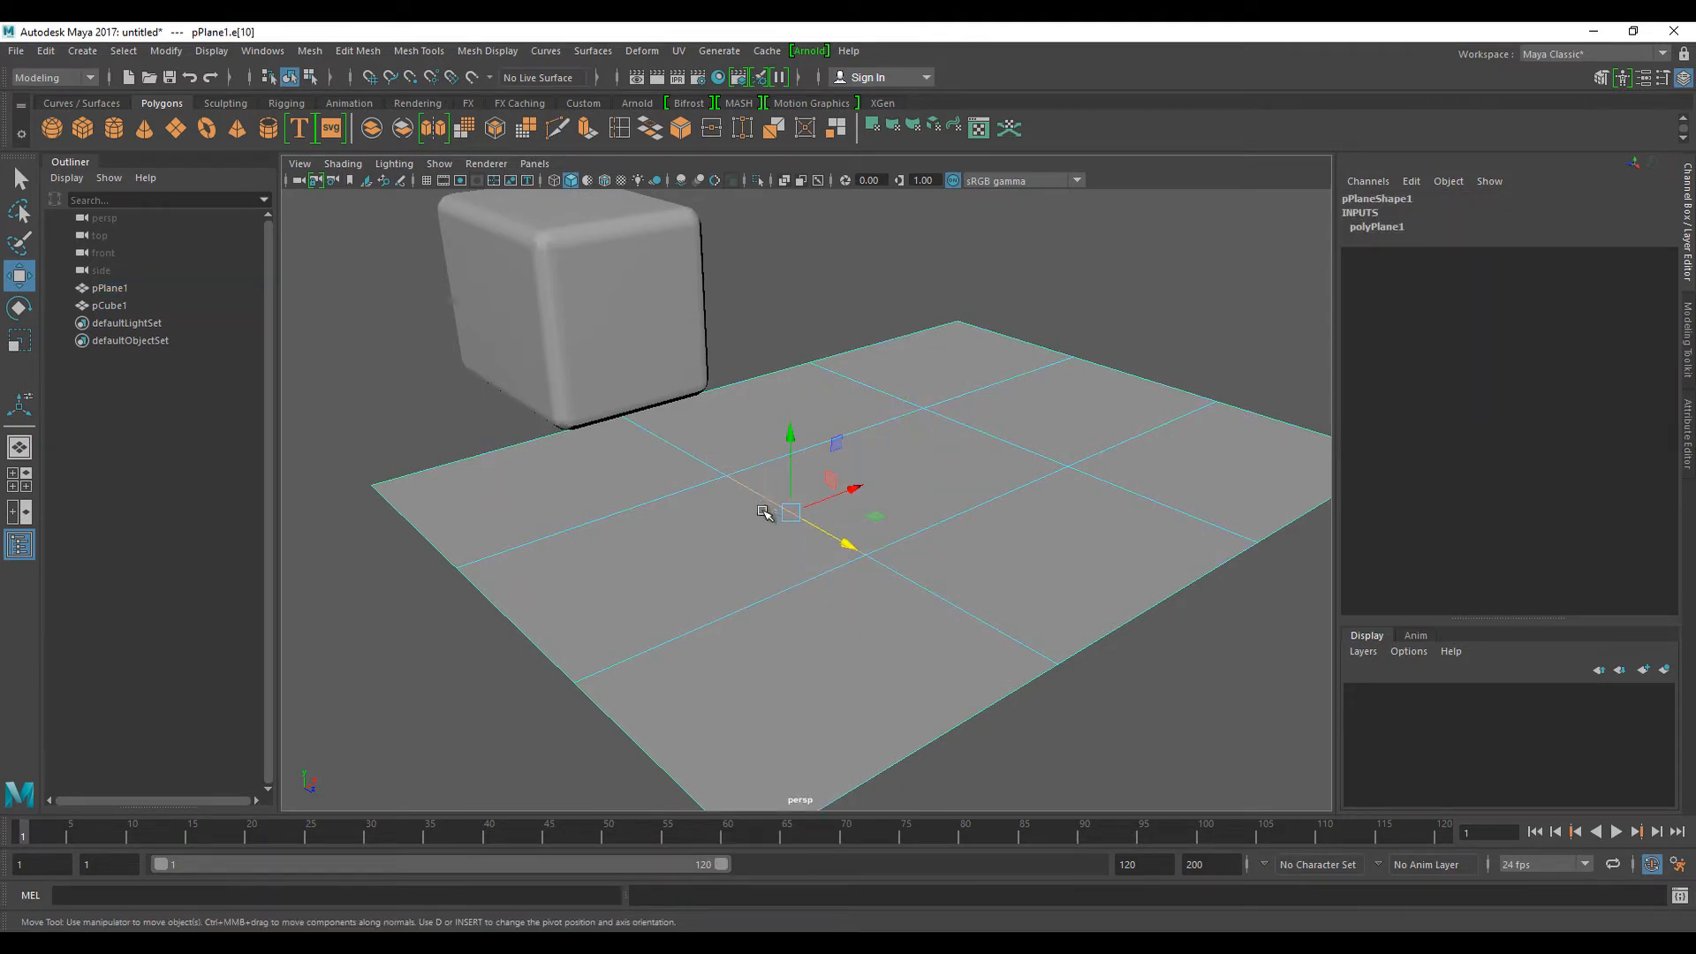
left_click_drag(744, 543, 700, 557, "alt")
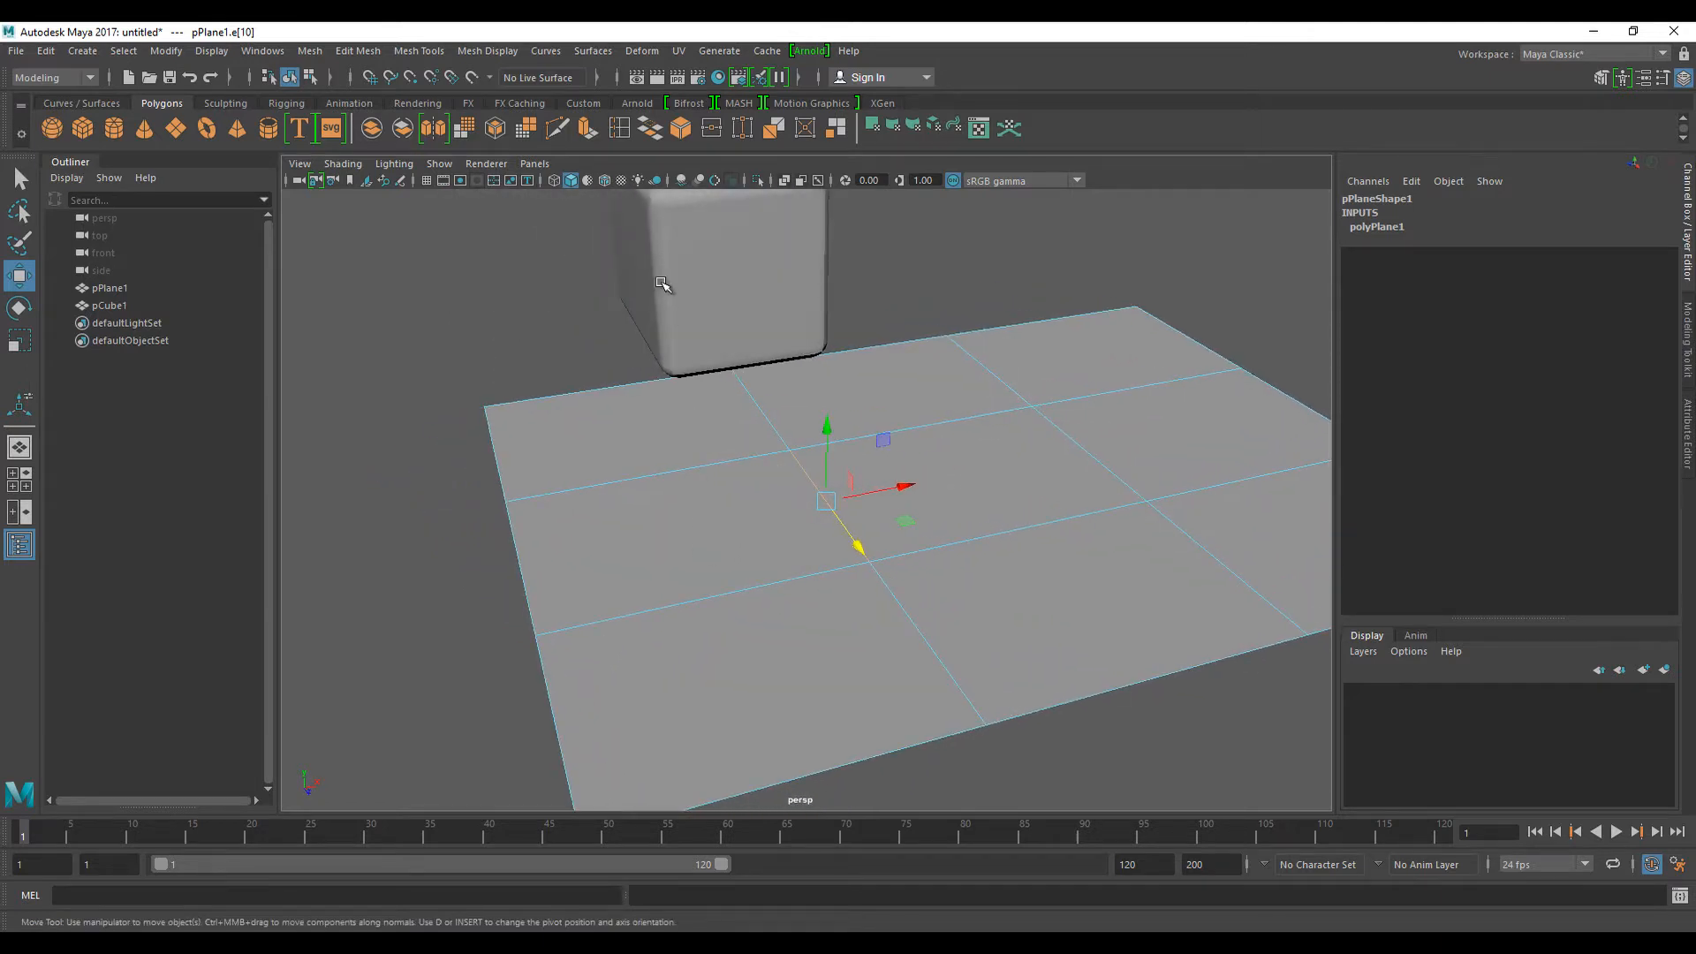
- Bevel the single interior edge of the plane with a fraction of 0.2 and 4 segments
left_click(680, 131)
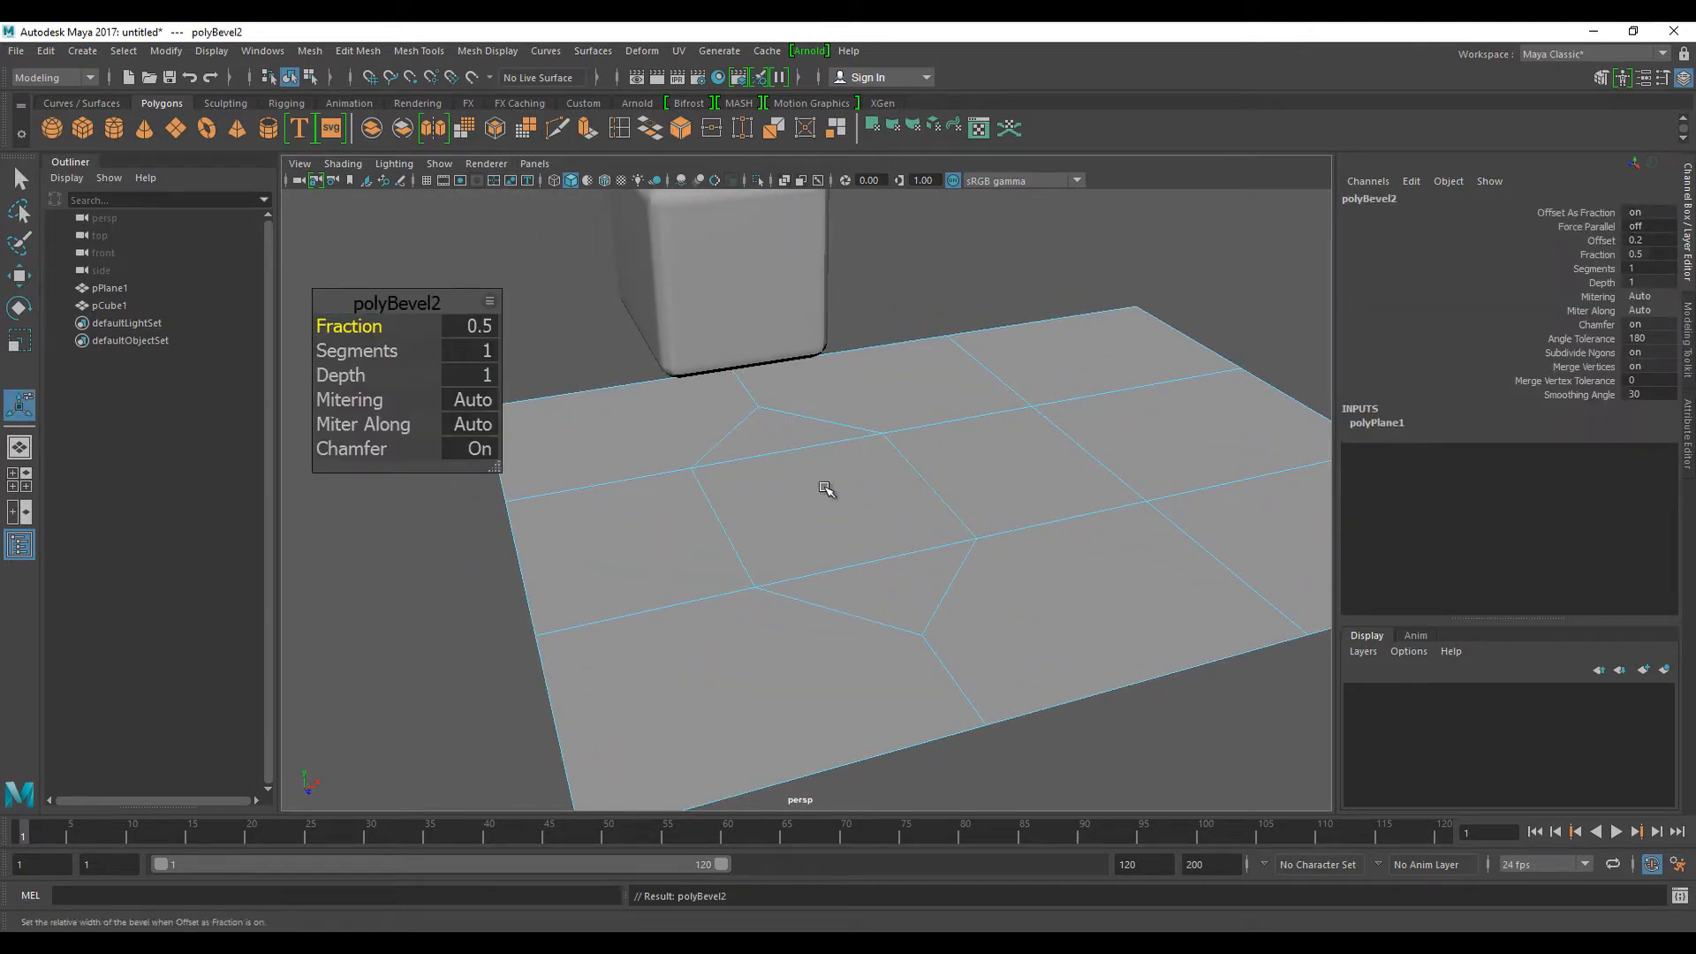
left_click_drag(370, 327, 378, 335)
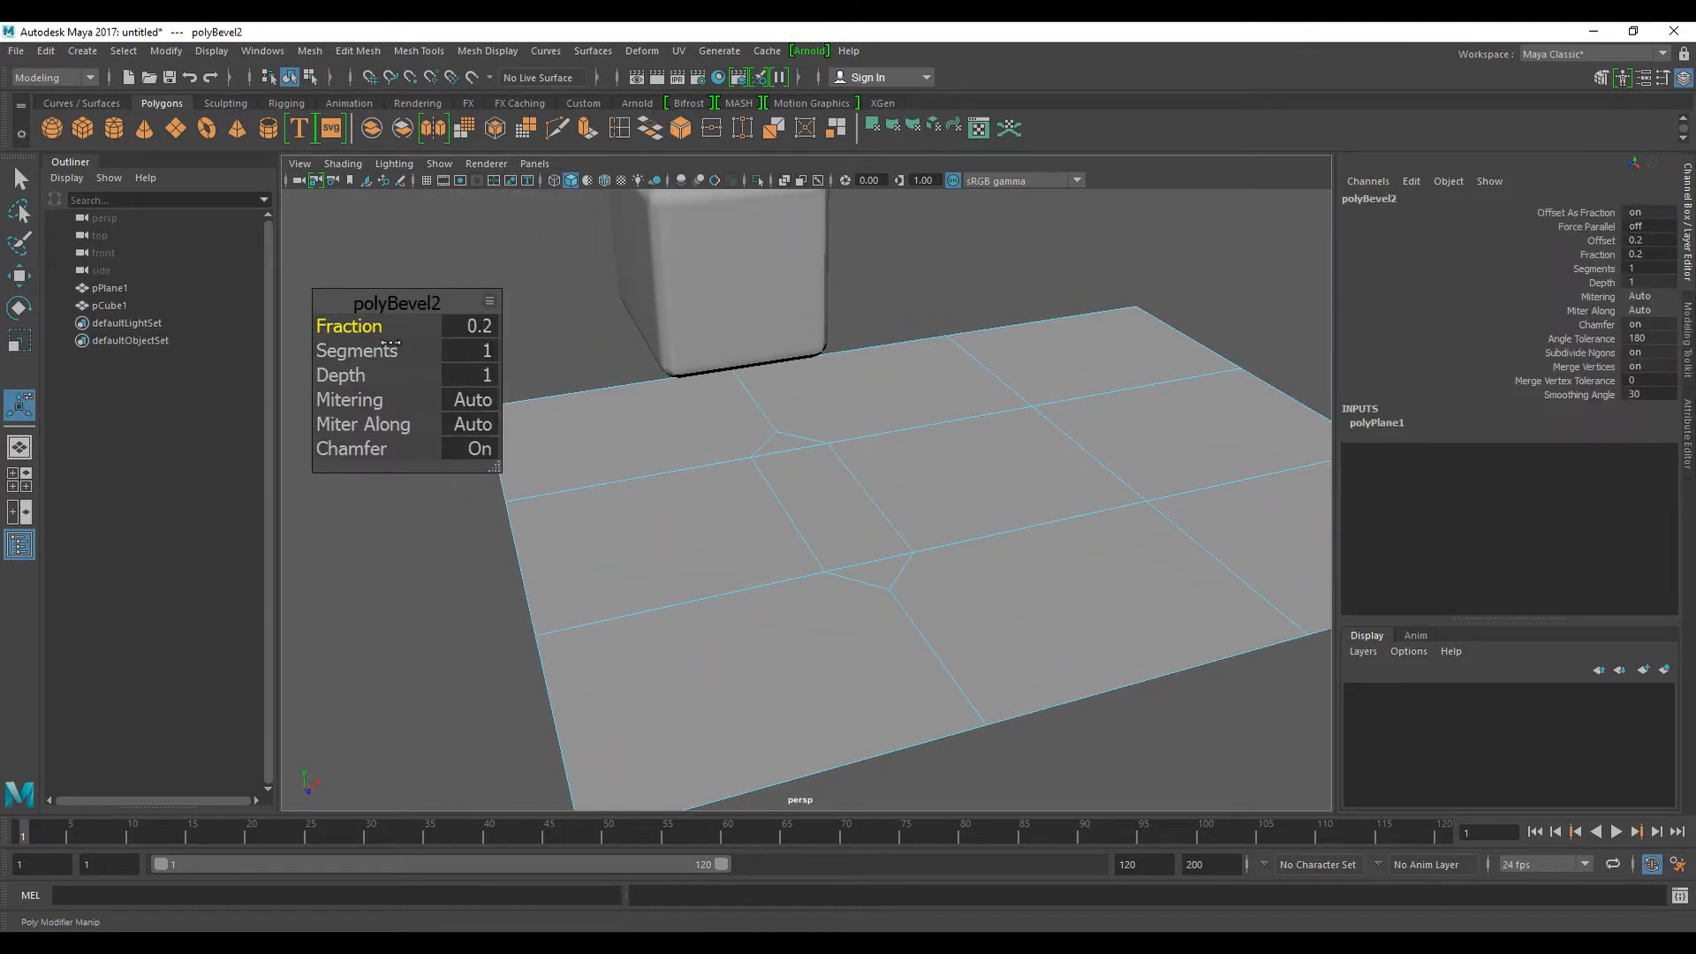
scroll(838, 525, "up", 3)
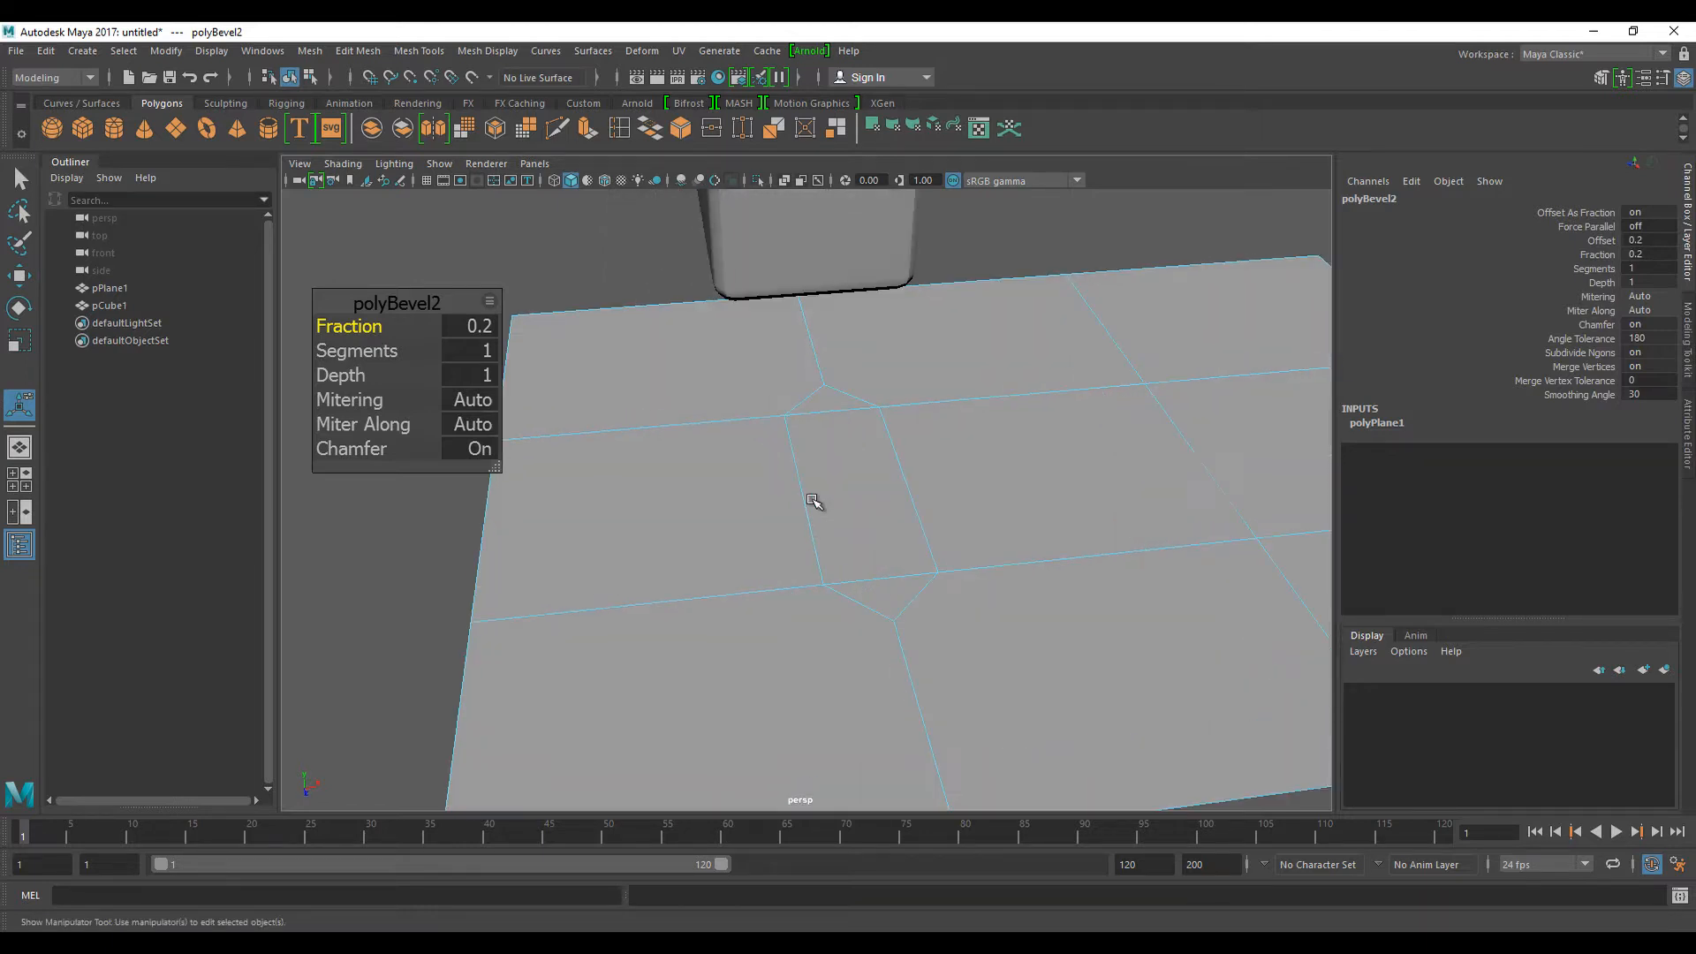
left_click_drag(349, 352, 357, 351)
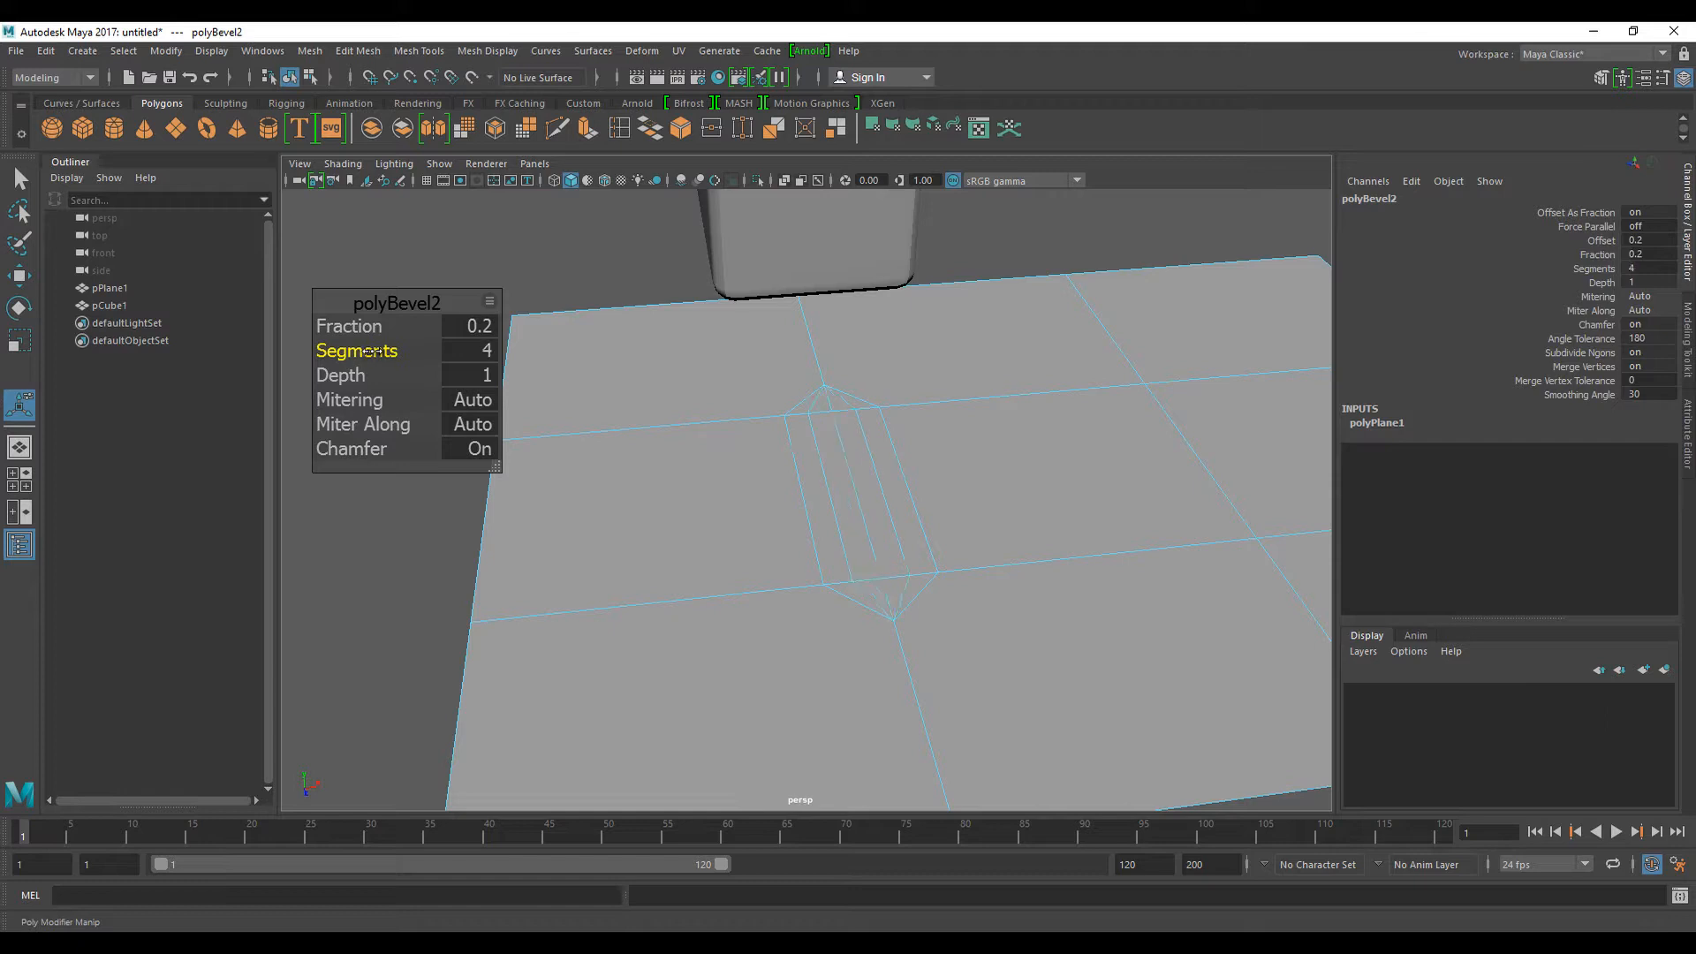
left_click_drag(782, 535, 833, 530, "alt")
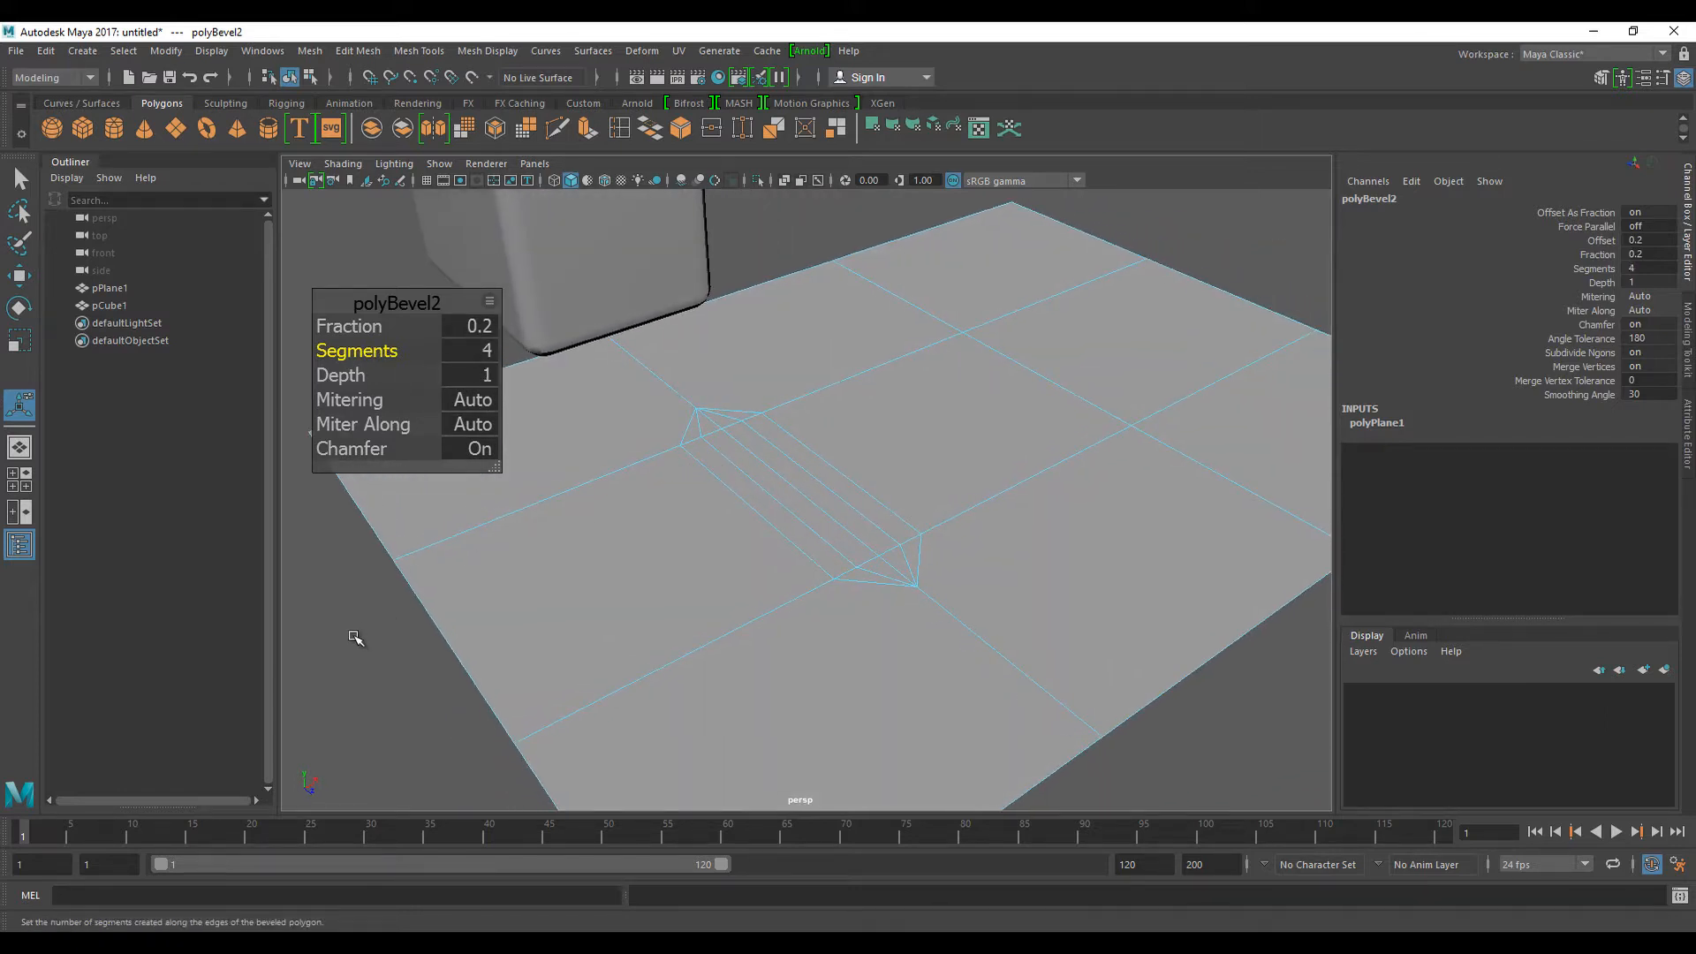
- Undo the bevel on the plane's single interior edge
left_click(356, 636)
key("ctrl+z")
key("ctrl+z")
key("ctrl+z")
key("ctrl+z")
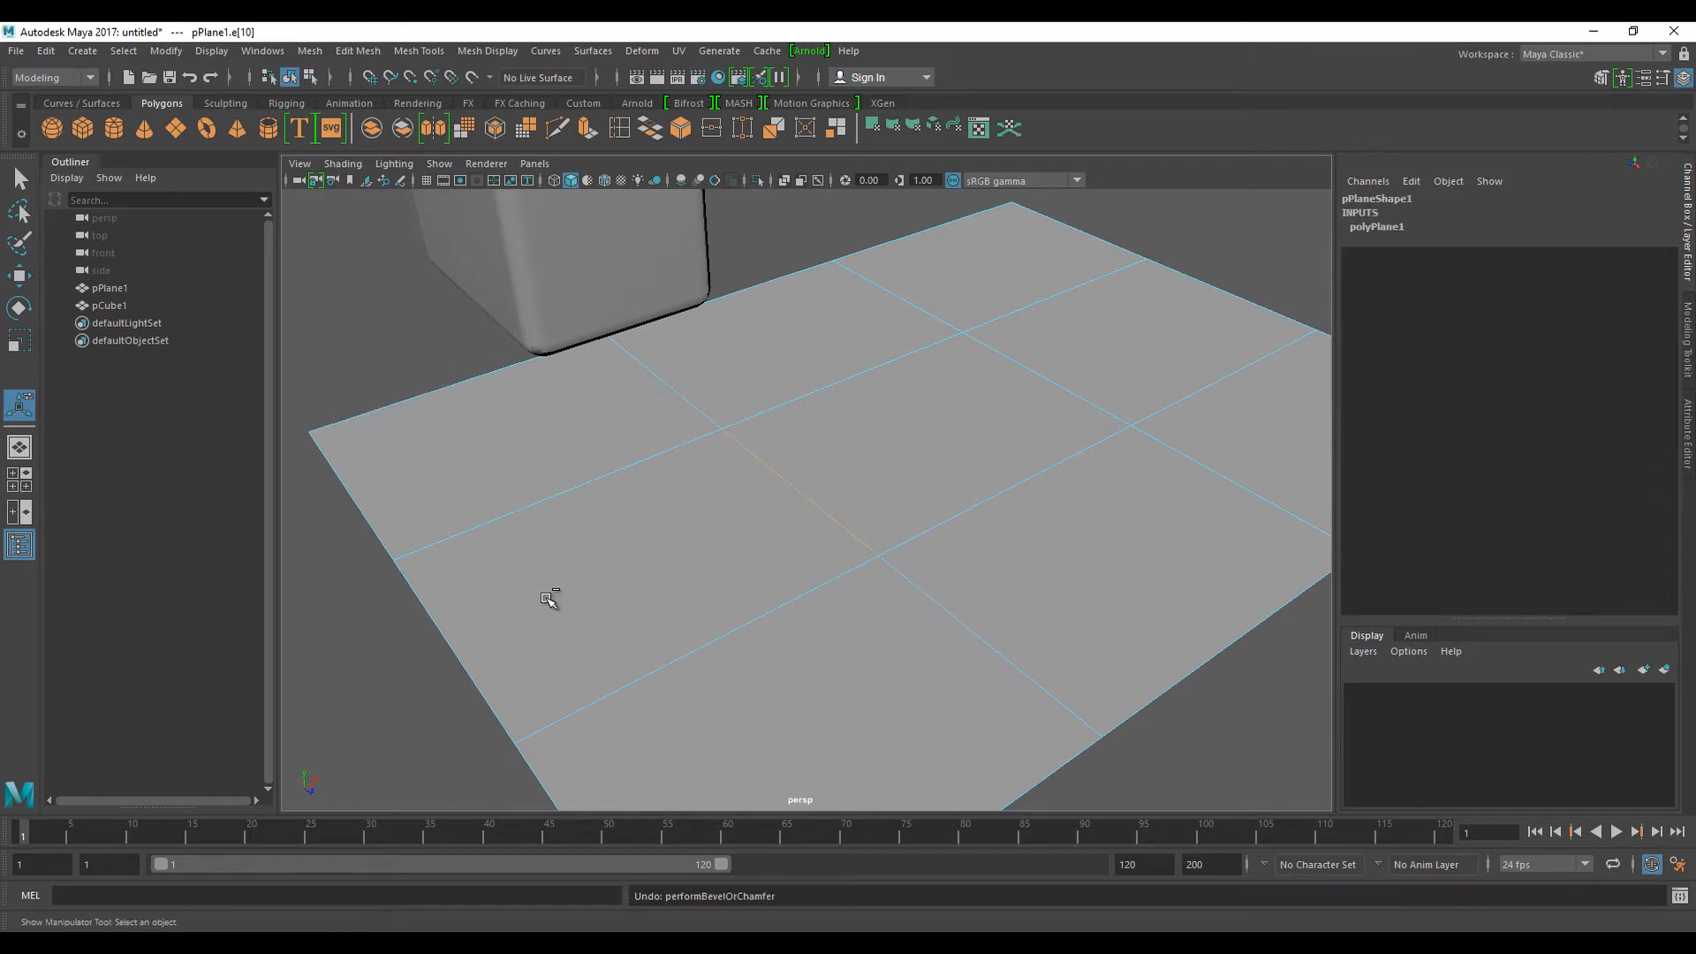
- Select a complete interior edge loop across the plane and bevel it with a fraction of 0.2 and 4 segments
left_click_drag(710, 715, 797, 642, "alt")
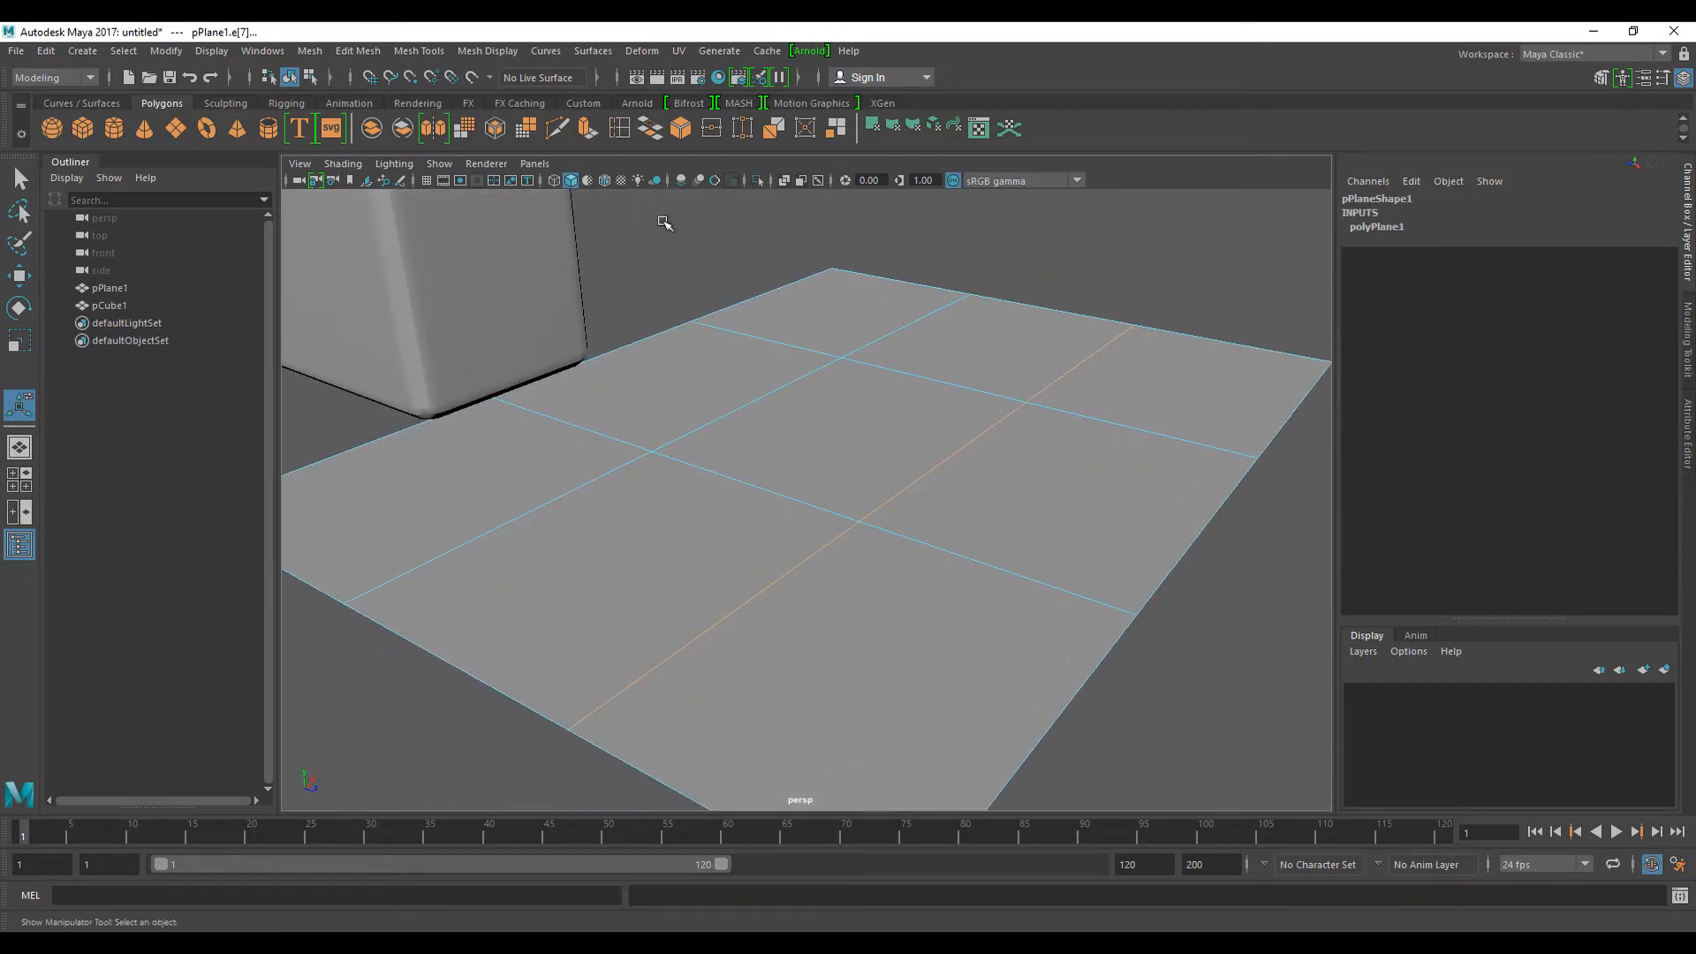
left_click(681, 130)
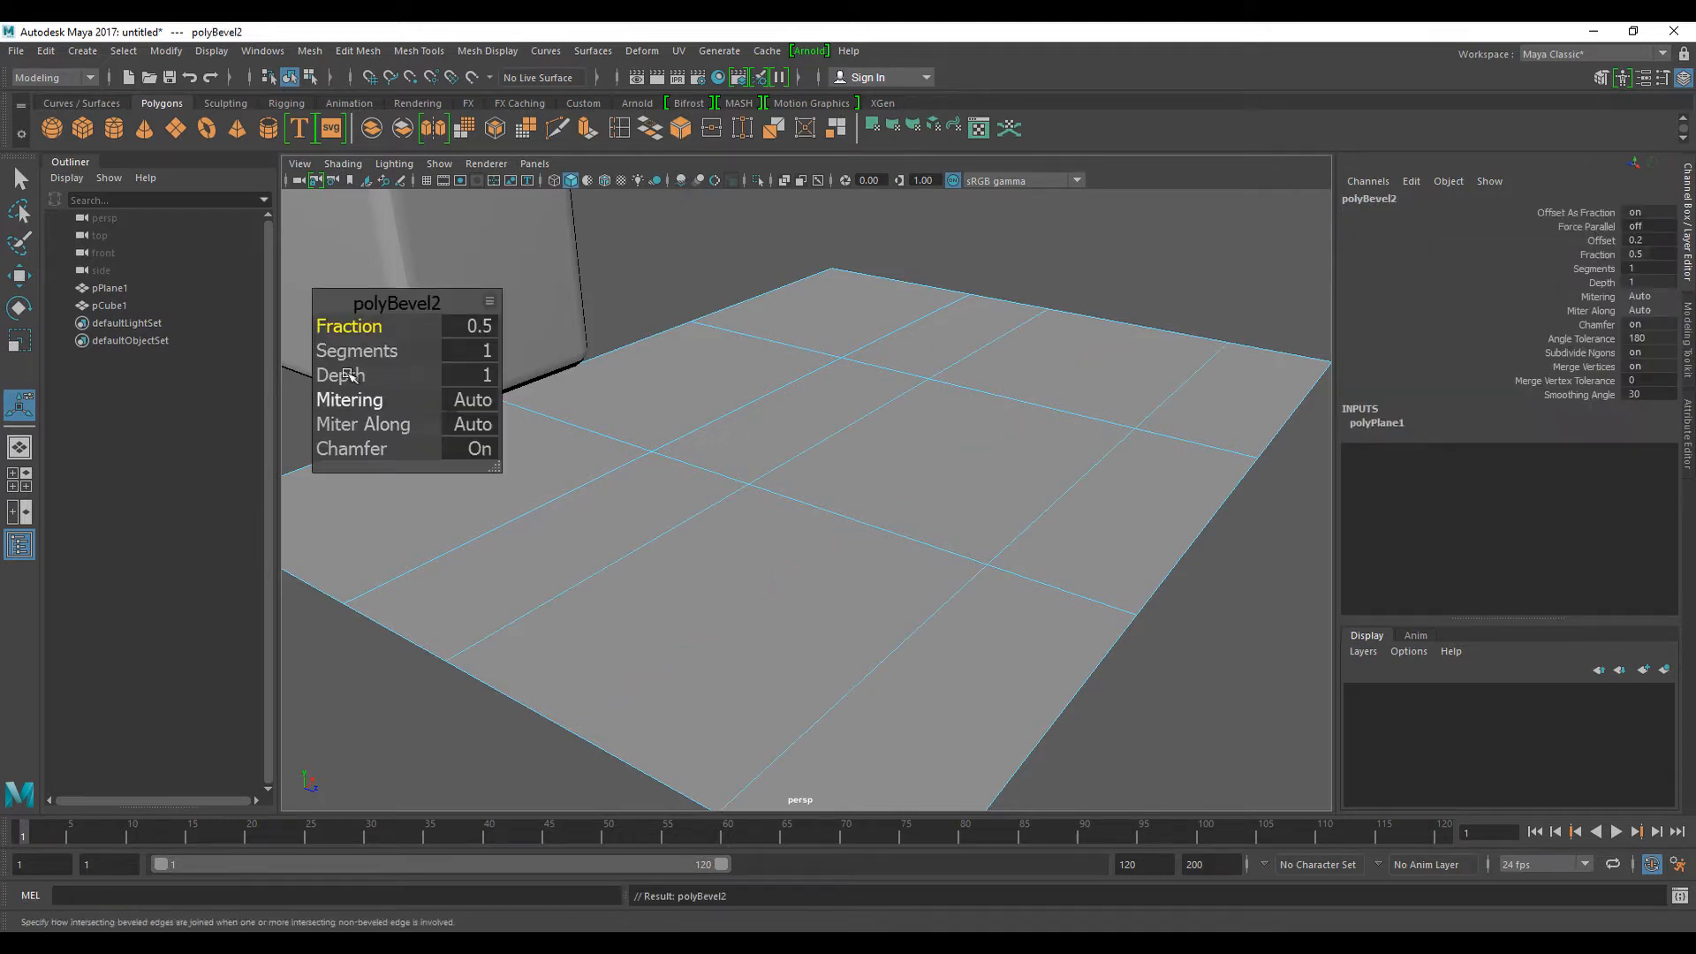
mouse_move(361, 327)
left_mouse_down()
mouse_move(337, 327)
mouse_move(376, 355)
left_mouse_up()
left_click_drag(586, 529, 558, 528, "alt")
right_click_drag(561, 532, 658, 530, "alt")
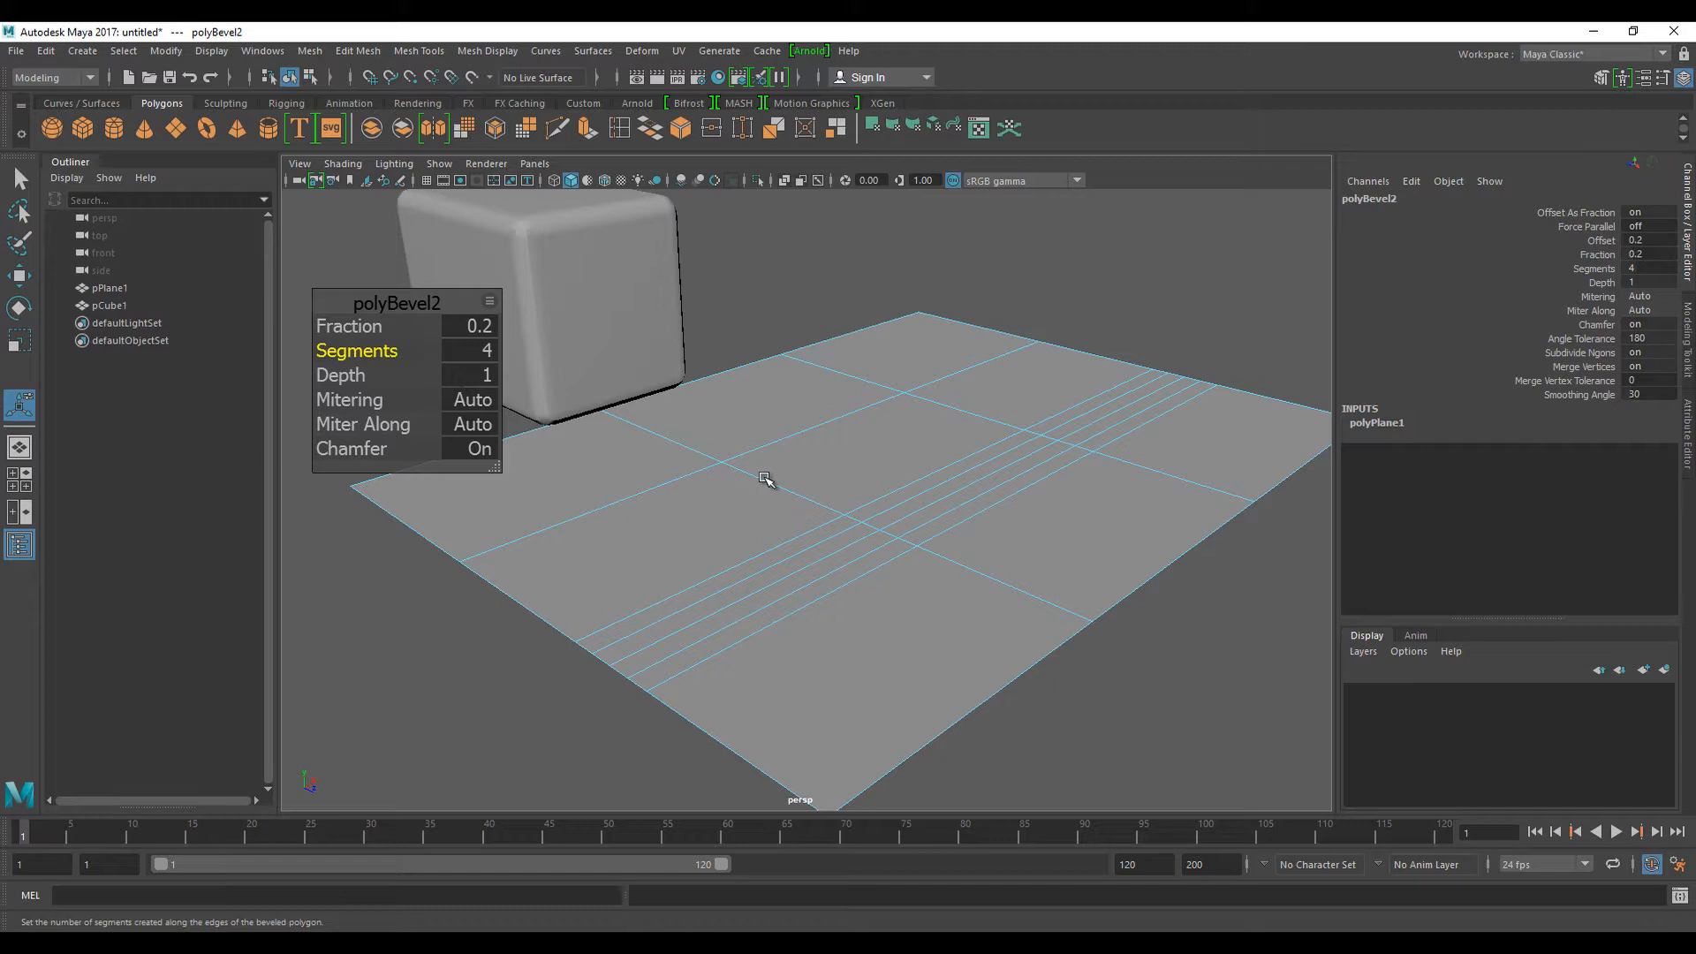
- Return the plane to object mode, then move the cube slightly farther back to a Translate Z of about -25.2
left_click(469, 670)
right_click_drag(634, 558, 691, 446)
left_click(584, 340)
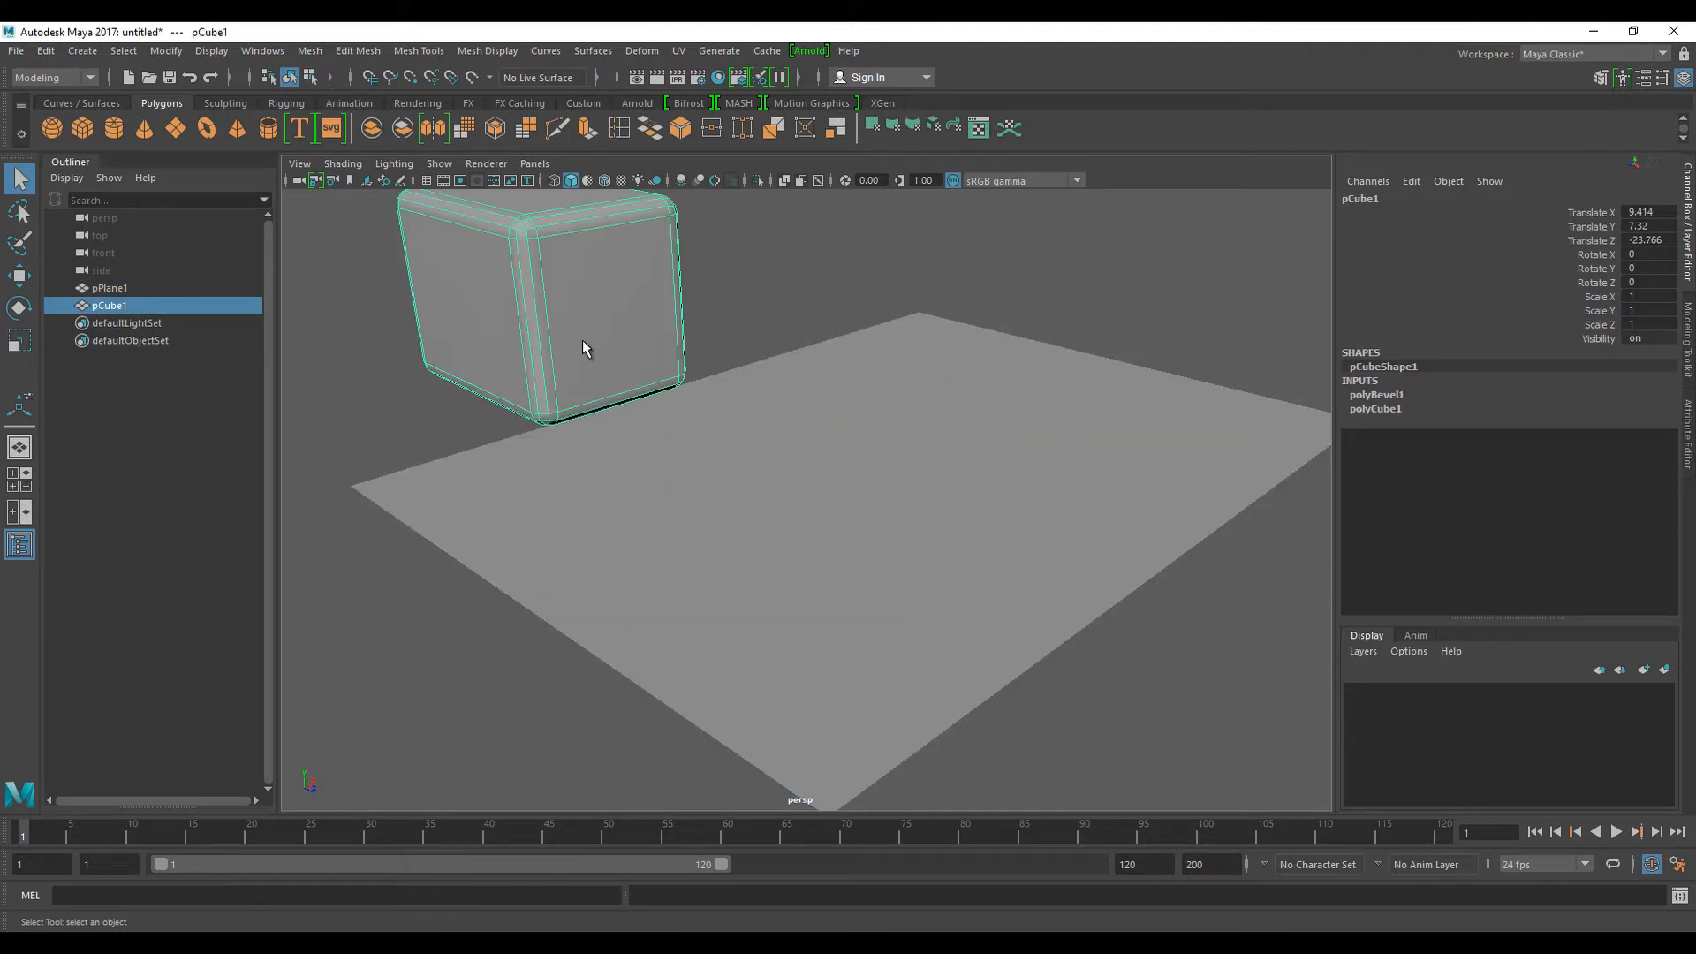
key("w")
left_click_drag(640, 432, 679, 500, "alt")
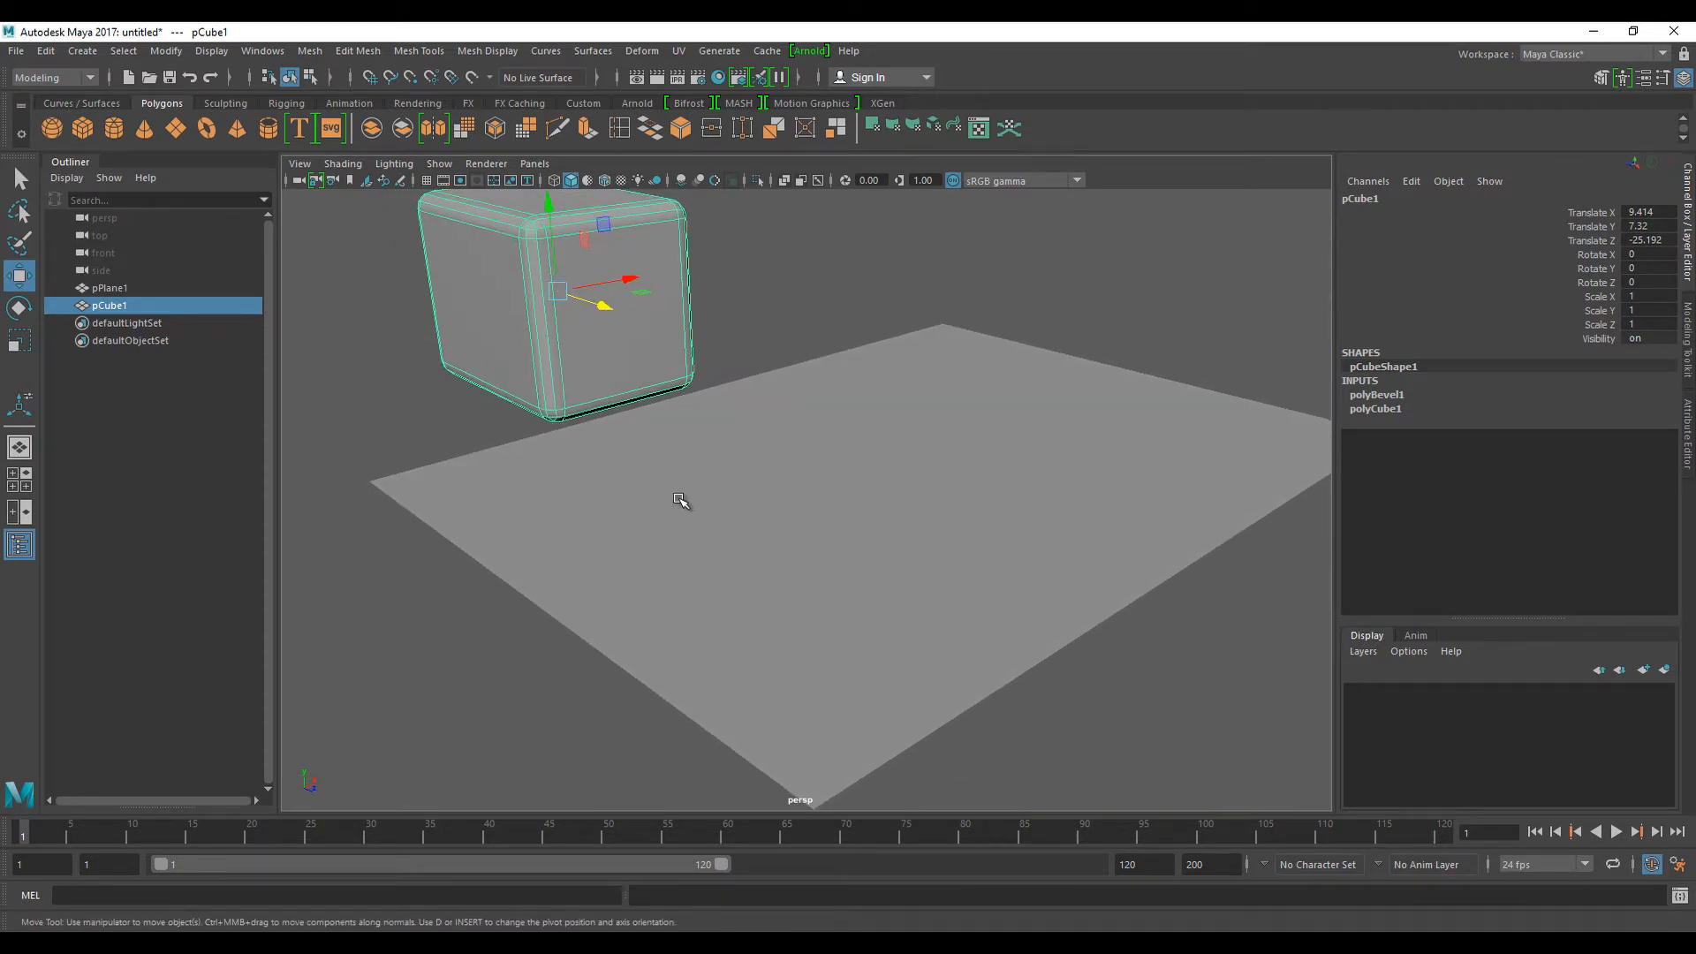
left_click_drag(678, 499, 695, 500, "alt")
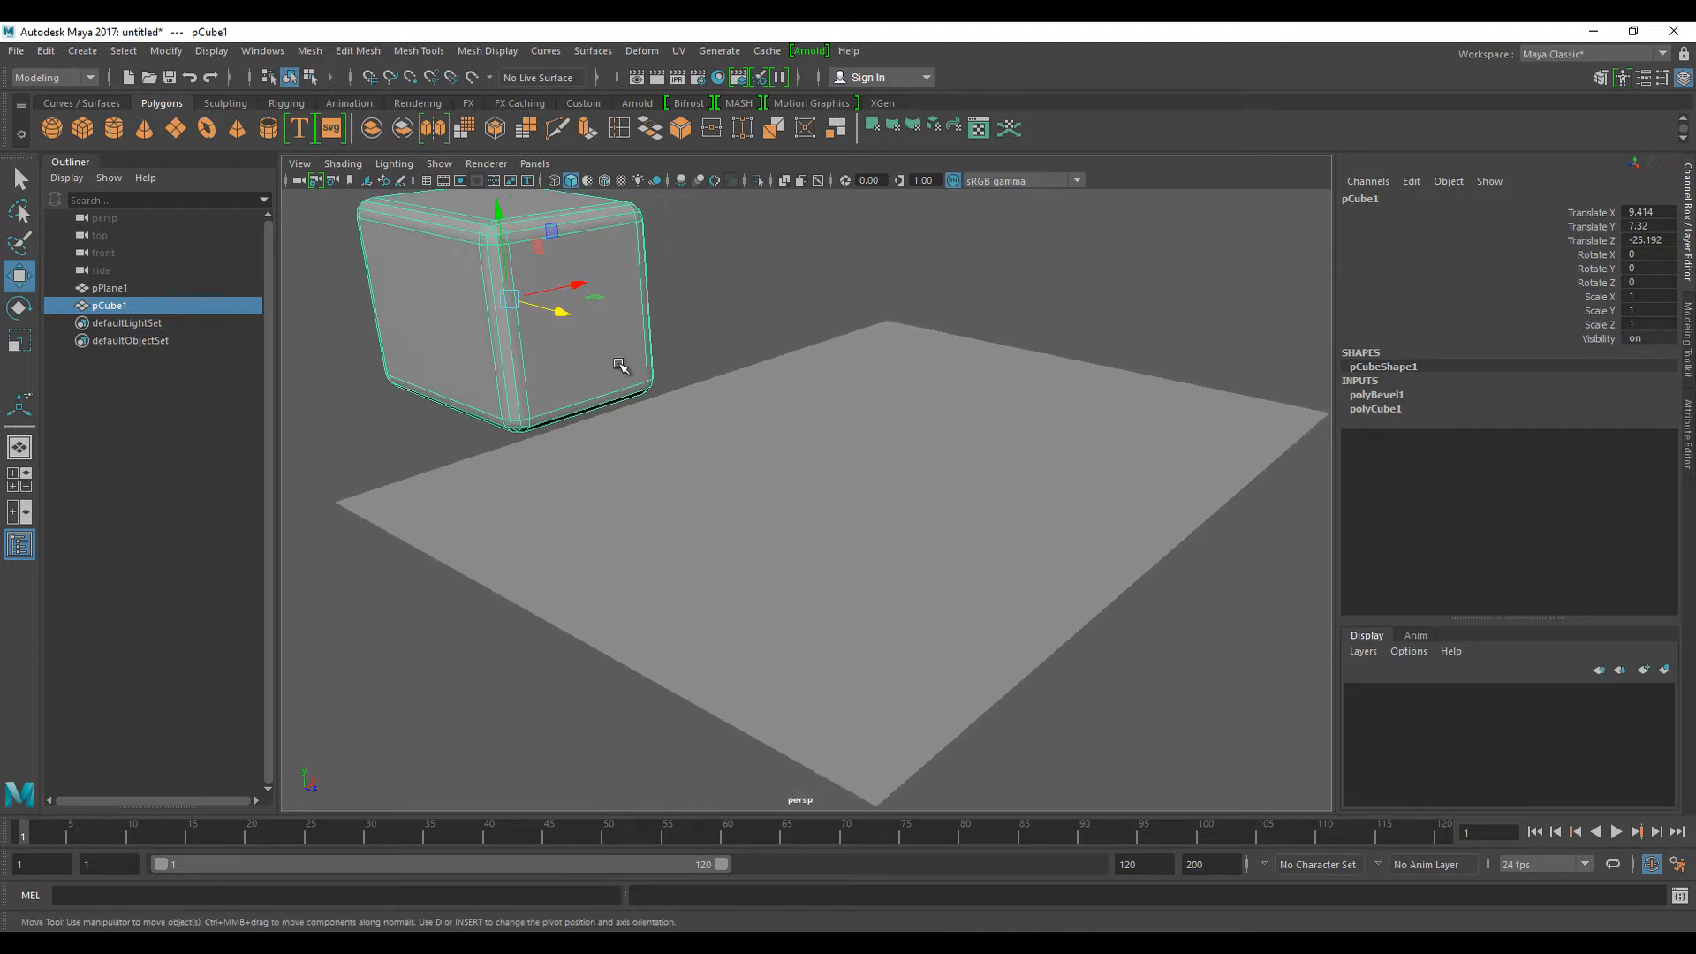
- Delete the beveled cube and the plane from the scene
key("Delete")
left_click(751, 492)
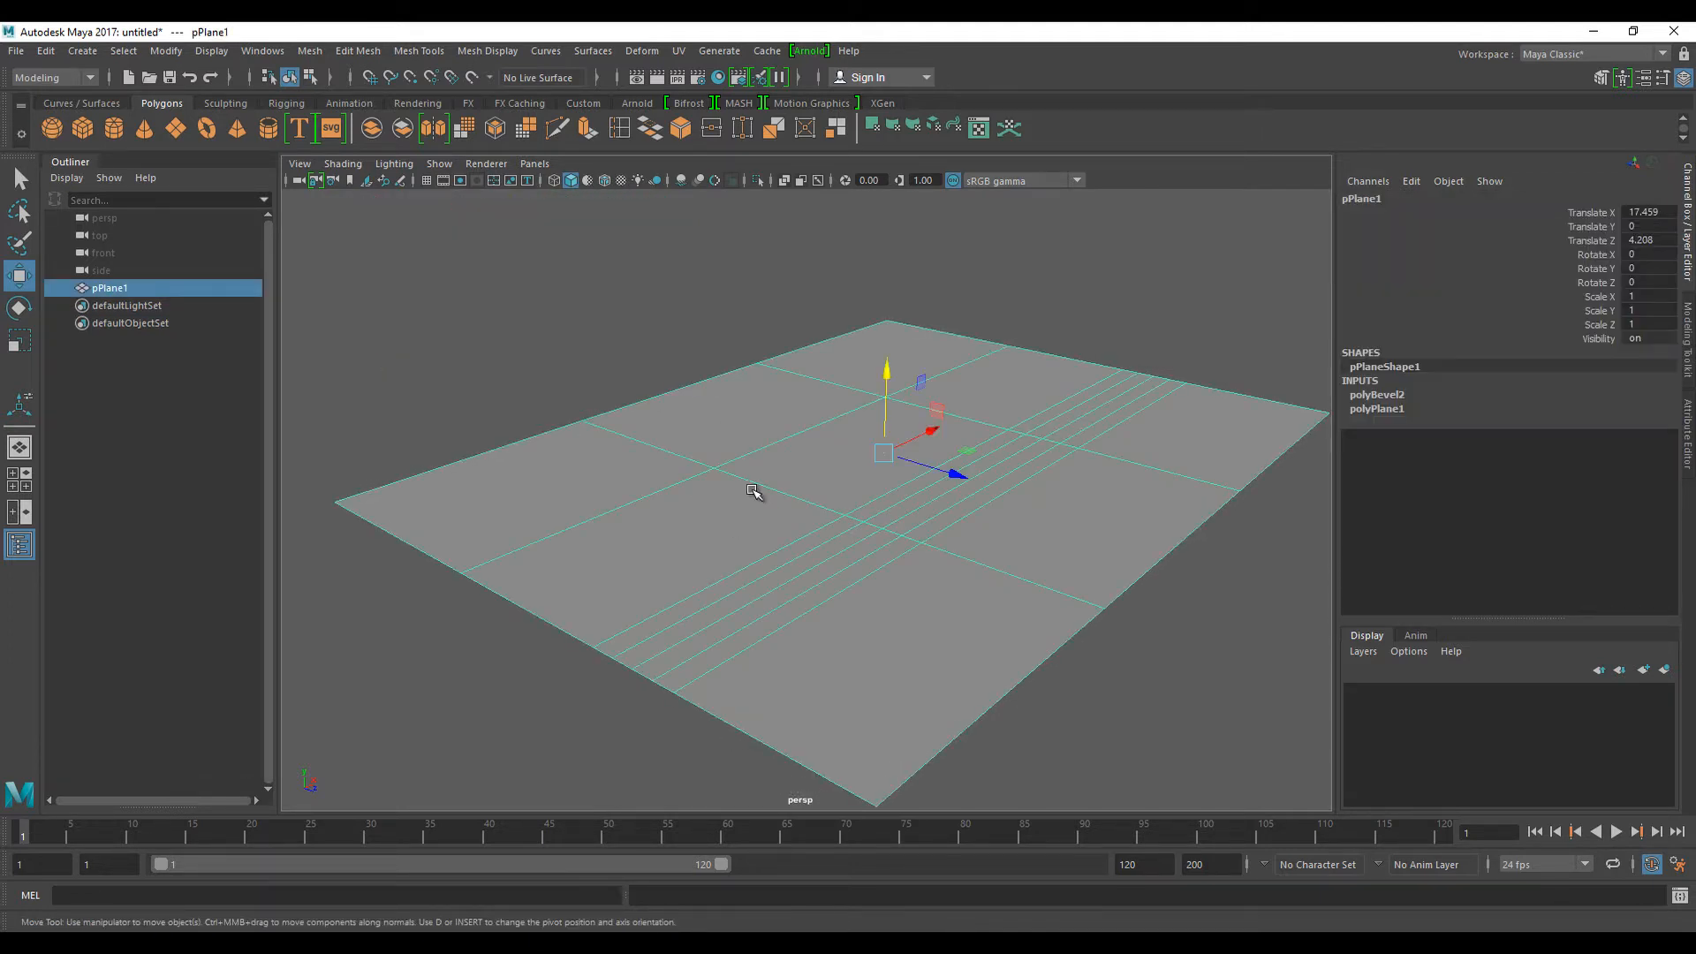
key("Delete")
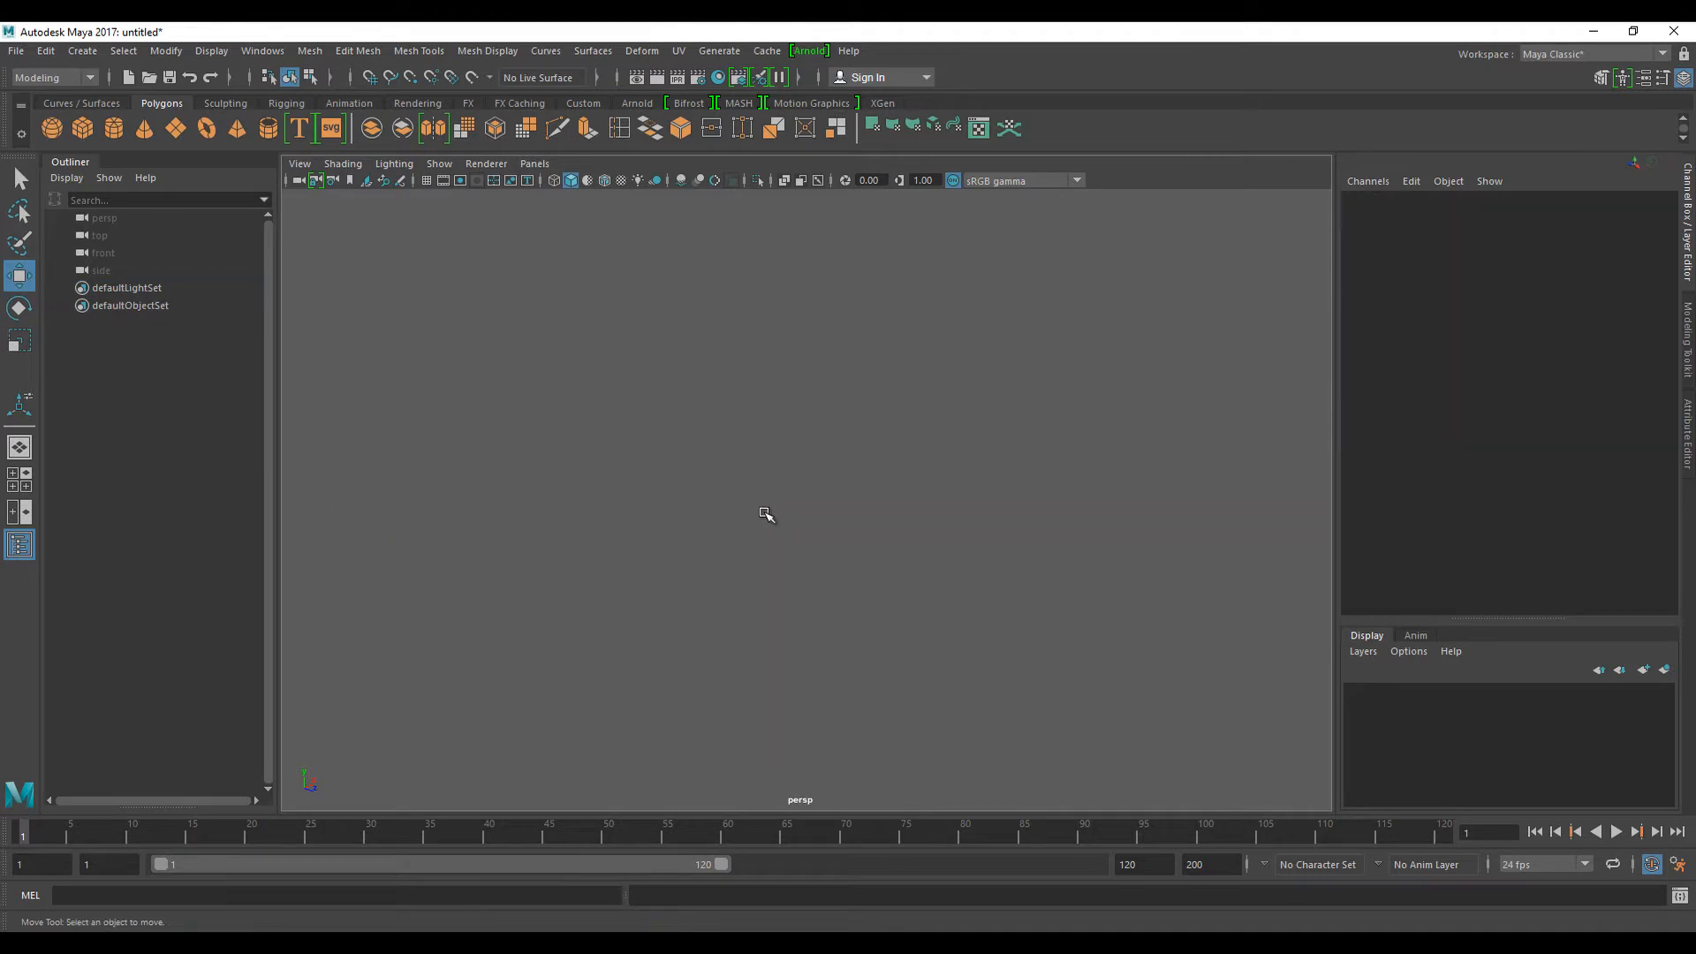
- Show the grid and create an upright polygon box about 18.3 wide, 11.8 high and 1.5 deep
left_click(425, 180)
left_click_drag(515, 389, 824, 512, "alt")
left_click(82, 128)
left_click_drag(576, 540, 797, 182)
left_click_drag(756, 351, 795, 345, "alt")
middle_click_drag(732, 385, 773, 472, "alt")
scroll(775, 483, "up", 1)
left_click_drag(774, 483, 724, 501, "alt")
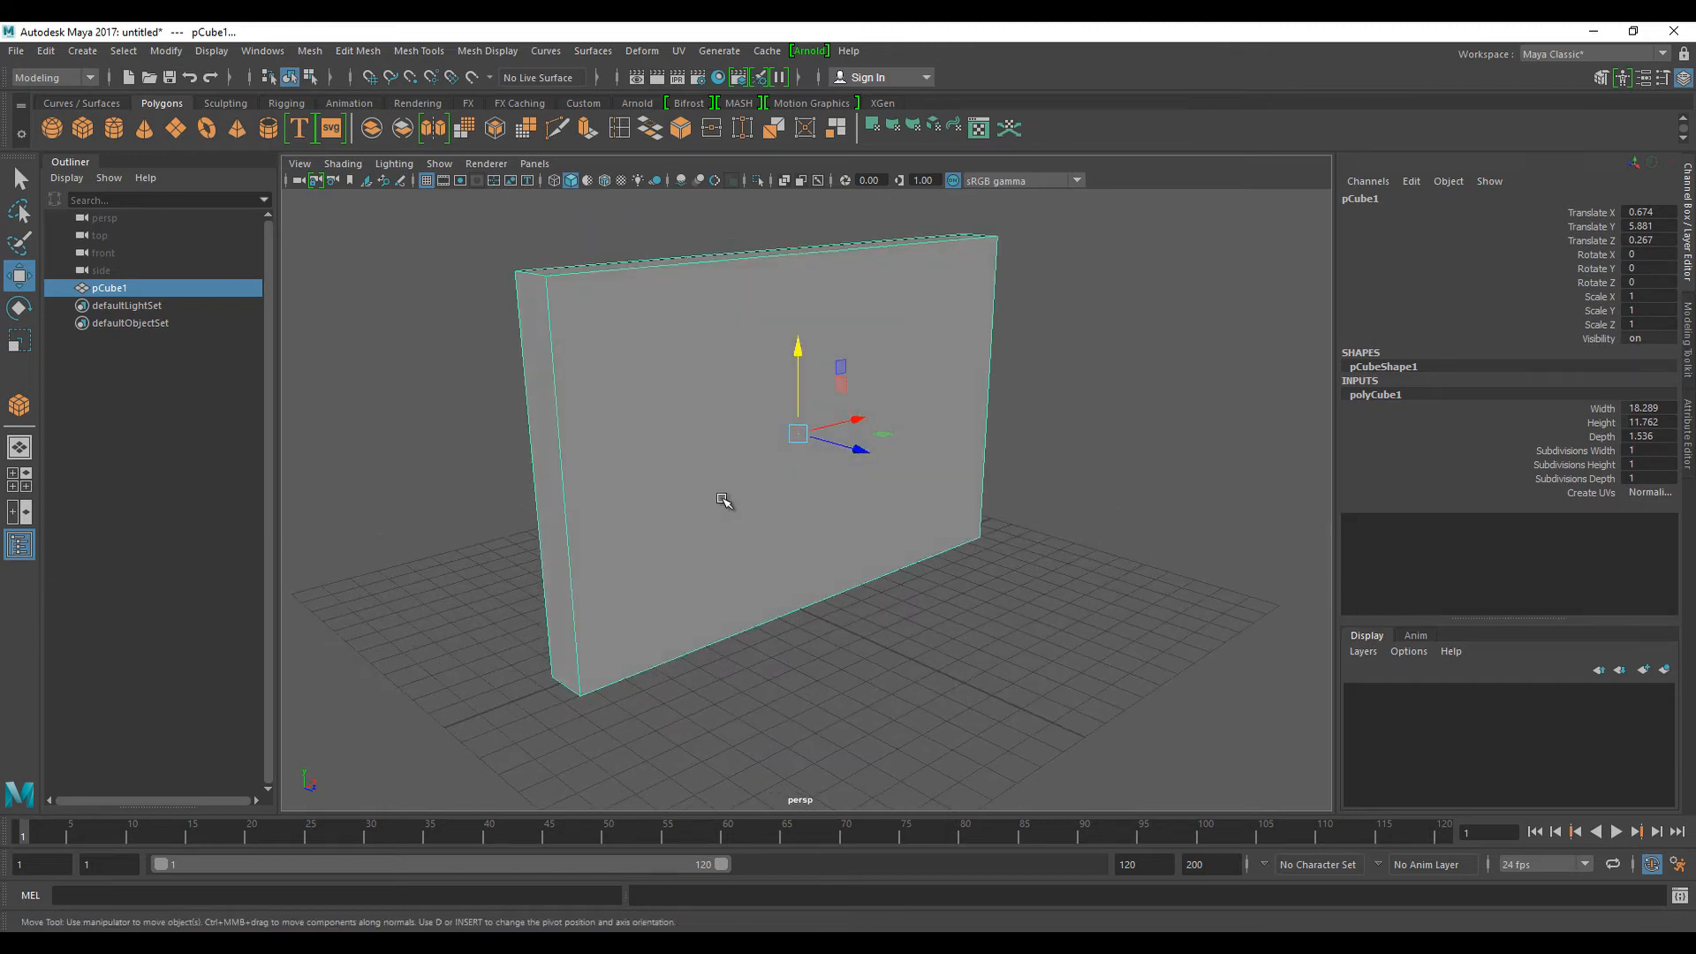
scroll(725, 501, "up", 1)
scroll(724, 501, "down", 1)
- Select the box's large front face, extrude it and scale the extrusion uniformly to about 0.9 to form a border
right_click(725, 393)
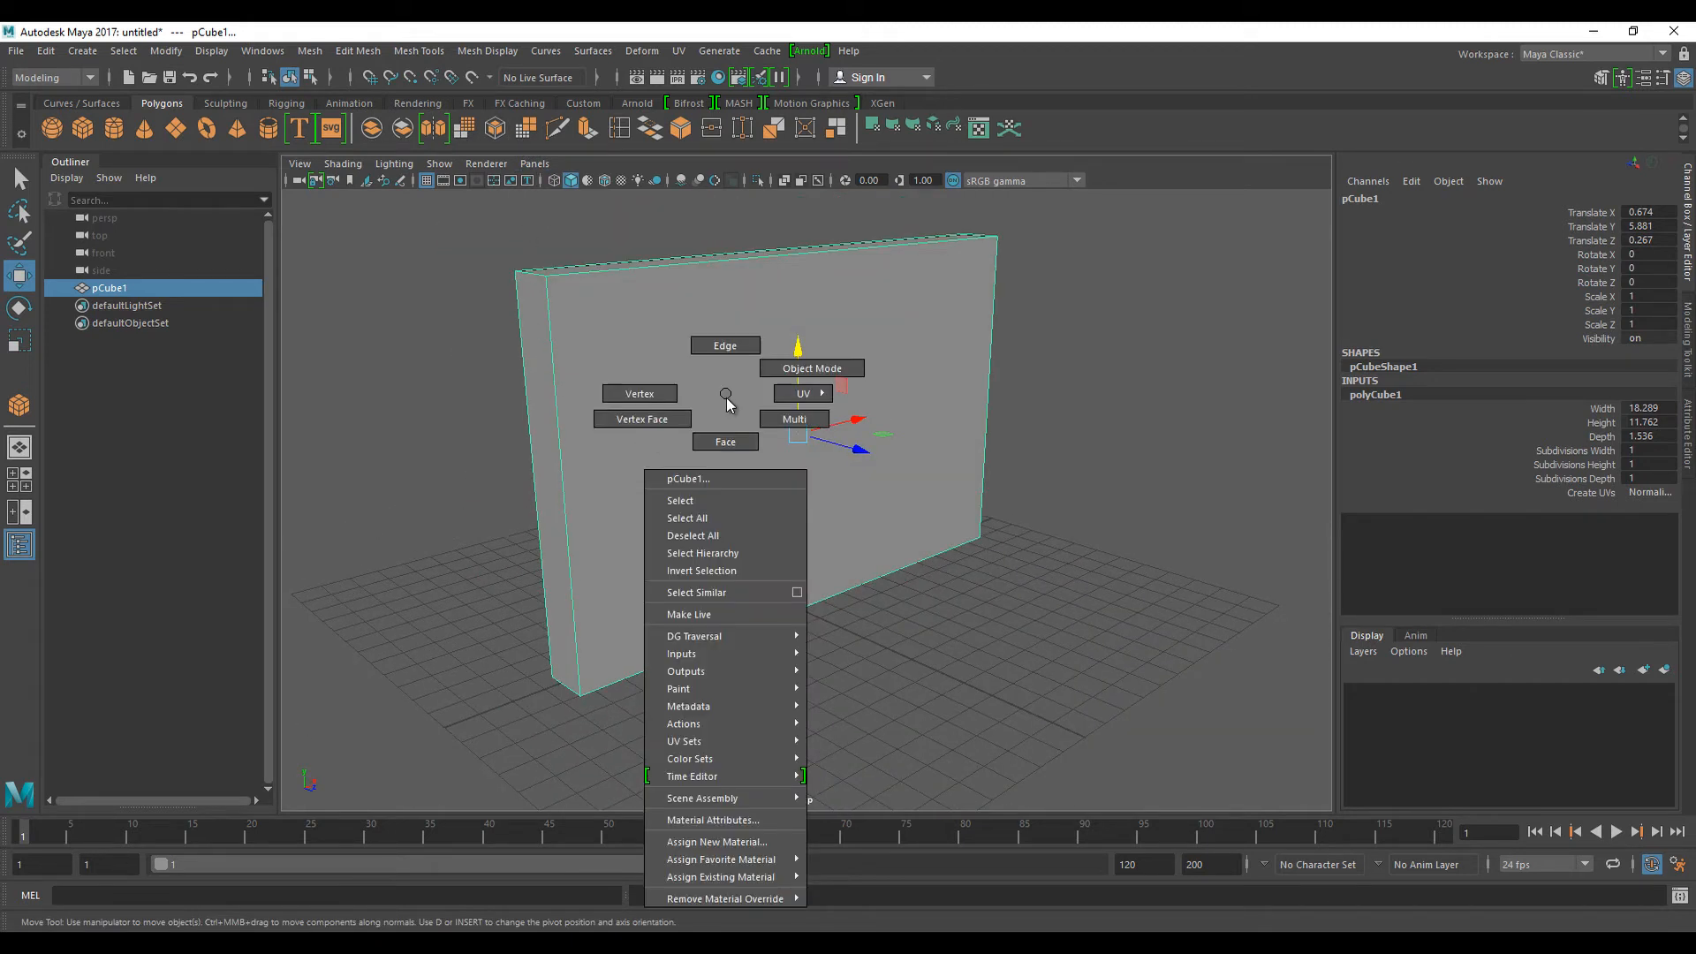
right_click_drag(726, 399, 725, 440)
left_click(716, 424)
left_click_drag(710, 440, 727, 443, "alt")
scroll(723, 440, "up", 1)
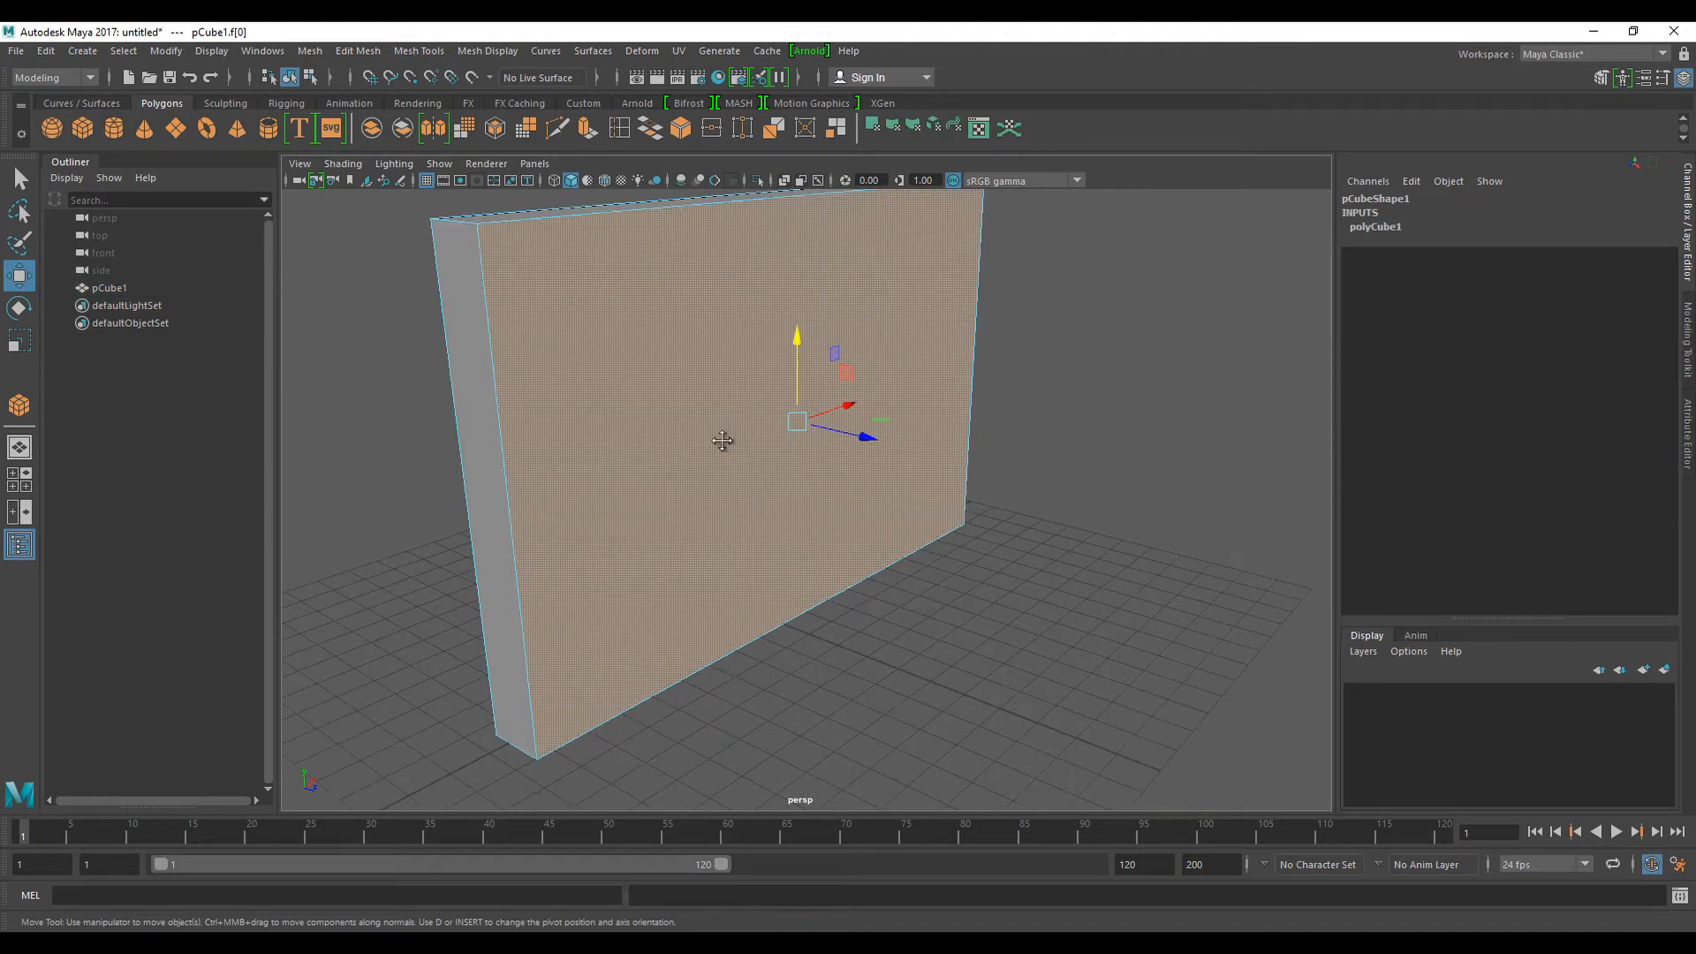
middle_click_drag(722, 439, 742, 474, "alt")
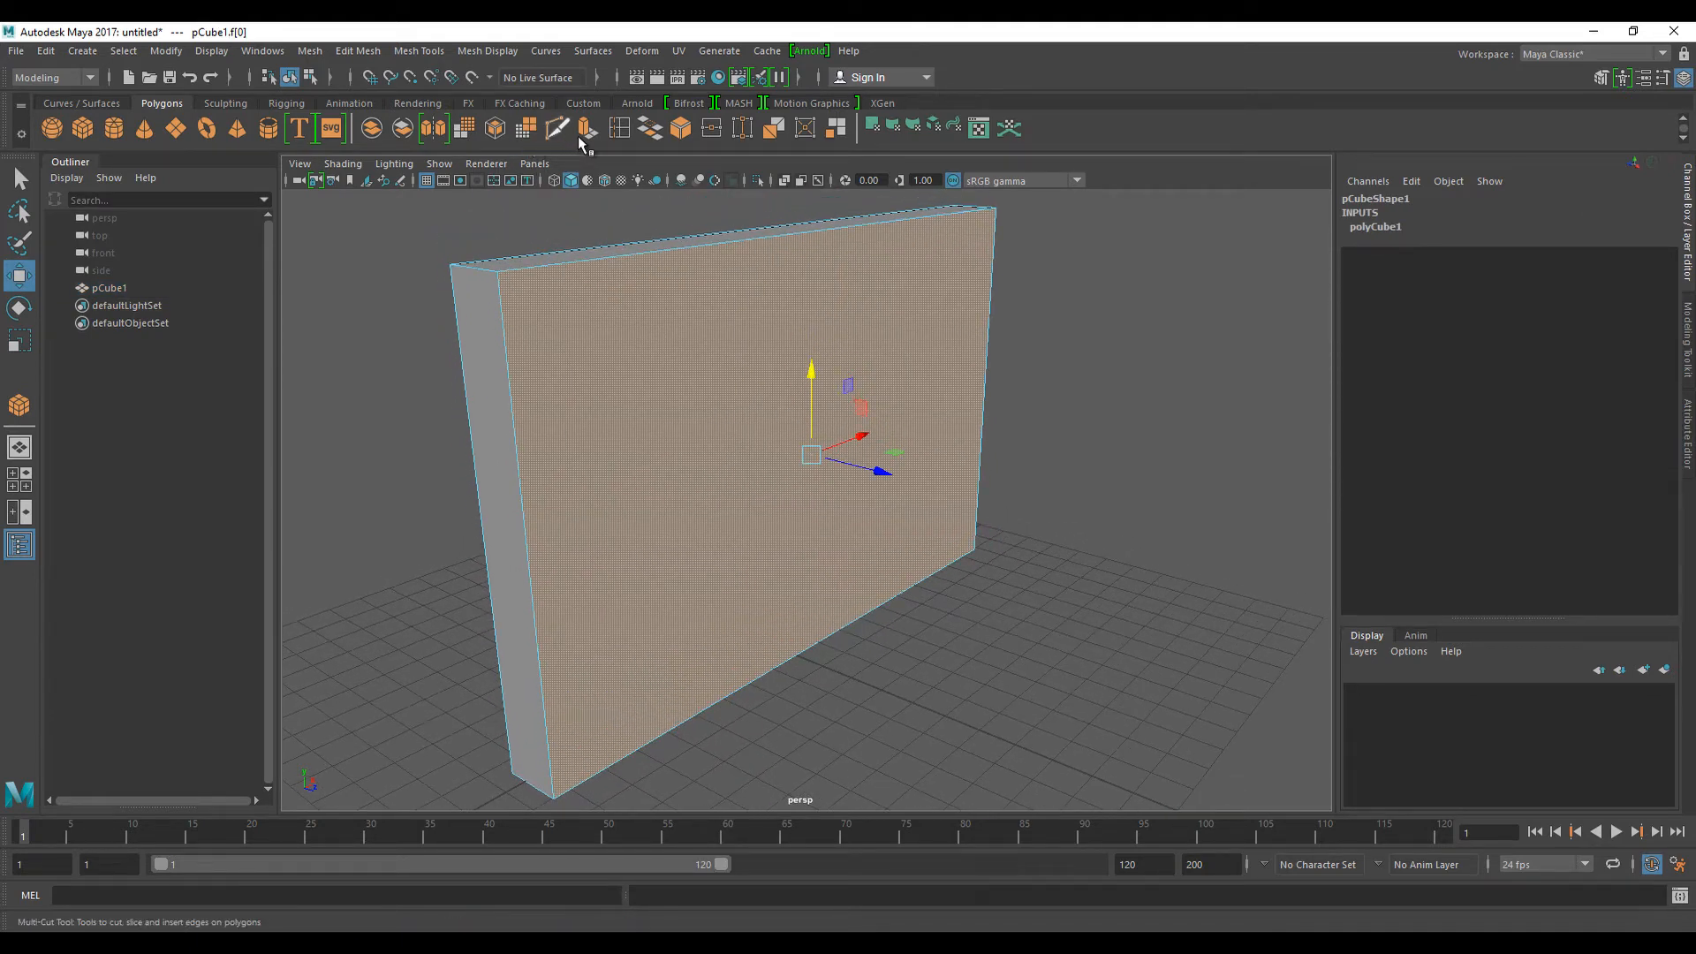
key("ctrl+e")
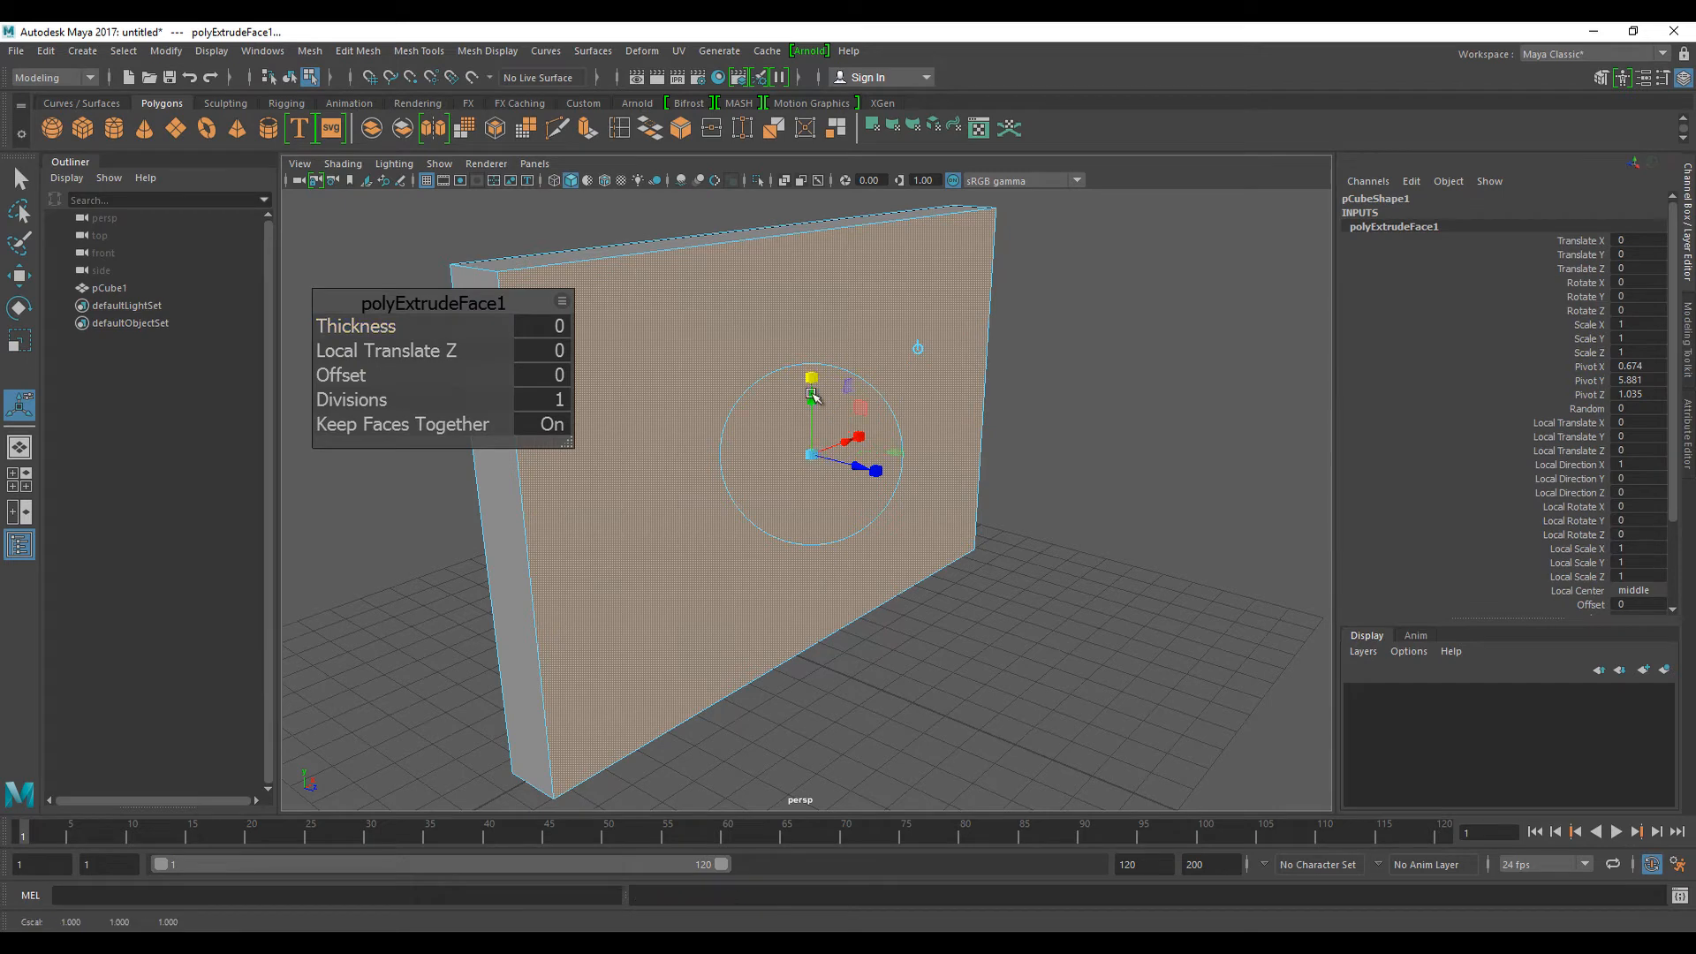
left_click_drag(809, 453, 806, 454)
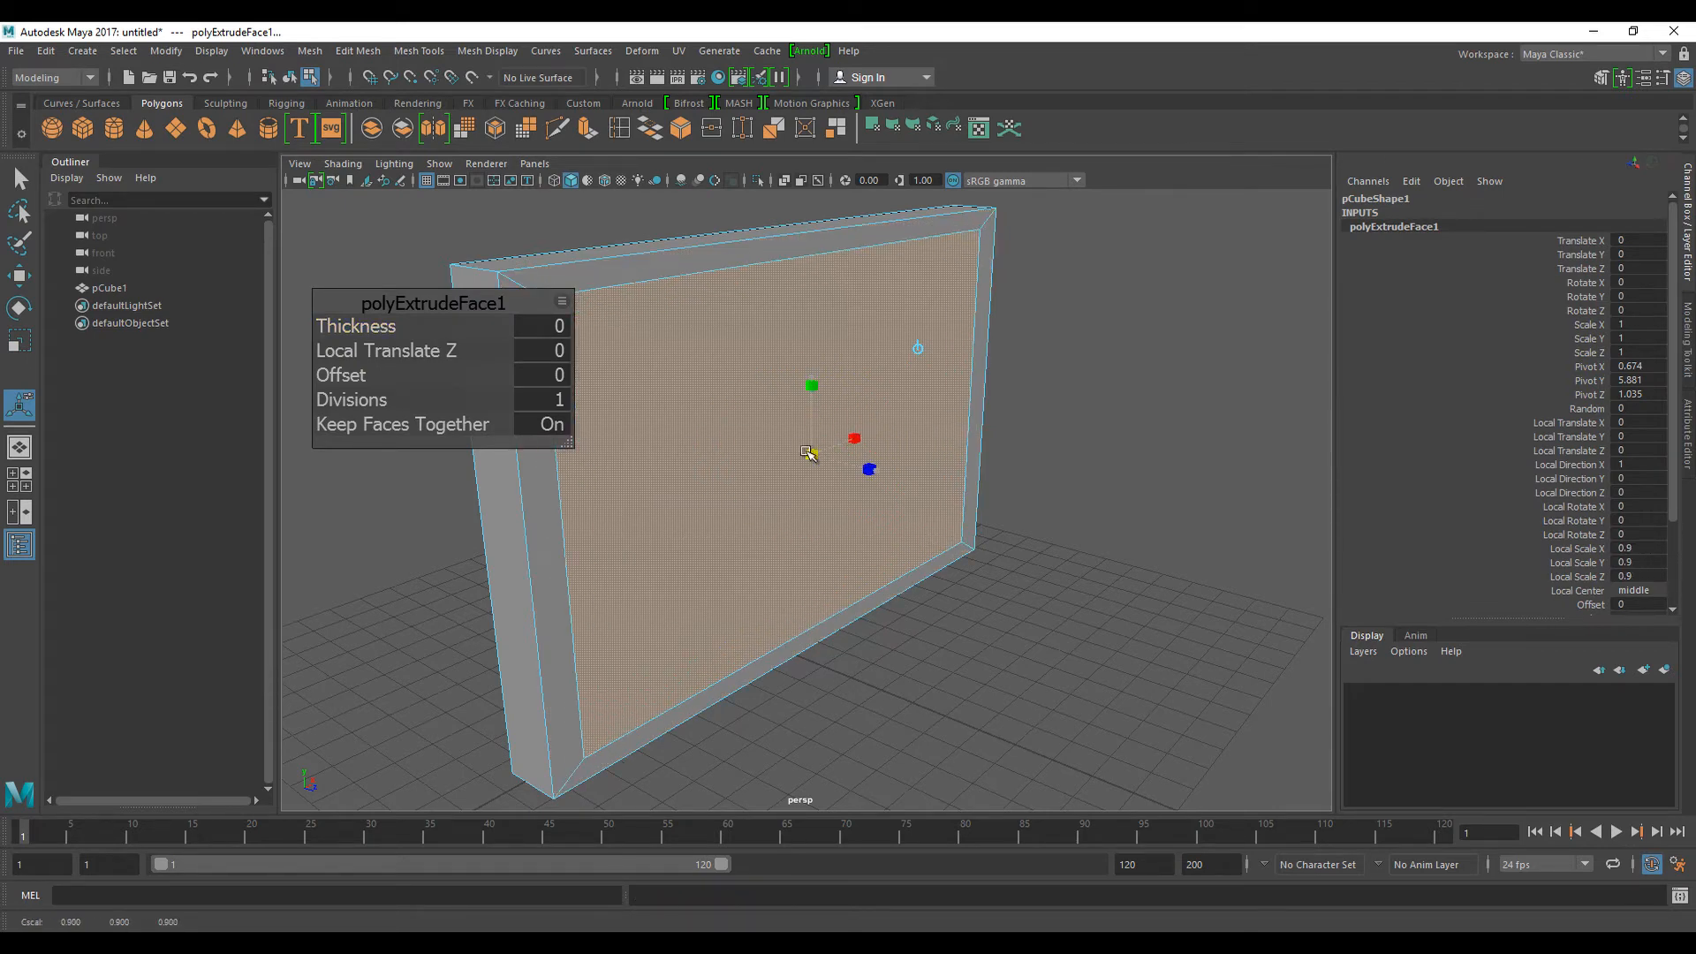
- Extrude the inset front face again and push it inward with a Local Translate Z of about -0.27, then deselect it
key("ctrl+e")
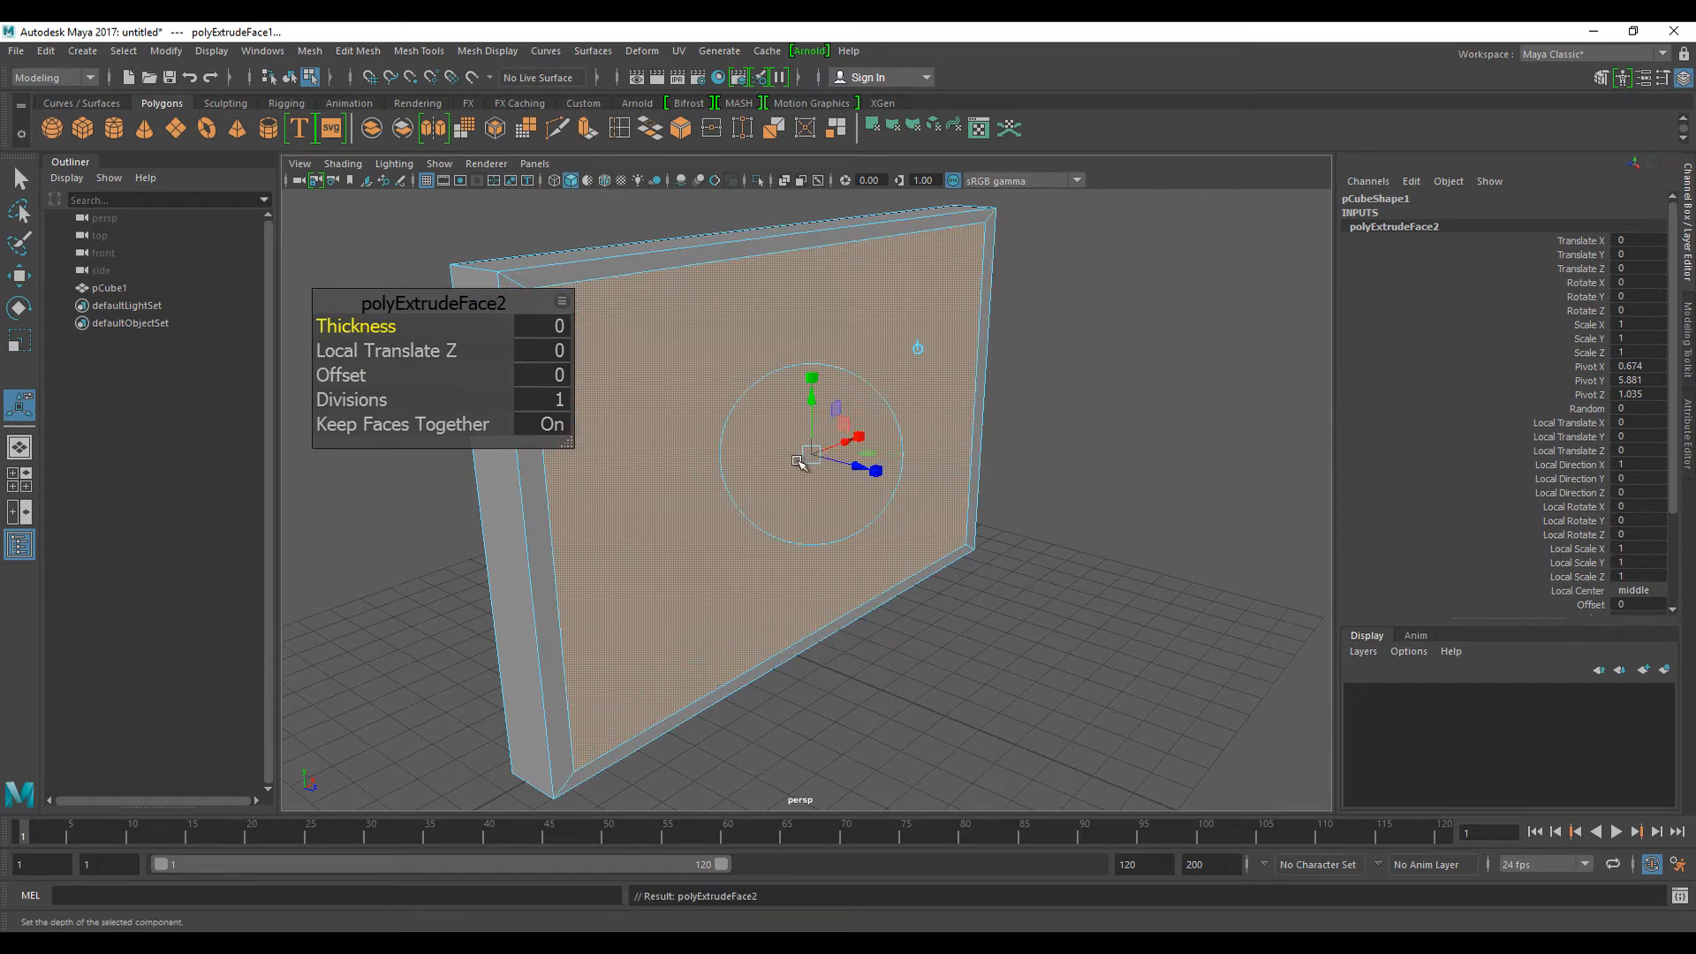
left_click_drag(850, 465, 847, 468)
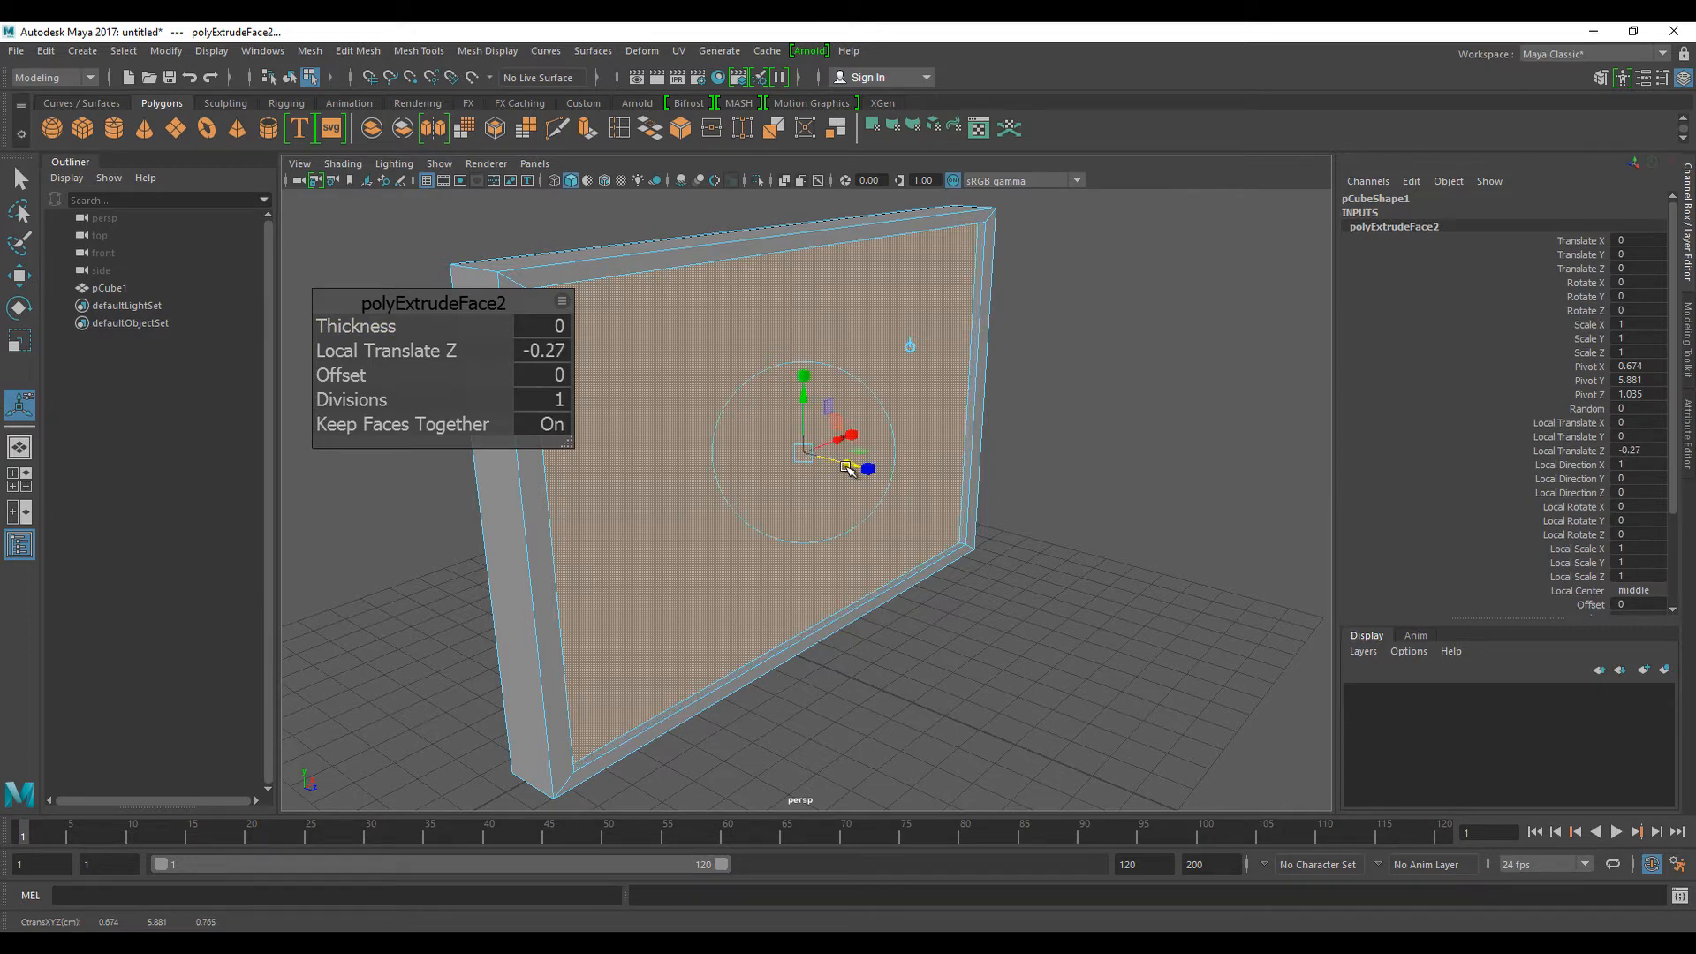
left_click_drag(1169, 447, 1135, 428, "alt")
left_click(1162, 442)
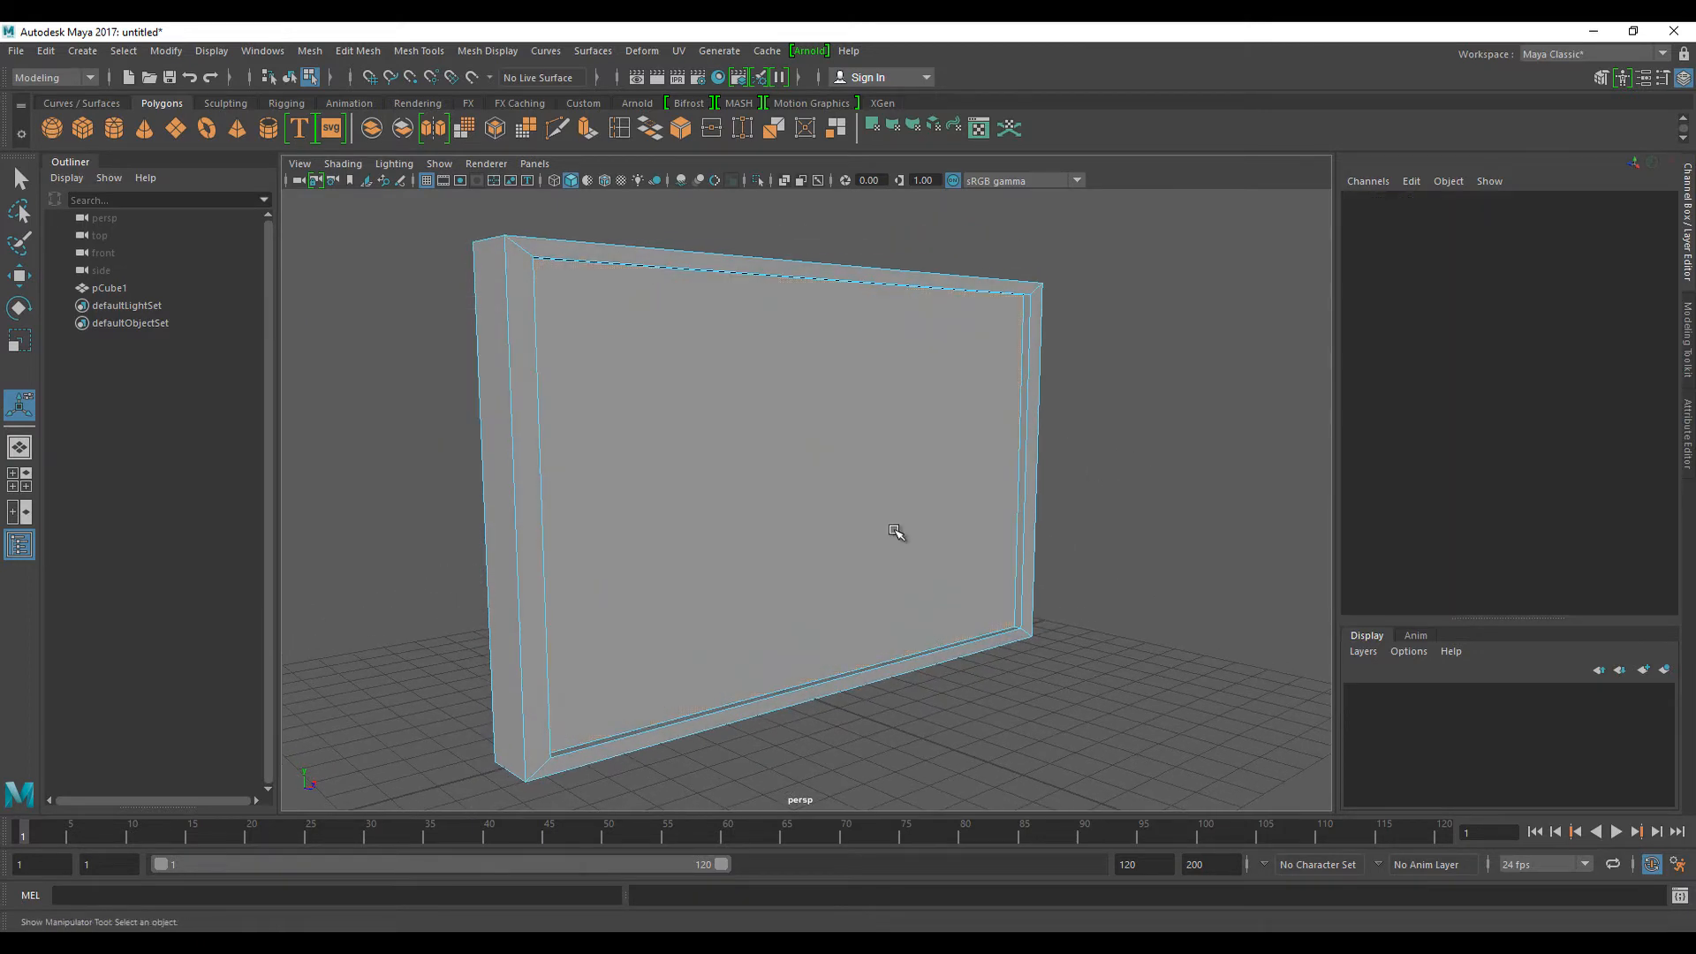
left_click_drag(892, 528, 829, 537, "alt")
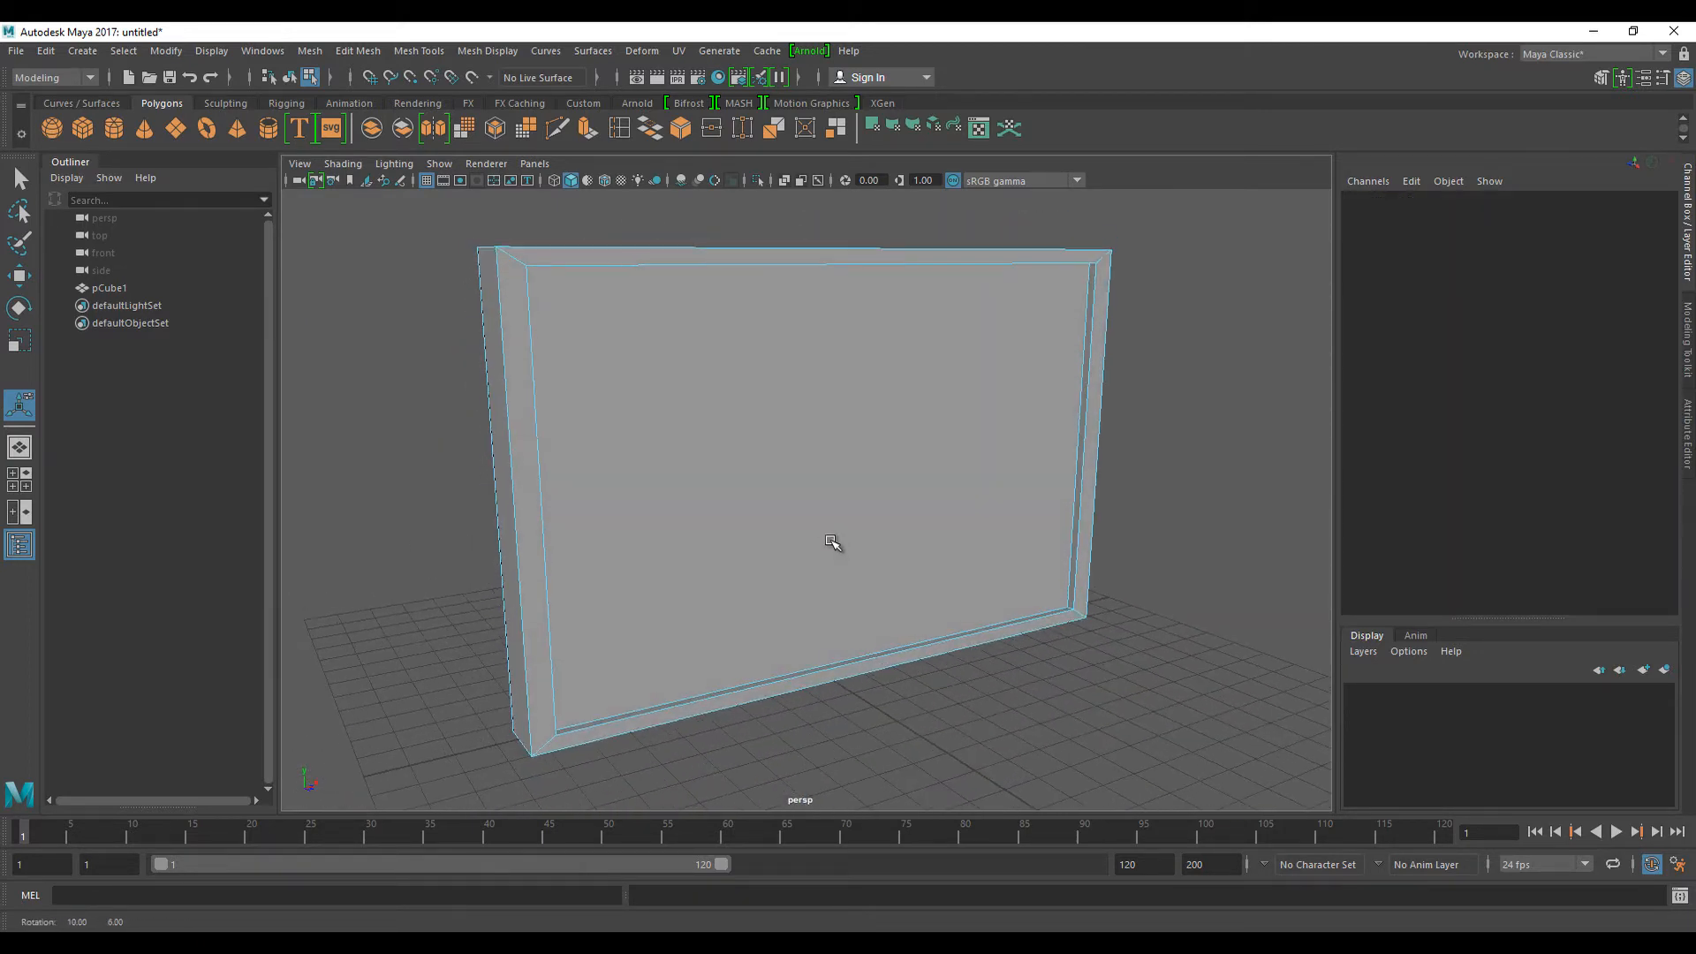
- Switch the recessed box to edge selection and select all of its edges
right_click_drag(827, 445, 830, 465)
right_click_drag(830, 397, 829, 399)
left_click_drag(822, 436, 760, 473, "alt")
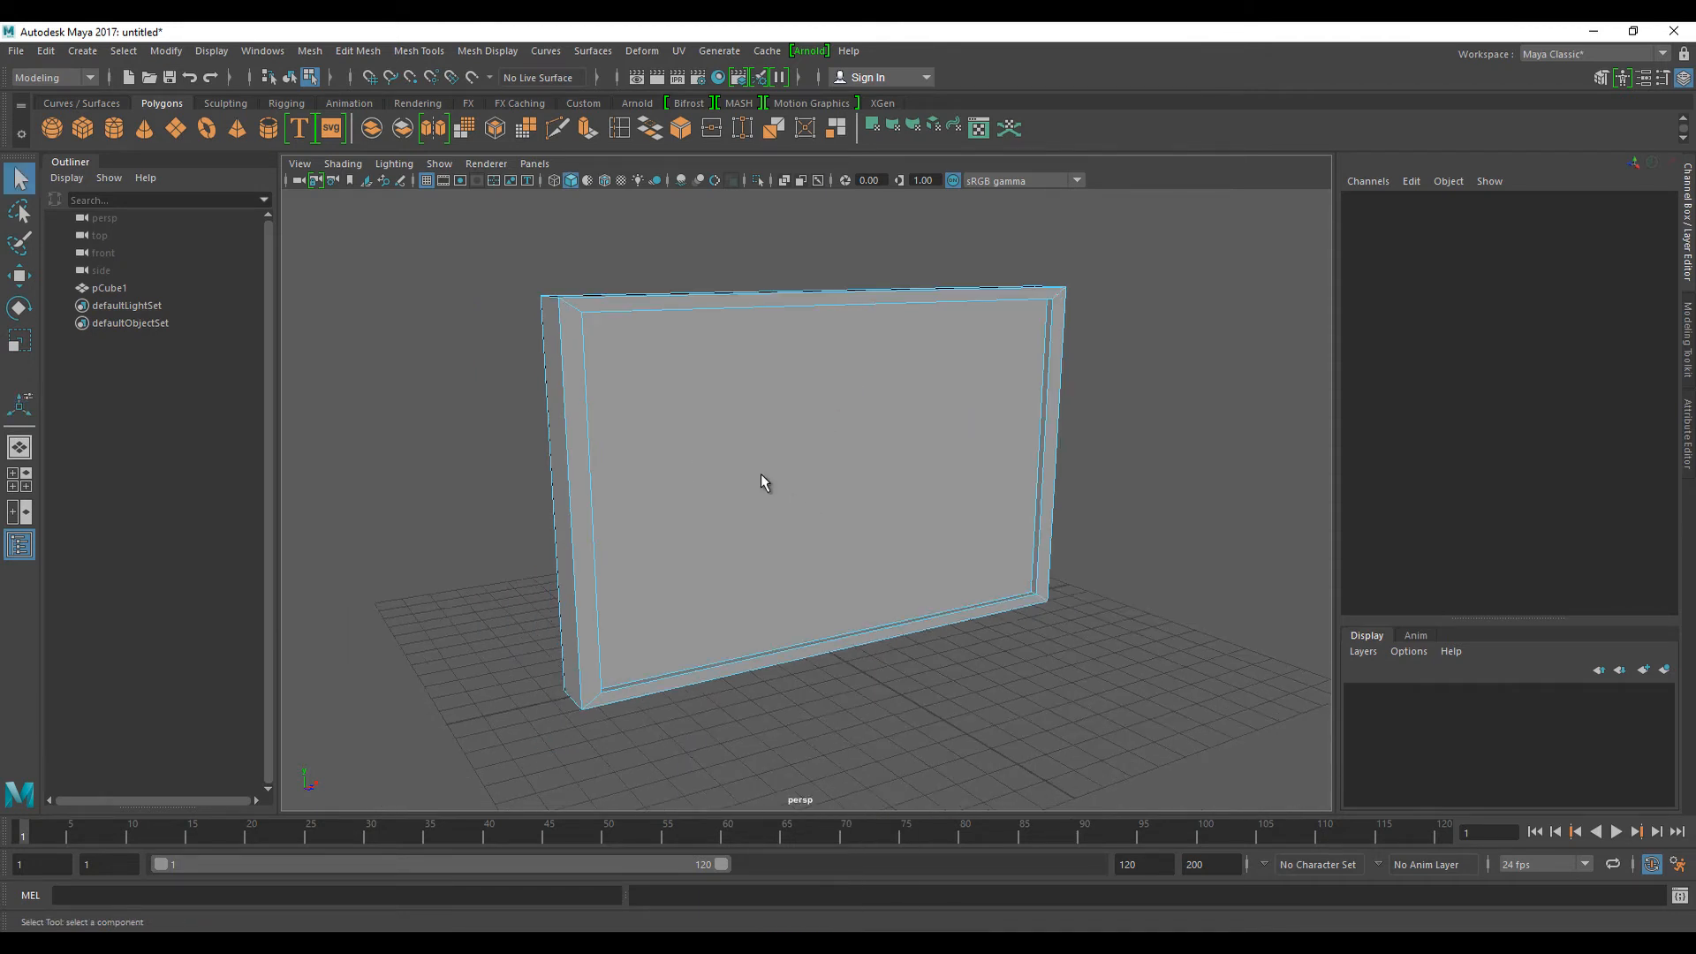
left_click_drag(466, 252, 1240, 739)
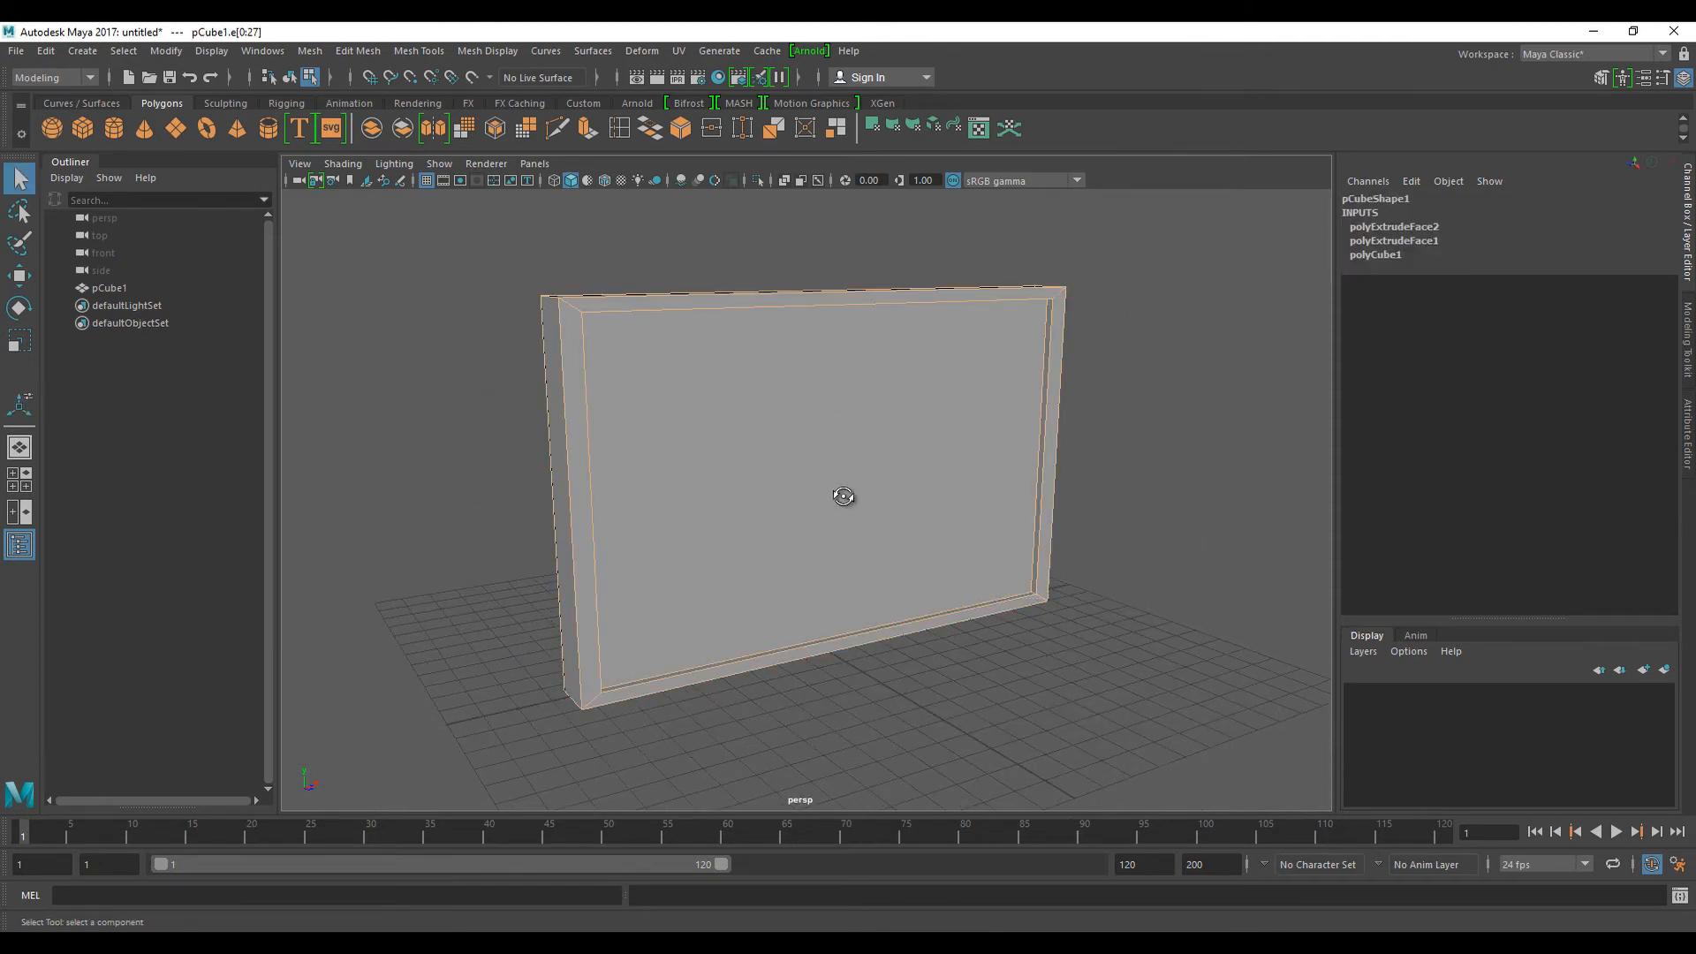
mouse_move(840, 495)
left_mouse_down("alt")
mouse_move(800, 474)
mouse_move(825, 466)
left_mouse_up("alt")
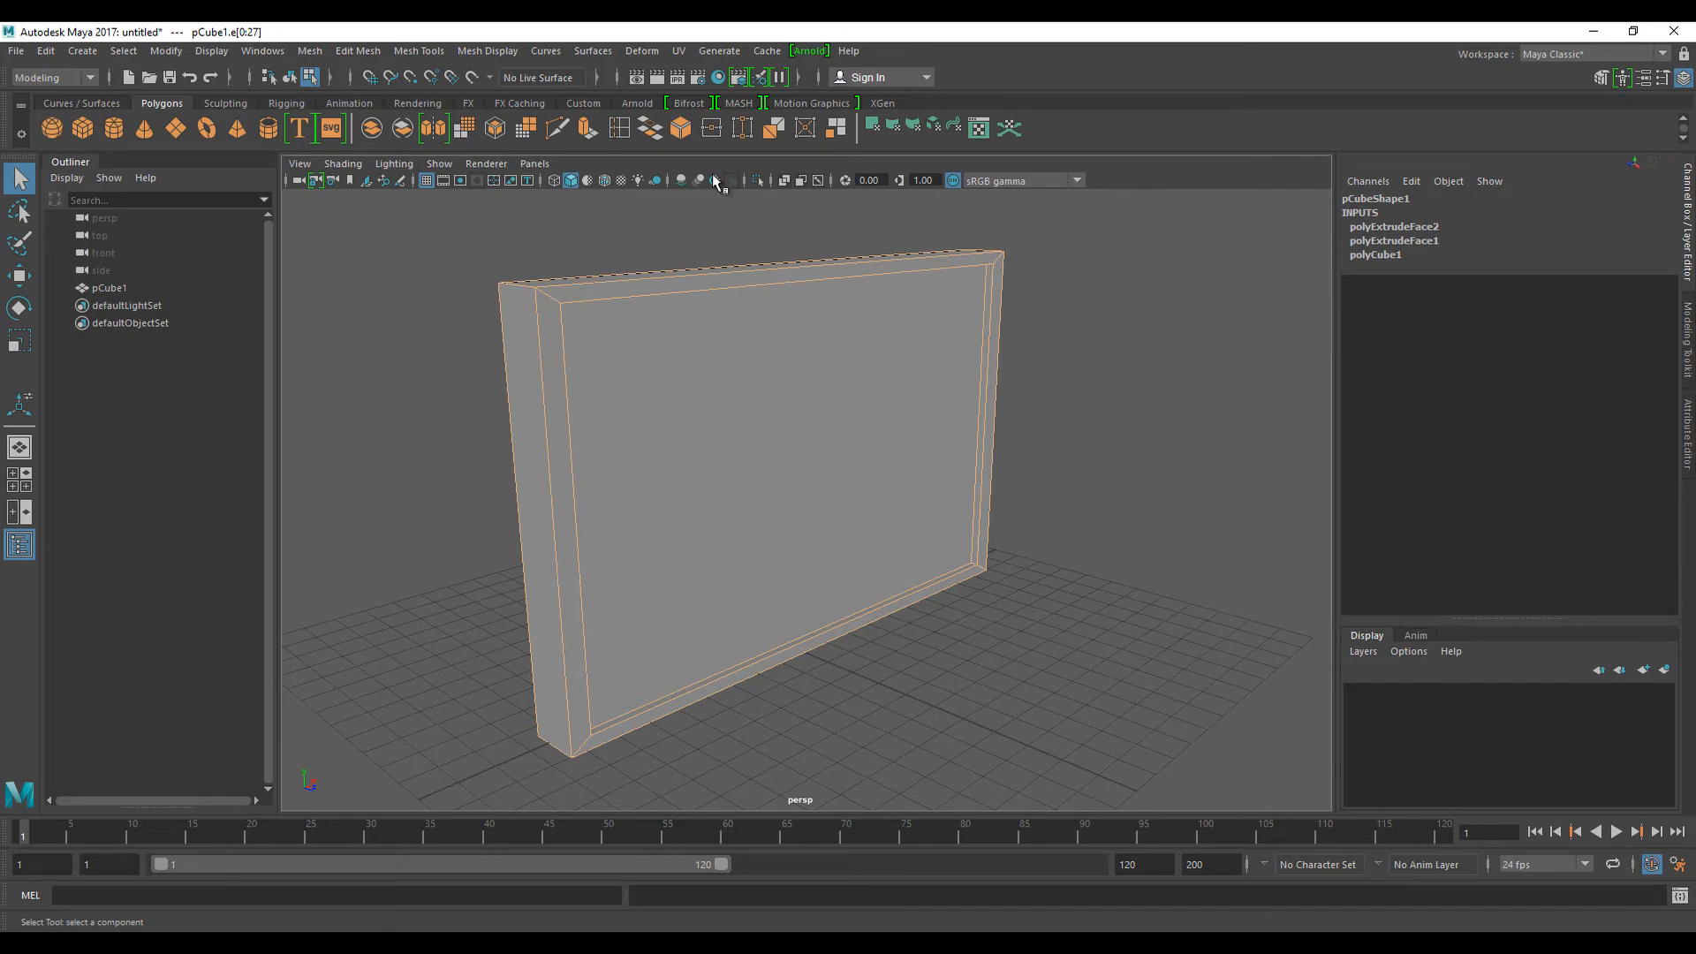
- Bevel all selected edges of the recessed box with a Fraction of 0.5, increase the bevel's segments, and deselect the result
left_click(680, 129)
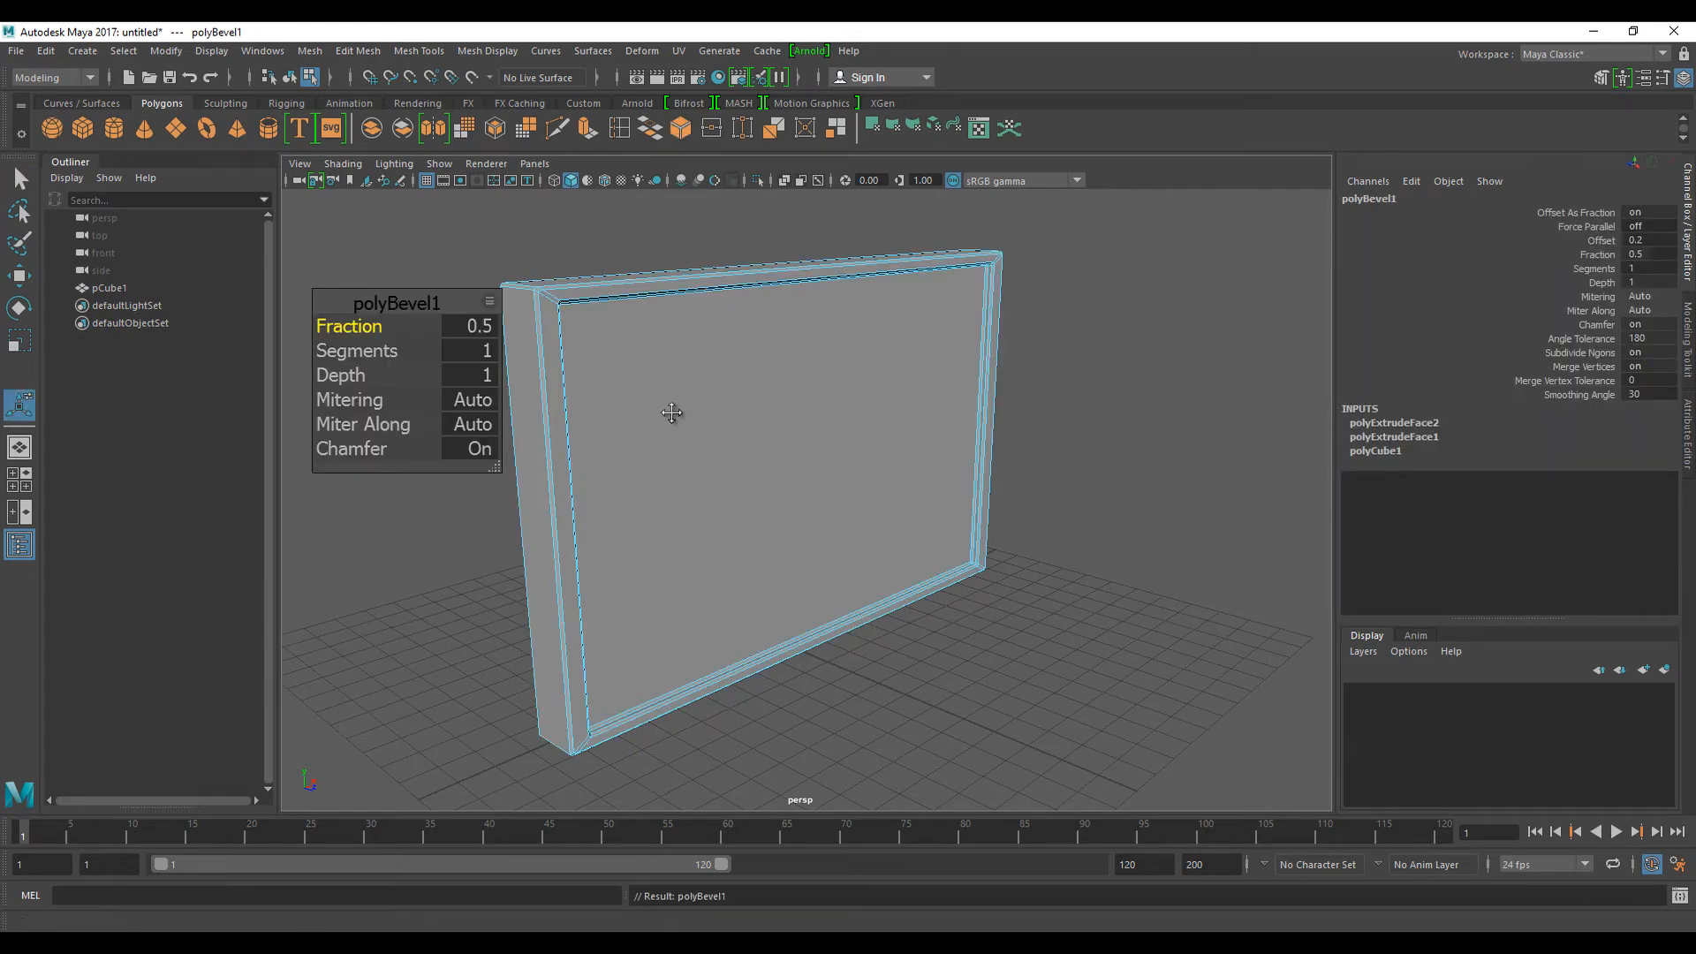
middle_click_drag(671, 412, 787, 442, "alt")
right_click_drag(787, 443, 878, 465, "alt")
mouse_move(878, 466)
left_mouse_down("alt")
mouse_move(777, 401)
mouse_move(861, 477)
left_mouse_up("alt")
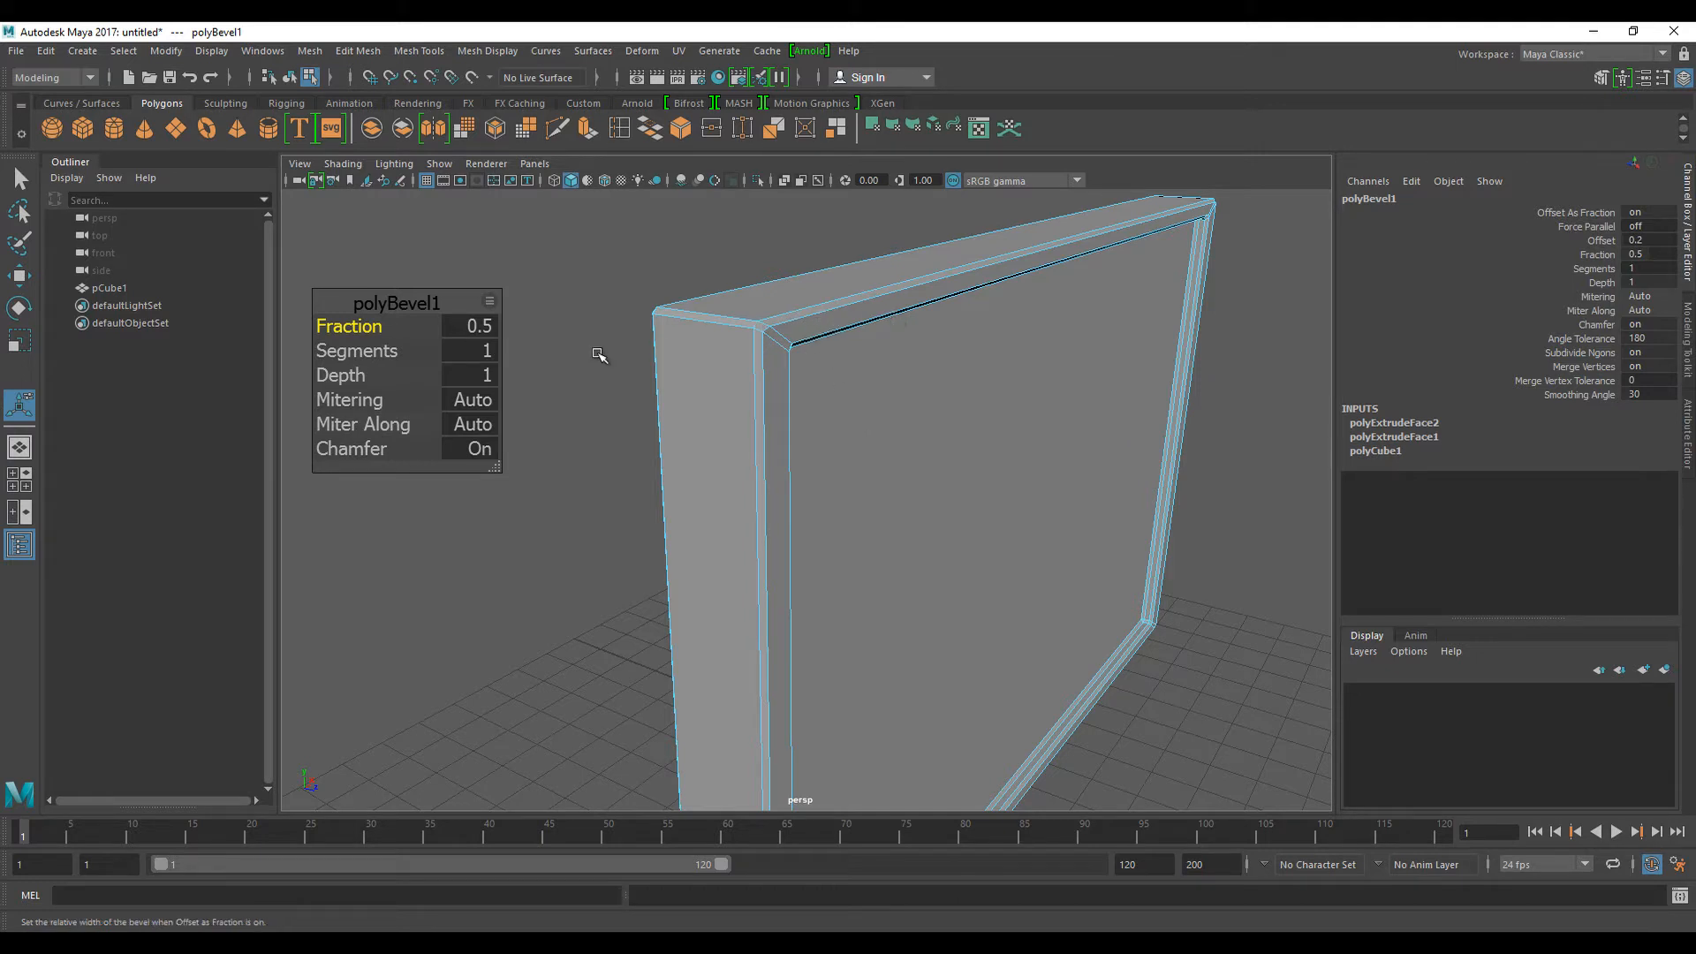
left_click(378, 351)
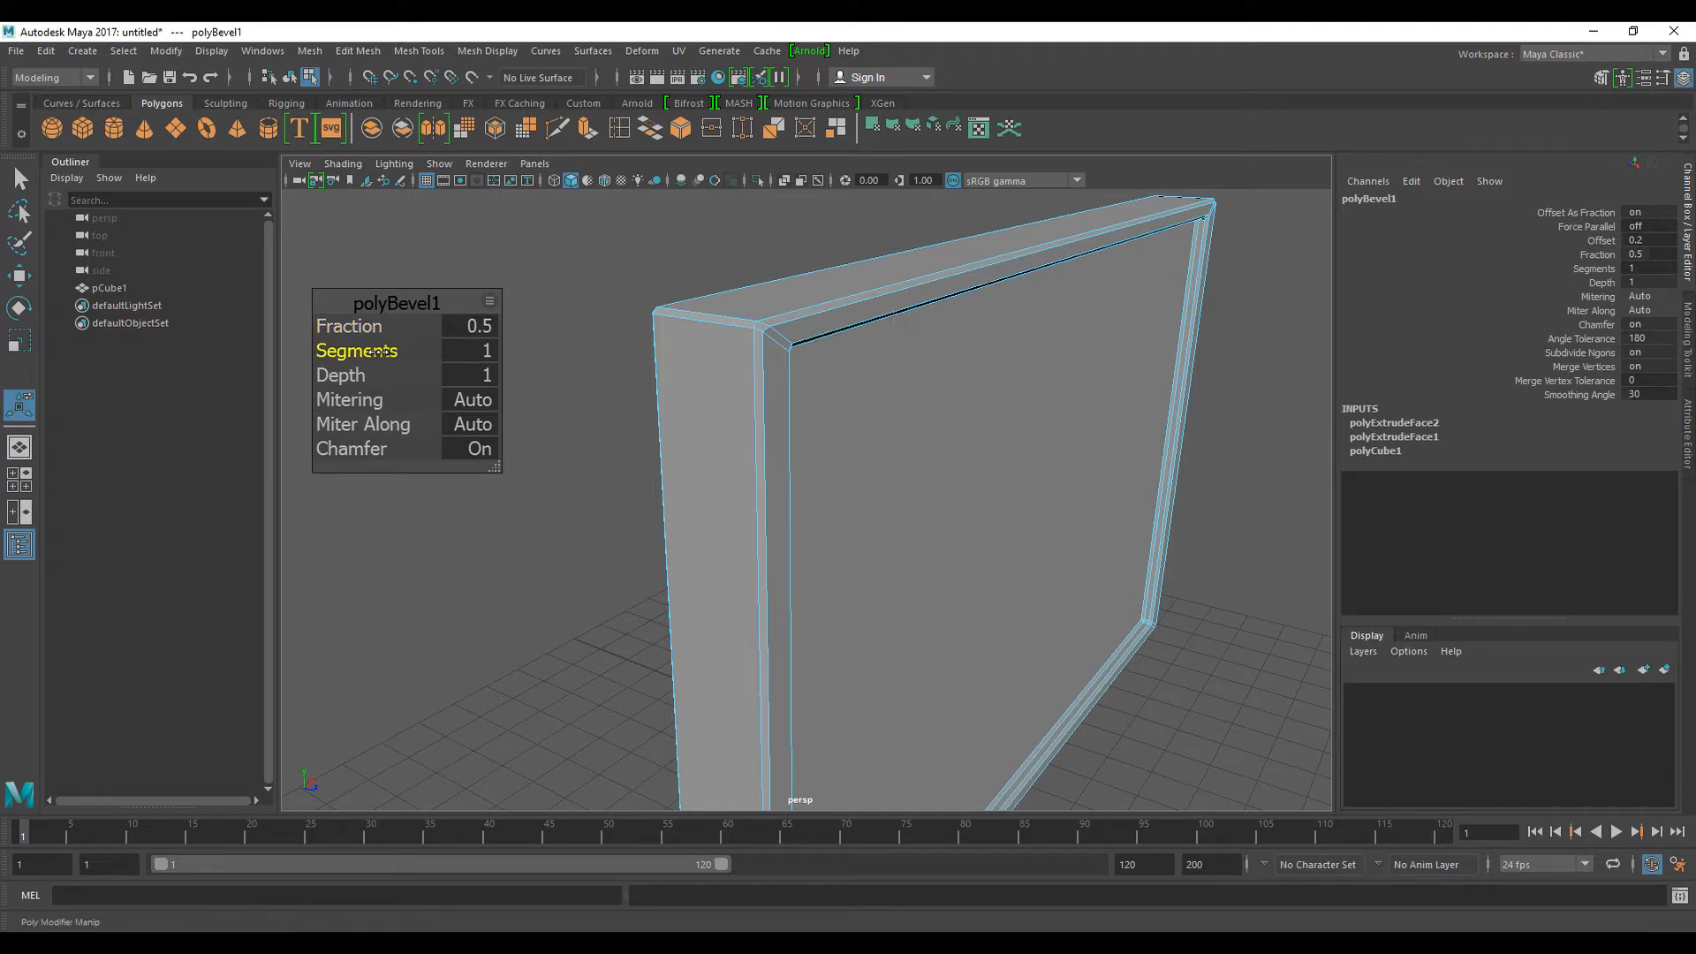
left_click_drag(380, 351, 384, 353)
left_click_drag(500, 513, 551, 506, "alt")
left_click(579, 336)
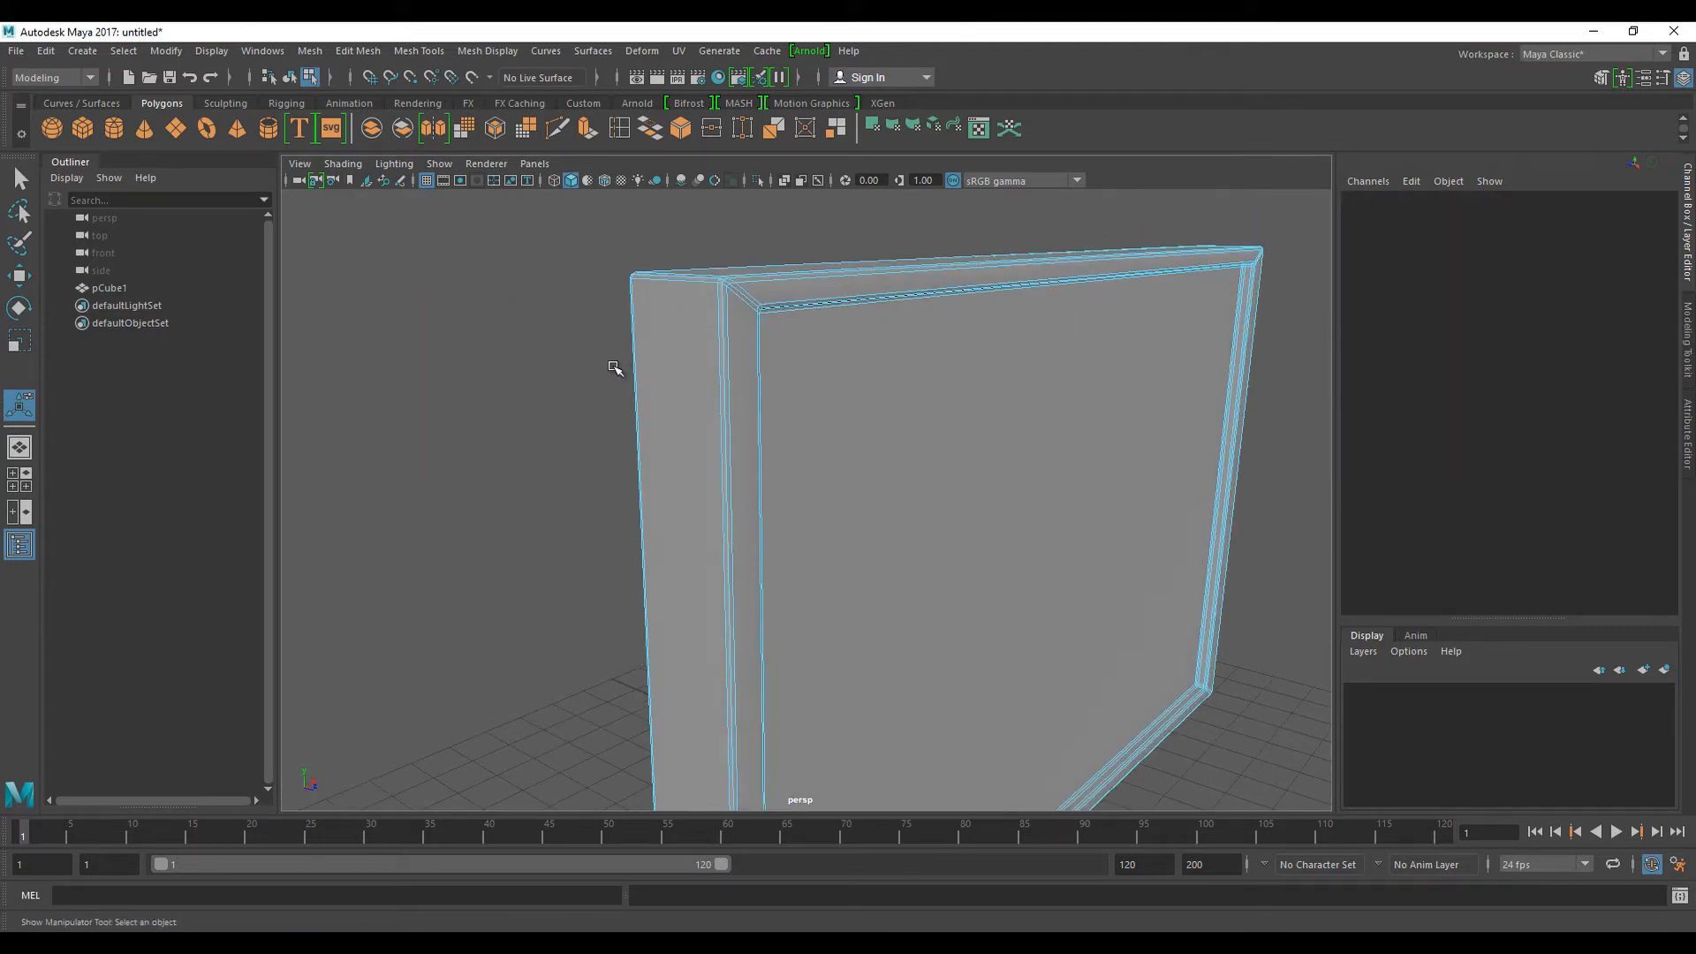
- Return the bevelled box to object selection, deselect it, and examine its softened outer and inner edges from several angles
right_click_drag(682, 368, 739, 345)
left_click(492, 524)
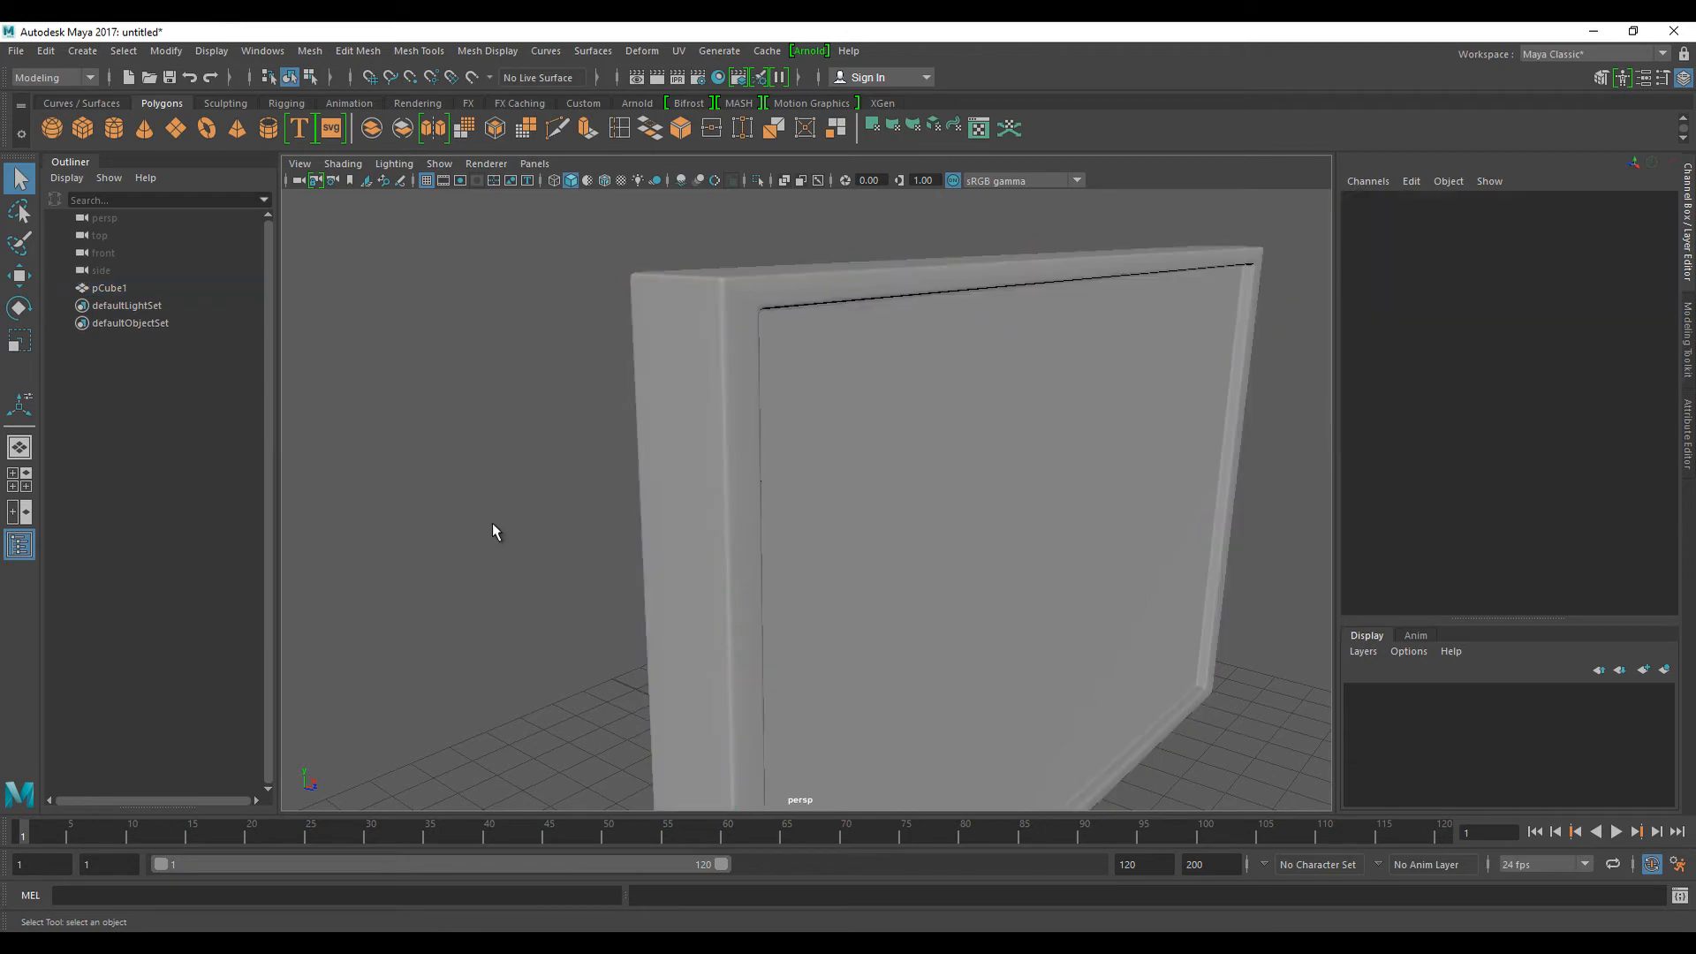
left_click_drag(493, 530, 481, 572, "alt")
middle_click_drag(518, 624, 491, 611, "alt")
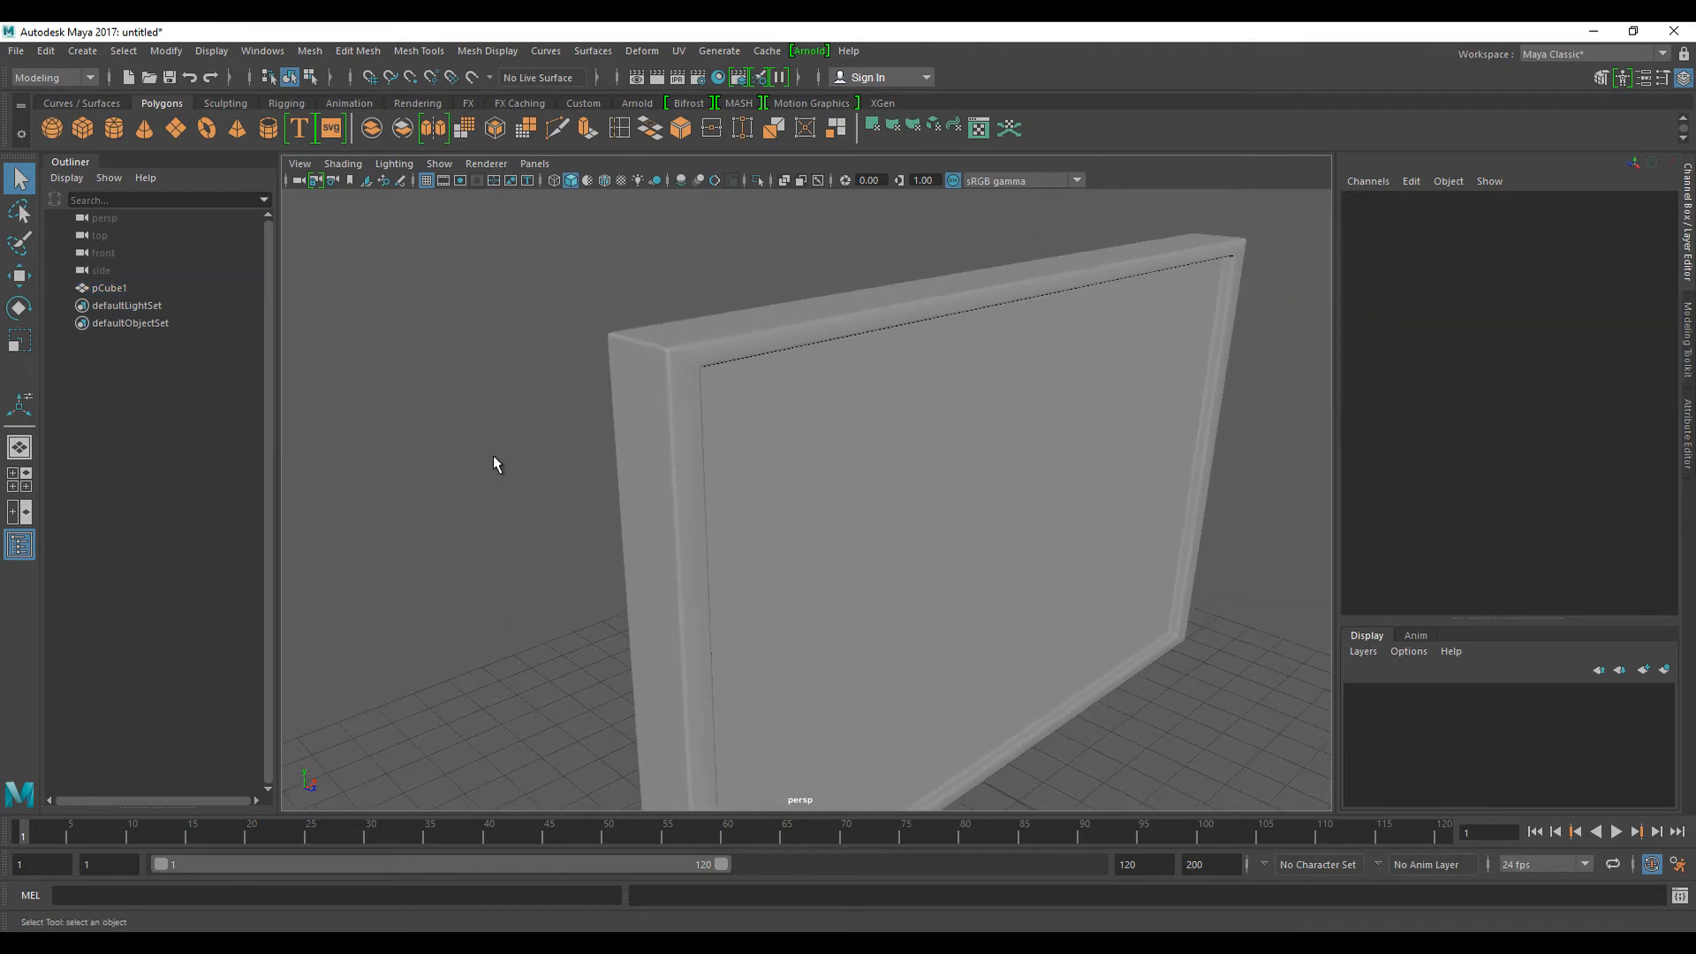
right_click_drag(493, 454, 654, 470, "alt")
middle_click_drag(572, 452, 602, 482, "alt")
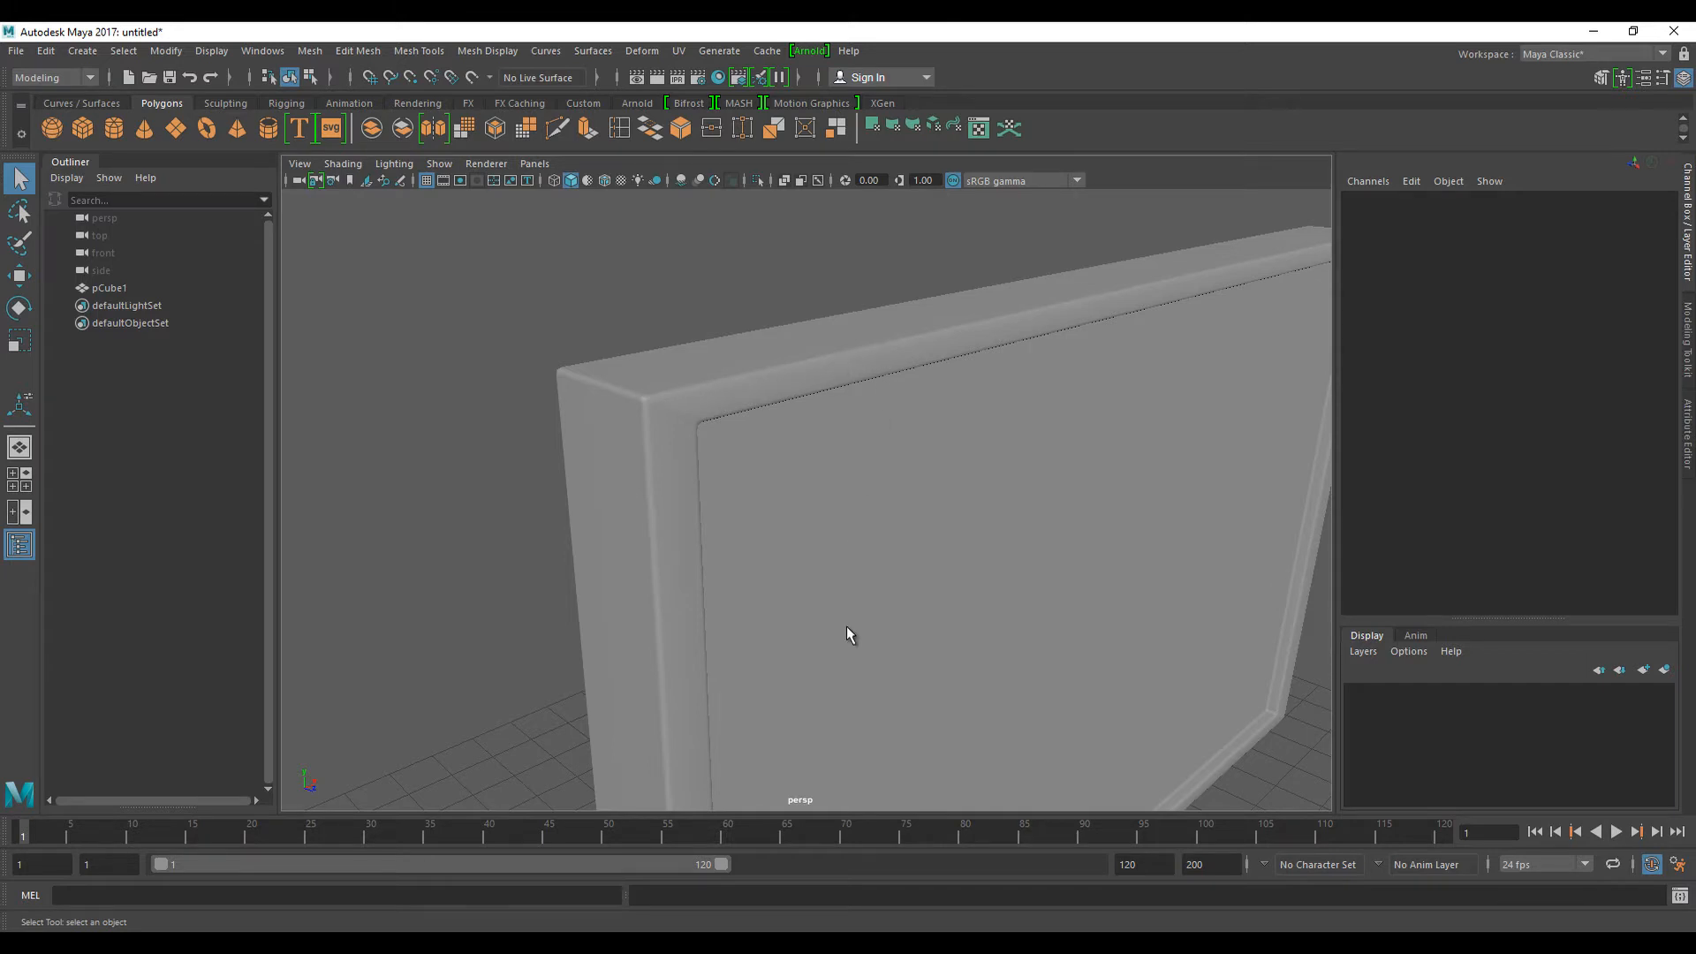
middle_click_drag(846, 627, 798, 520, "alt")
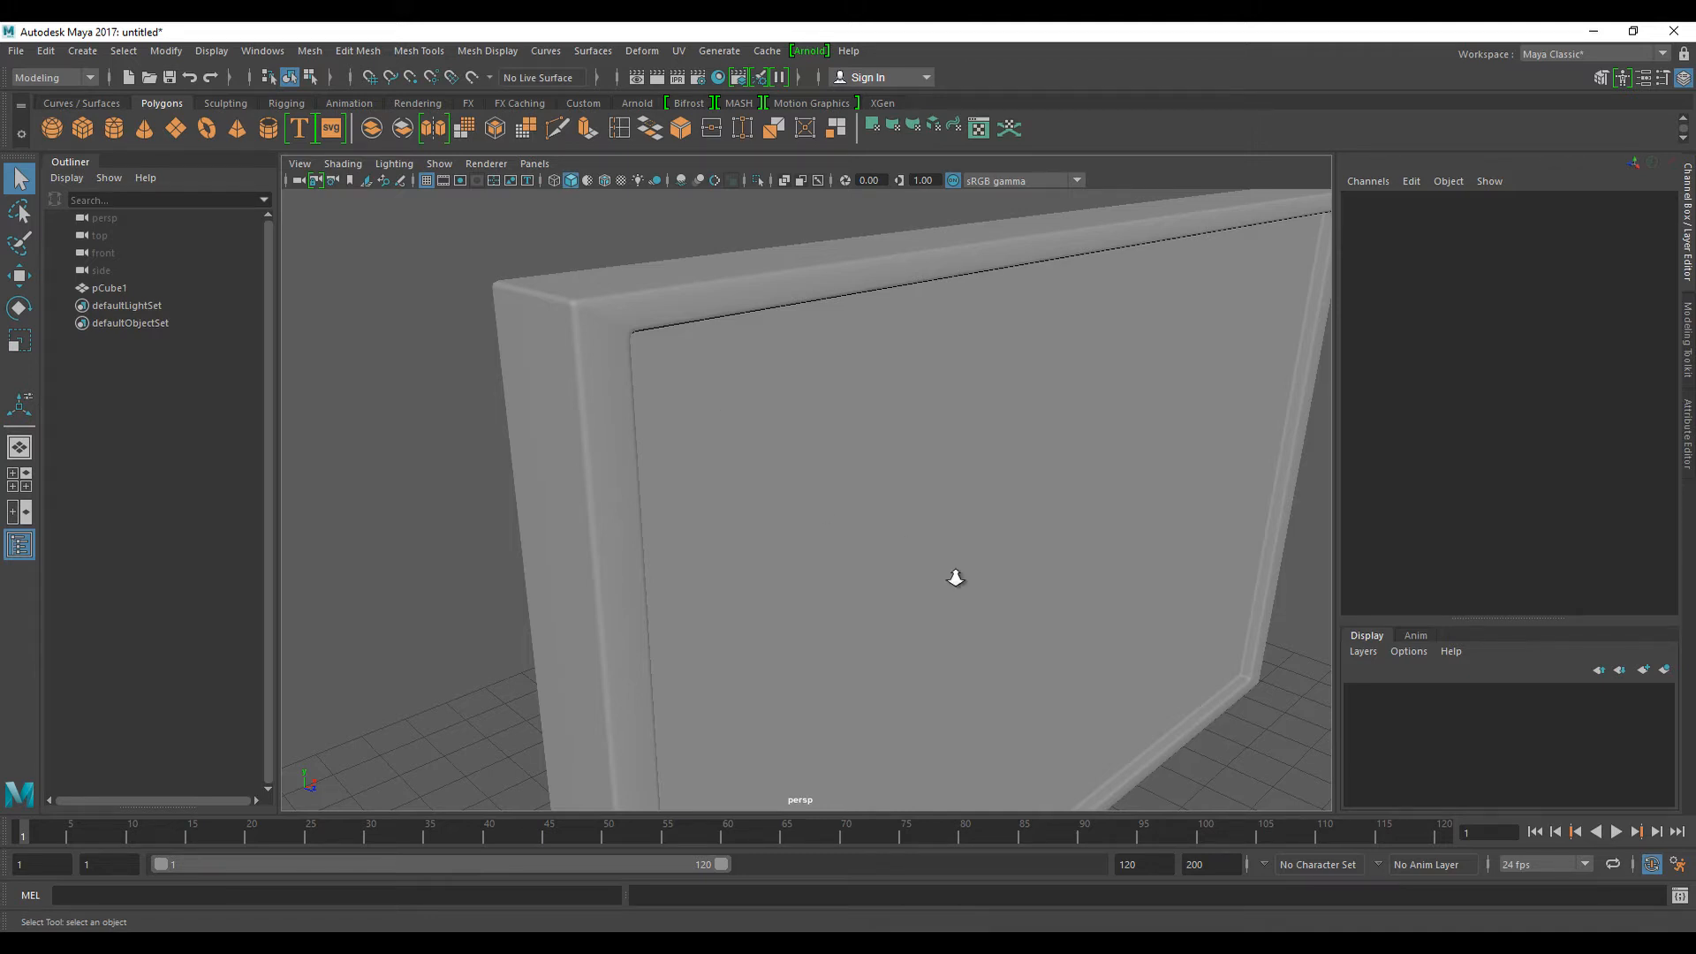
left_click_drag(956, 578, 747, 620, "alt")
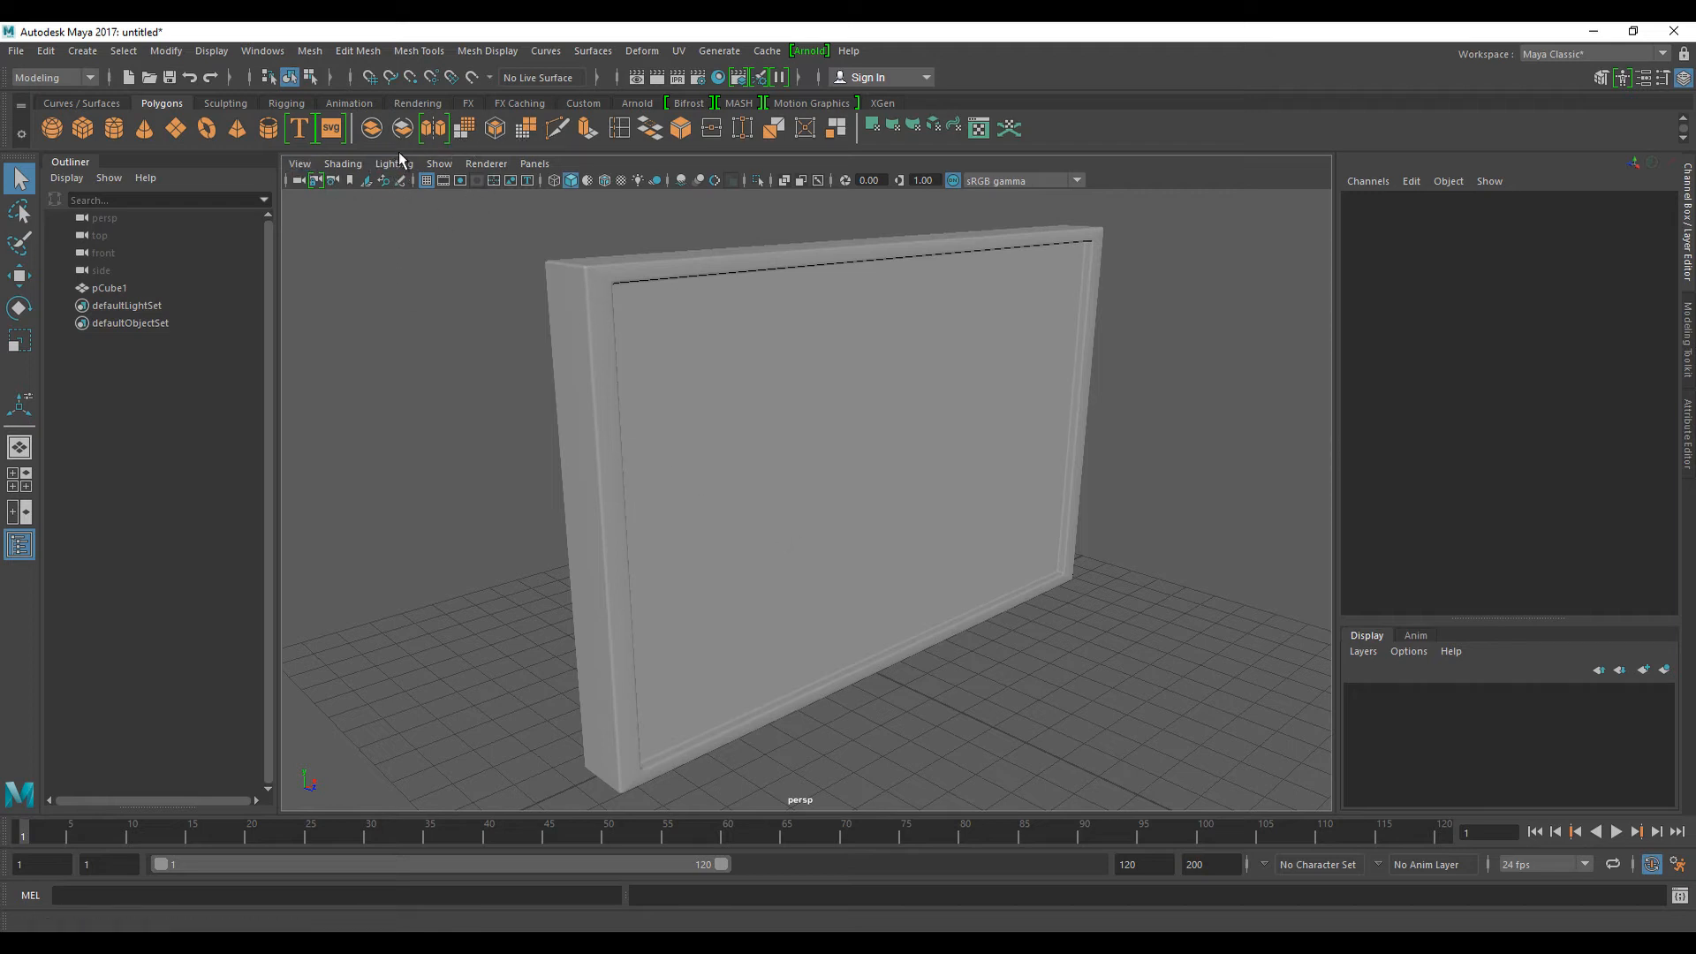
- Create a second thin, upright polygon box on the grid in front of the bevelled one, similar in size
left_click(82, 128)
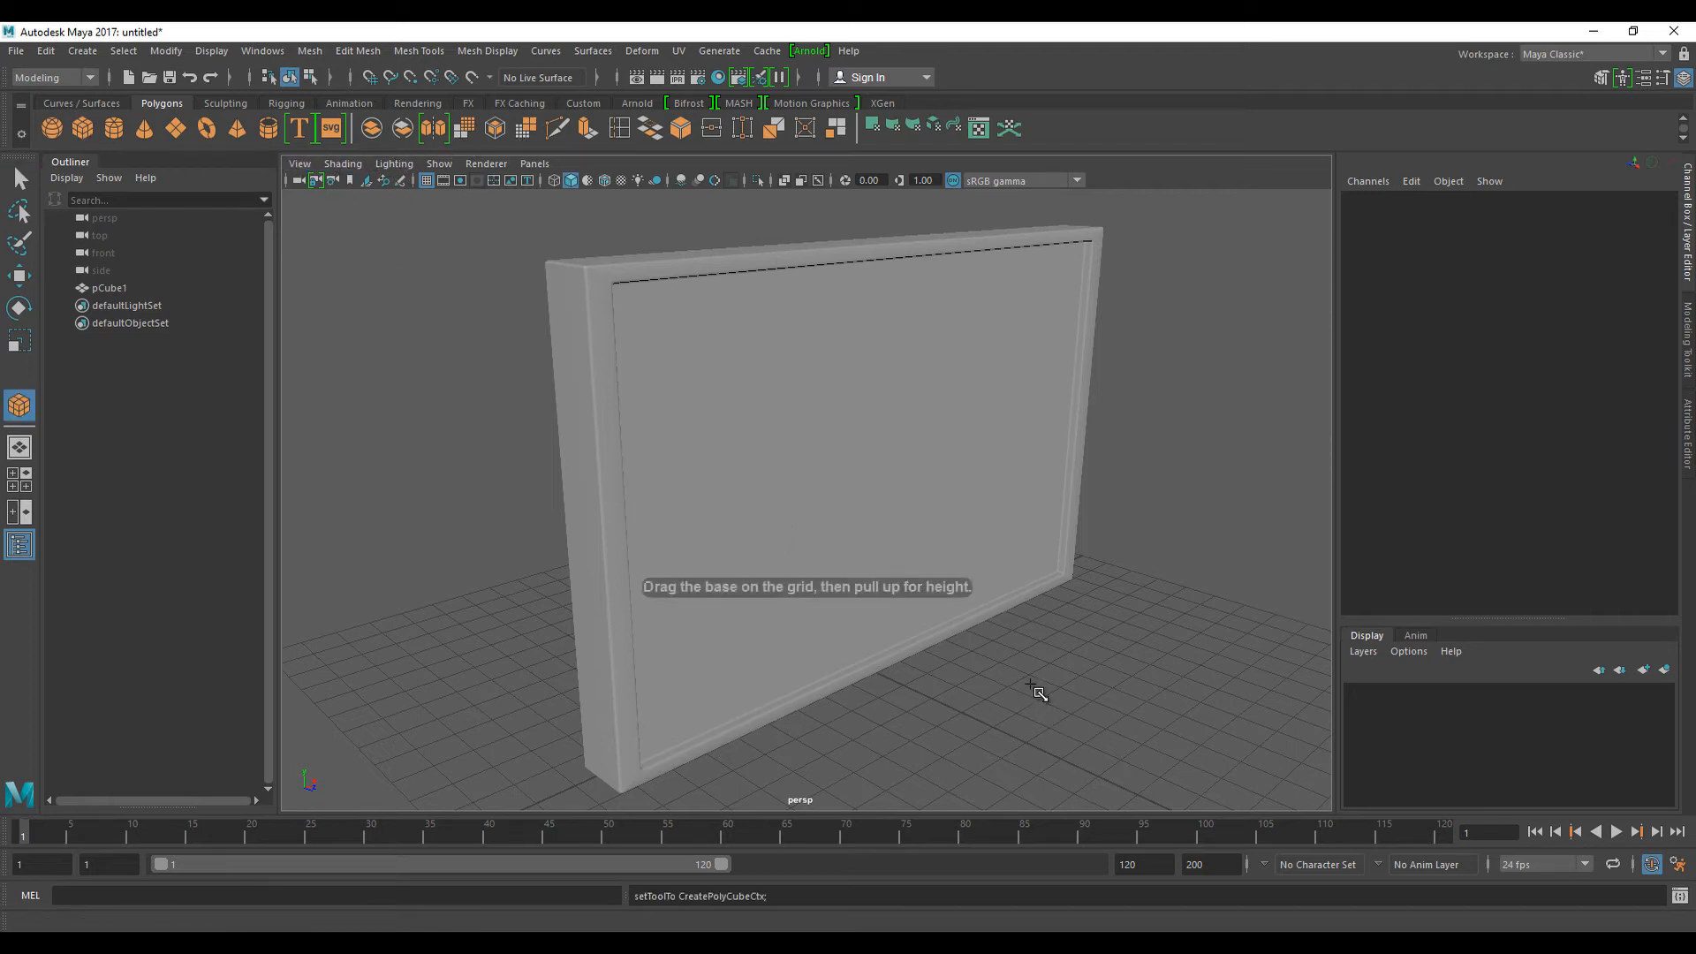
left_click_drag(1018, 622, 985, 671, "alt")
scroll(979, 684, "down", 3)
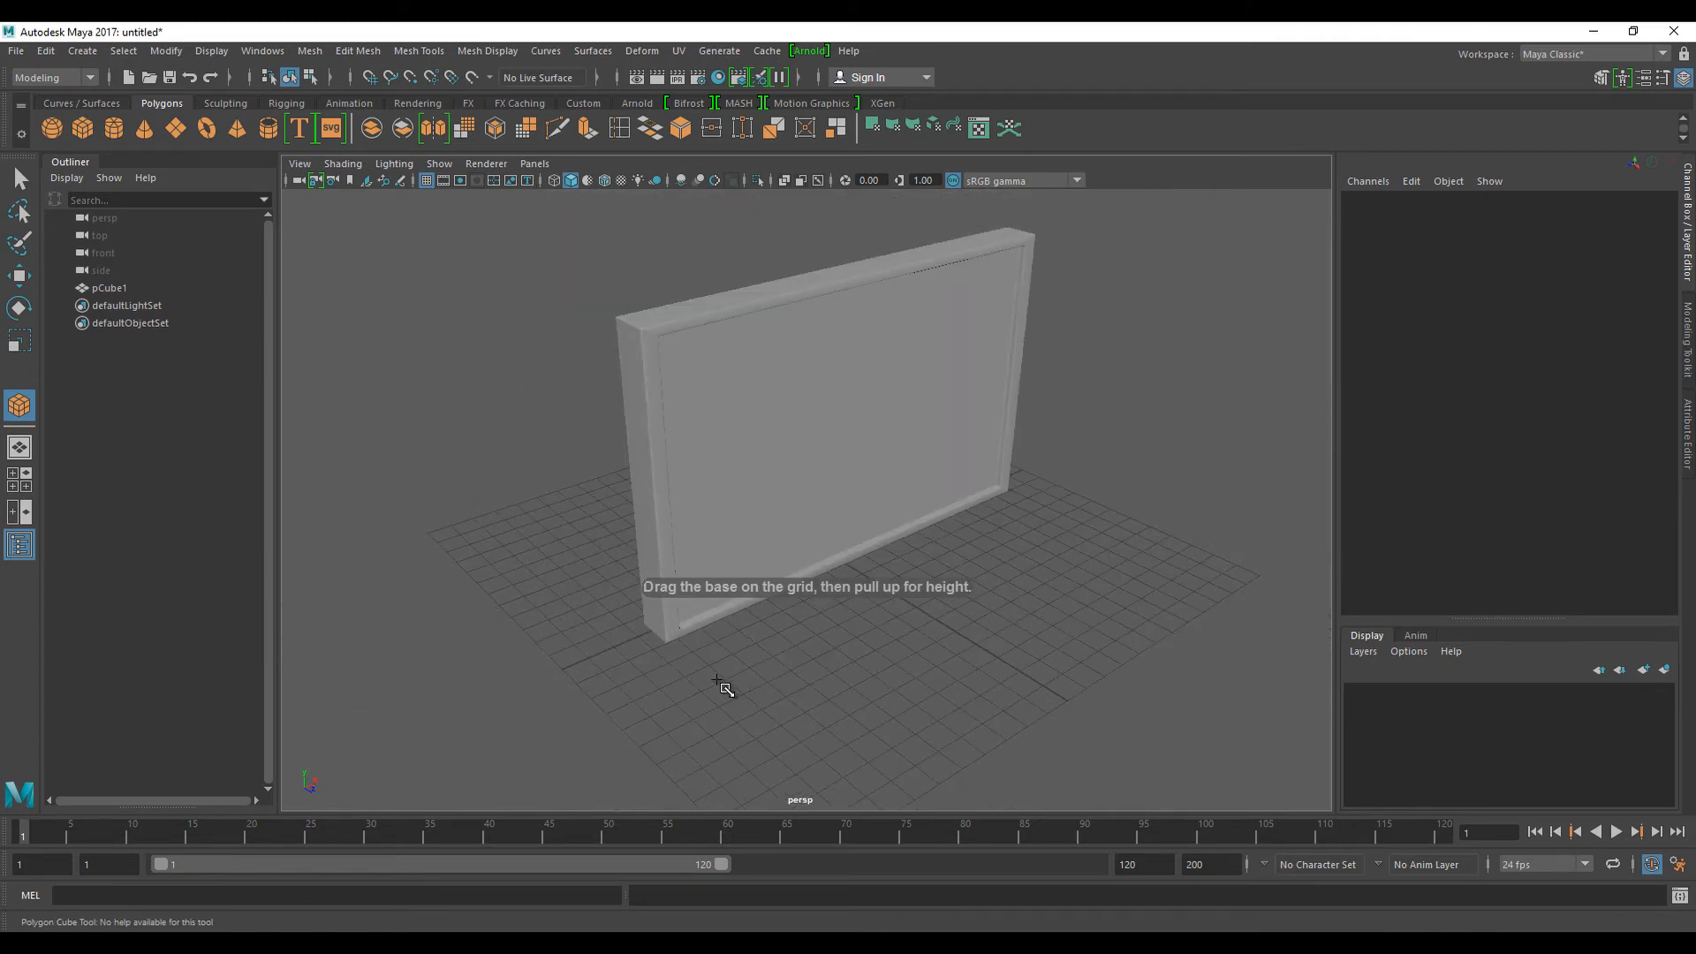
left_click_drag(724, 688, 995, 381)
- Extrude the second box's large front face and scale it into a narrow border, and extrude the inner face again inward
right_click_drag(994, 381, 995, 424)
left_click(987, 477)
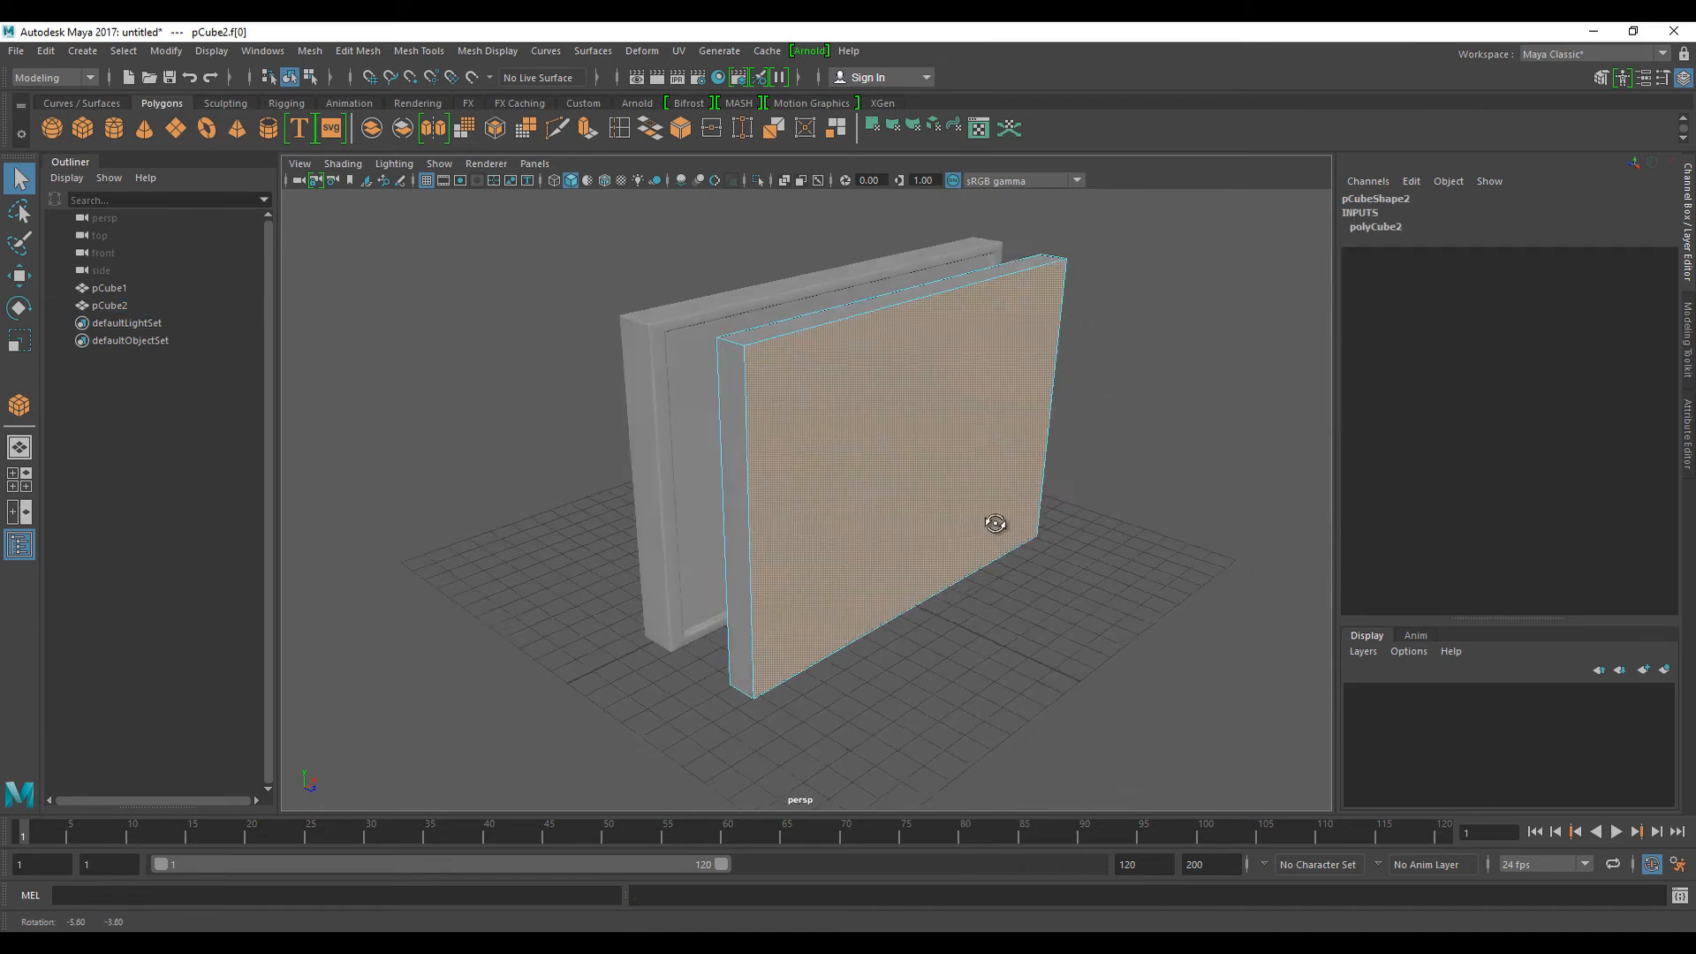
left_click(584, 134)
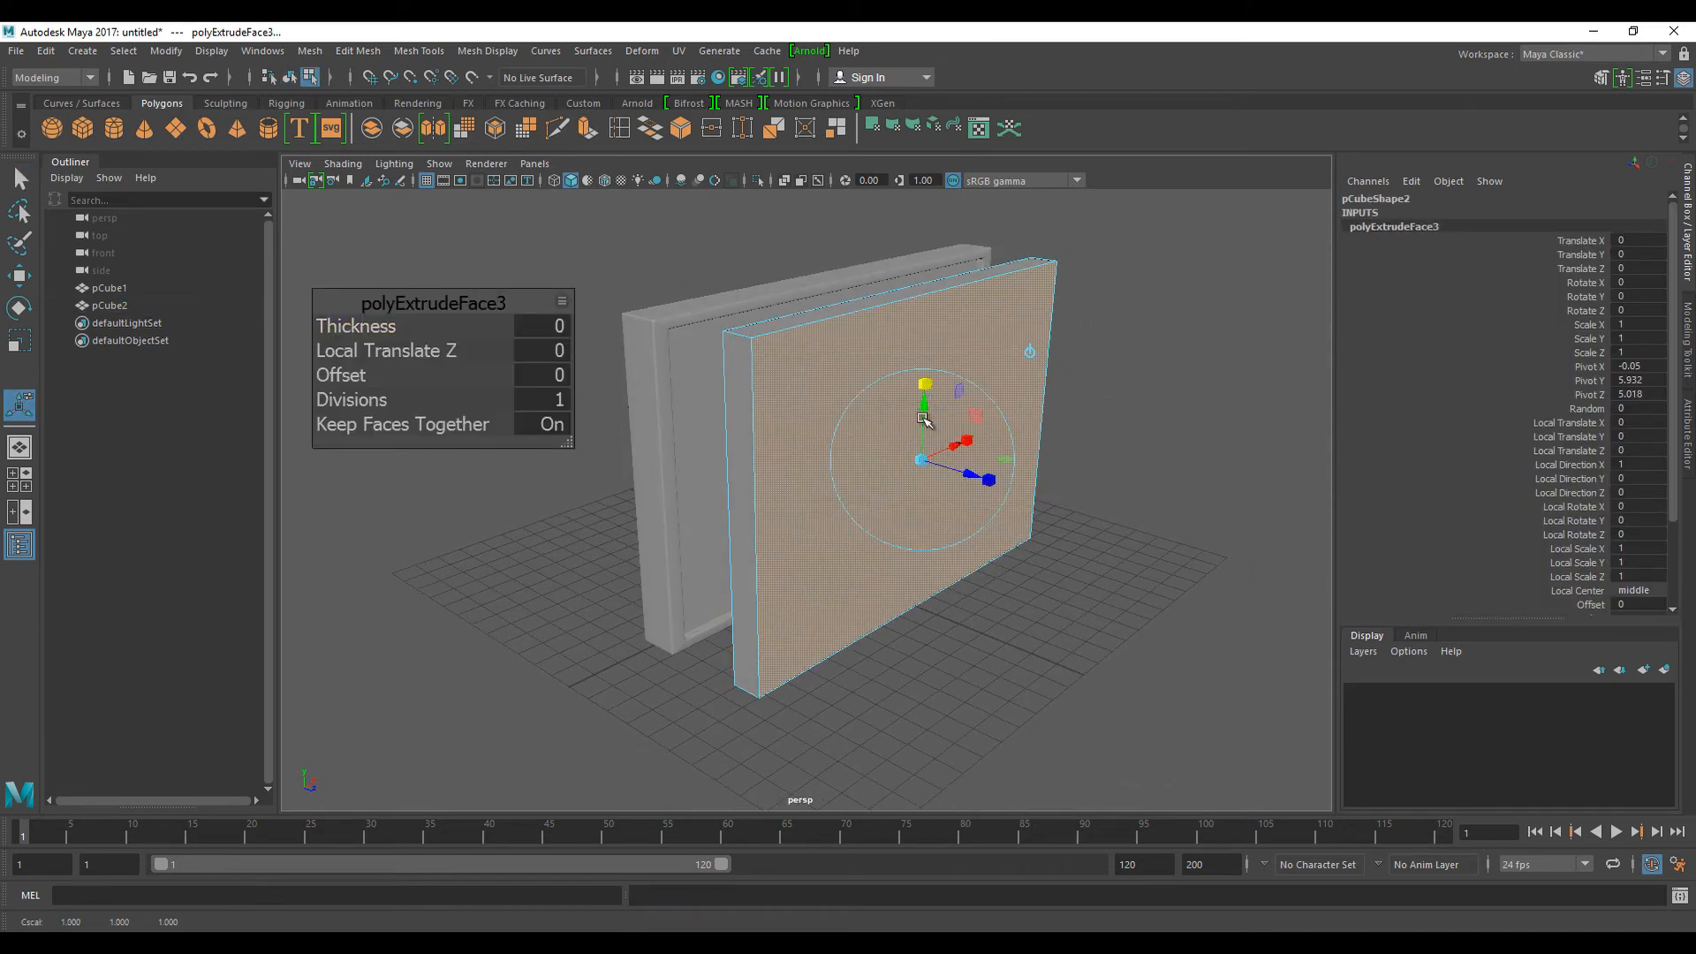
mouse_move(920, 460)
left_mouse_down()
mouse_move(898, 435)
mouse_move(926, 455)
left_mouse_up()
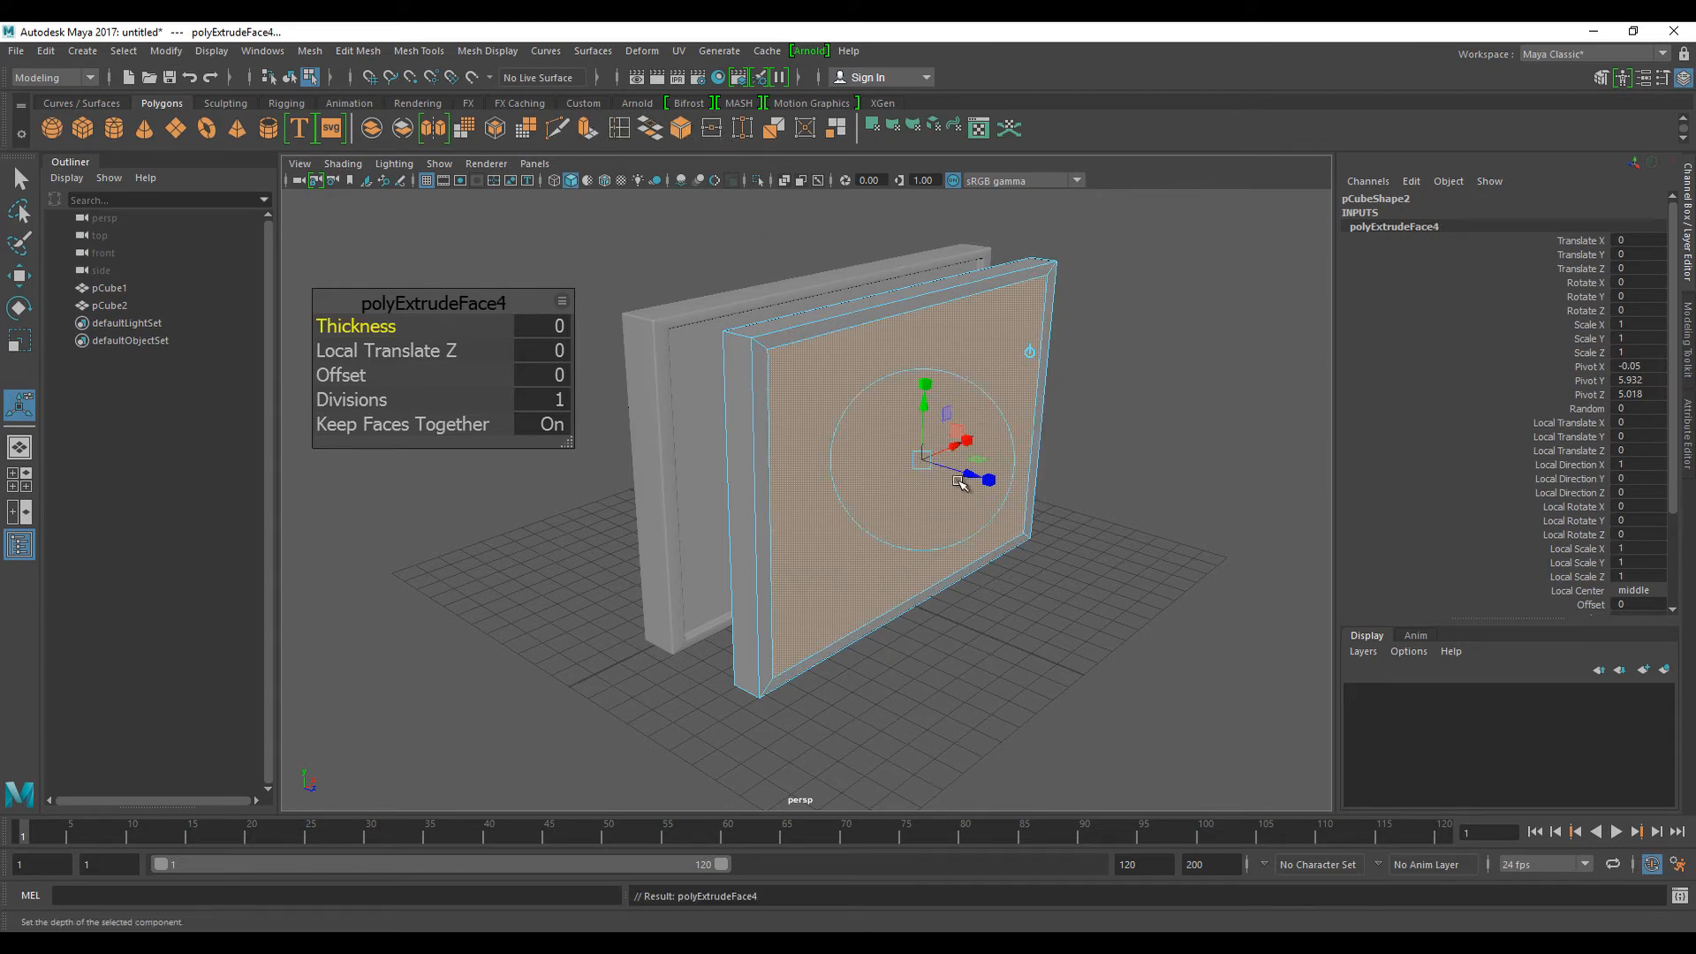
left_click_drag(974, 476, 965, 473)
left_click(1104, 447)
- Switch the second box to object selection, move it forward to a Translate Z of 10.15, and deselect it
right_click_drag(1026, 415, 1068, 390)
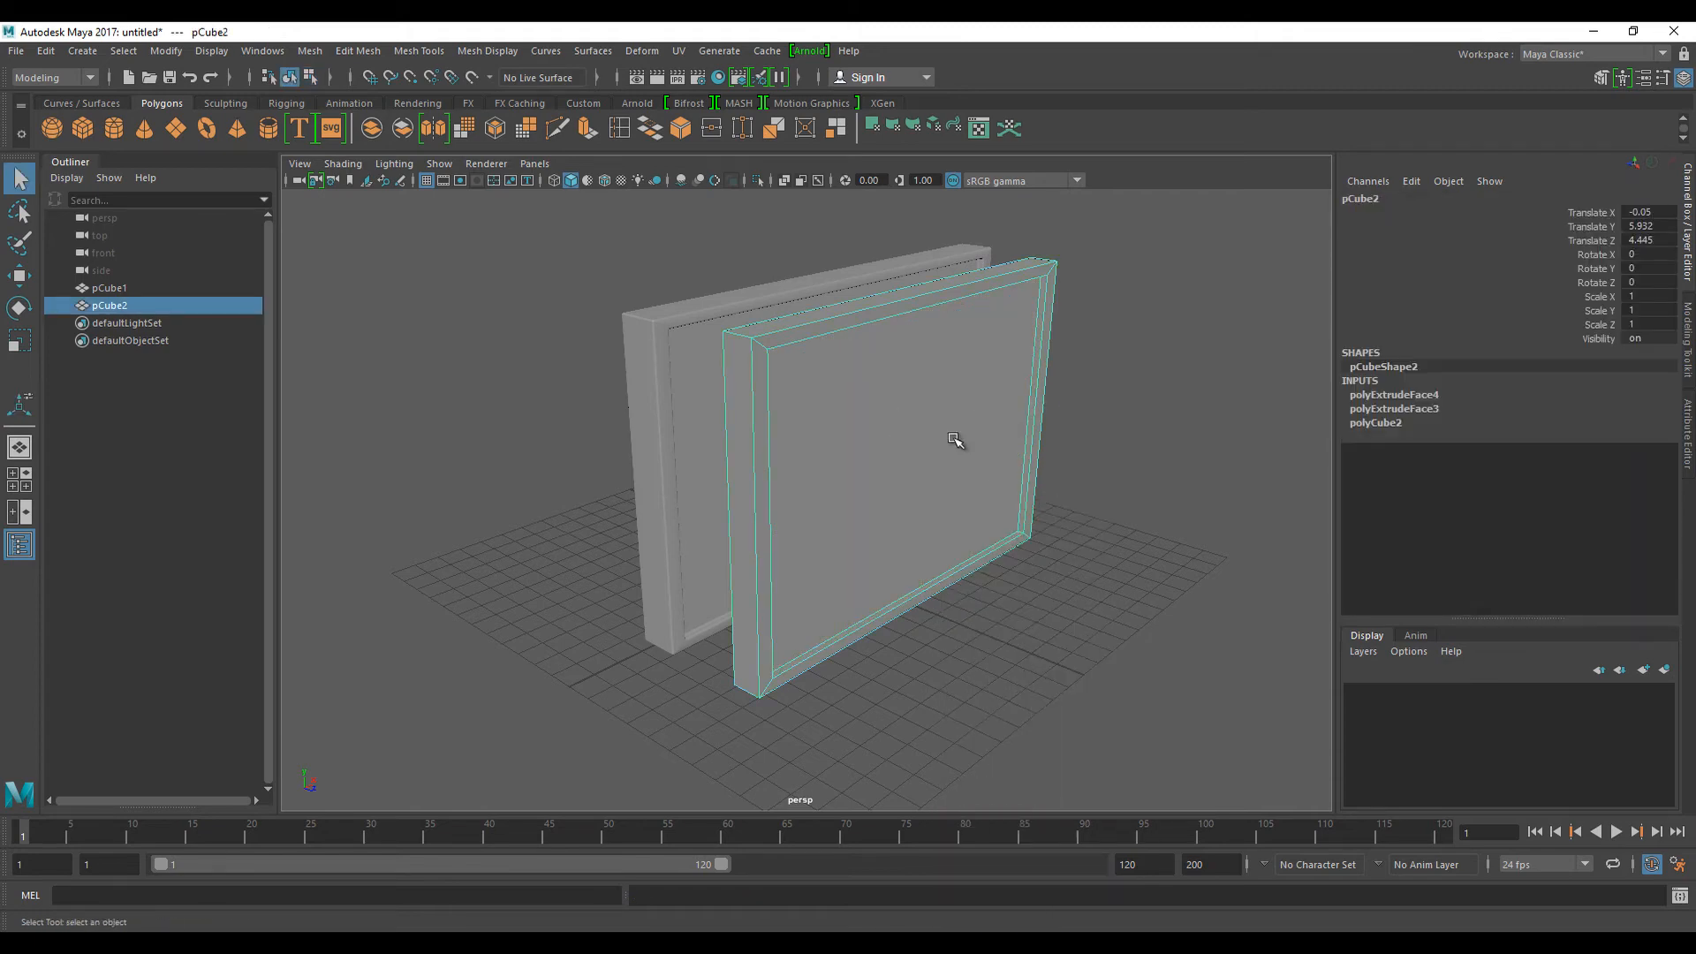
key("w")
left_click_drag(976, 474, 1102, 545)
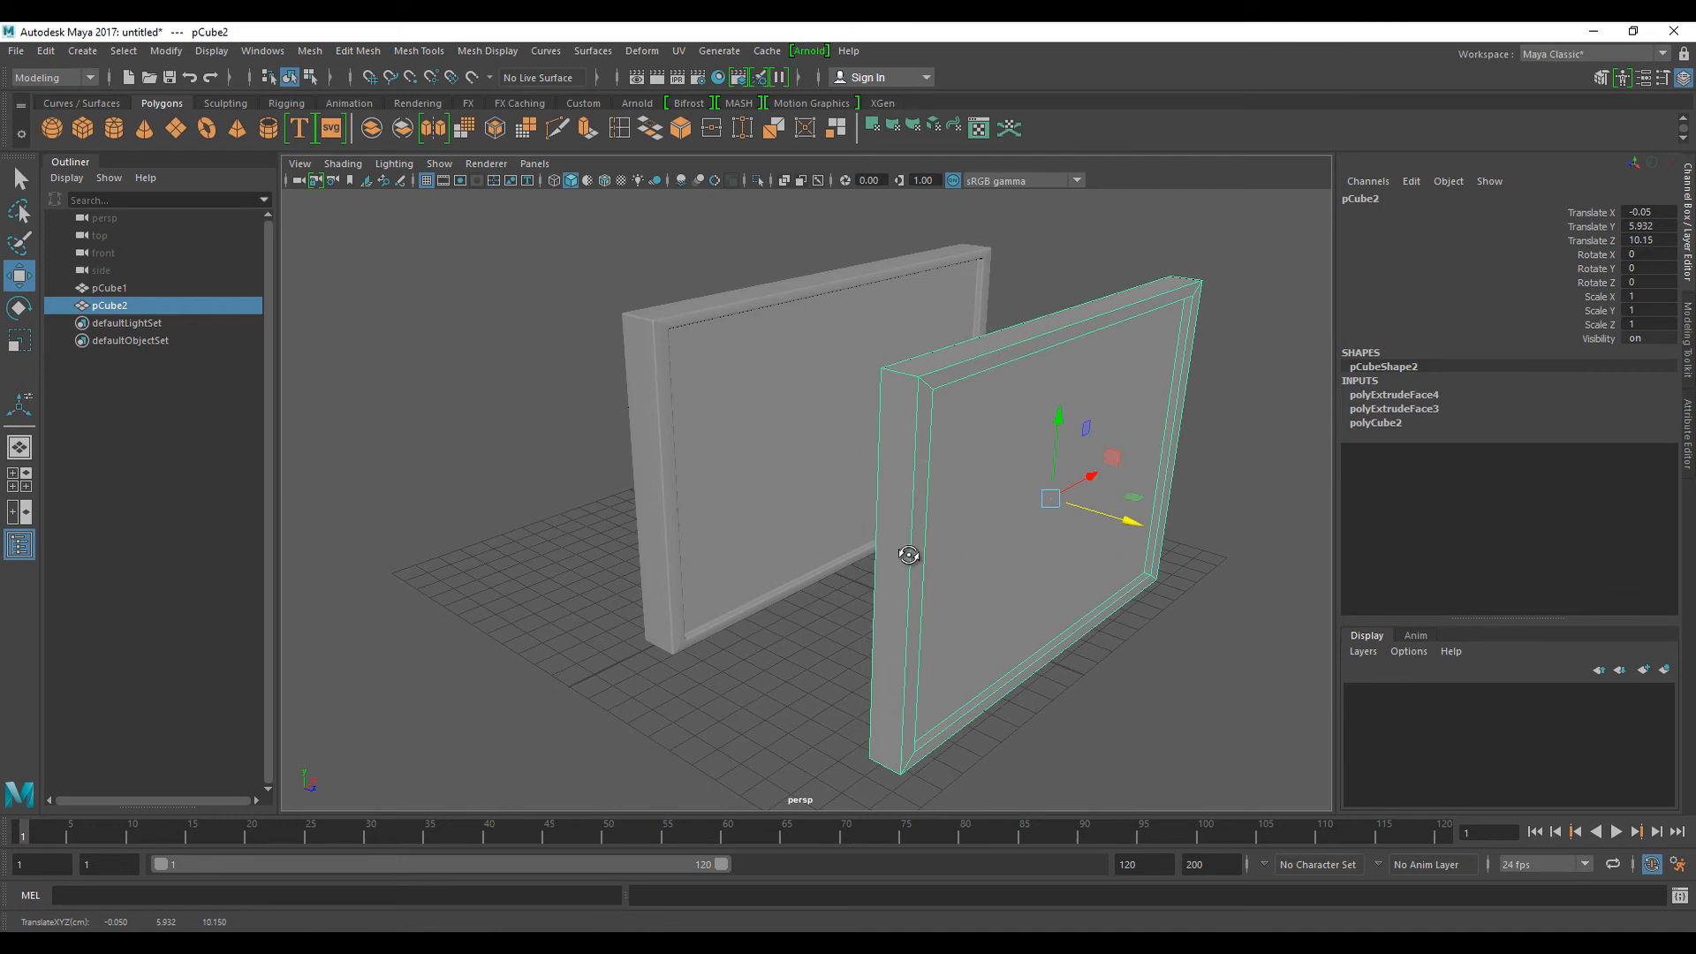
left_click_drag(908, 554, 736, 682, "alt")
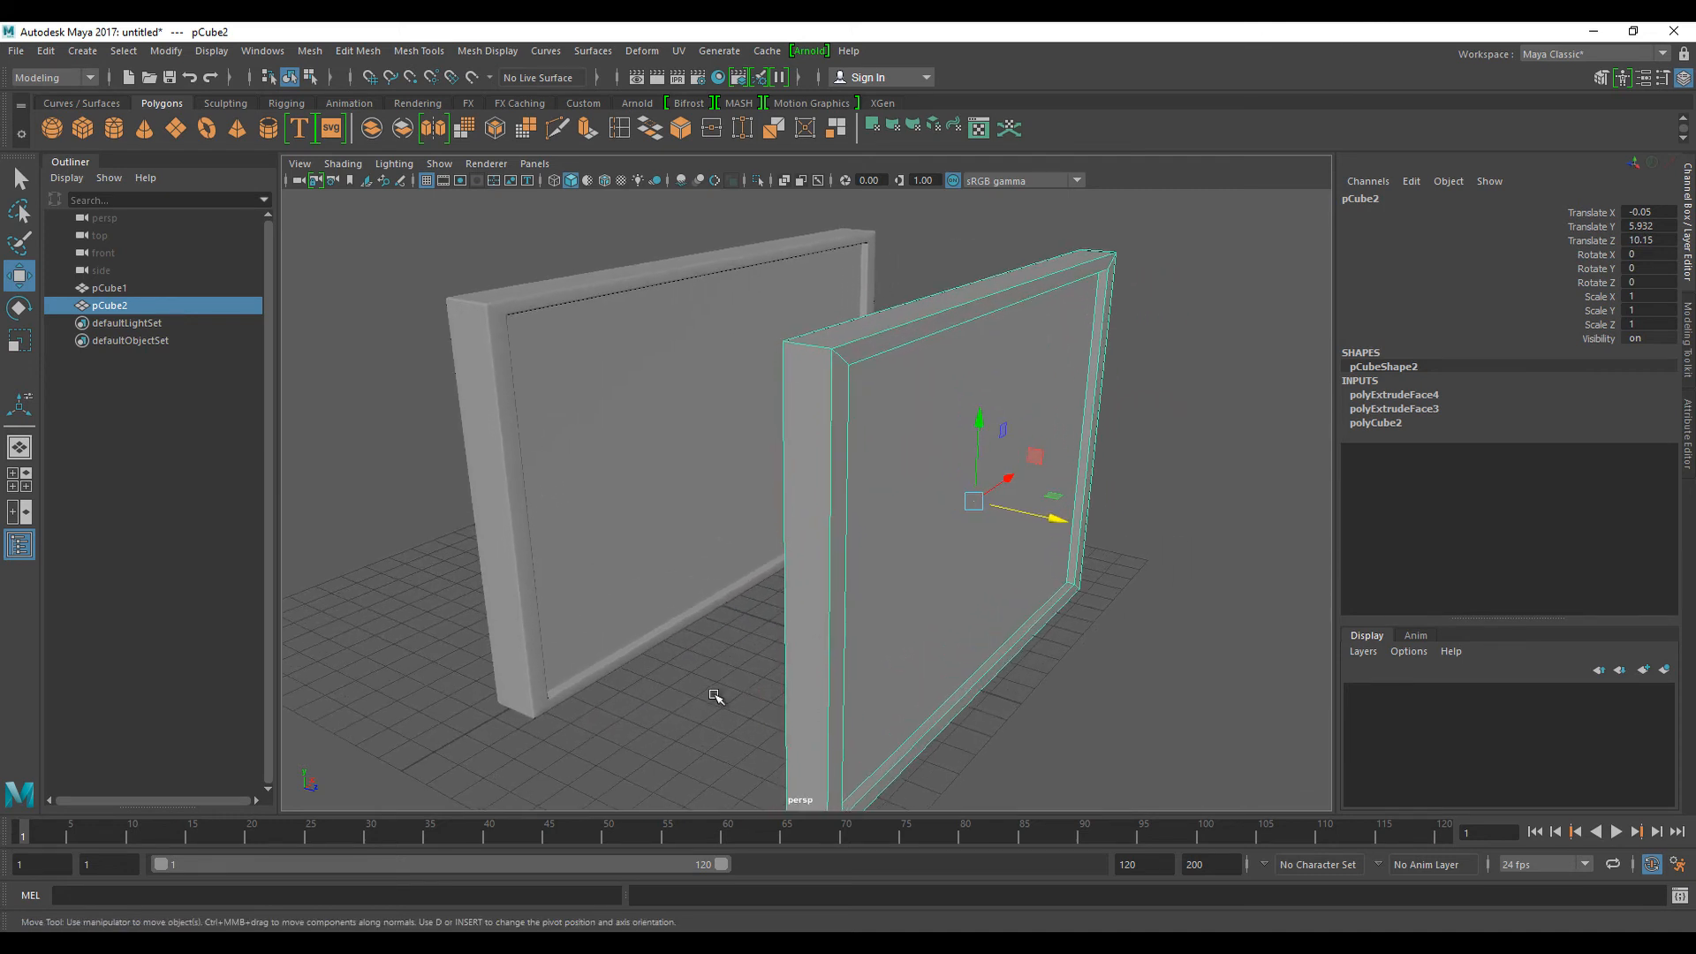
left_click(716, 697)
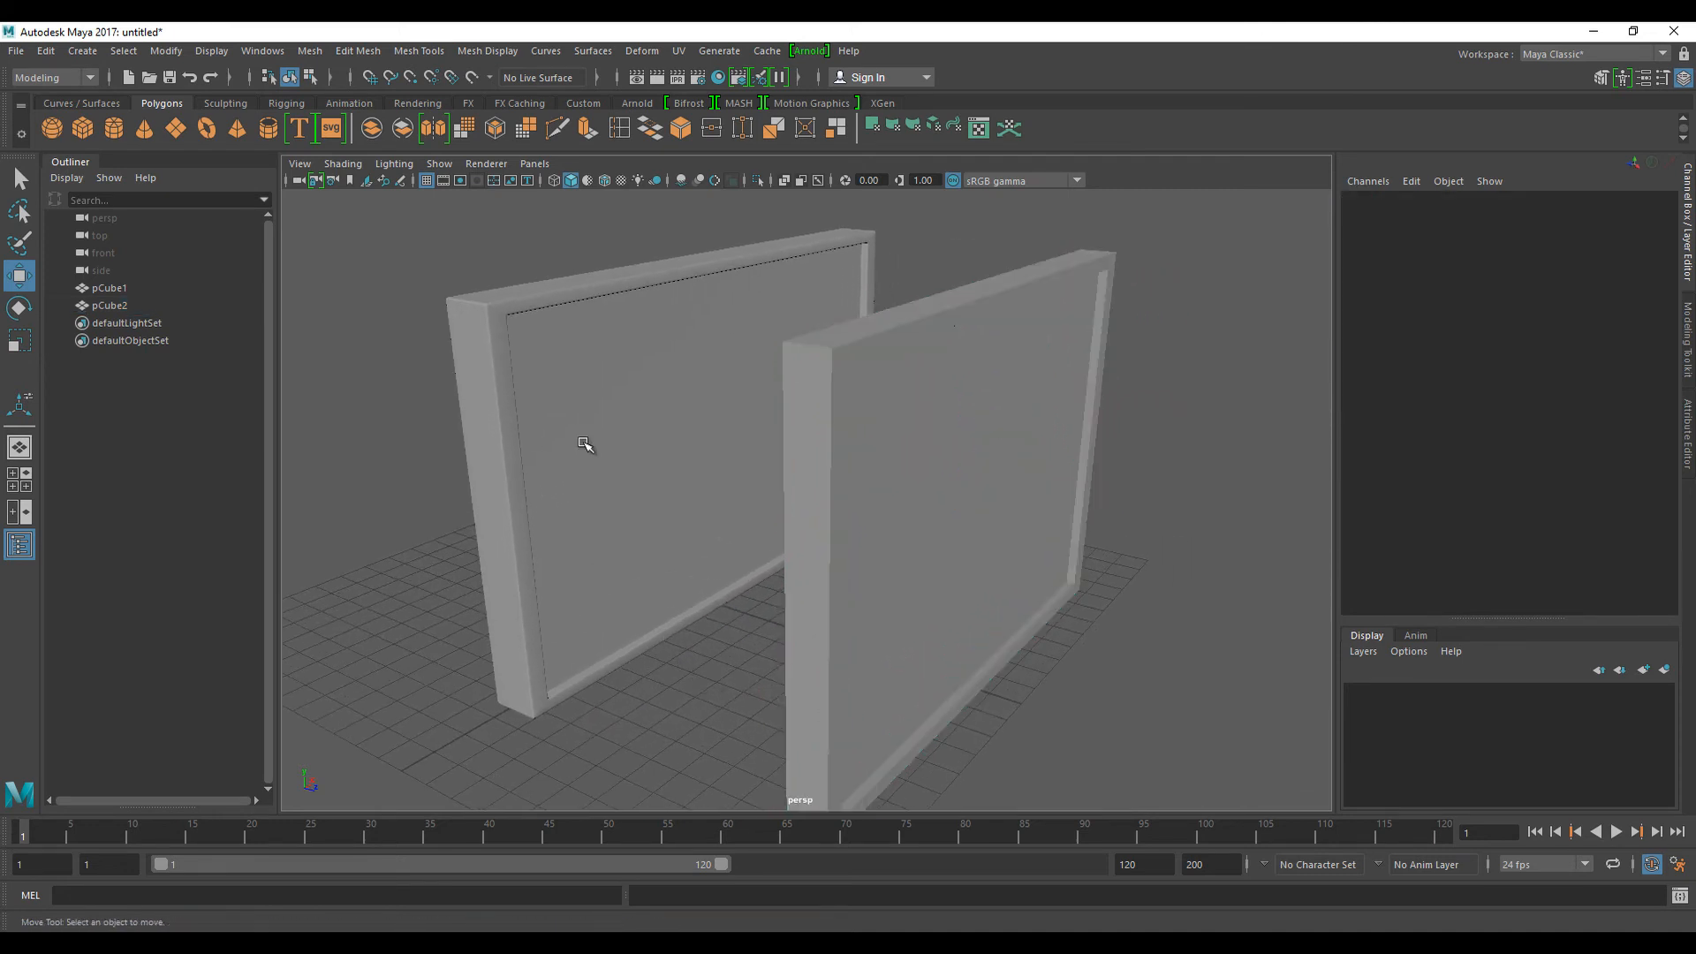
- Compare the edges of the bevelled box with those of the unbevelled box, selecting and deselecting the boxes in turn
left_click(585, 444)
left_click(737, 707)
left_click(812, 612)
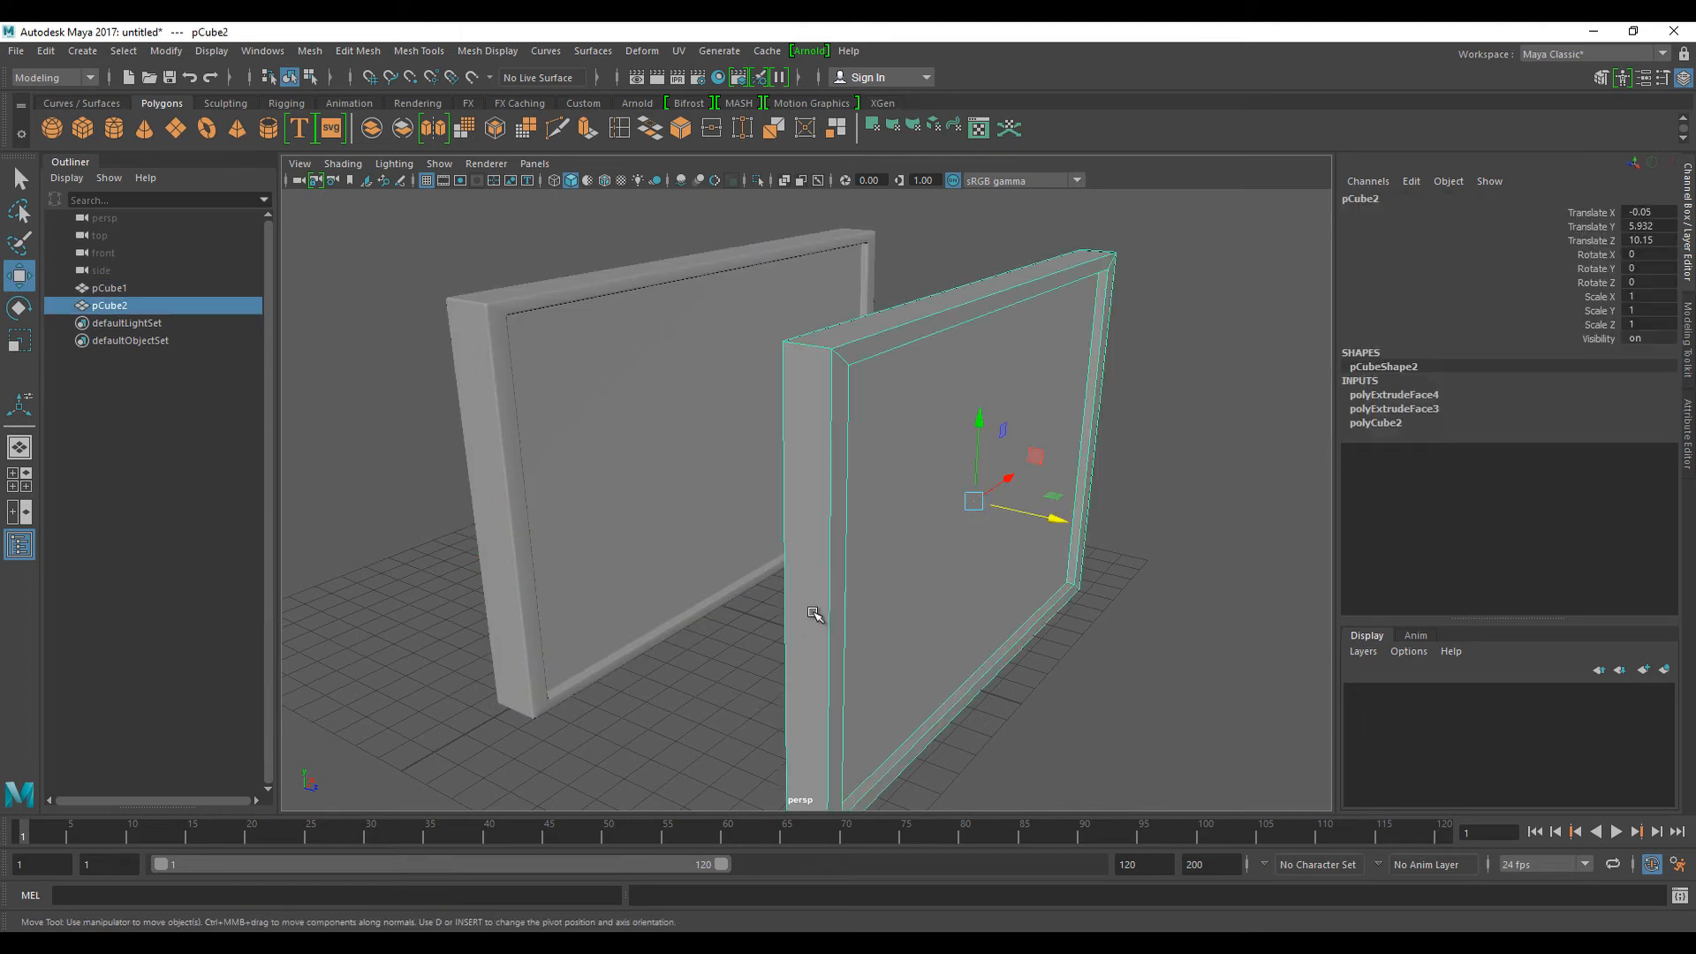
left_click(709, 720)
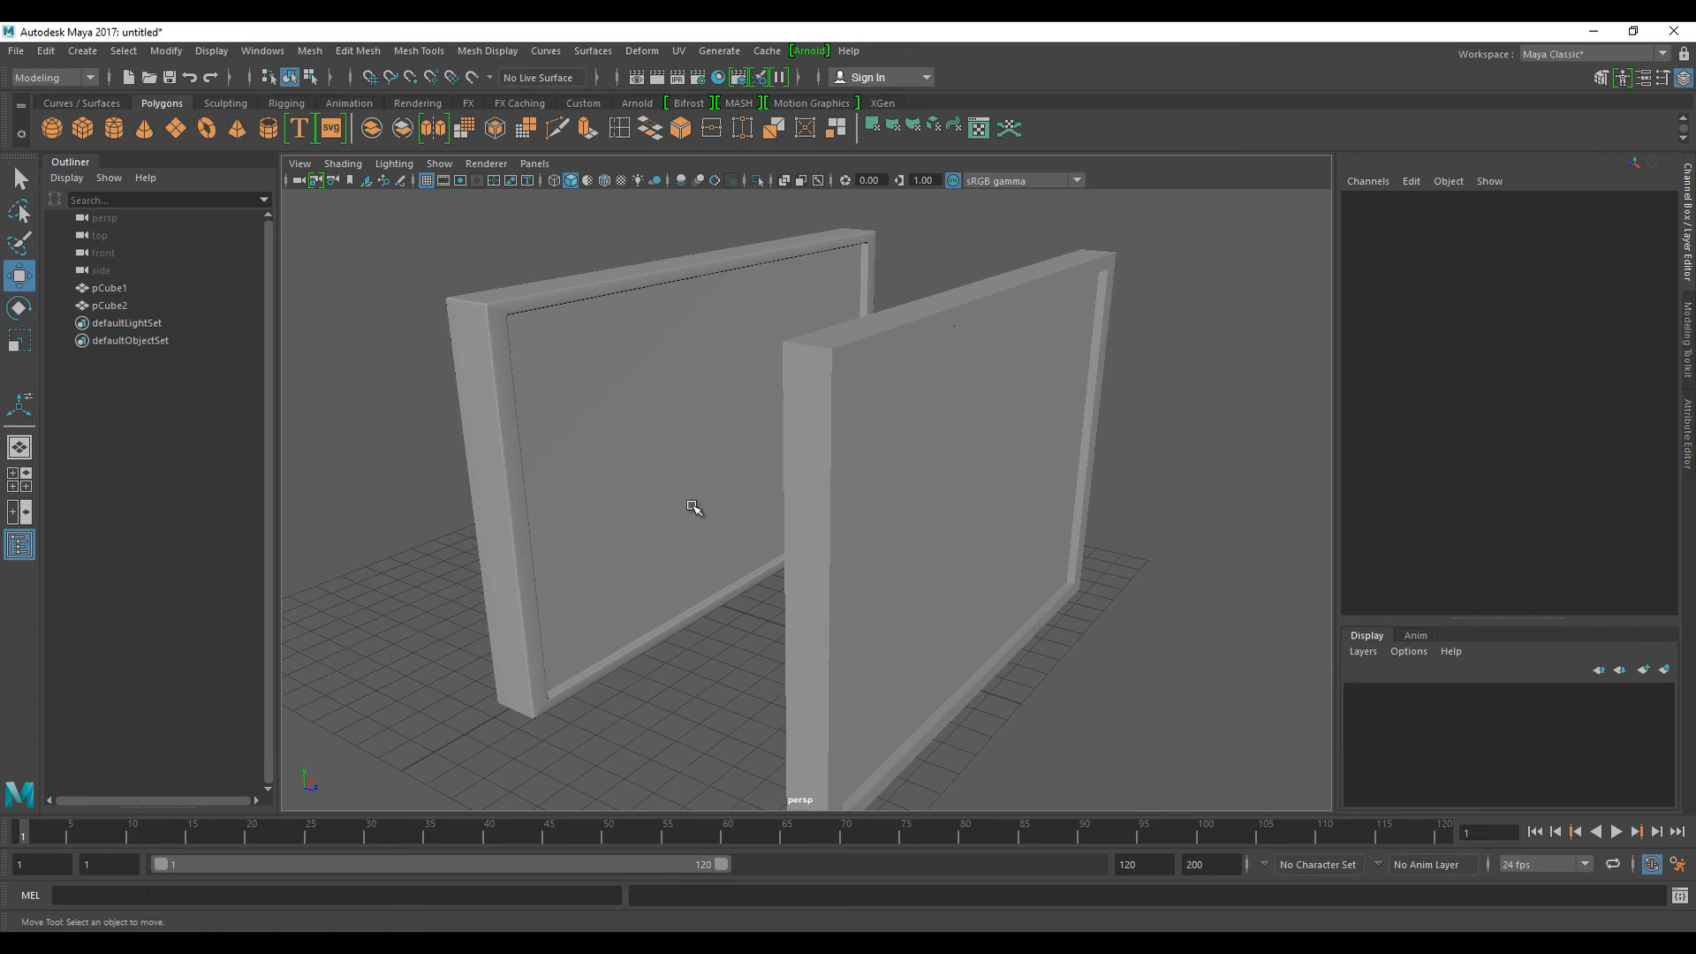
left_click(902, 479)
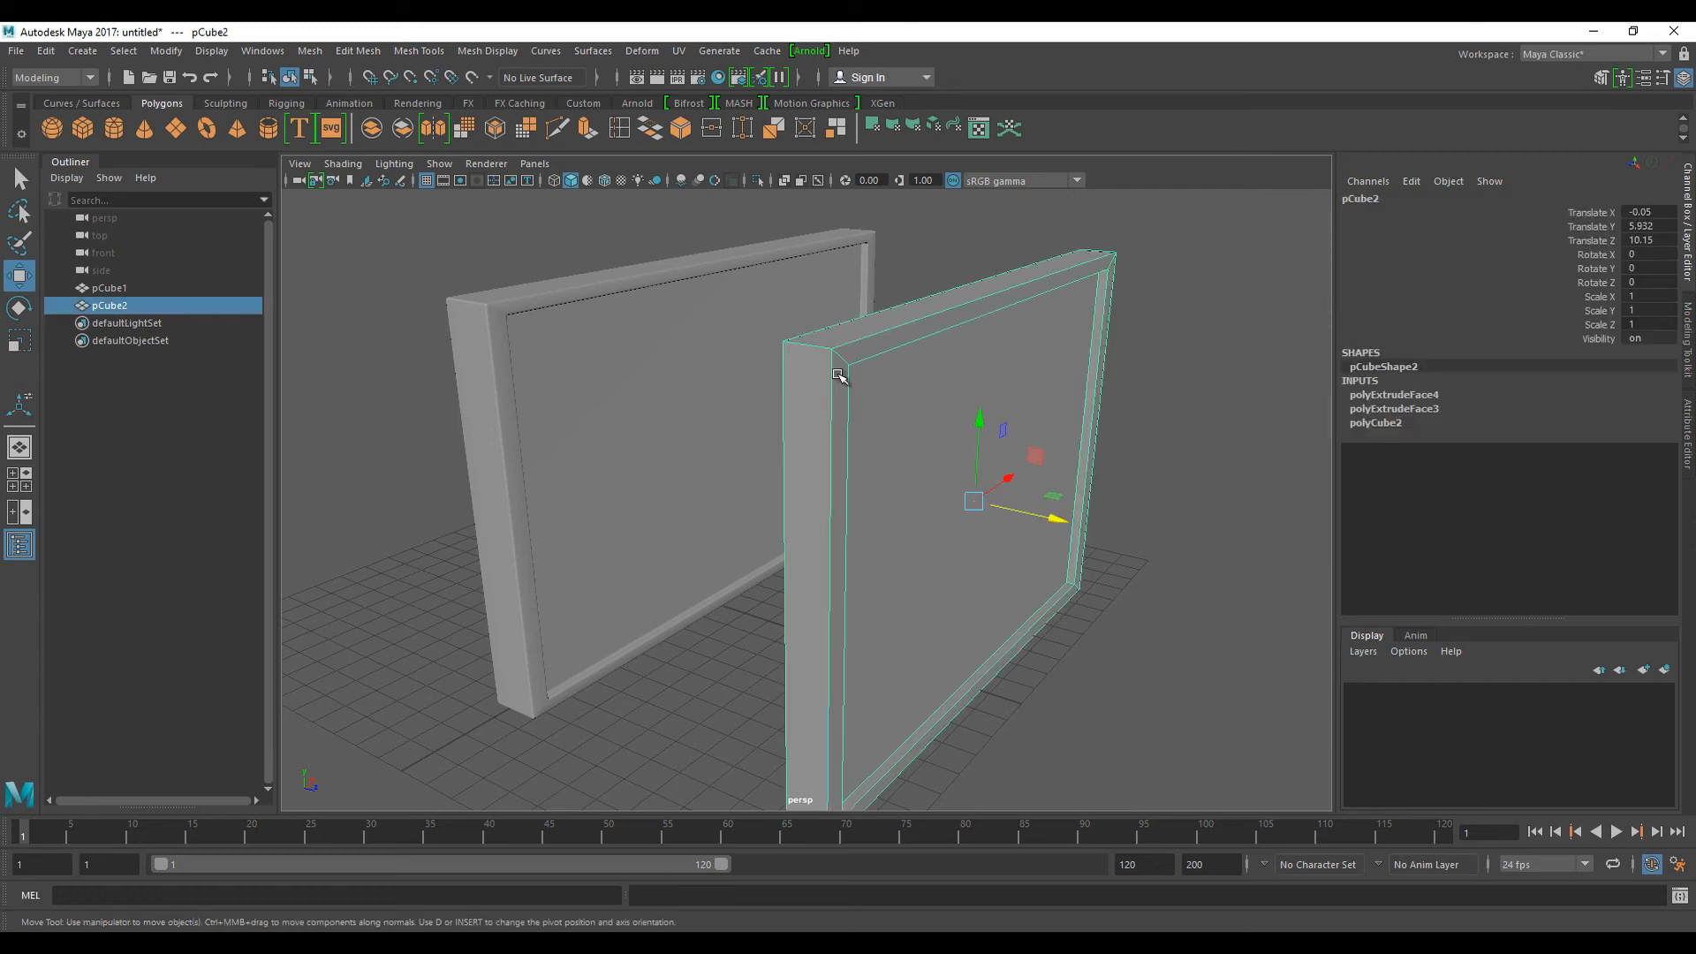
right_click_drag(795, 508, 851, 294, "alt")
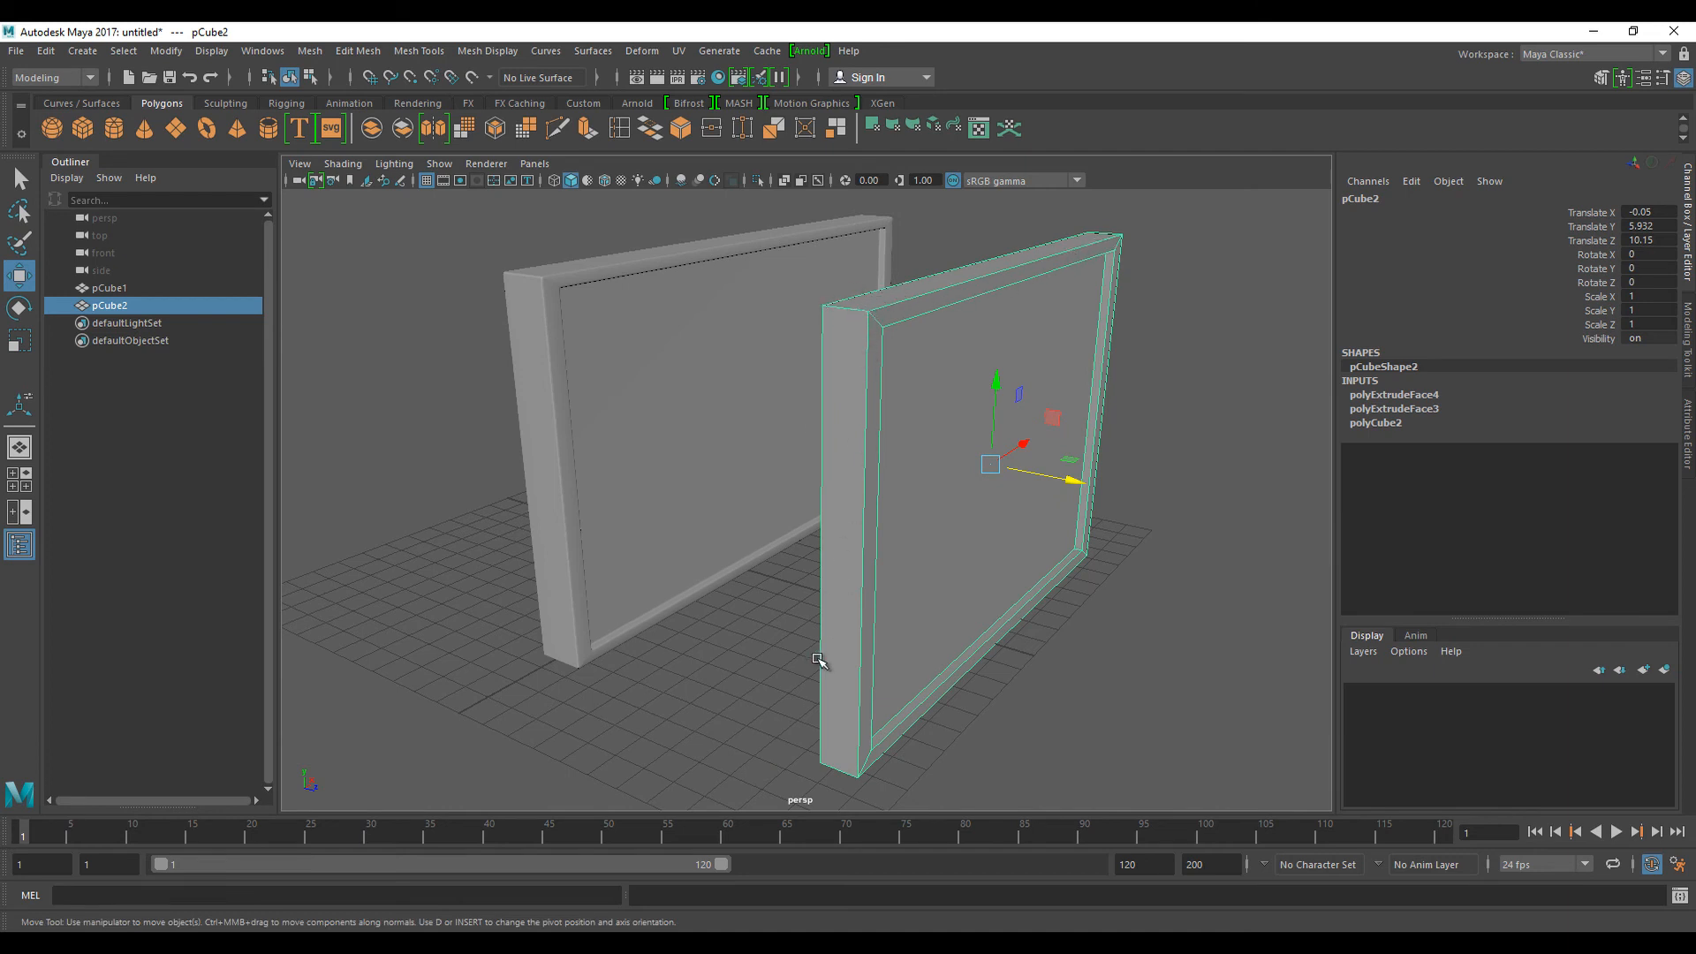
left_click_drag(795, 661, 742, 670, "alt")
left_click(740, 670)
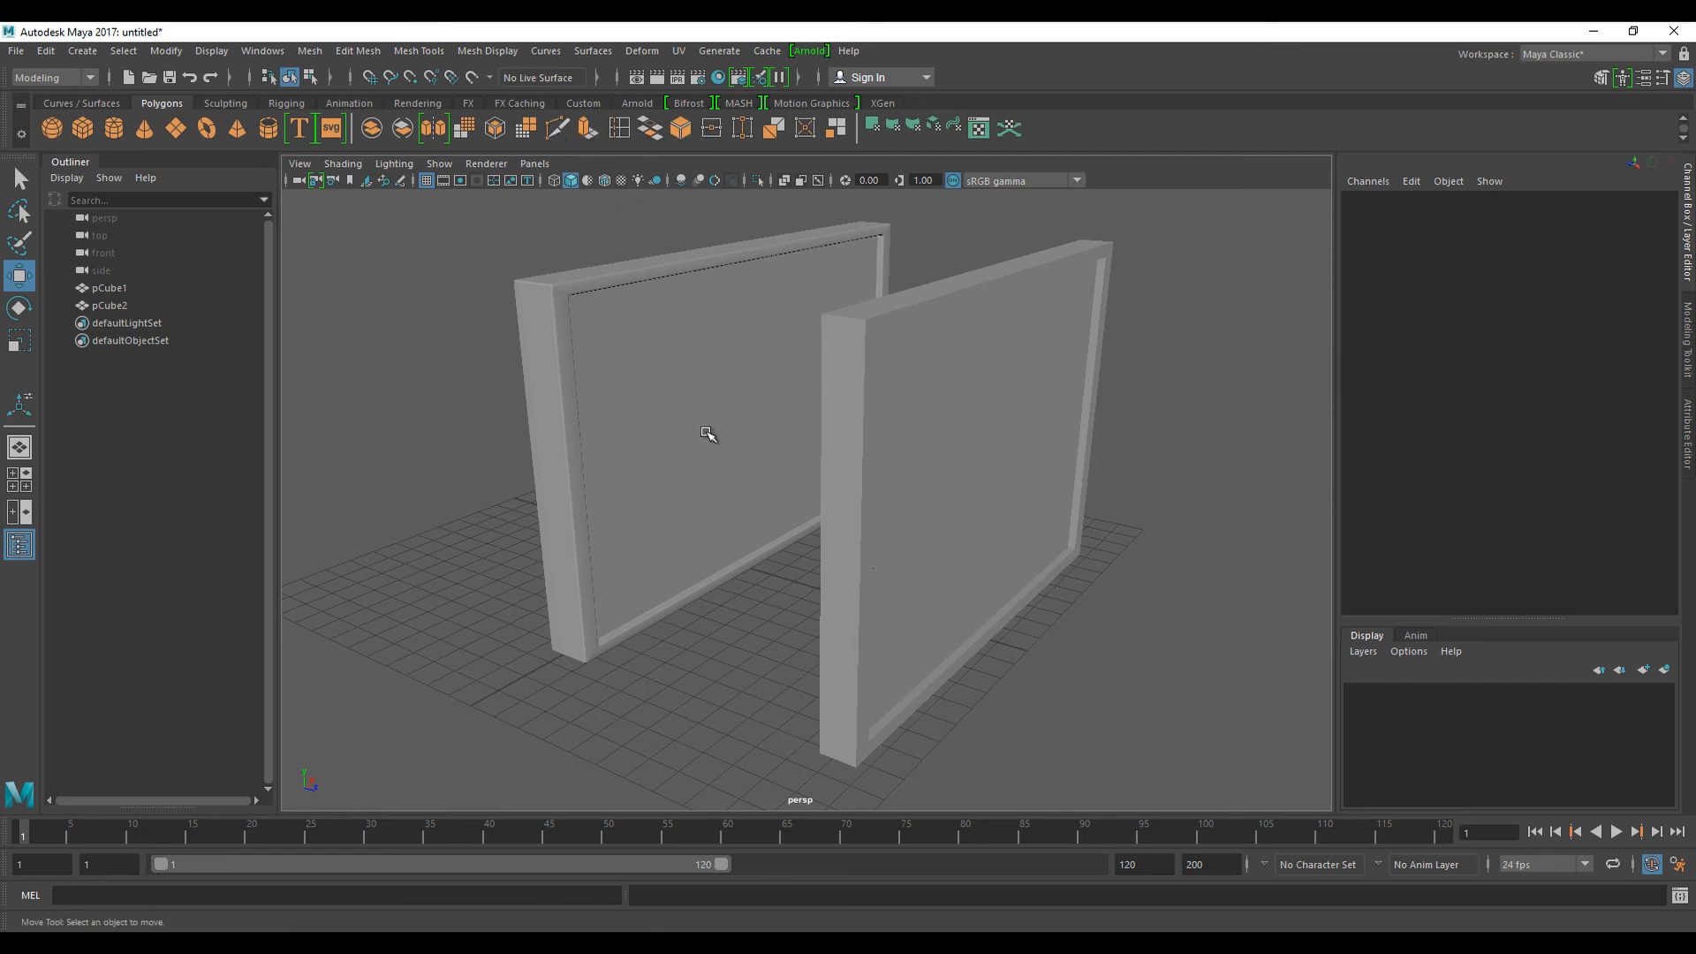
scroll(737, 504, "down", 3)
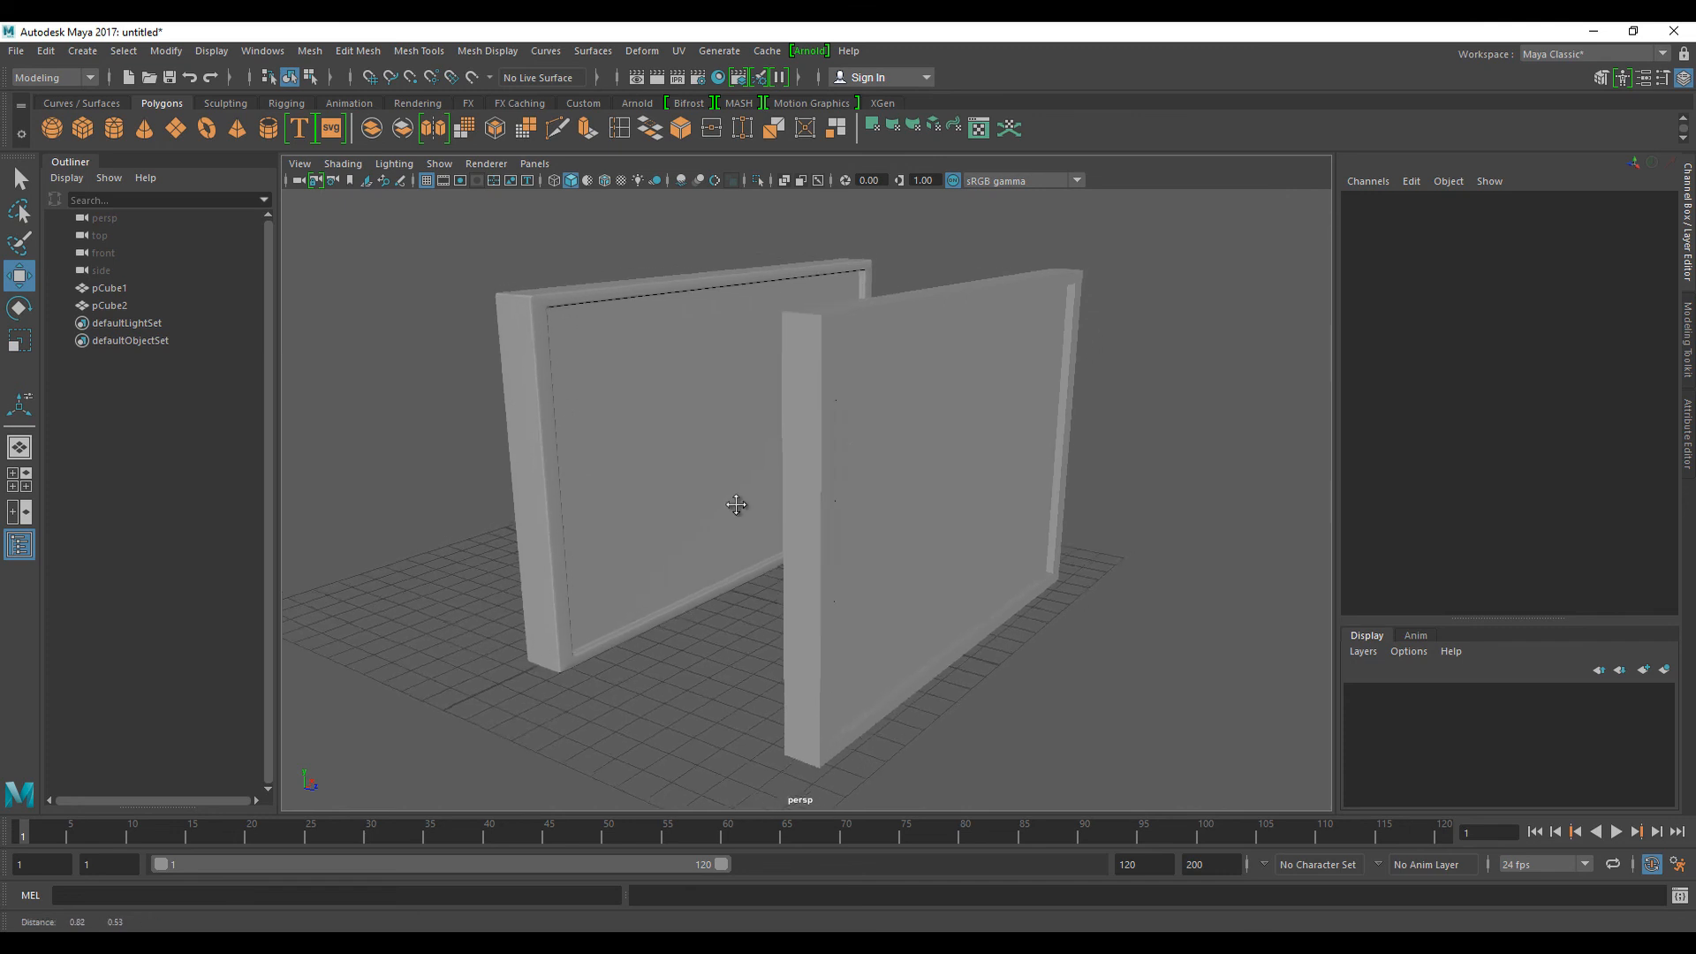
middle_click_drag(736, 504, 734, 508, "alt")
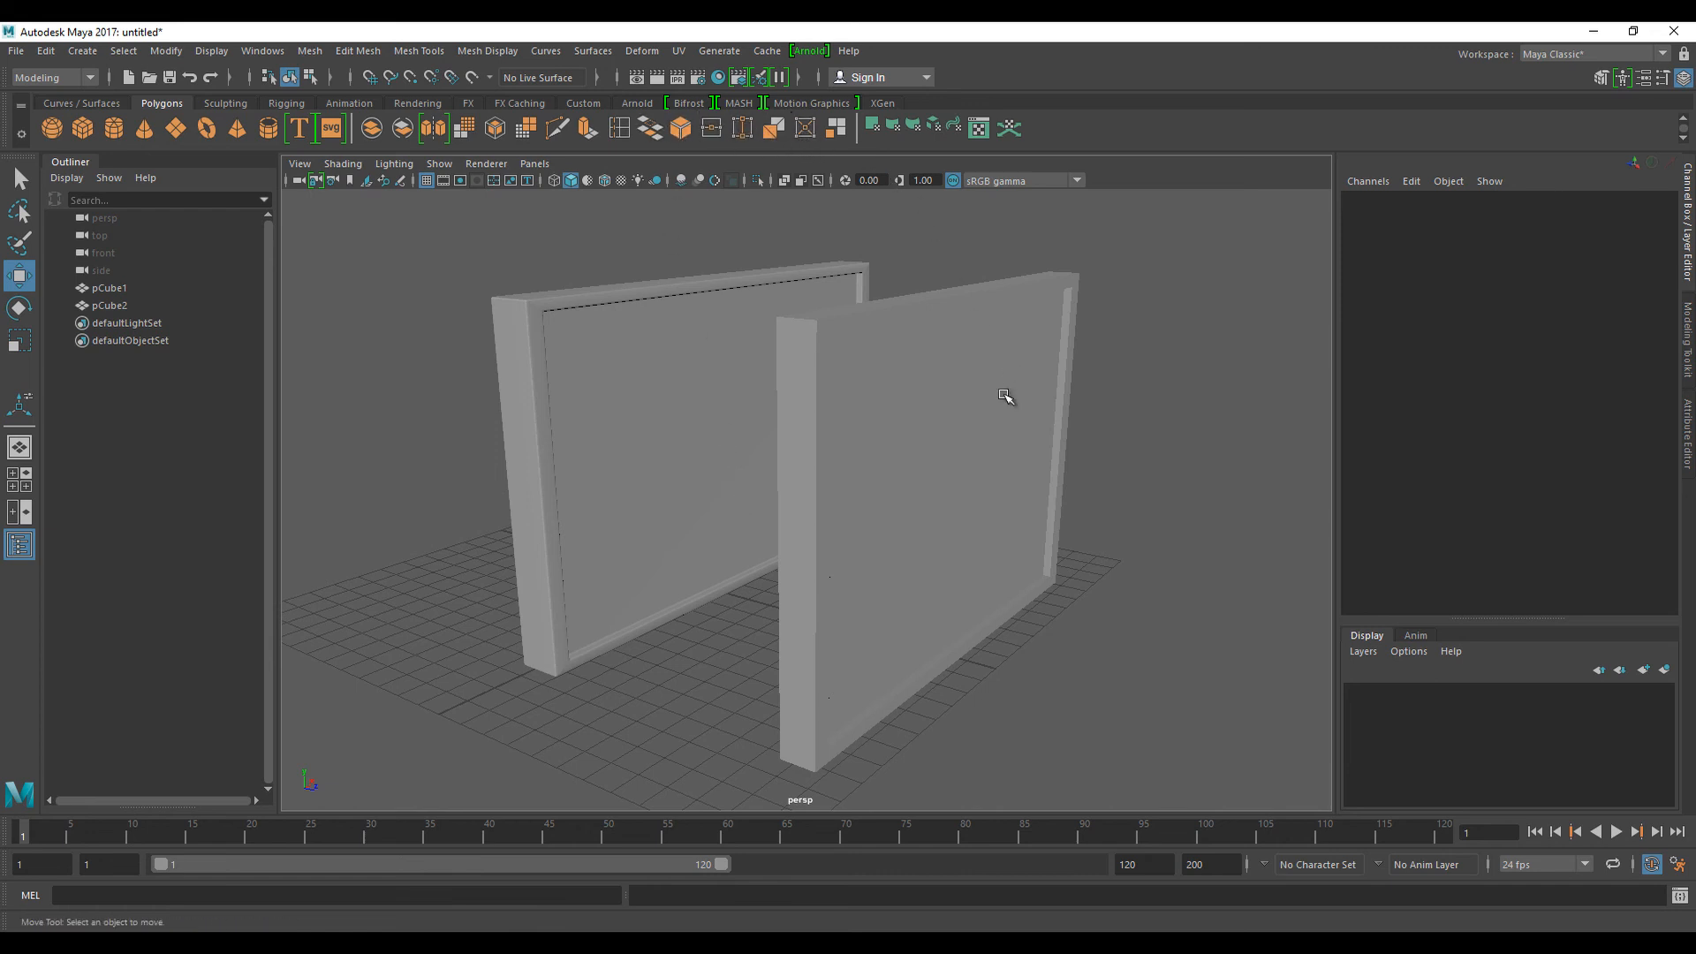
left_click(984, 447)
left_click(1126, 421)
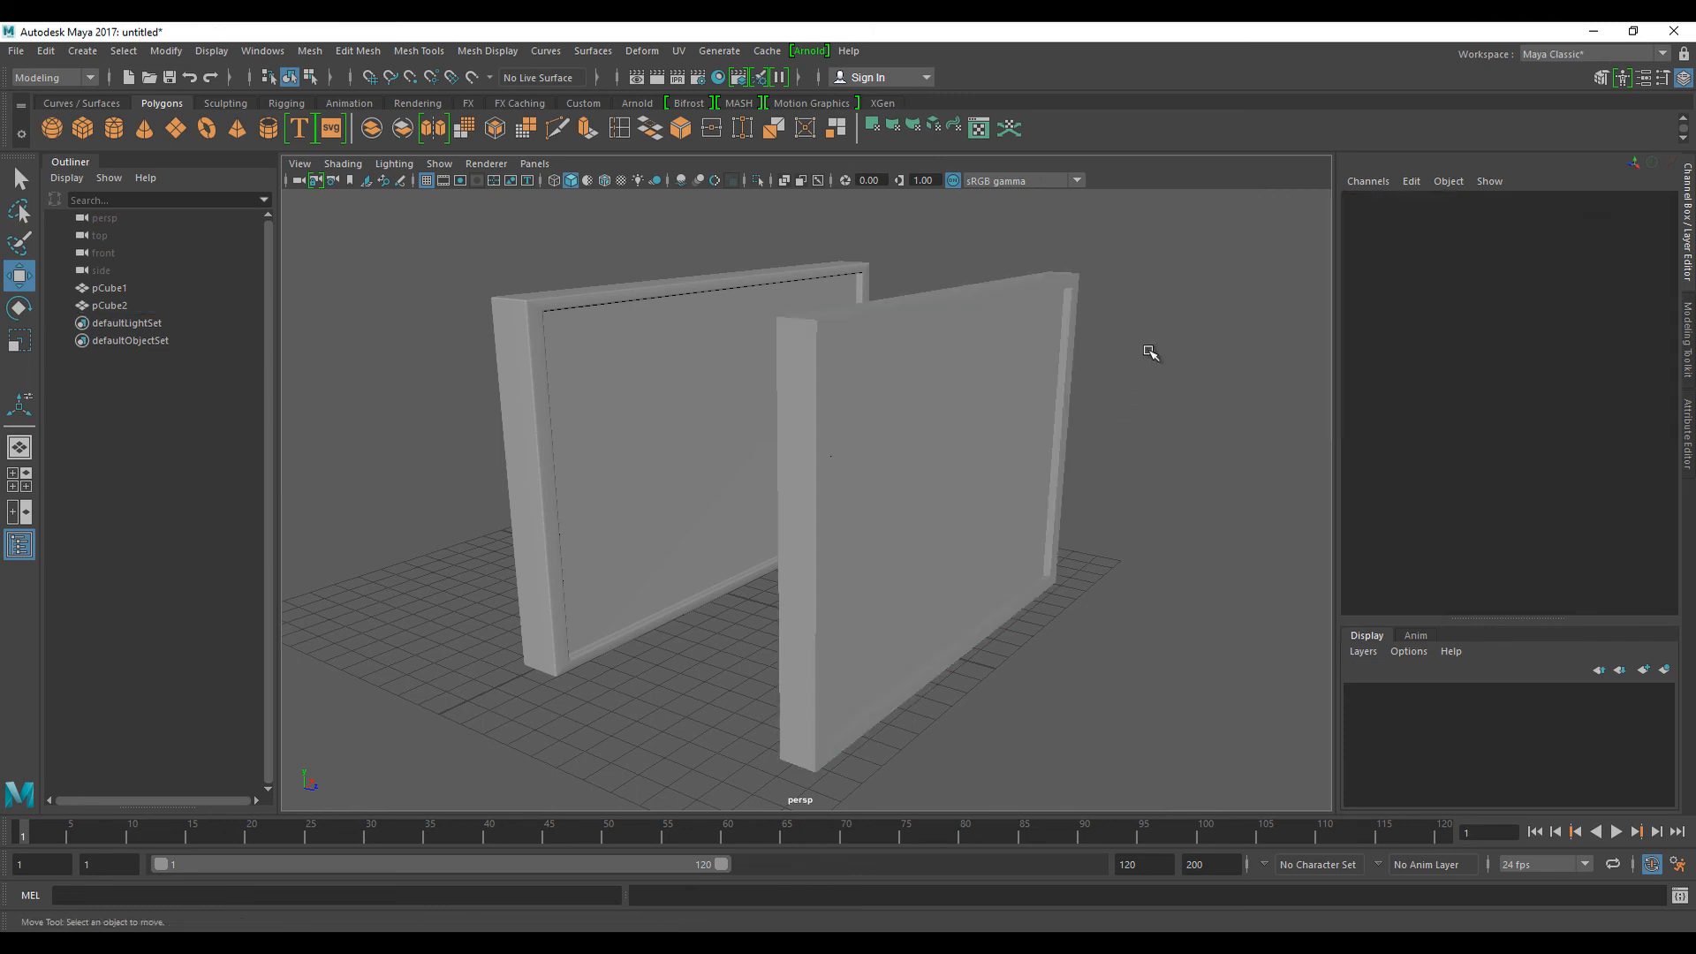